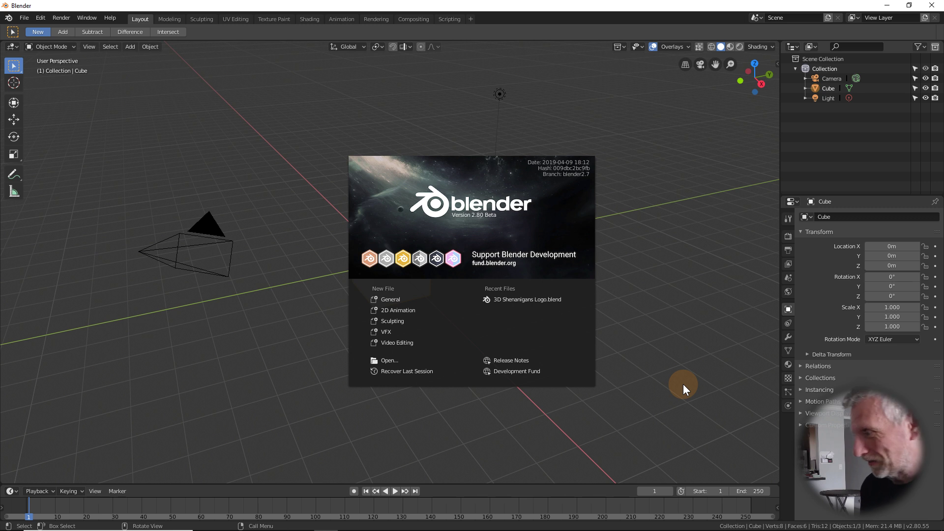
Step: Dismiss the splash screen and expand the 3D viewport over the timeline area
left_click(520, 245)
middle_click_drag(461, 288, 499, 325)
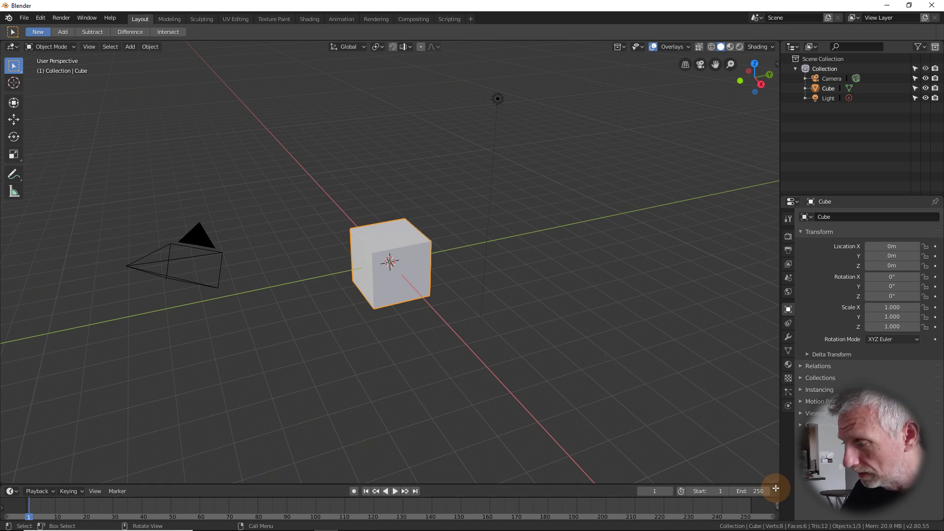
left_click_drag(776, 488, 770, 459)
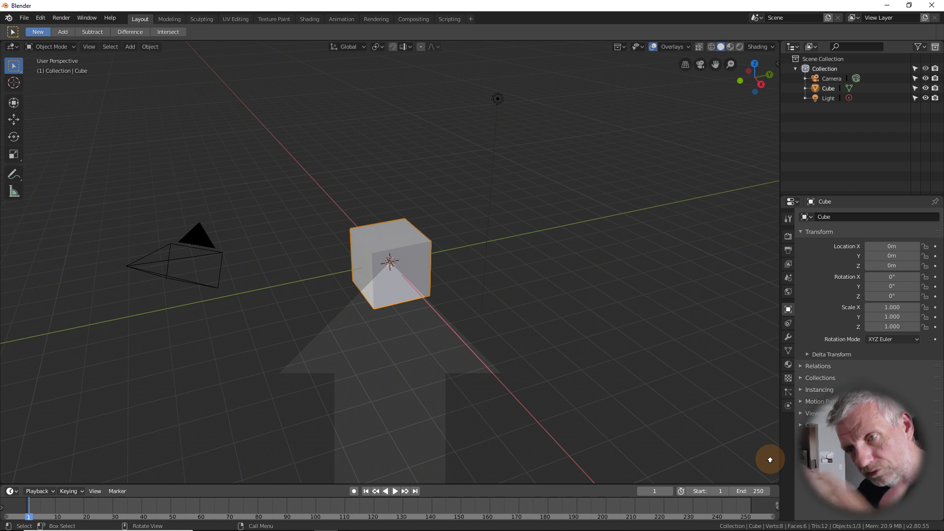
left_click_drag(770, 460, 774, 496)
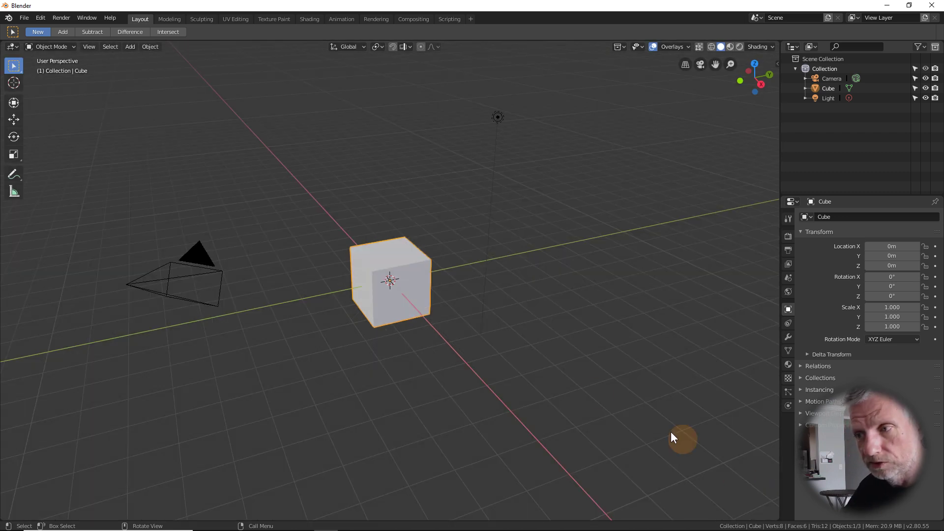
Step: Delete the default cube from the scene
mouse_move(521, 362)
middle_mouse_down()
mouse_move(523, 337)
mouse_move(506, 359)
mouse_move(525, 363)
mouse_move(514, 361)
middle_mouse_up()
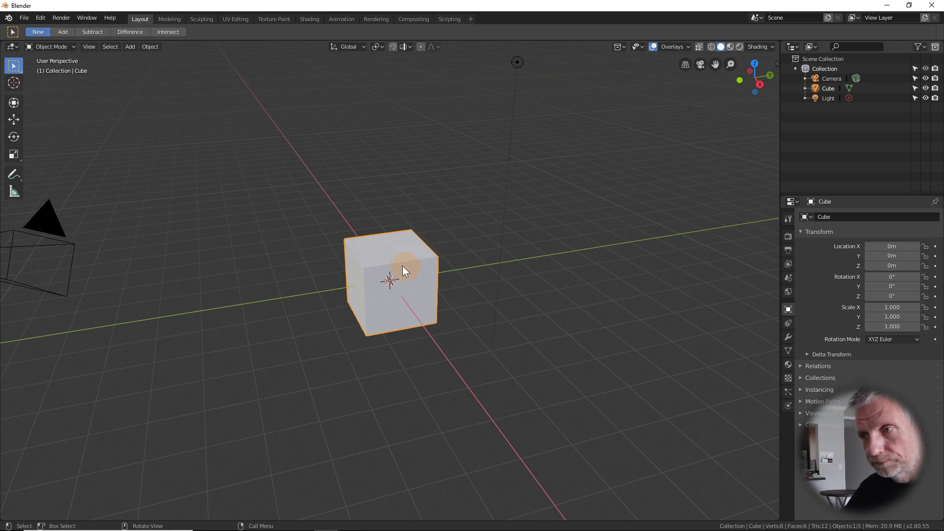
key("x")
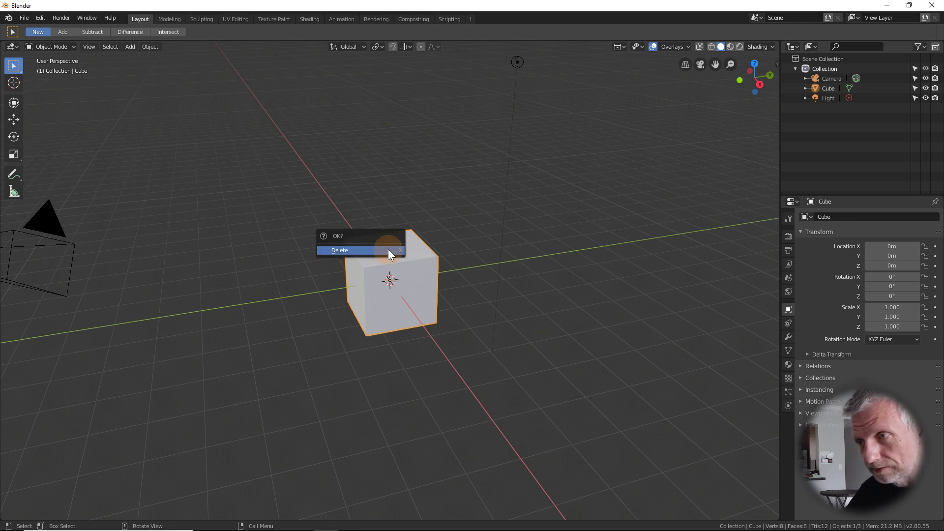
left_click(381, 250)
middle_click_drag(420, 251, 417, 270)
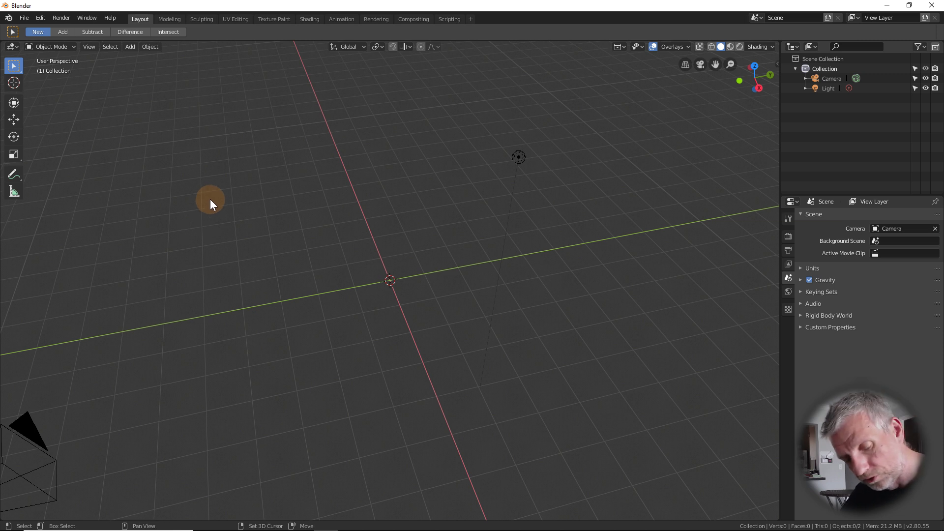
key("shift+a")
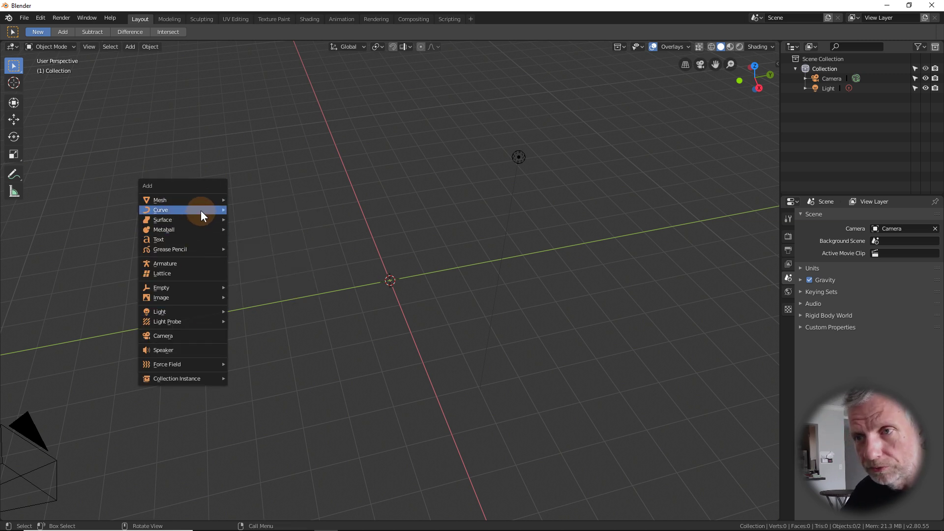
mouse_move(202, 210)
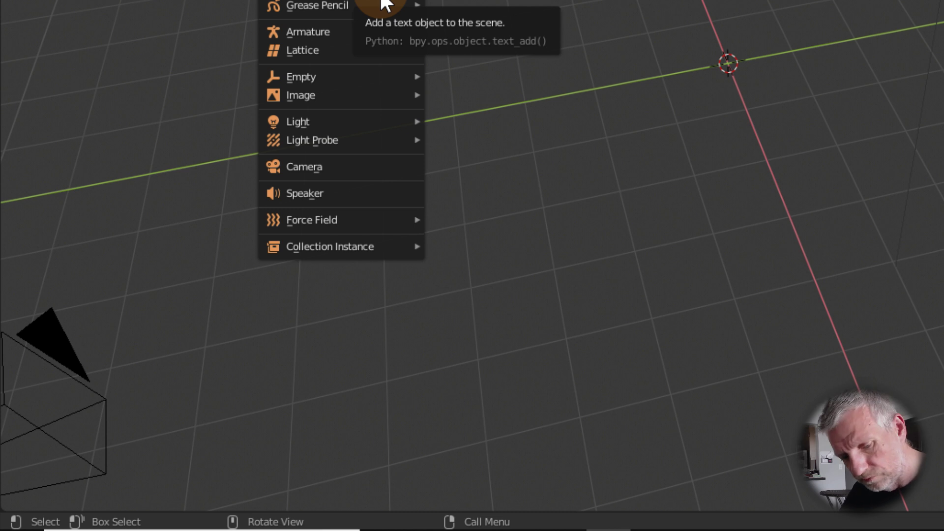
key("Escape")
key("shift+a")
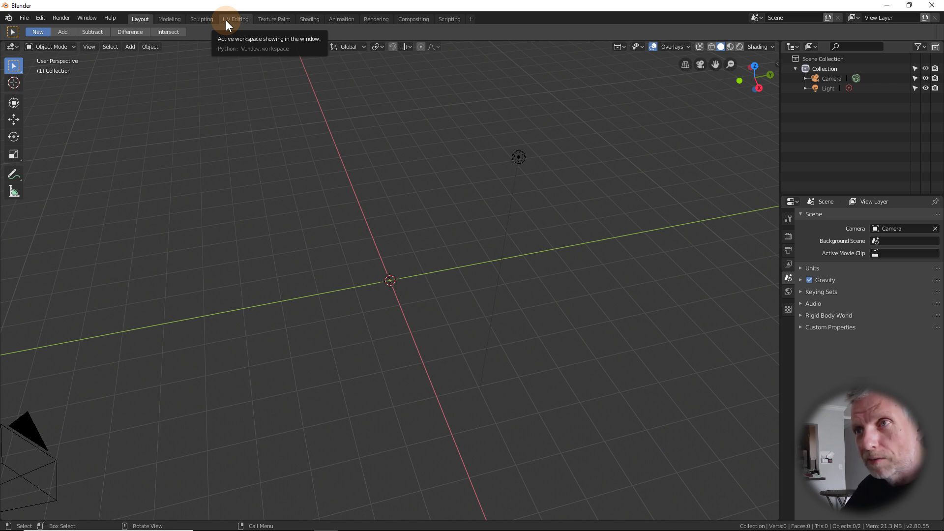
Step: Turn off Python Tooltips in the interface preferences and close the preferences window
left_click(23, 18)
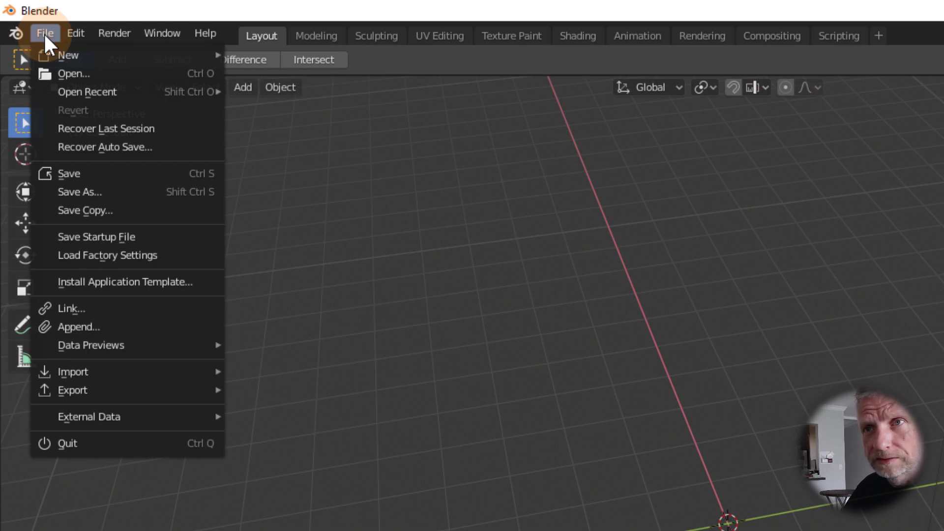
mouse_move(79, 35)
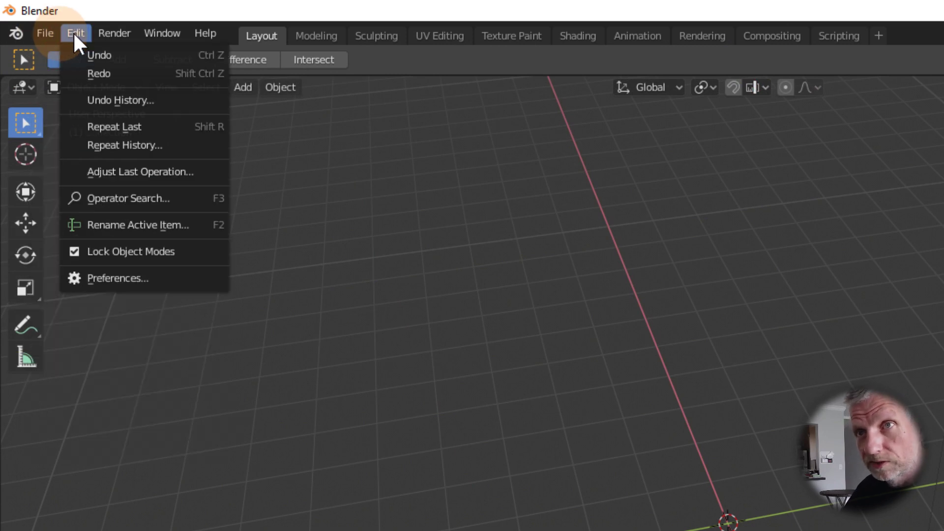
left_click(140, 273)
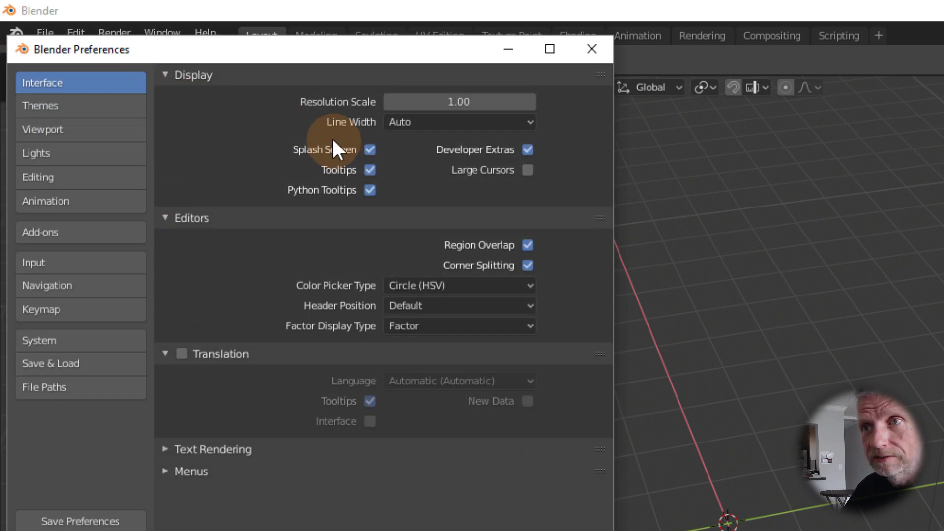
left_click(369, 190)
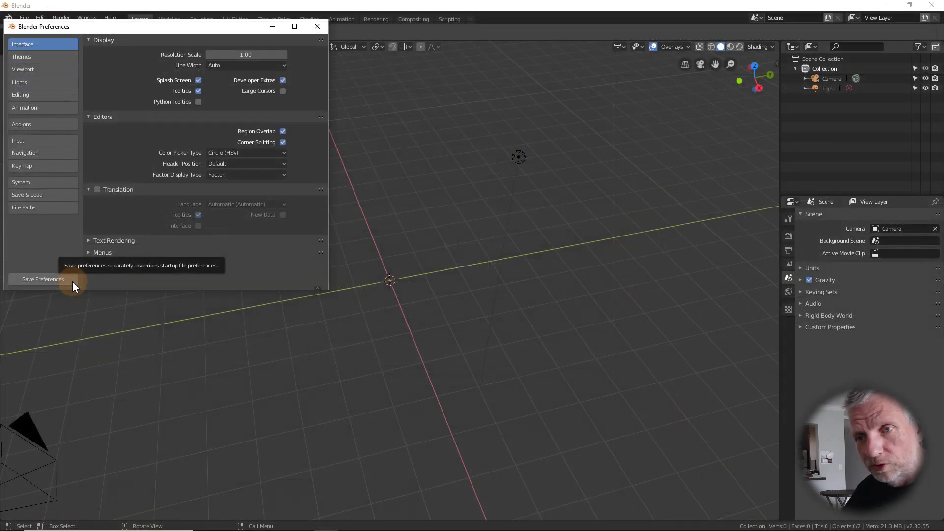
left_click(316, 27)
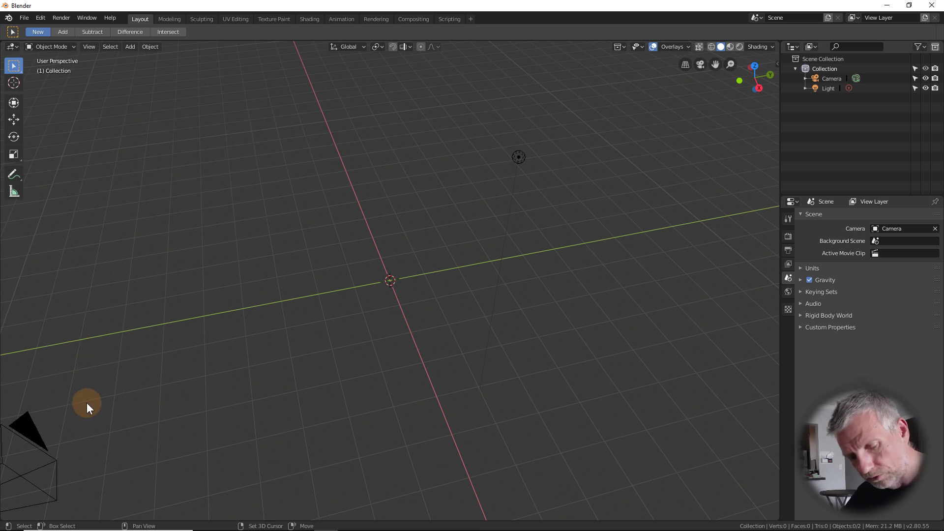
Step: Add a text object at the origin, replace its default text with 5000 and return to Object Mode
key("shift+a")
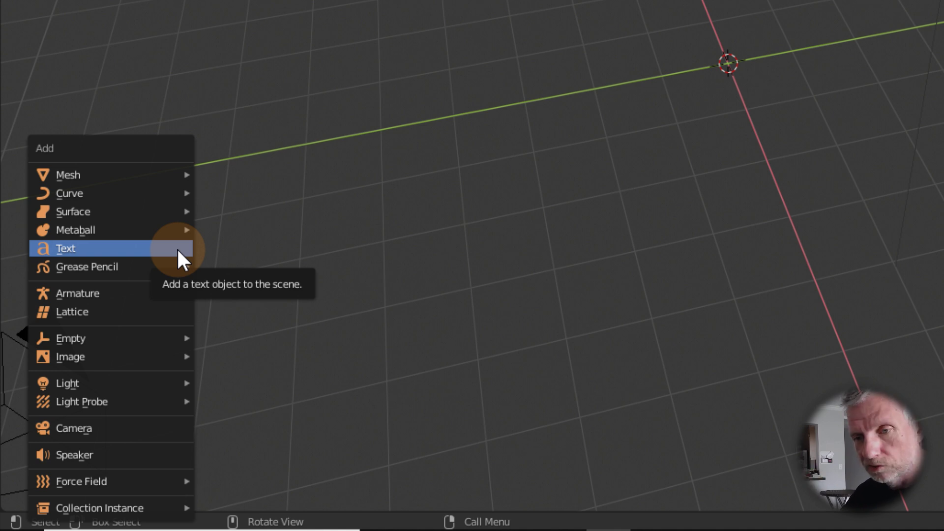
left_click(178, 252)
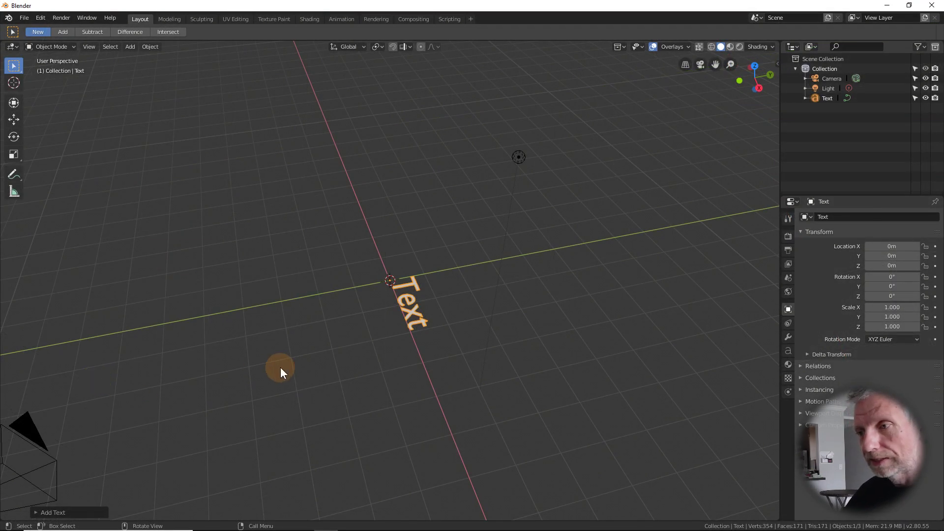
middle_click_drag(281, 367, 360, 376)
scroll(360, 376, "up", 5)
left_click_drag(381, 364, 326, 373, "shift")
middle_click_drag(354, 379, 204, 379, "shift")
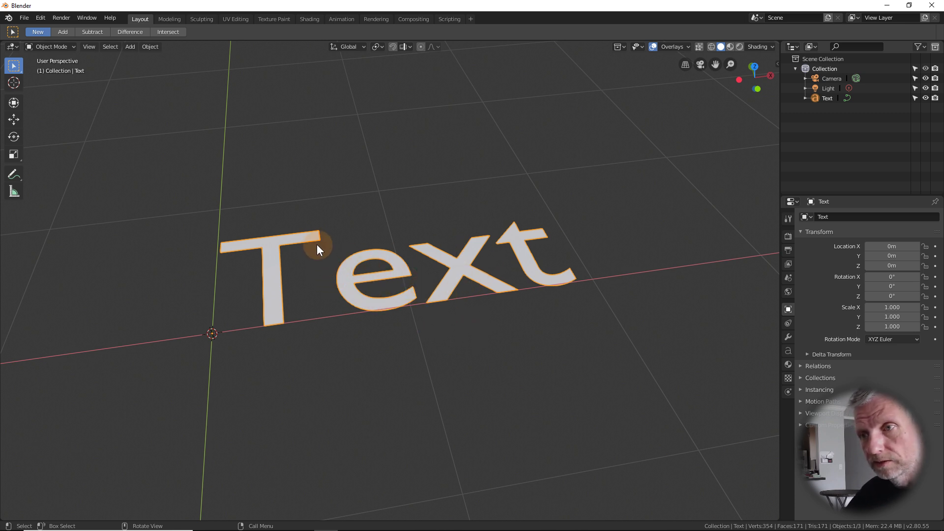
key("Tab")
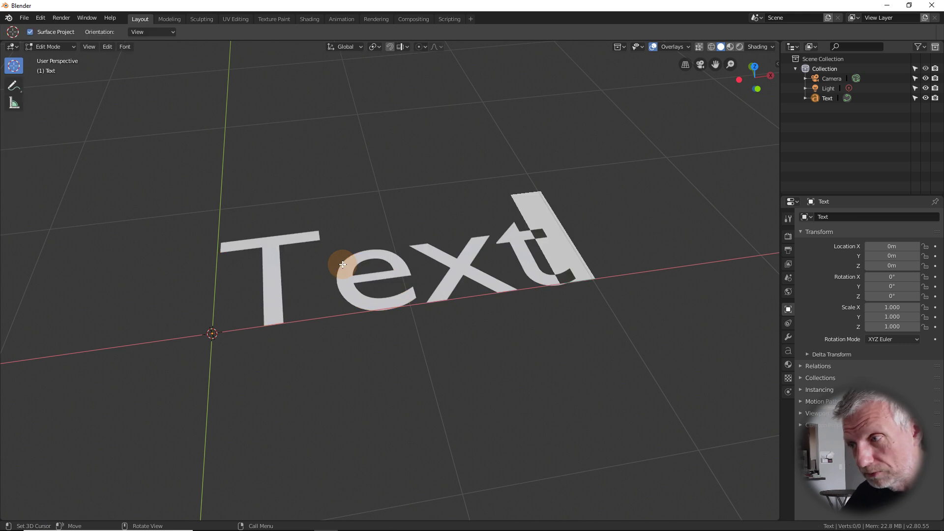
key("BackSpace")
key("BackSpace")
key("BackSpace")
key("BackSpace")
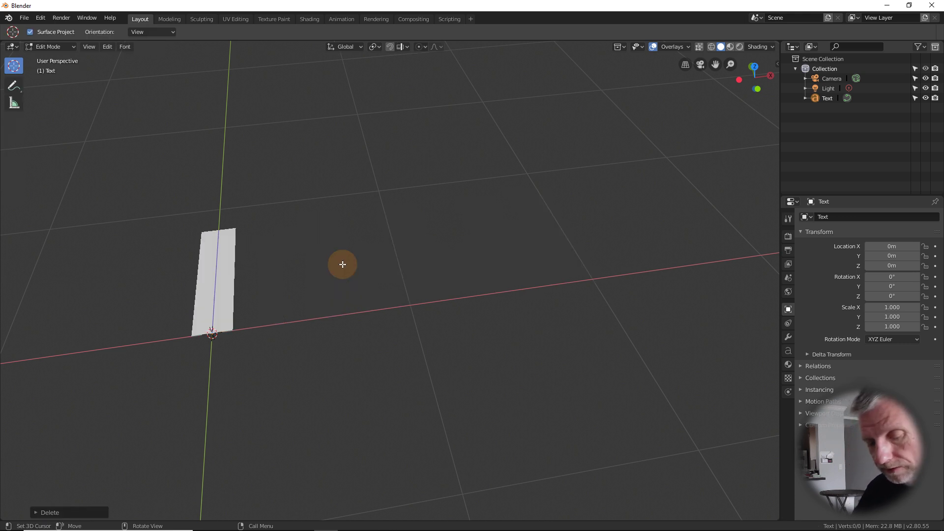
type("5000")
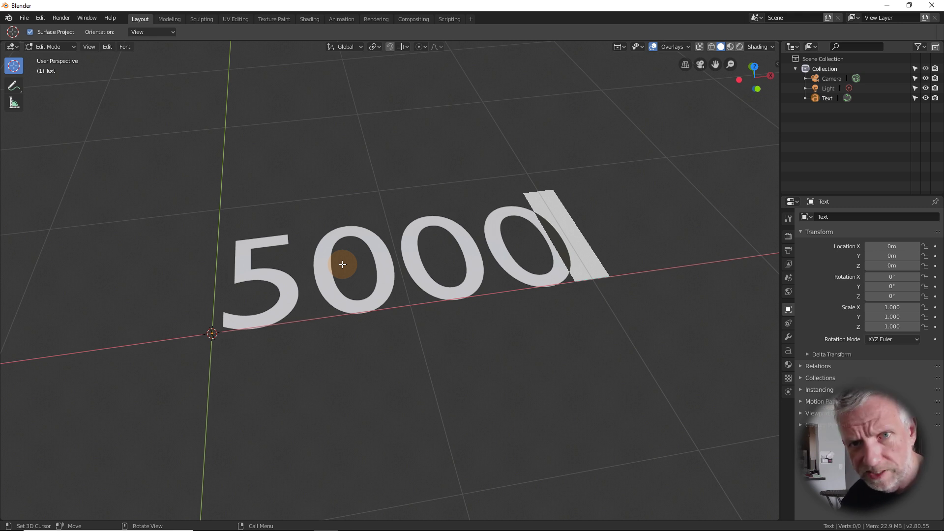
key("Tab")
Step: Load DaysOne-Regular from the C:\Windows\Fonts folder as the regular font of the 5000 text
middle_click_drag(342, 264, 353, 281)
scroll(353, 281, "up", 2)
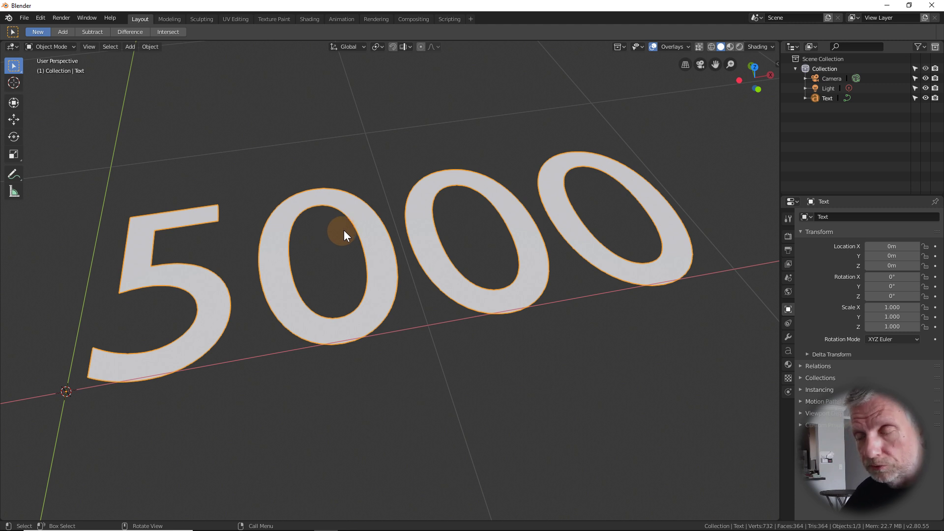
middle_click_drag(350, 240, 565, 228)
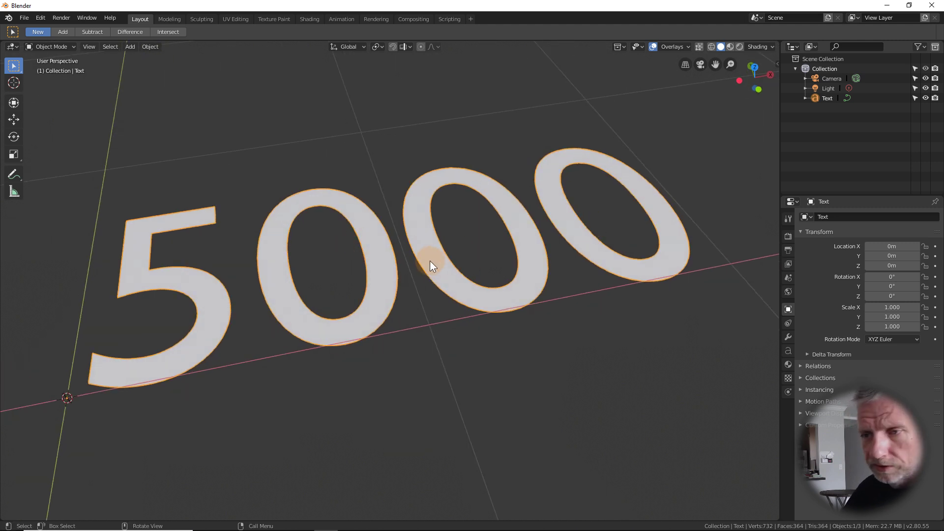
mouse_move(377, 232)
middle_mouse_down()
mouse_move(379, 261)
mouse_move(368, 234)
mouse_move(376, 235)
middle_mouse_up()
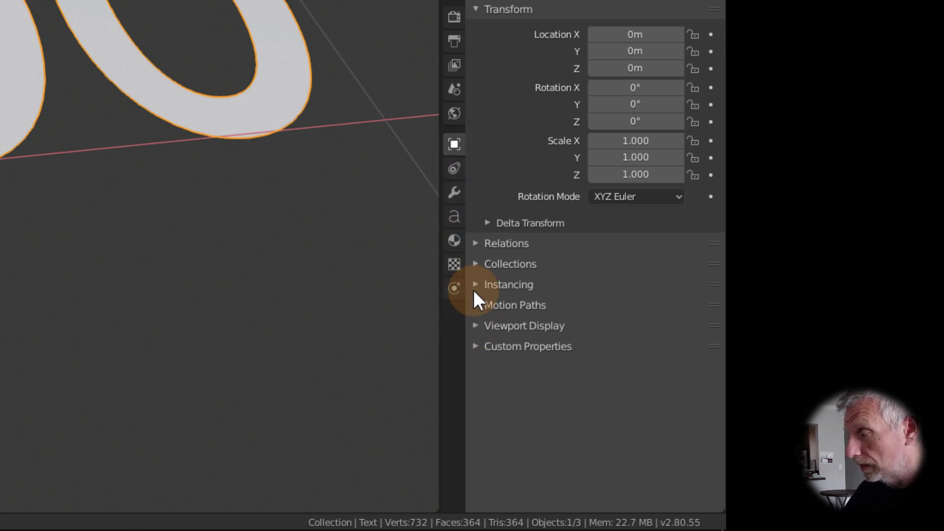
left_click(454, 216)
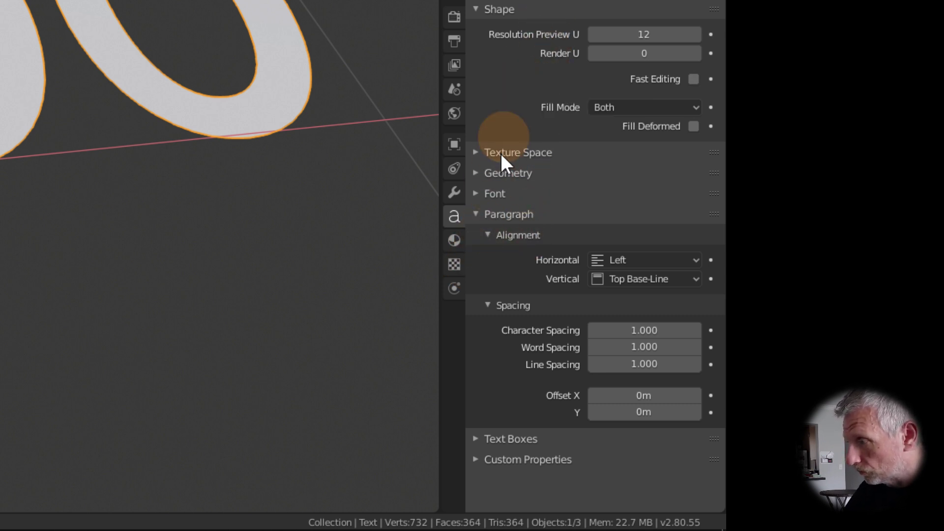
left_click(475, 215)
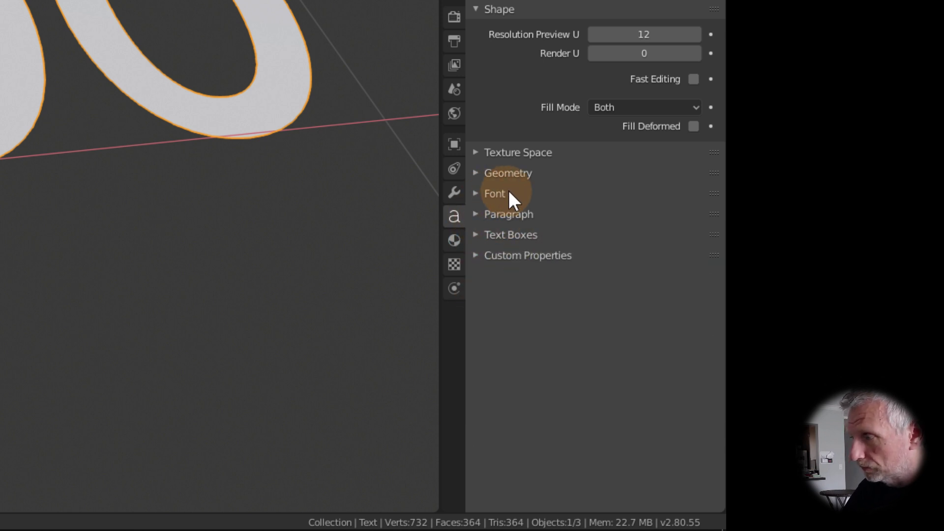
left_click(476, 193)
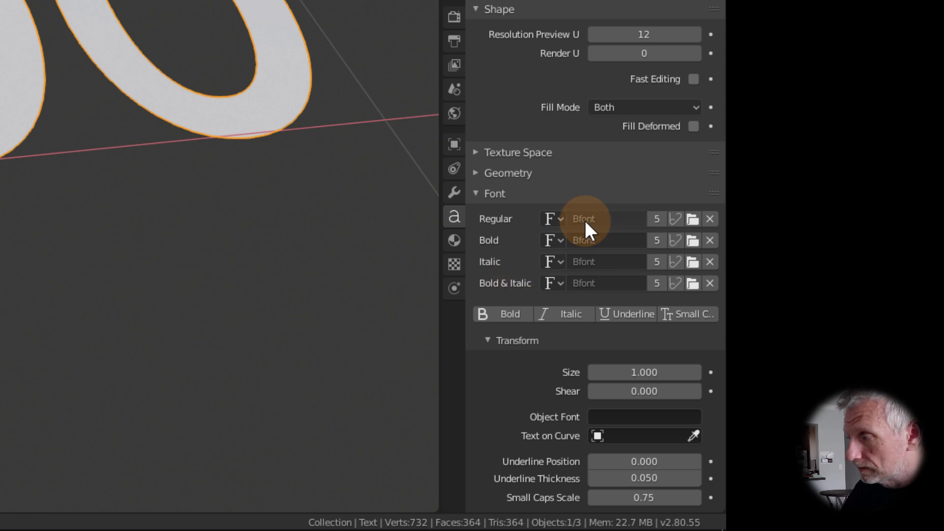
left_click(567, 221)
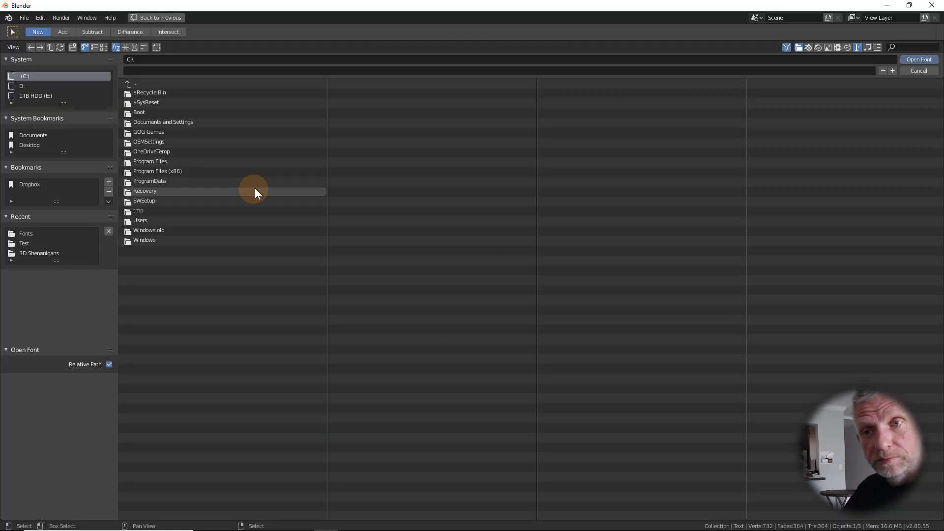
left_click(202, 240)
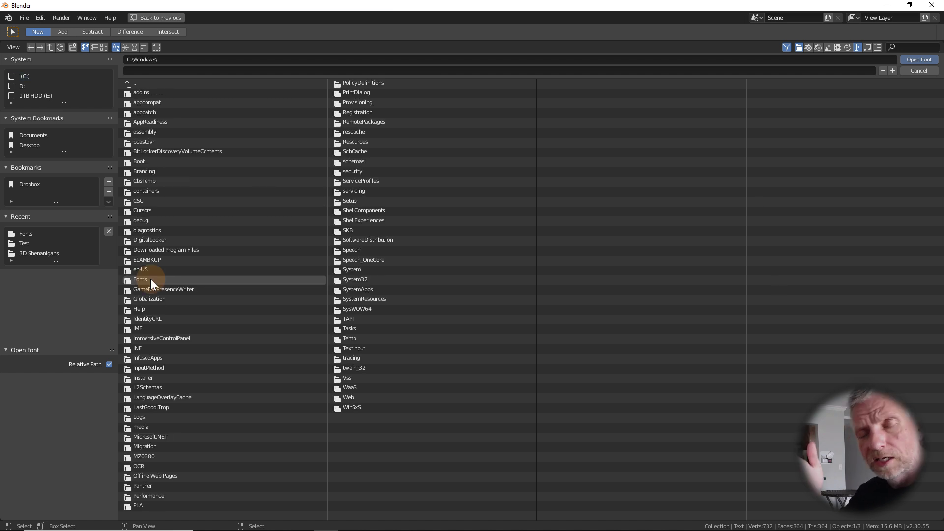
left_click(151, 279)
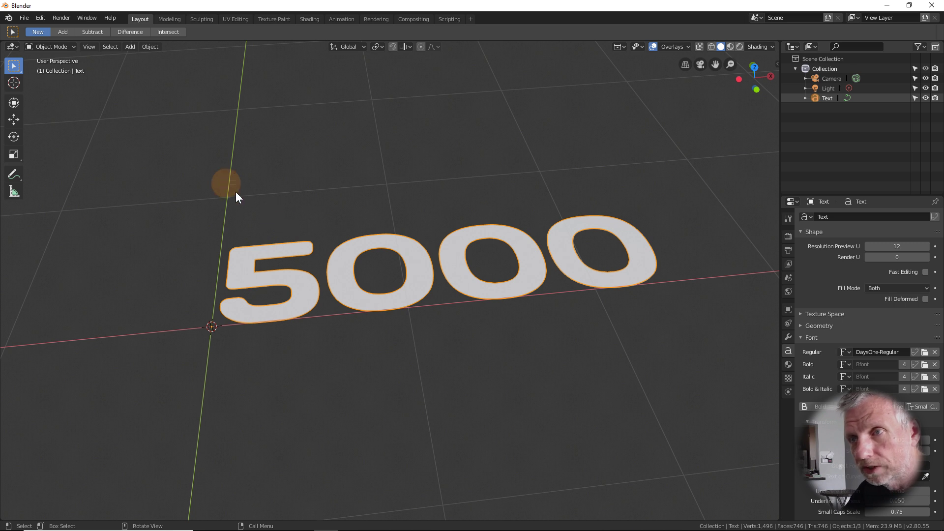
Step: Convert the 5000 text object to a mesh and enter Edit Mode to examine its geometry
right_click(358, 300)
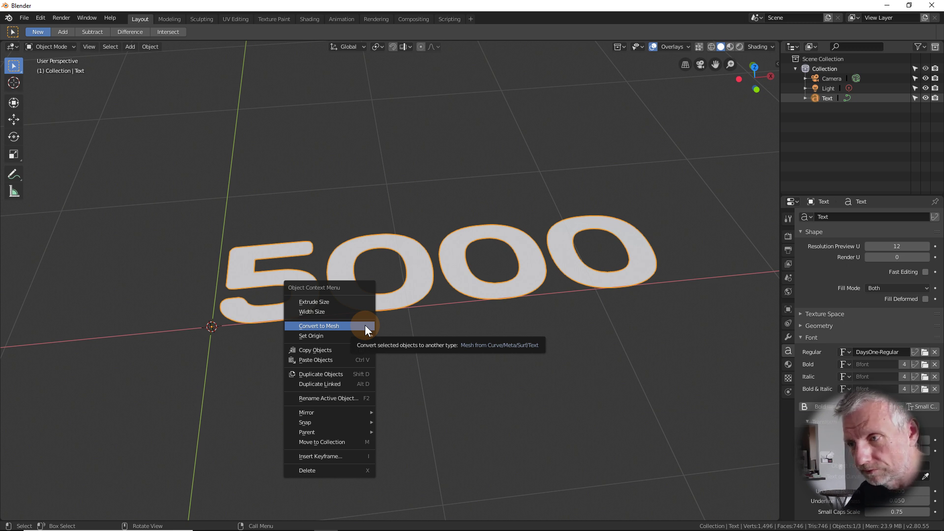
left_click(365, 325)
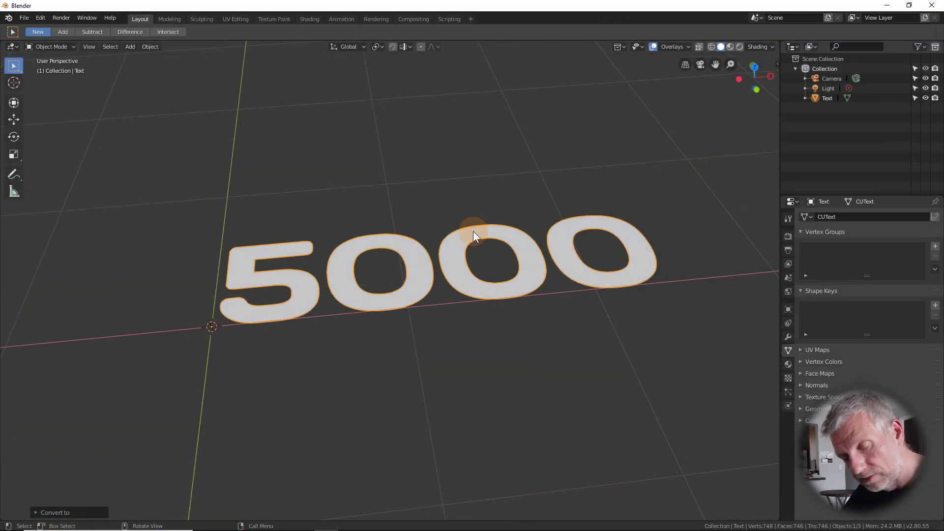
key("Tab")
mouse_move(442, 288)
middle_mouse_down()
mouse_move(420, 314)
mouse_move(375, 301)
mouse_move(414, 215)
mouse_move(438, 301)
middle_mouse_up()
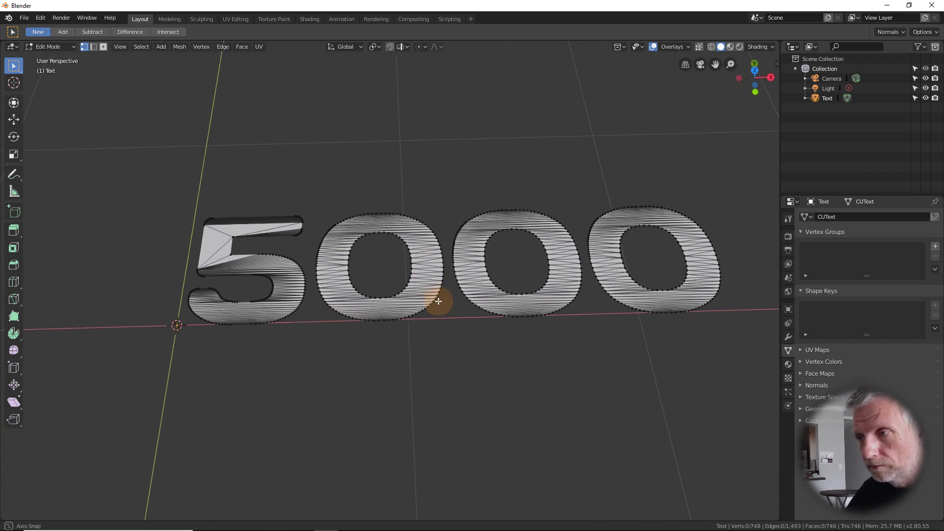
scroll(438, 301, "down", 2)
scroll(438, 302, "up", 5)
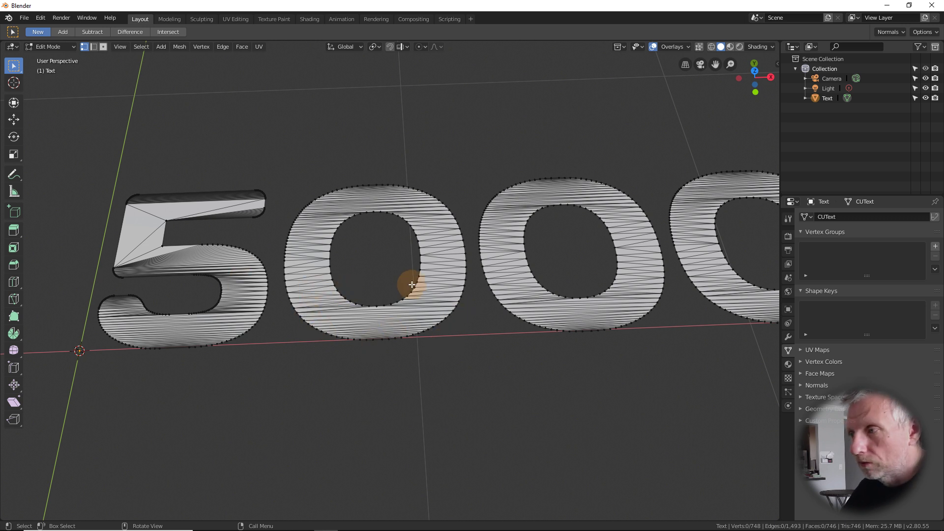
scroll(411, 282, "down", 1)
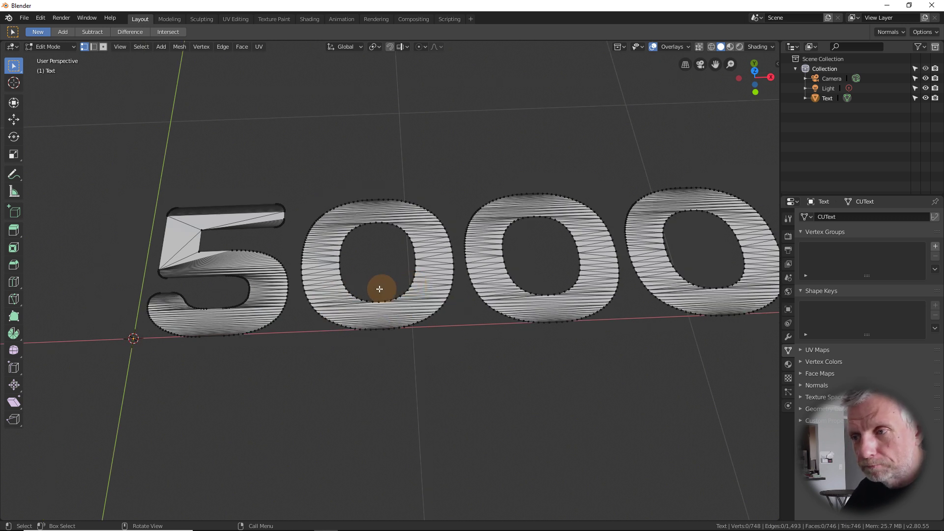
middle_click_drag(338, 288, 302, 228)
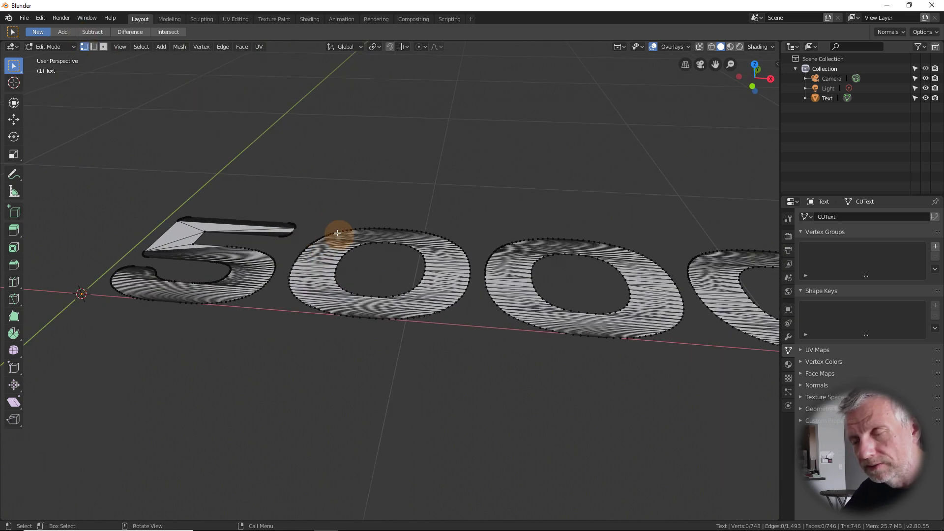
Step: Try extruding the whole 5000 mesh by about 0.2 m and undo the extrusion
key("a")
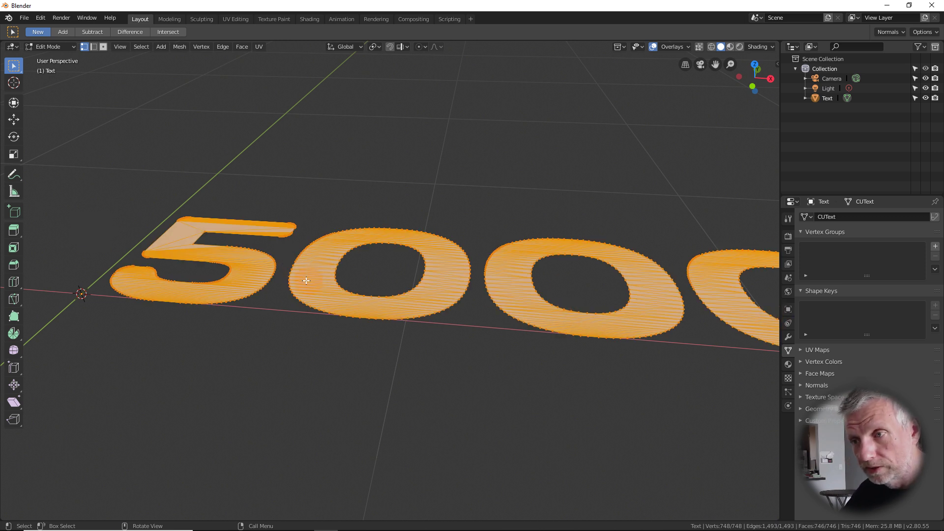
key("e")
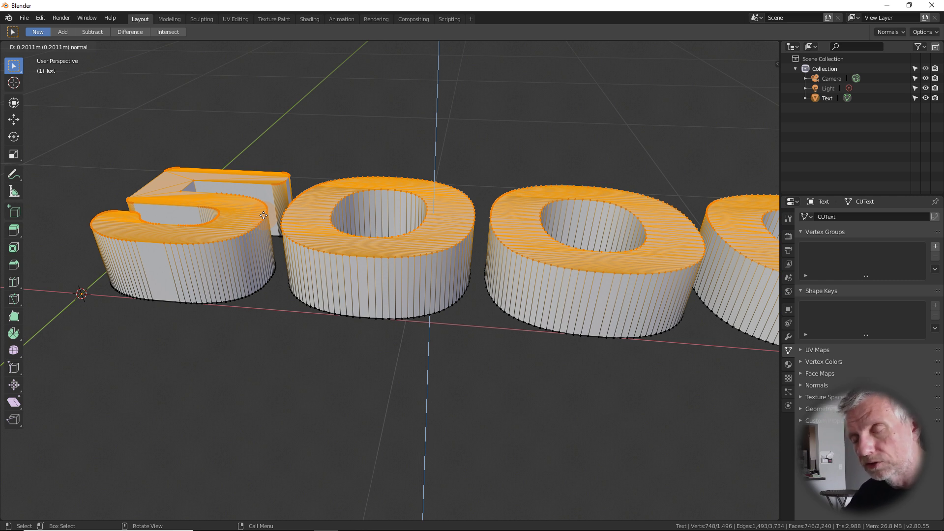
left_click(263, 215)
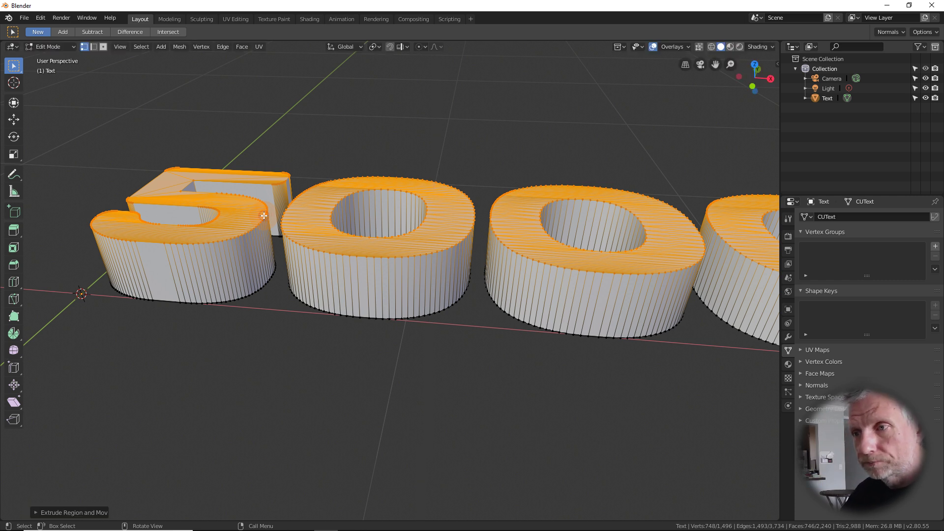
mouse_move(283, 212)
middle_mouse_down()
mouse_move(273, 257)
mouse_move(225, 289)
mouse_move(247, 221)
mouse_move(247, 250)
mouse_move(213, 333)
mouse_move(179, 206)
mouse_move(187, 190)
mouse_move(224, 185)
mouse_move(248, 158)
mouse_move(276, 278)
mouse_move(288, 220)
mouse_move(275, 215)
middle_mouse_up()
scroll(247, 220, "down", 4)
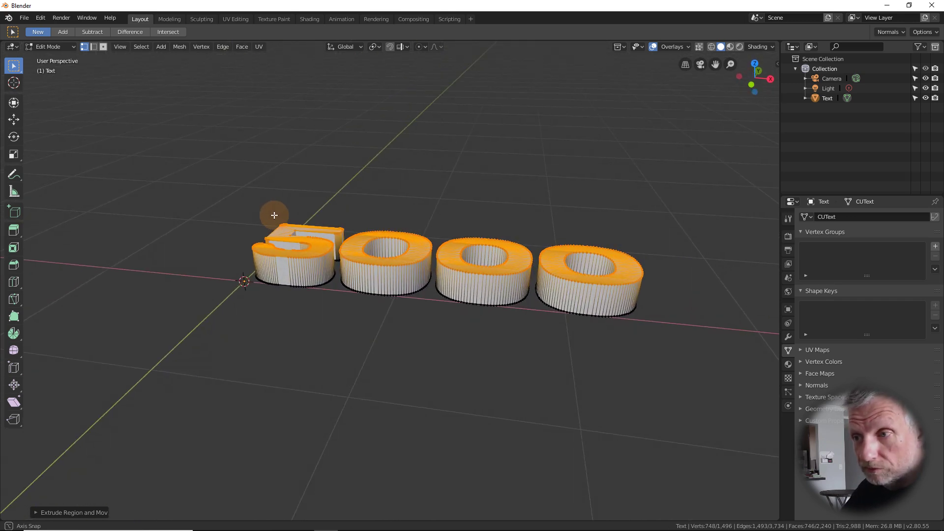
middle_click_drag(316, 249, 304, 274)
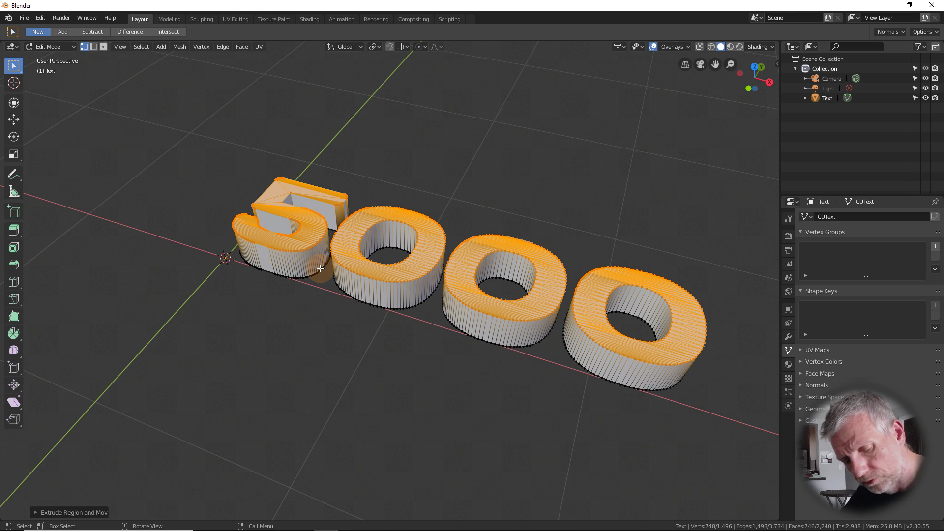
key("ctrl+z")
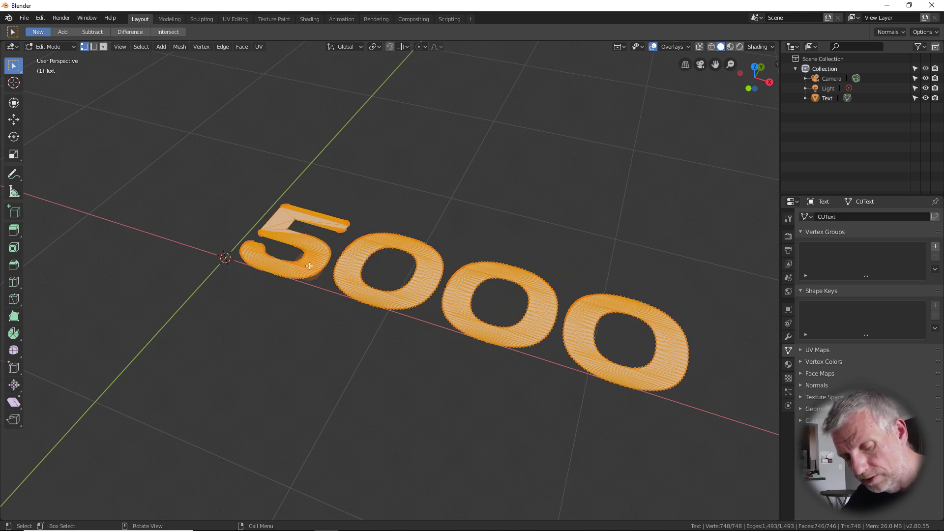
Step: Extrude the entire 5000 mesh upward by about 0.3 m and clear the selection
key("e")
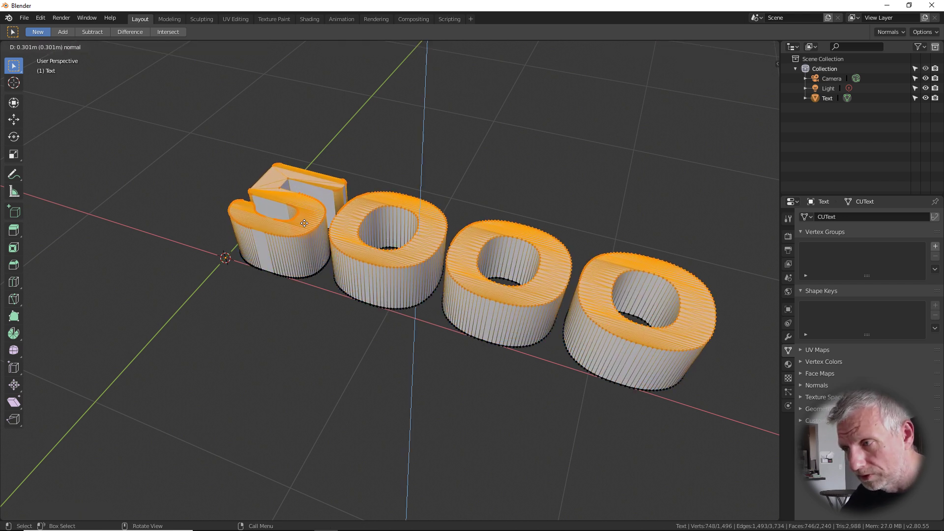
left_click(306, 225)
middle_click_drag(320, 253, 350, 274)
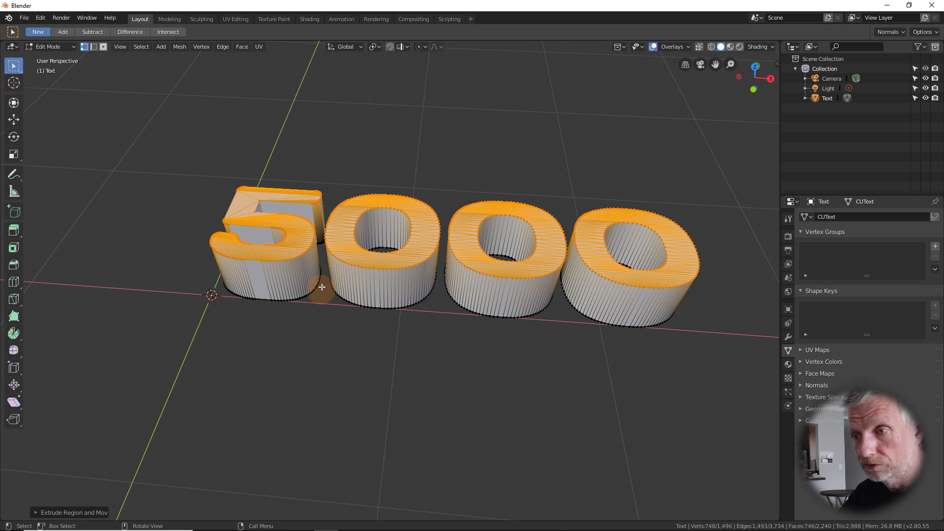
key("a")
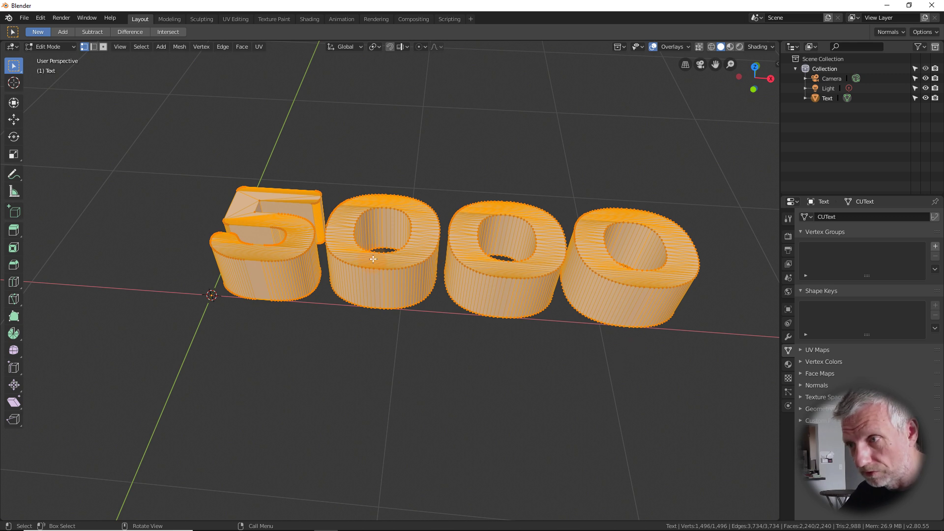
left_click(352, 287)
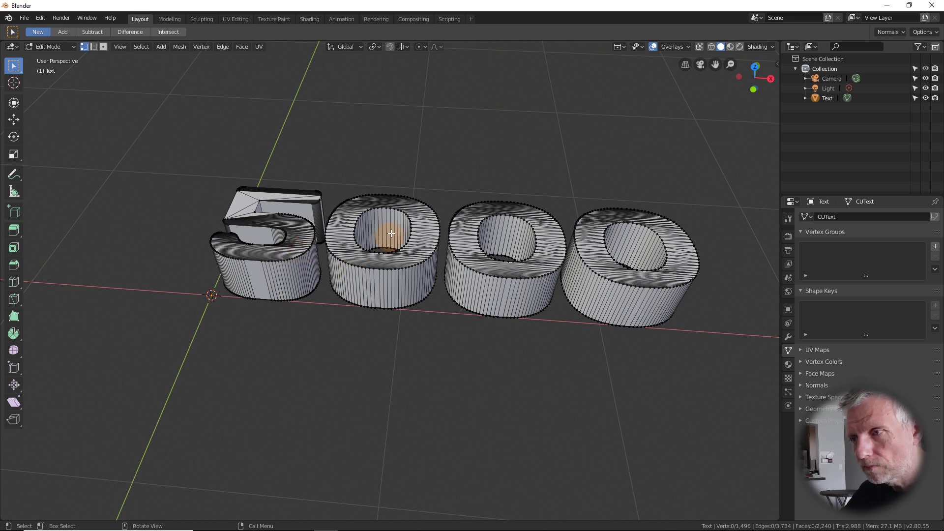
Step: Select all linked geometry of the first zero and separate it into its own object
scroll(401, 240, "down", 3)
scroll(408, 245, "up", 6)
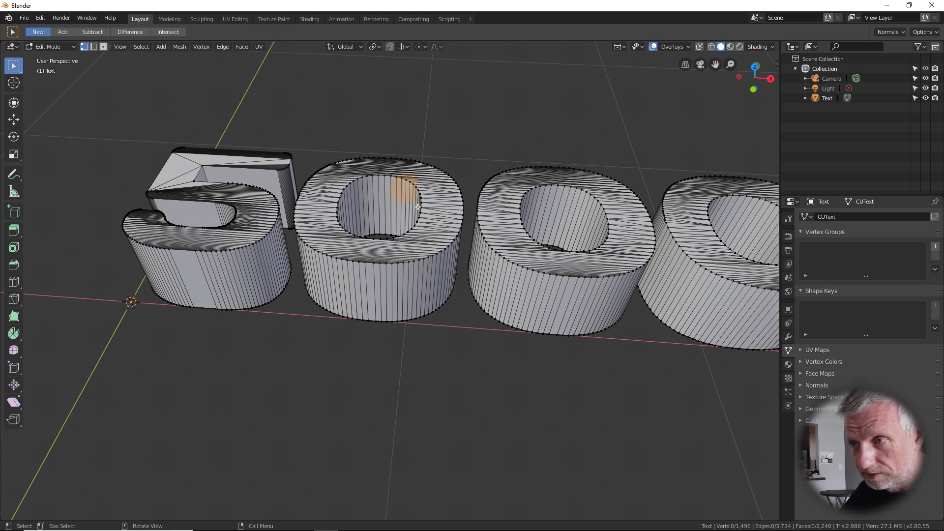
key("l")
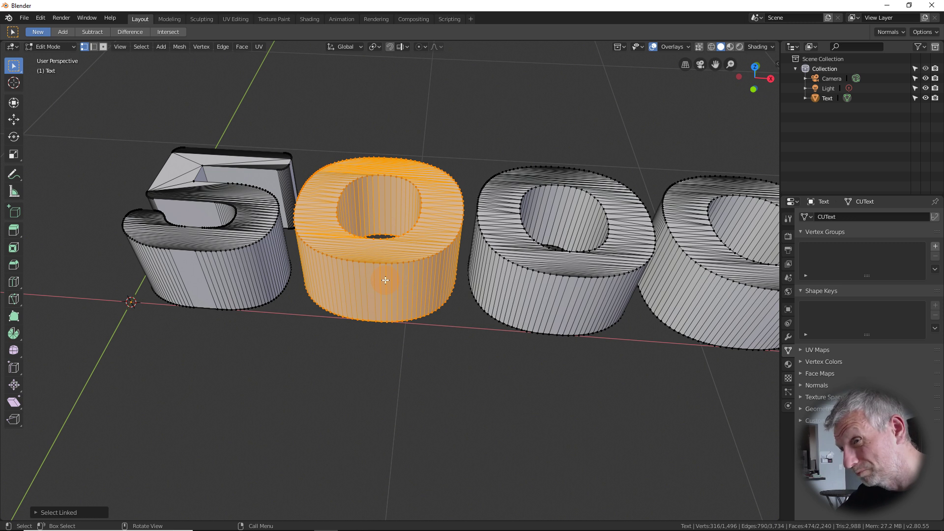
key("p")
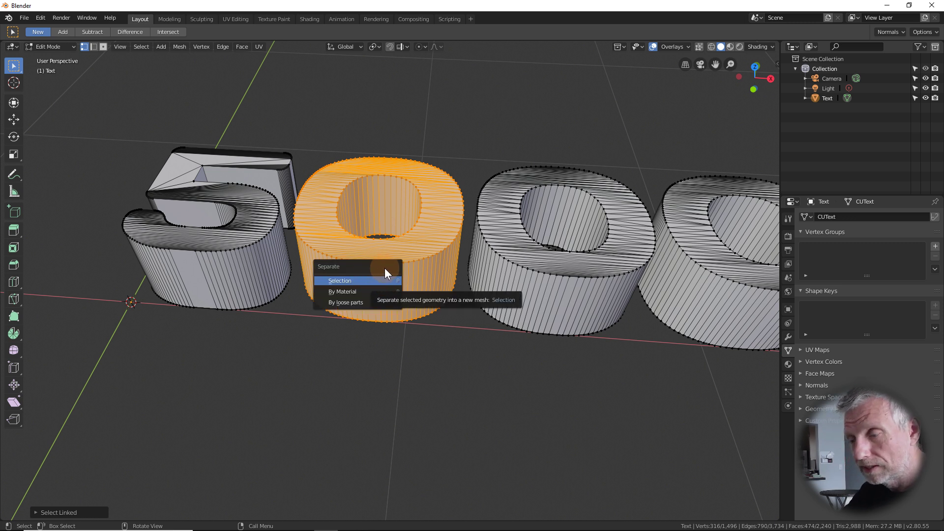
key("Escape")
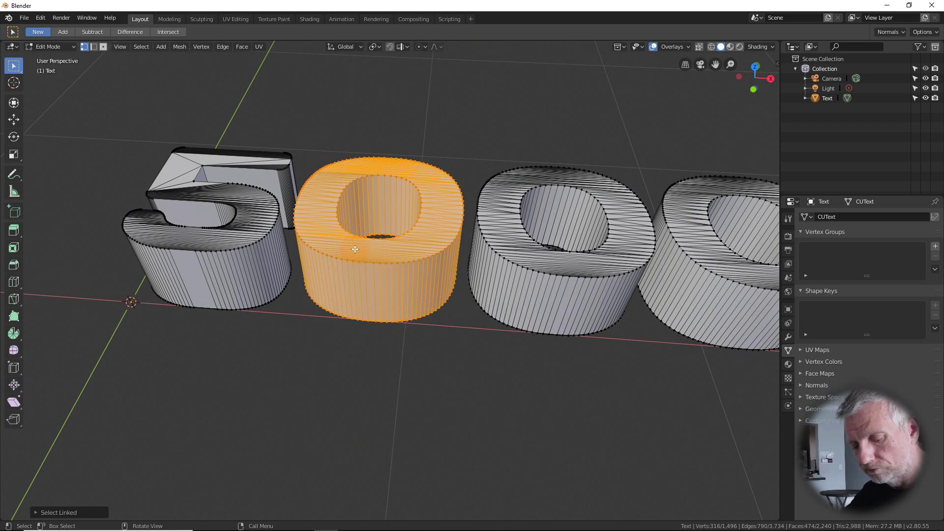
key("p")
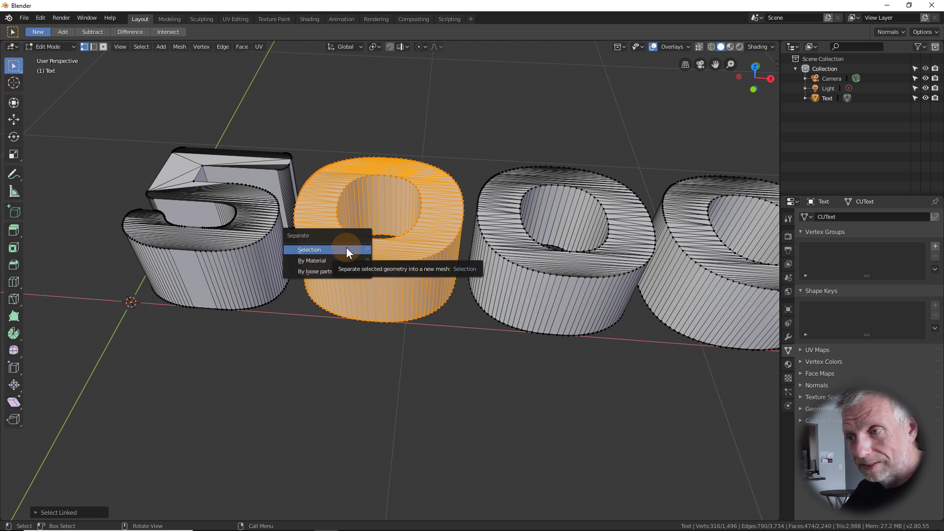
left_click(346, 248)
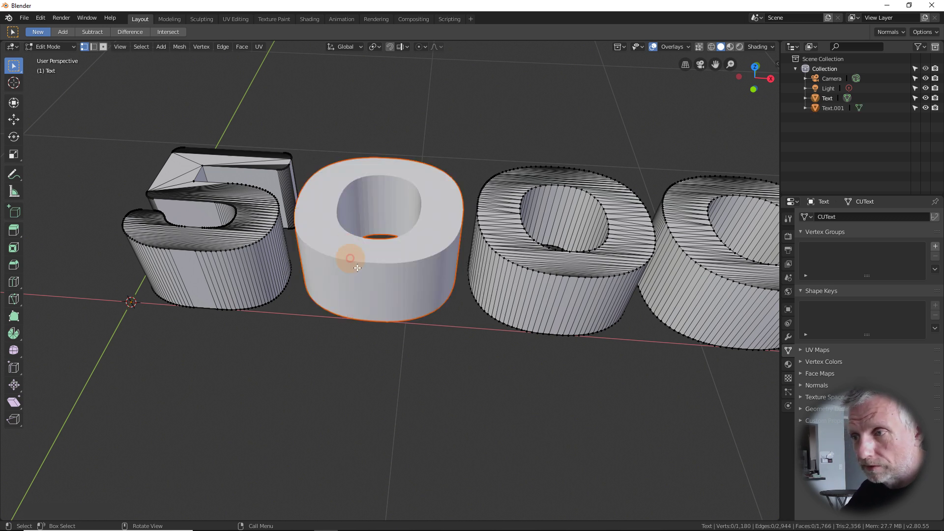
left_click(343, 279)
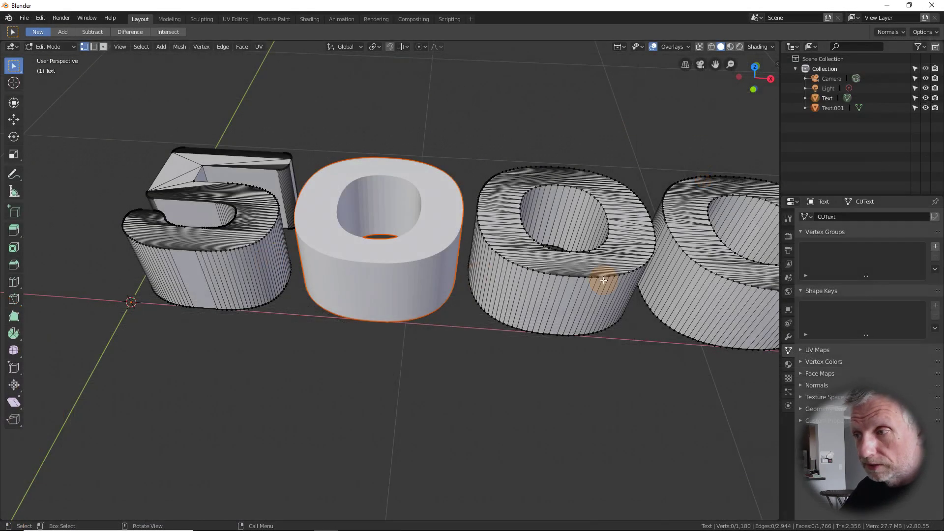
Step: Delete the vertices of the last two zeros from the text mesh and return to Object Mode
key("l")
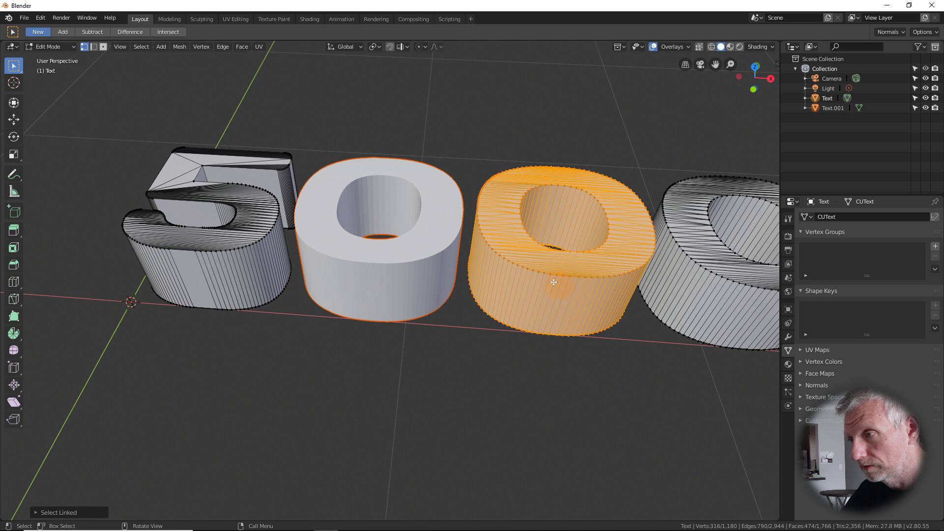
key("l")
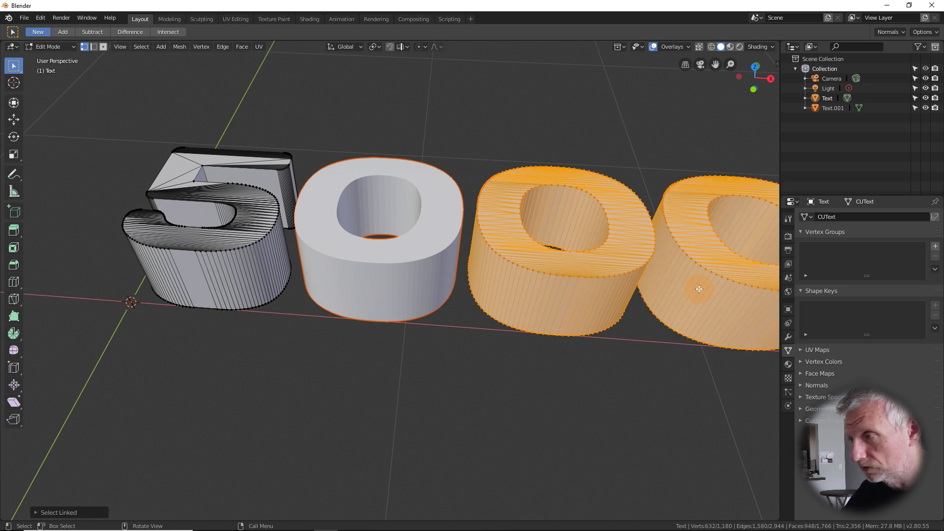
key("x")
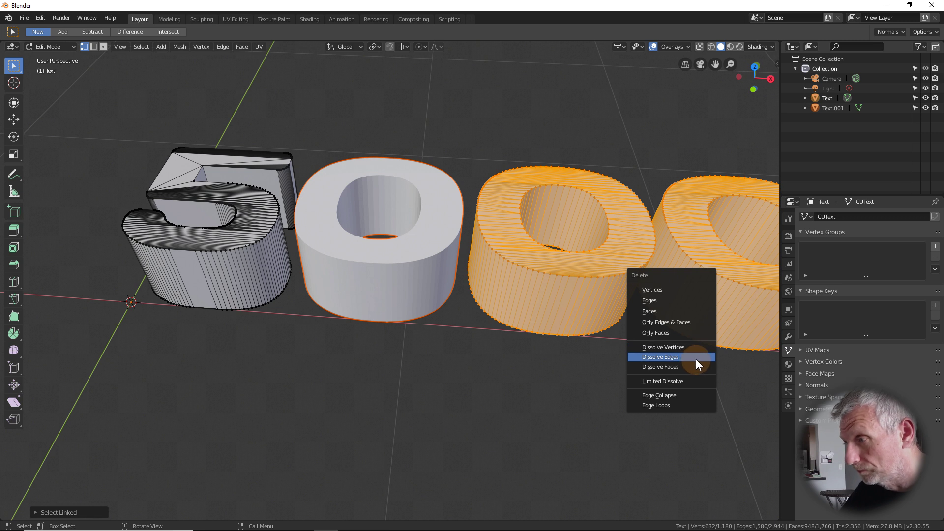
left_click(687, 289)
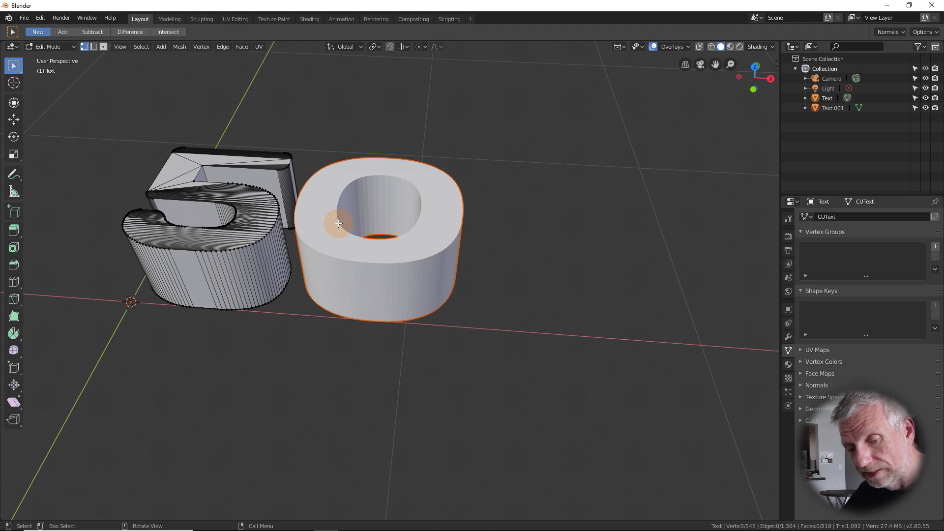
key("Tab")
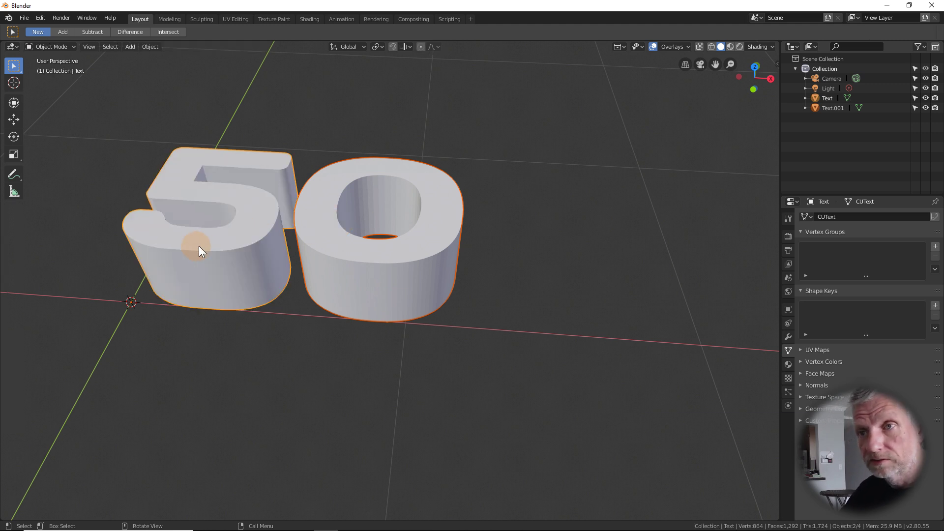
Step: Check that the two digits select separately and rename the digit 5 object as Five
left_click(377, 261)
left_click(249, 251)
left_click(397, 263)
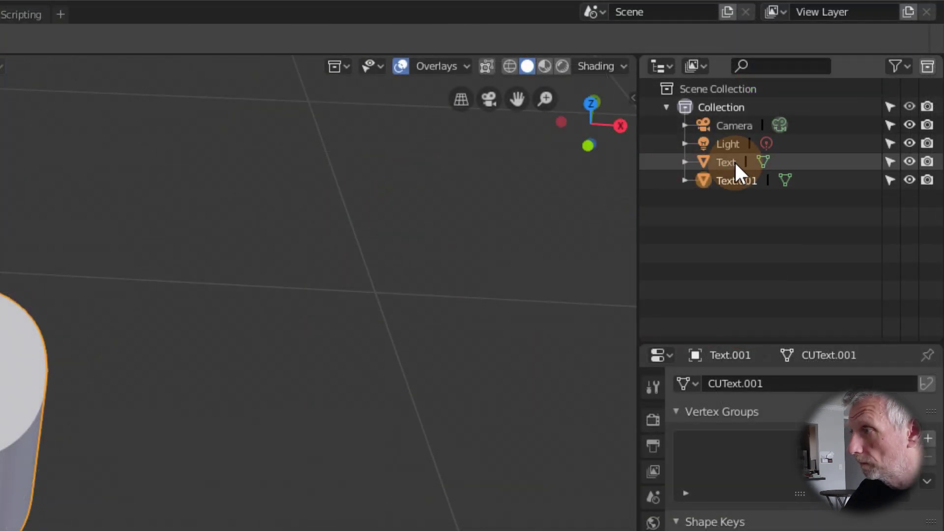
left_click(825, 96)
double_click(723, 161)
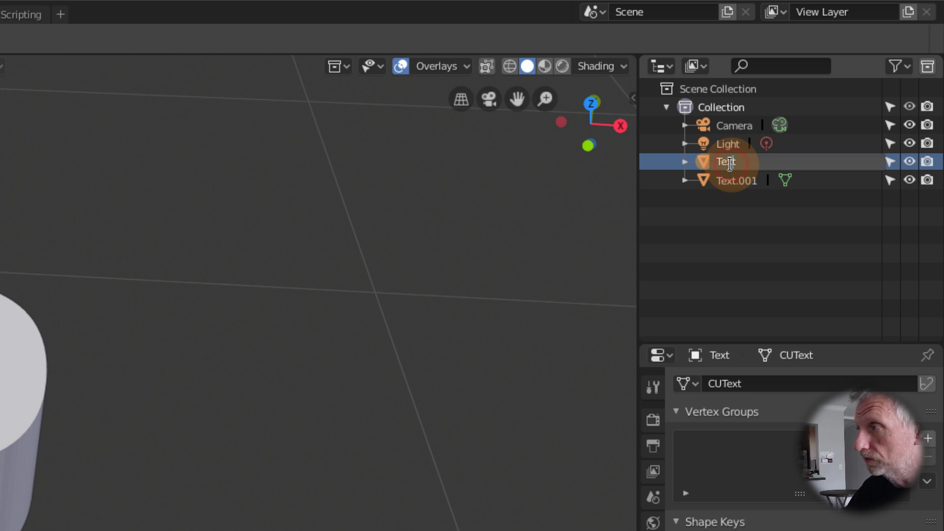
key("BackSpace")
type("Five")
key("Return")
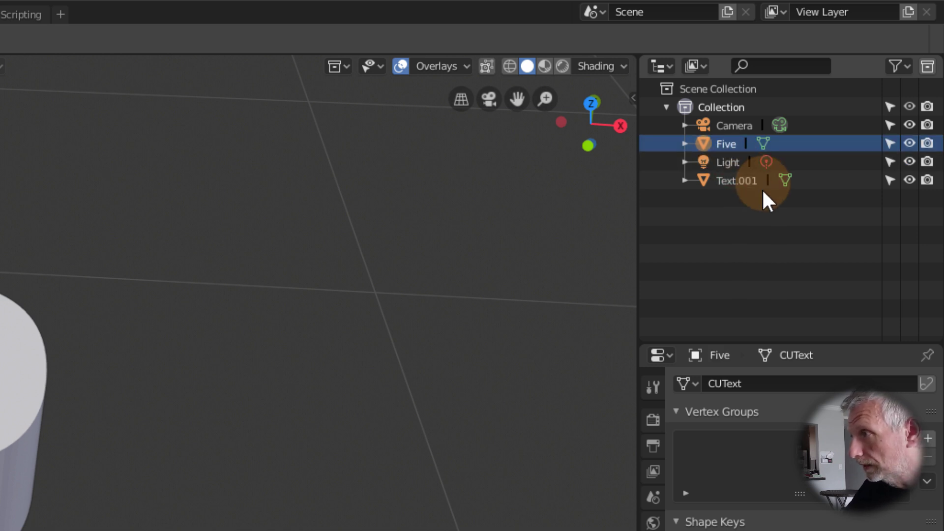
Step: Rename the separated zero object as Zero
left_click(20, 439)
left_click(735, 173)
double_click(735, 173)
key("BackSpace")
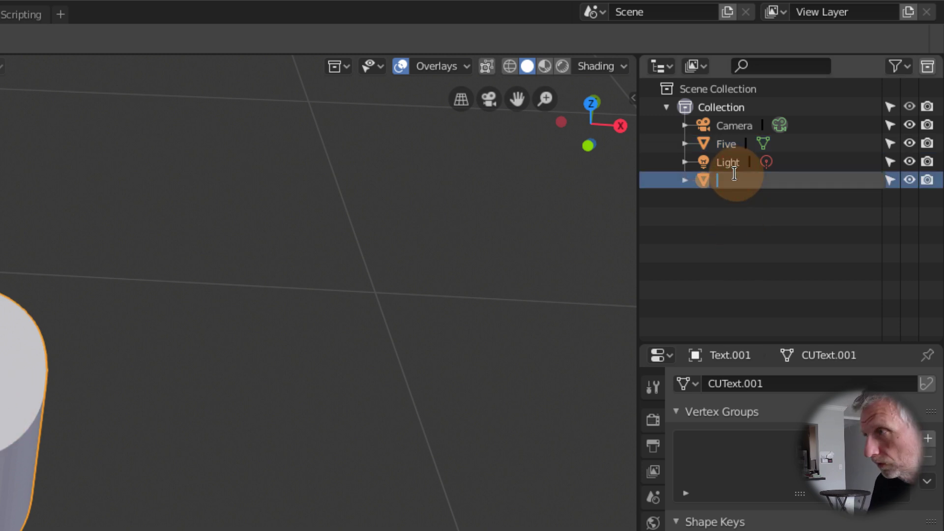
type("Zero")
key("Return")
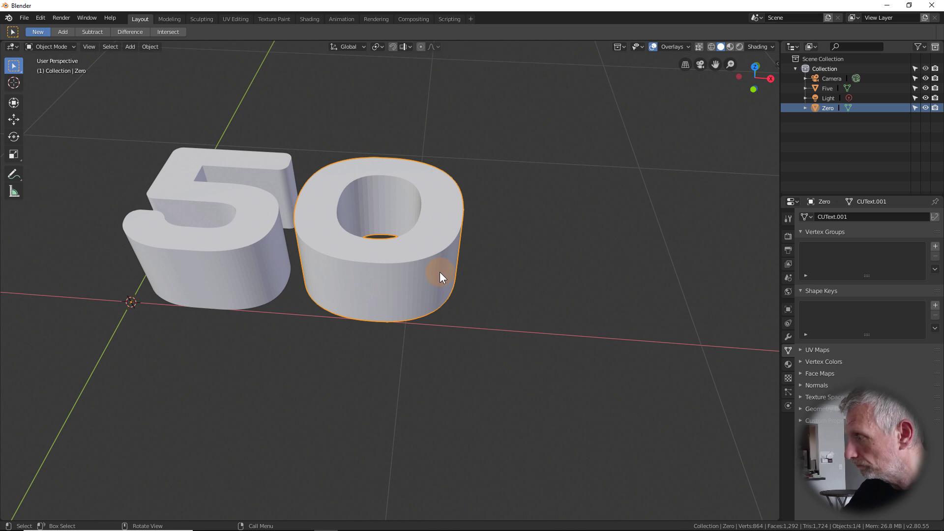
middle_click_drag(449, 258, 576, 234)
scroll(576, 234, "up", 1)
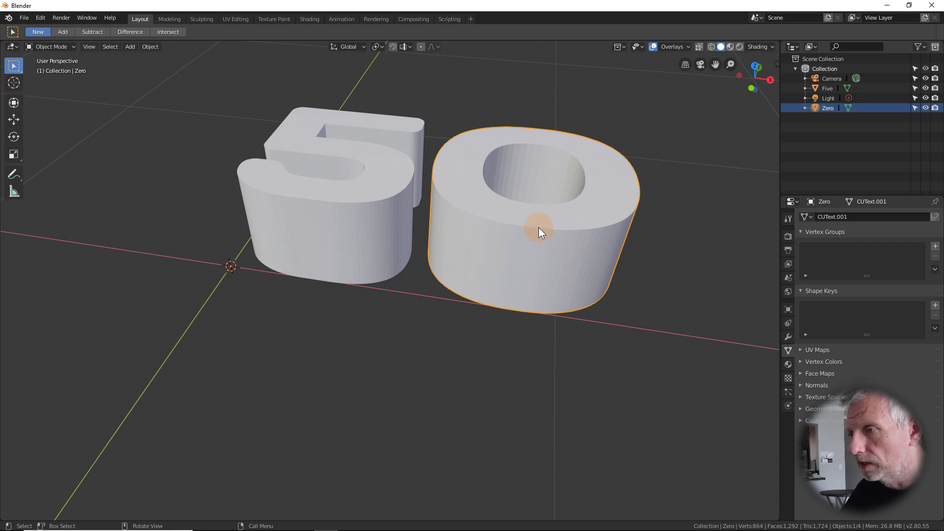
middle_click_drag(607, 261, 574, 237)
scroll(573, 237, "down", 5)
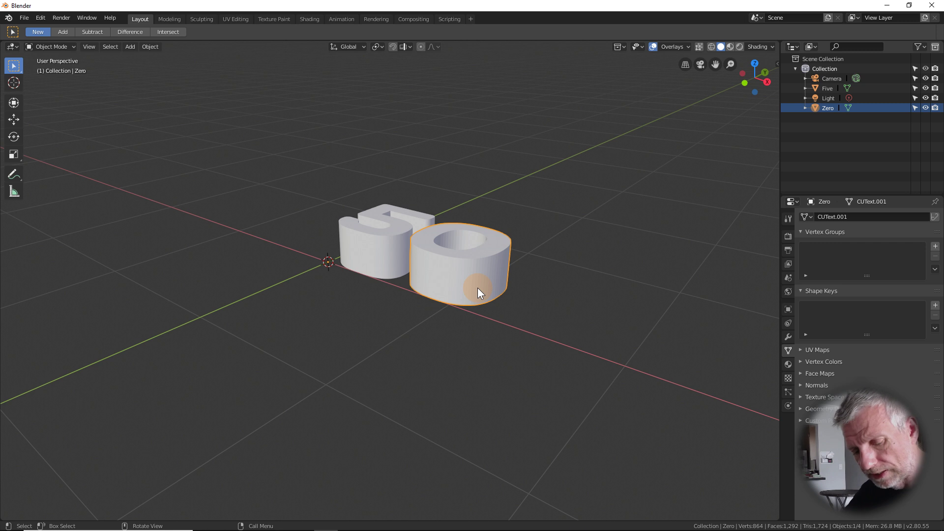
key("r")
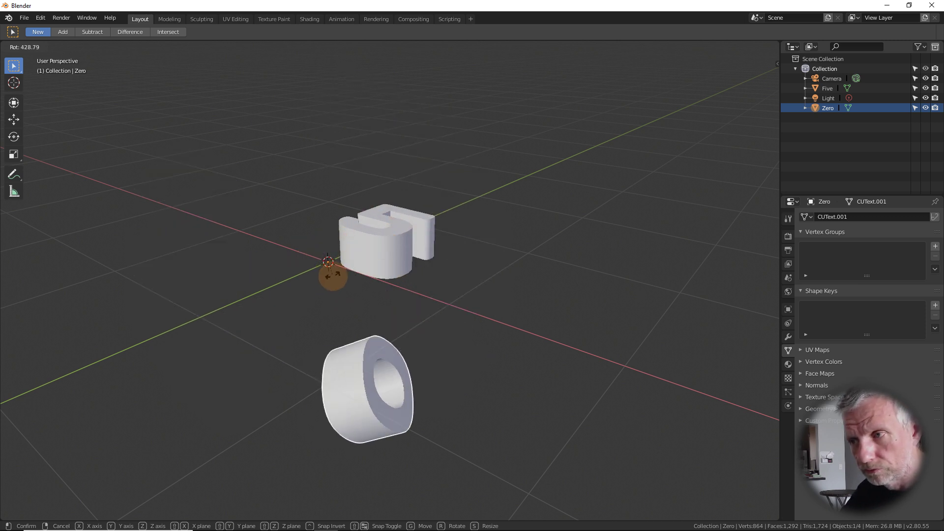
right_click(332, 274)
scroll(432, 283, "down", 2)
scroll(432, 283, "up", 6)
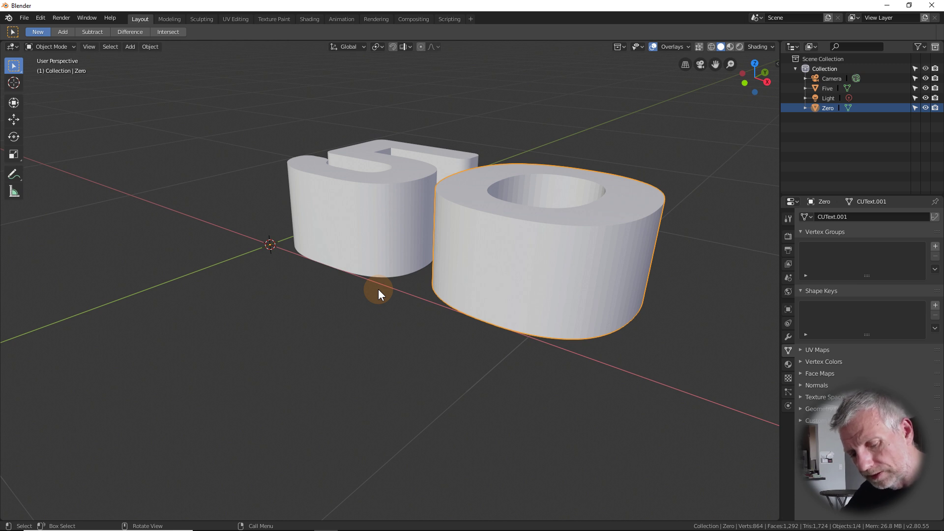
Step: Rotate the Zero object 90° about the global X axis so it stands upright
key("r")
key("x")
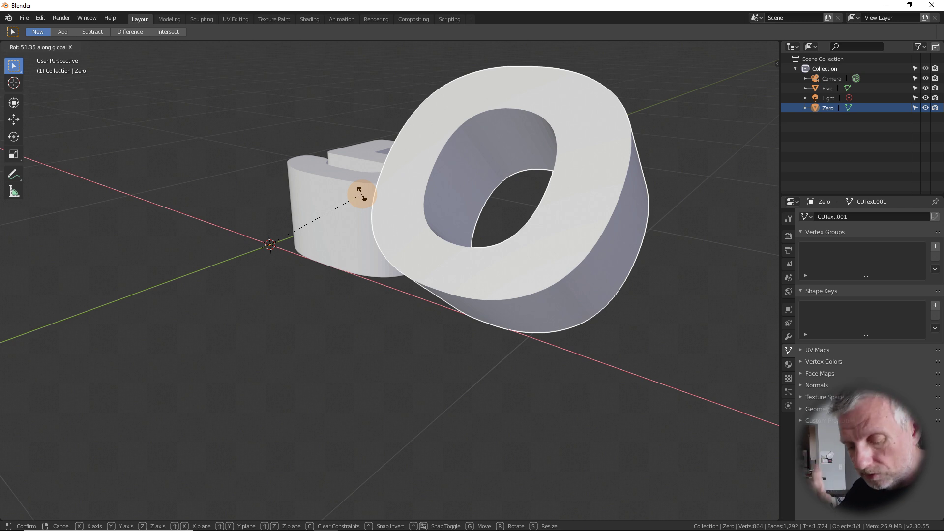
type("90")
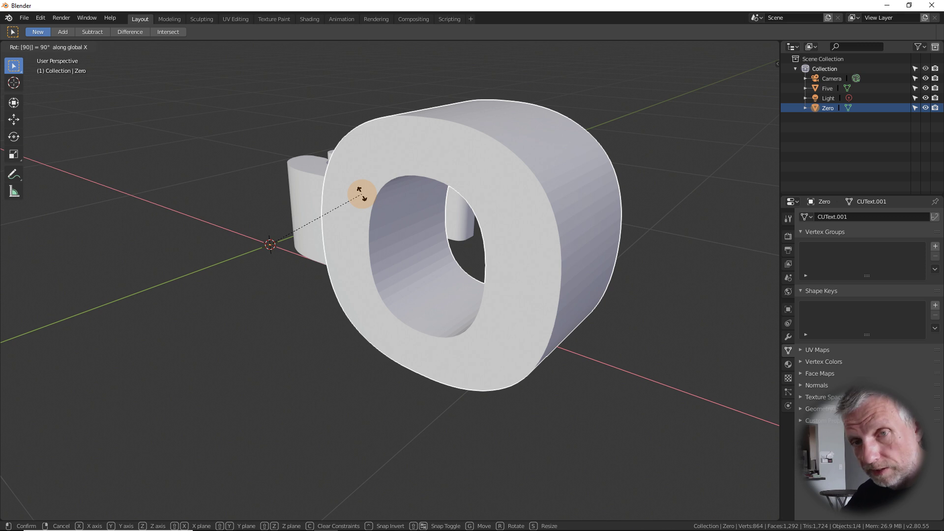
key("Return")
scroll(394, 286, "up", 4)
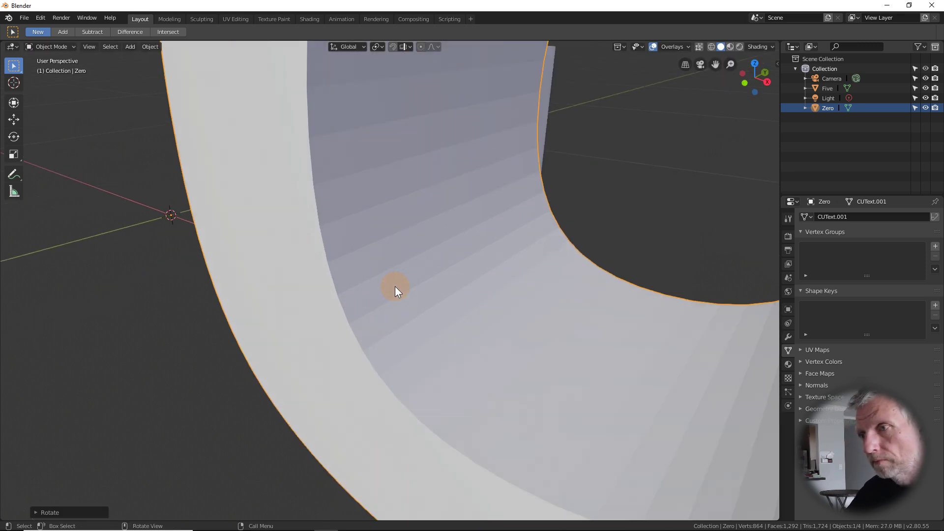
scroll(395, 286, "down", 5)
middle_click_drag(387, 288, 438, 288)
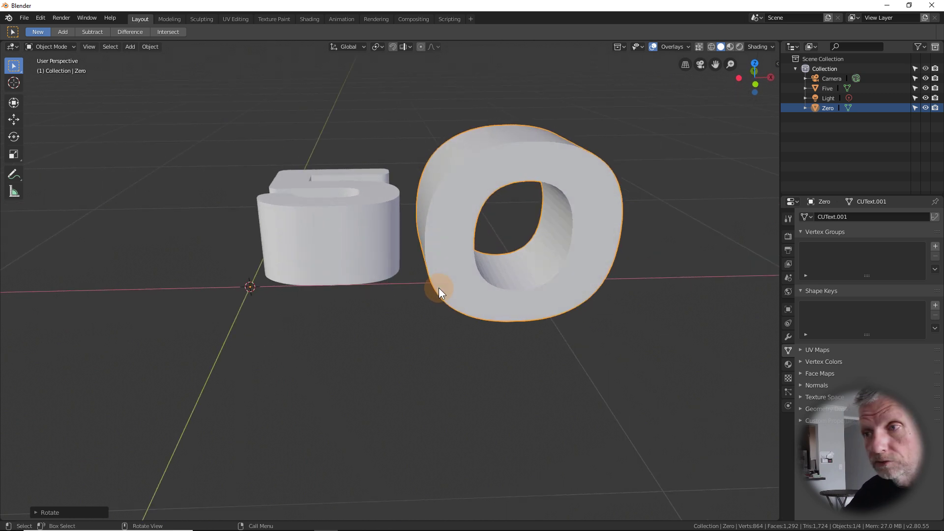
Step: Rotate the Five object 90° about the global X axis so it stands upright beside the zero
left_click(326, 230)
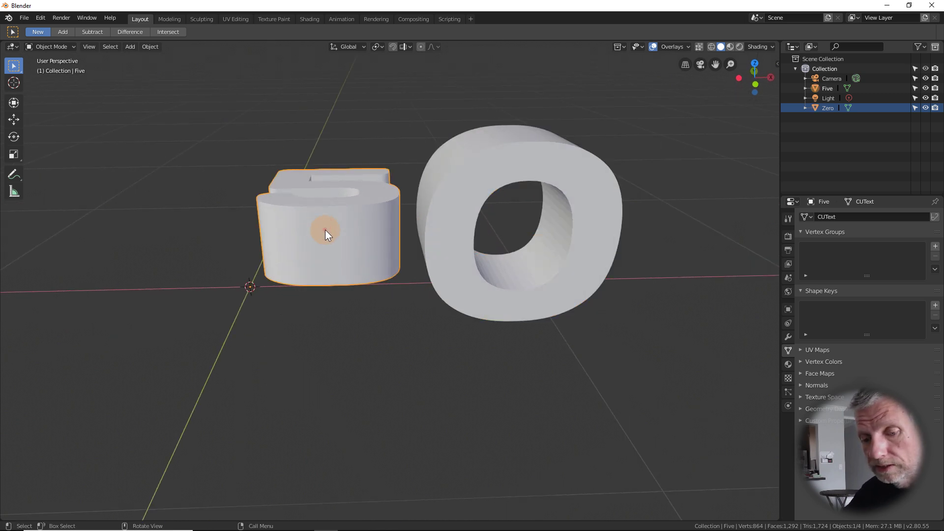
type("rx")
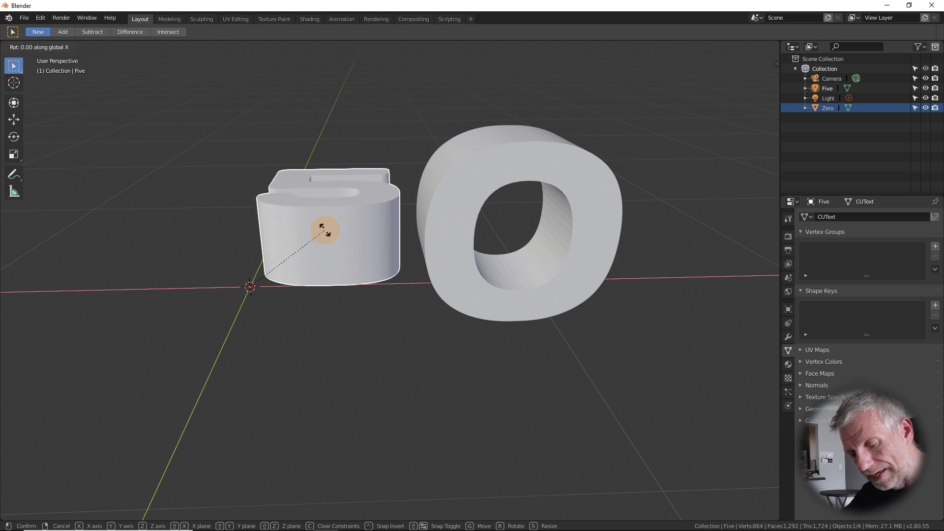
type("90")
key("Return")
middle_click_drag(402, 302, 345, 311)
scroll(365, 292, "down", 2)
scroll(364, 292, "up", 1)
scroll(378, 286, "down", 1)
scroll(378, 285, "up", 1)
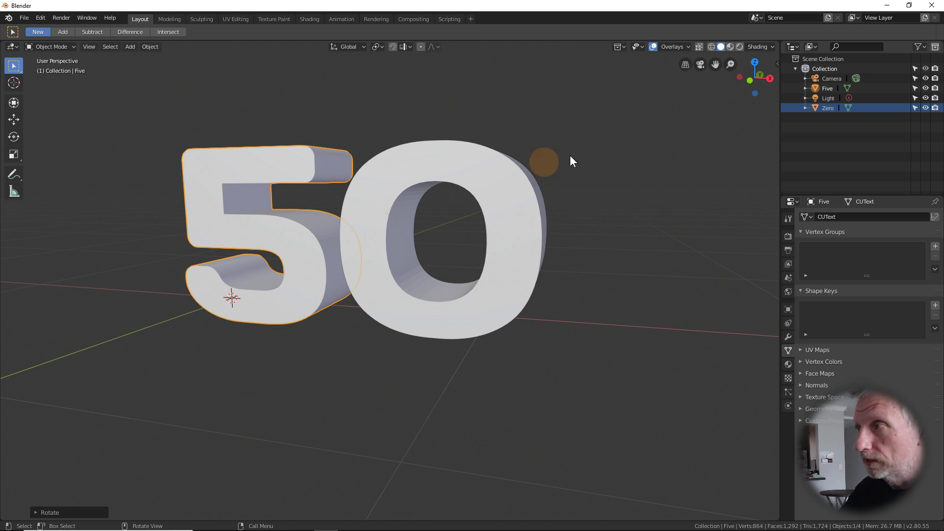
Step: Switch the solid viewport lighting to MatCap and choose the clay_brown.exr material
left_click(771, 48)
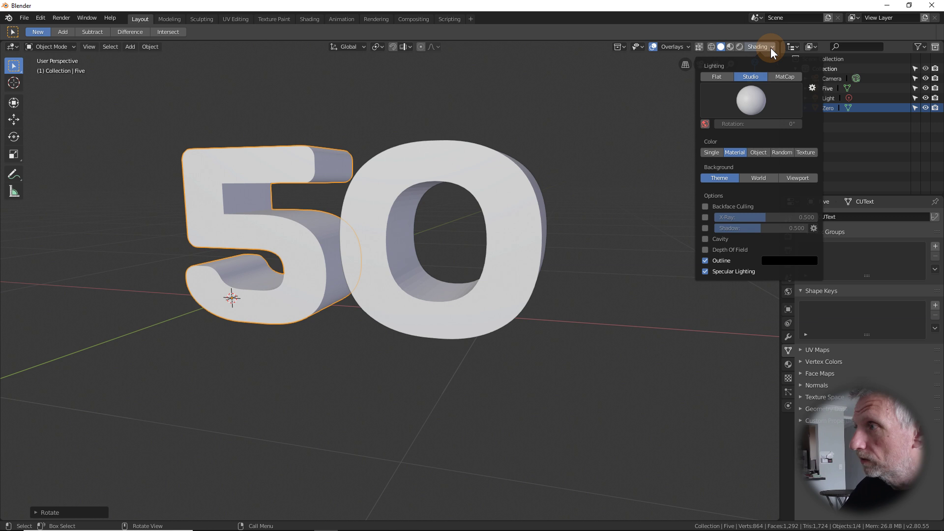
left_click(785, 77)
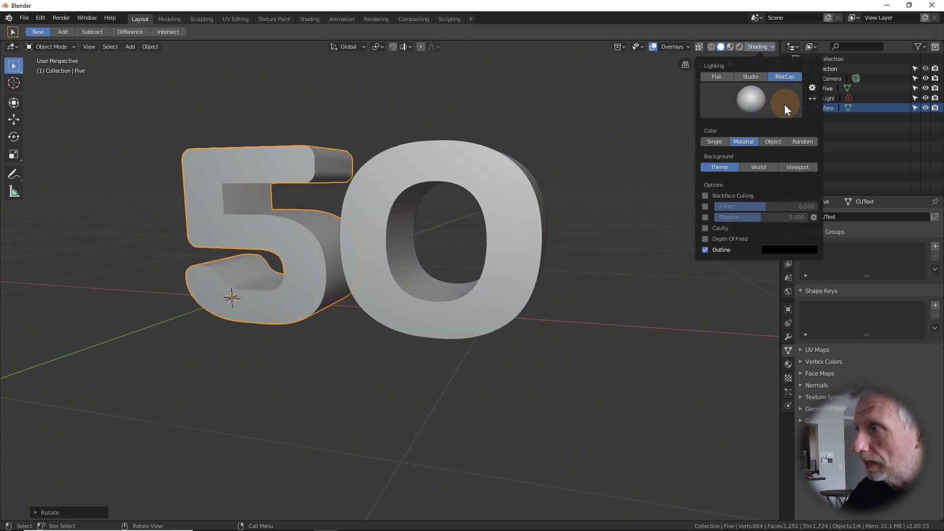
left_click(752, 98)
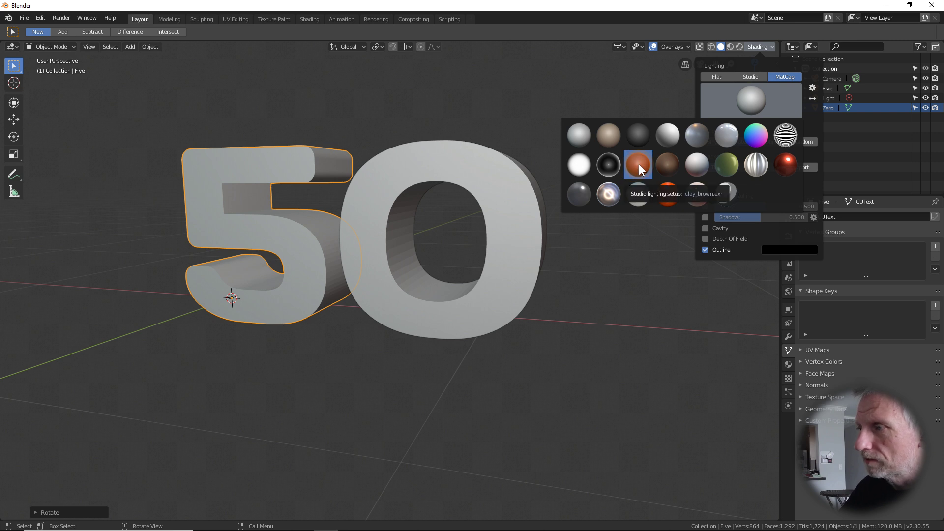
left_click(638, 164)
mouse_move(579, 247)
middle_mouse_down()
mouse_move(630, 251)
mouse_move(638, 267)
mouse_move(446, 231)
mouse_move(476, 255)
mouse_move(547, 265)
mouse_move(596, 249)
mouse_move(586, 244)
middle_mouse_up()
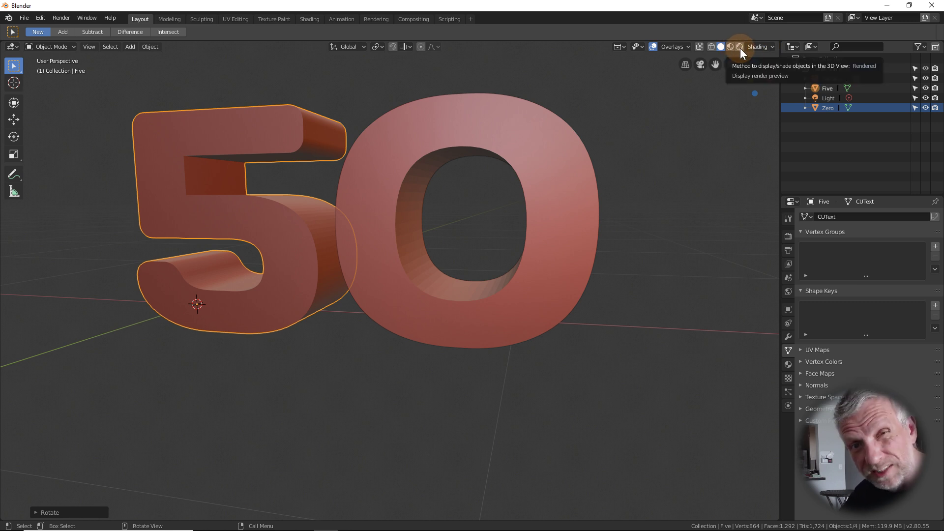
middle_click_drag(665, 164, 655, 166)
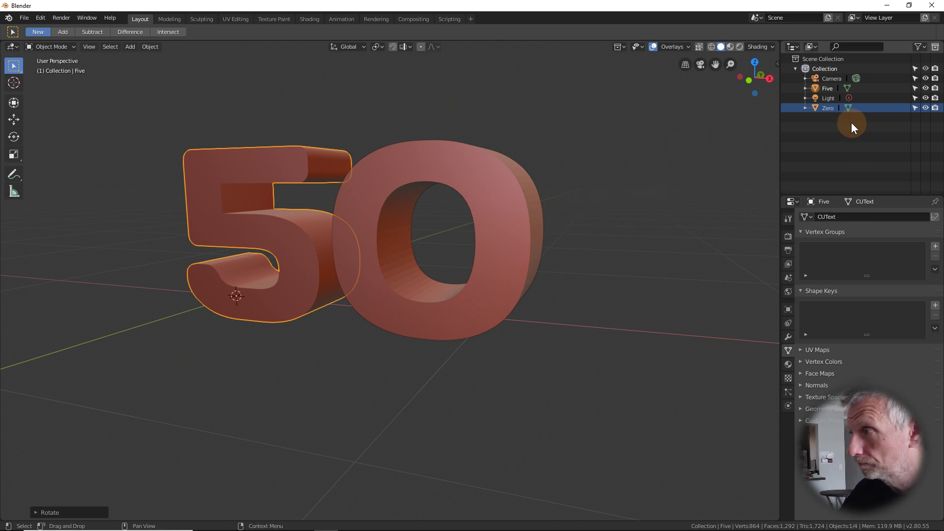
Step: Select the Five object, start a Wavefront OBJ export and go to the Desktop folder
left_click(826, 87)
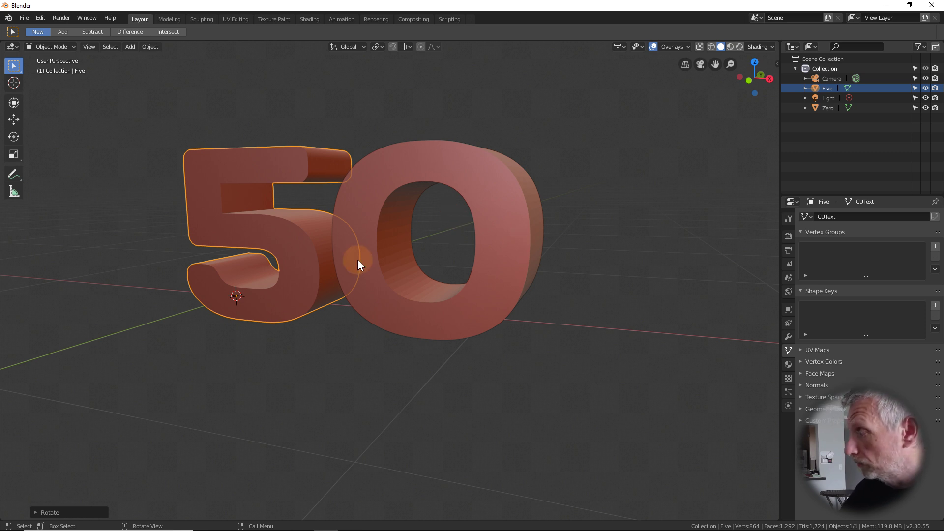
left_click(23, 17)
mouse_move(69, 226)
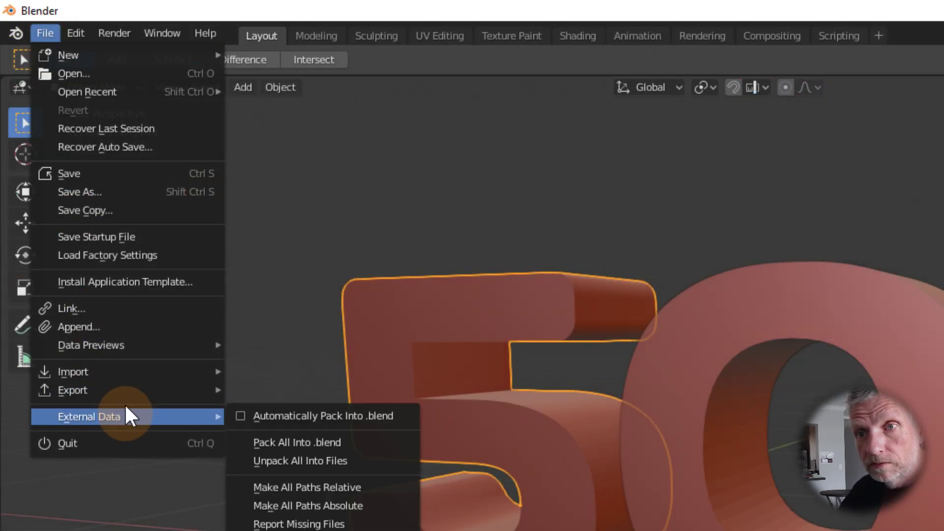
mouse_move(149, 390)
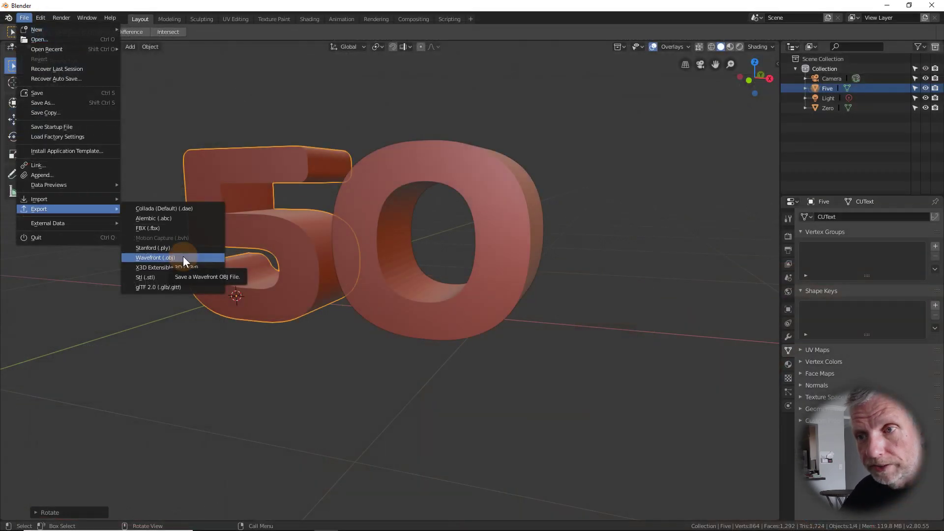
left_click(344, 486)
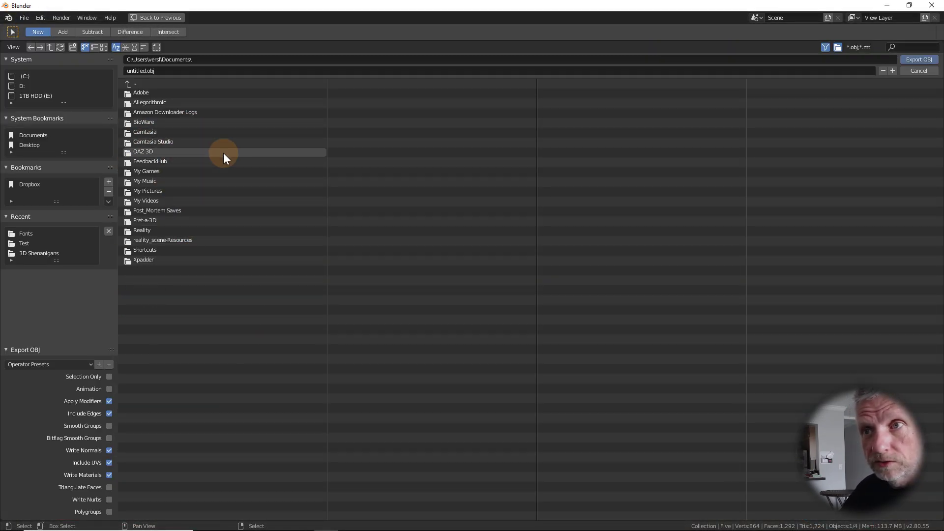
left_click(29, 145)
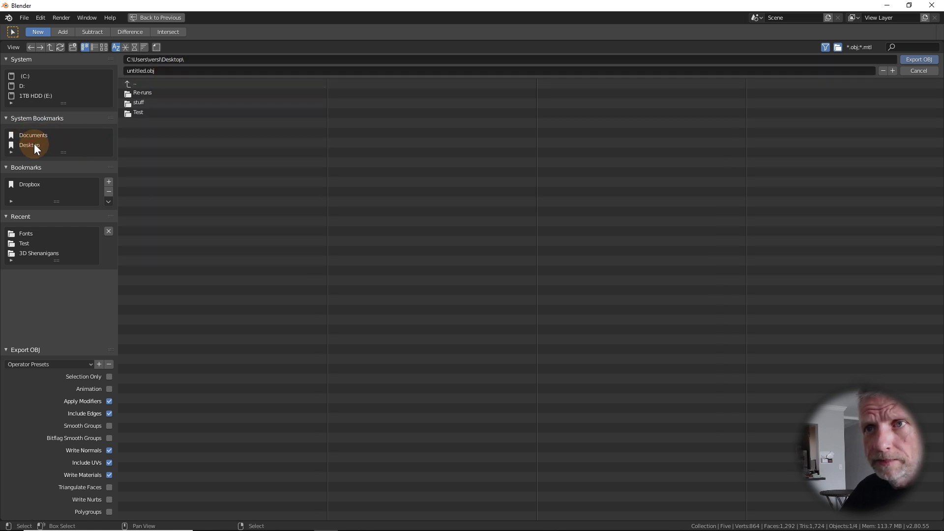
left_click(137, 113)
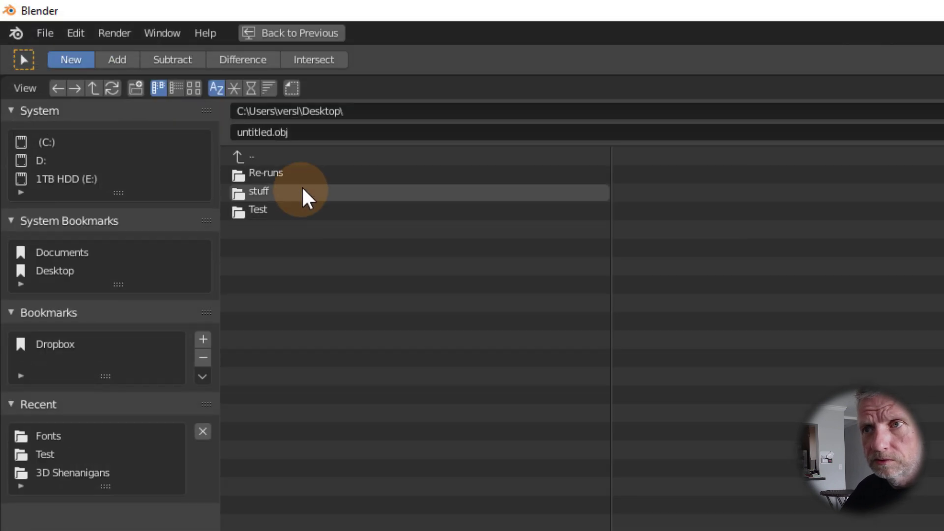
Step: Create a new folder named Numbers on the Desktop and open it as the export location
left_click(134, 89)
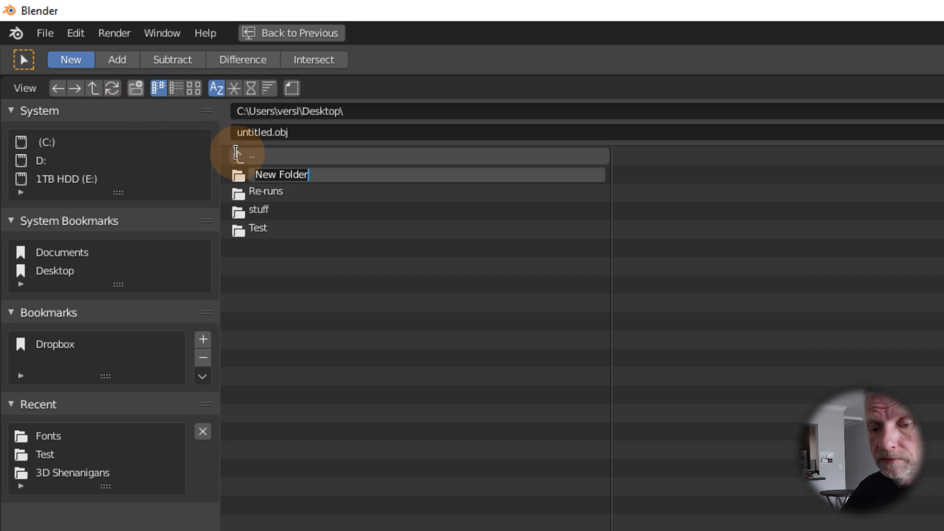
key("ctrl+a")
type("Num")
key("BackSpace")
key("BackSpace")
type("umbers")
key("Return")
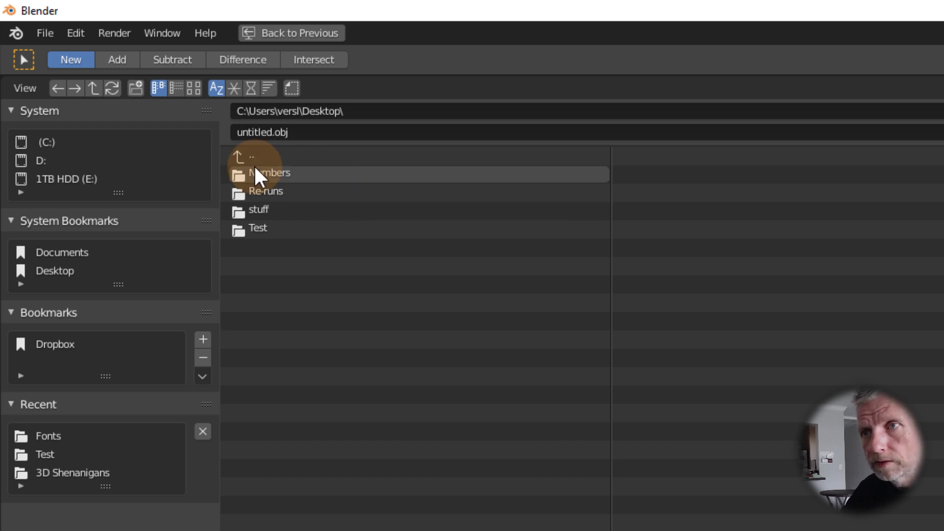
left_click(267, 172)
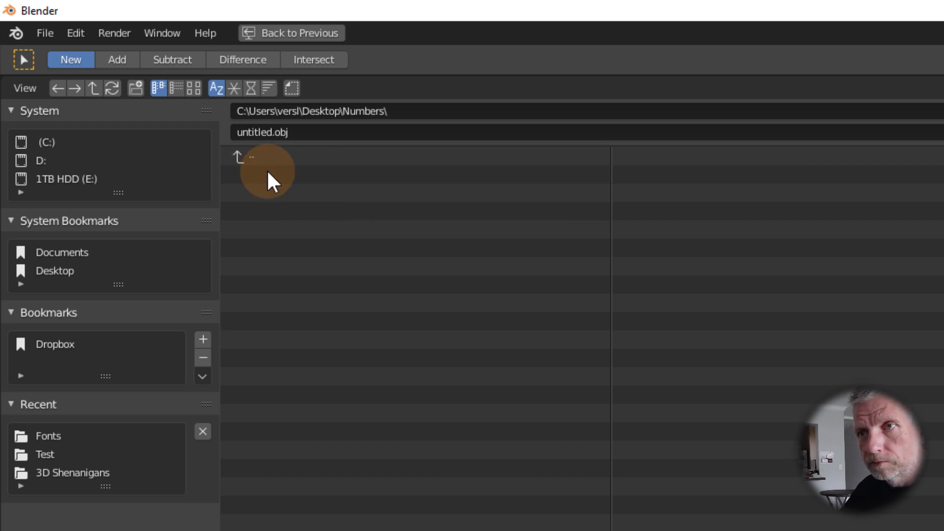
Step: Name the export file Five.obj
left_click(252, 131)
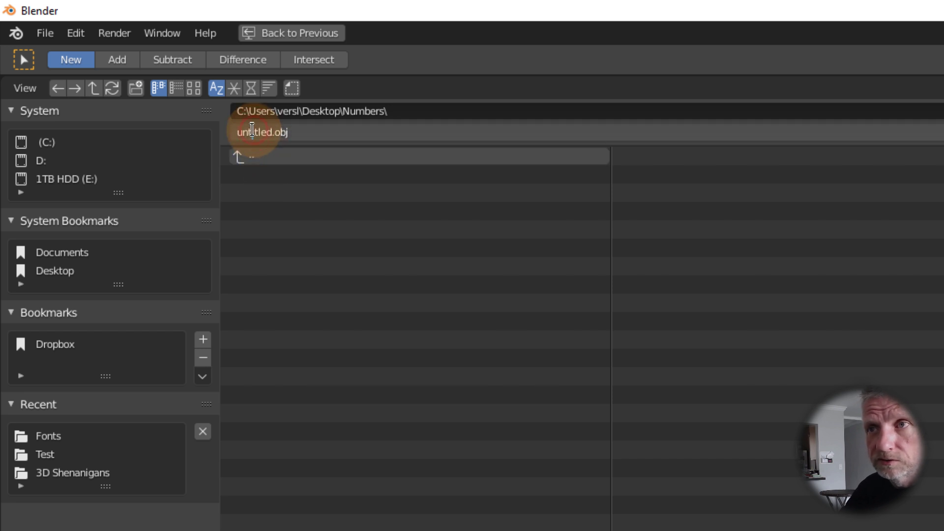
left_click_drag(305, 131, 200, 131)
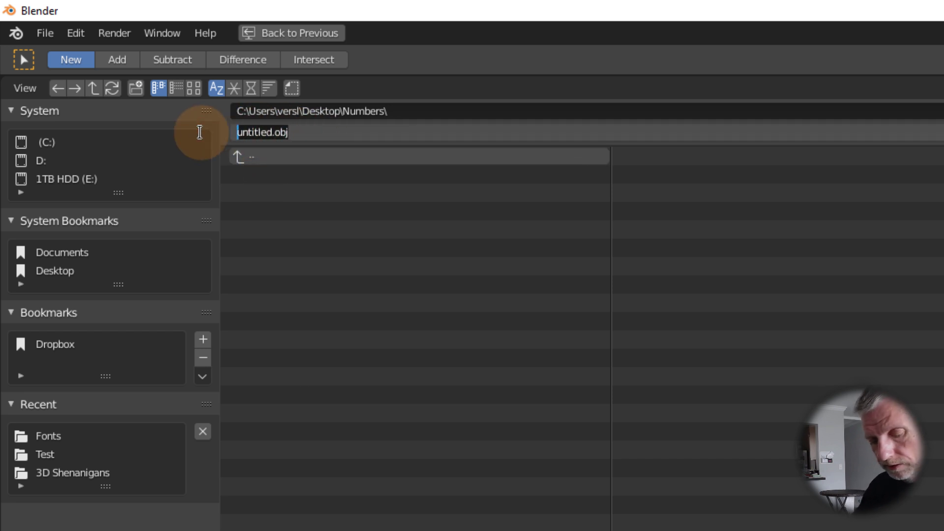
type("Five")
key("Return")
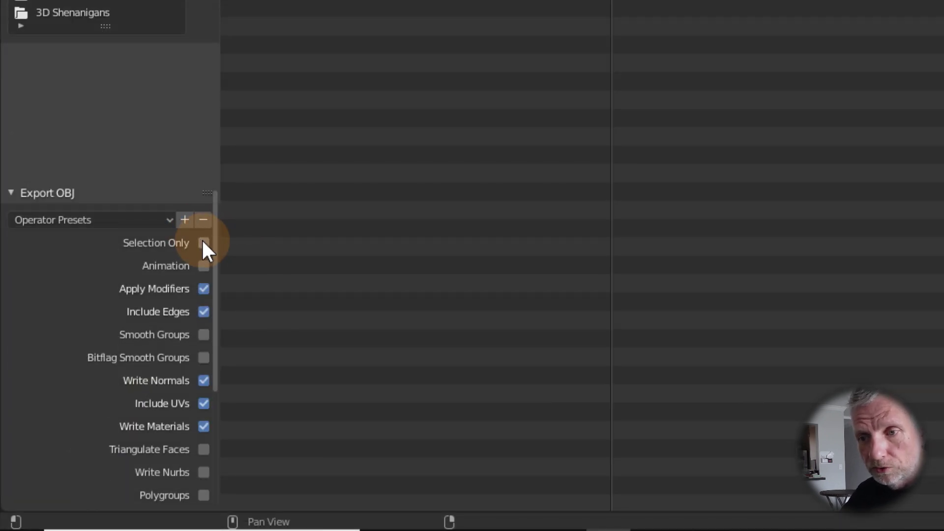
Step: Limit the export to the selection only, set the scale to 100 and export the OBJ file
left_click(203, 243)
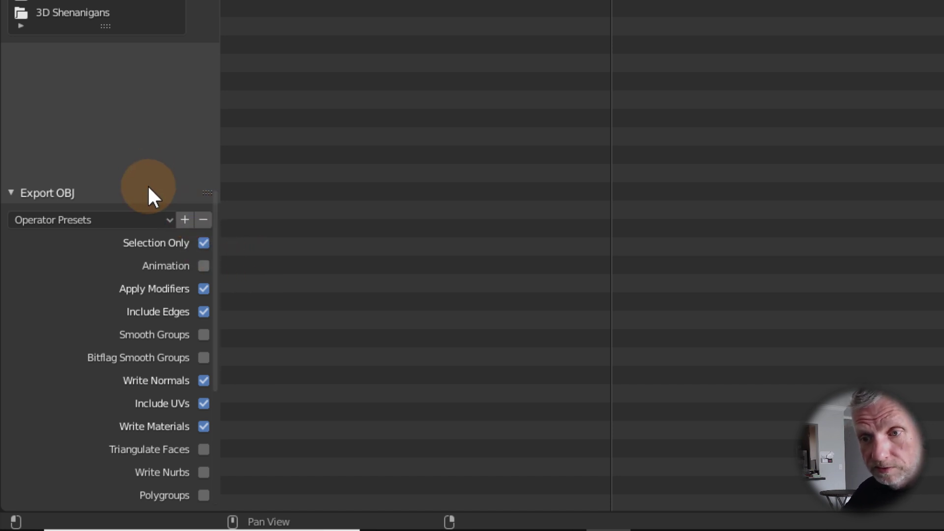
mouse_move(213, 236)
left_mouse_down()
mouse_move(220, 270)
mouse_move(216, 248)
left_mouse_up()
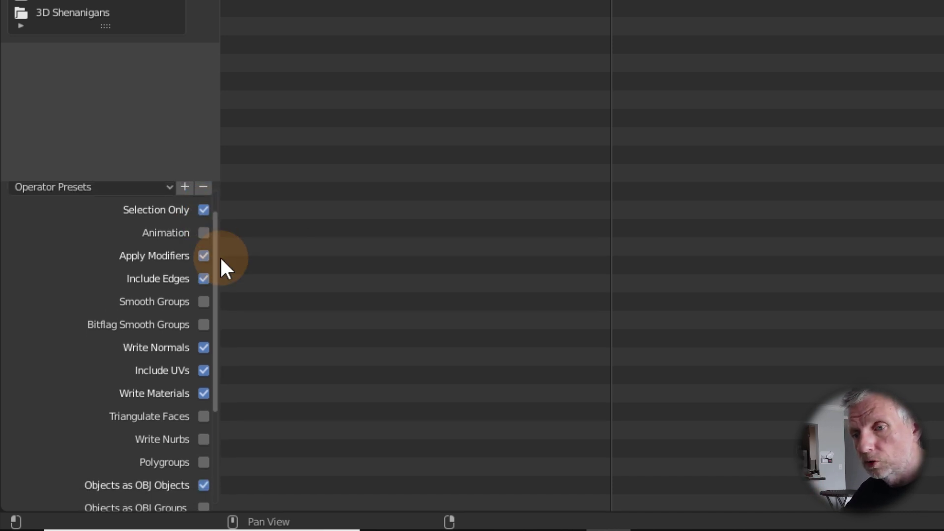
left_click_drag(215, 251, 247, 354)
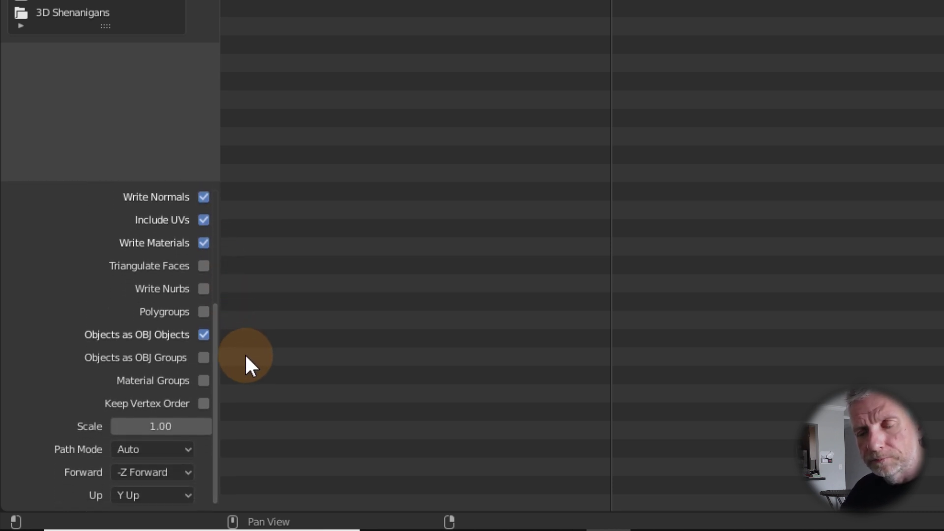
left_click_drag(133, 427, 173, 425)
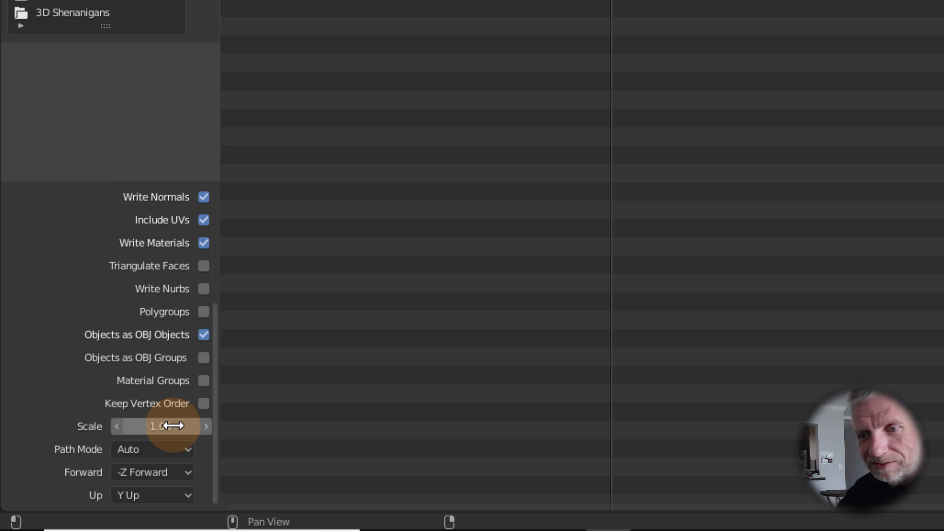
left_click(172, 426)
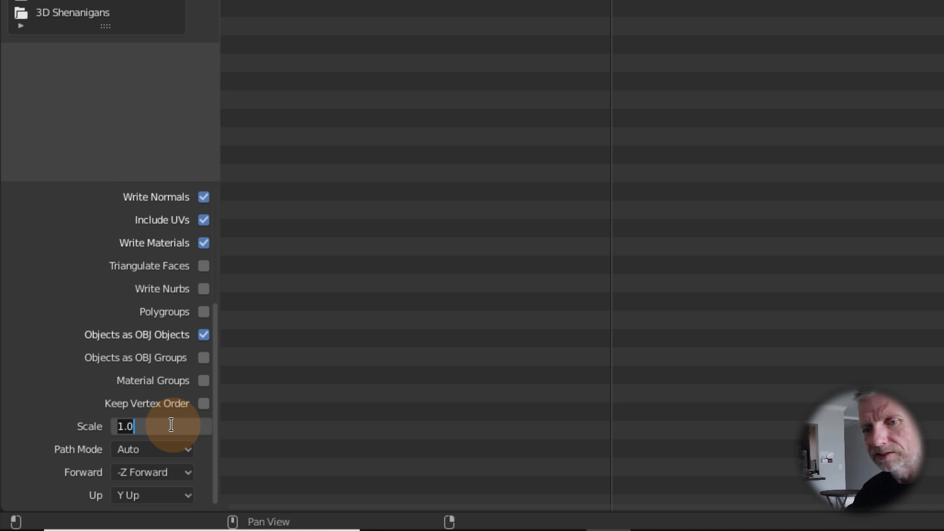
type("100")
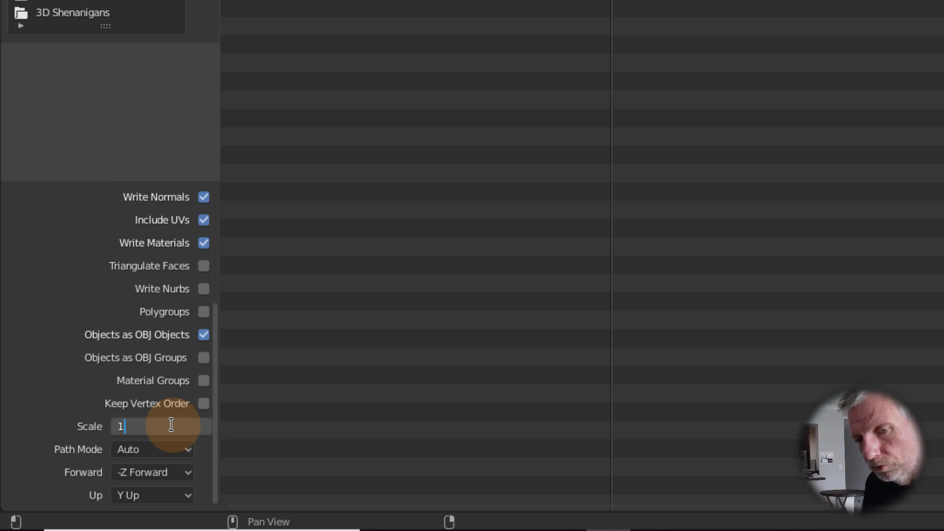
key("Return")
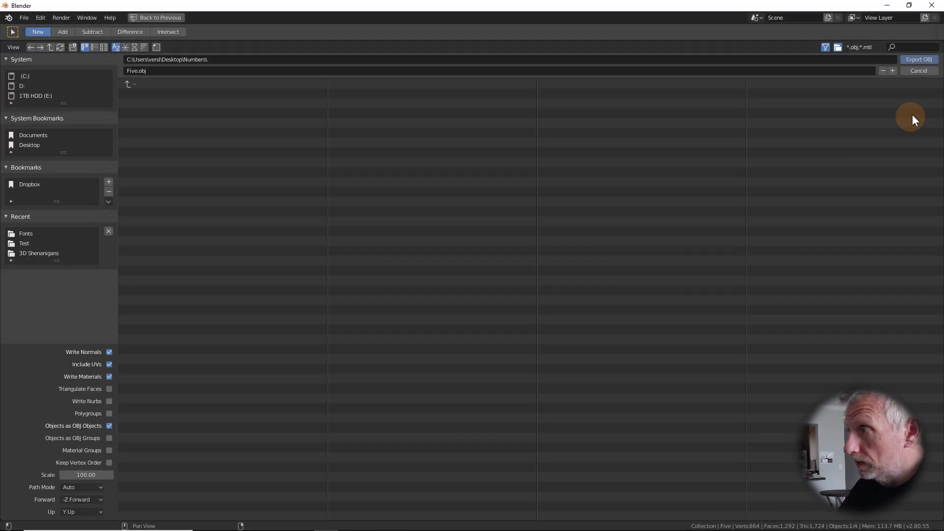
left_click(915, 59)
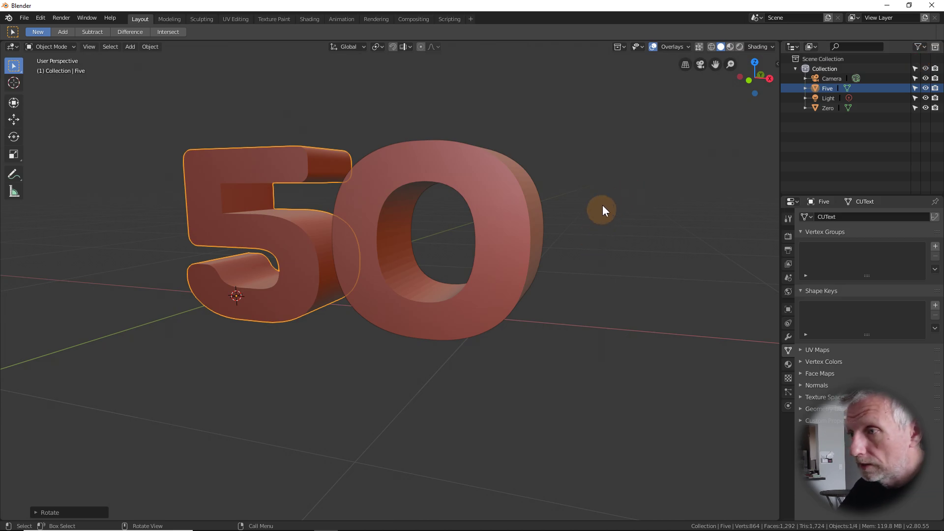
Step: Export the Zero object as a Wavefront OBJ named Zero.obj into the Numbers folder, using the same export options
left_click(506, 231)
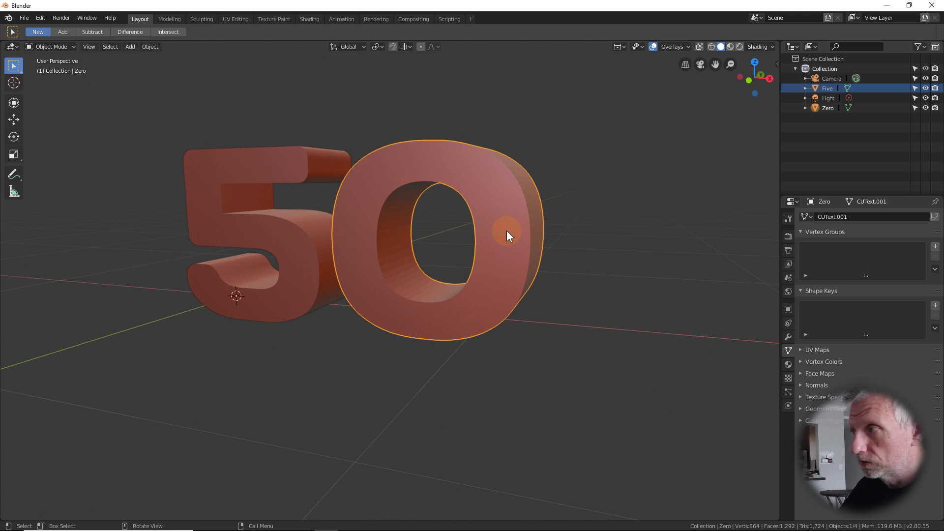
left_click(25, 18)
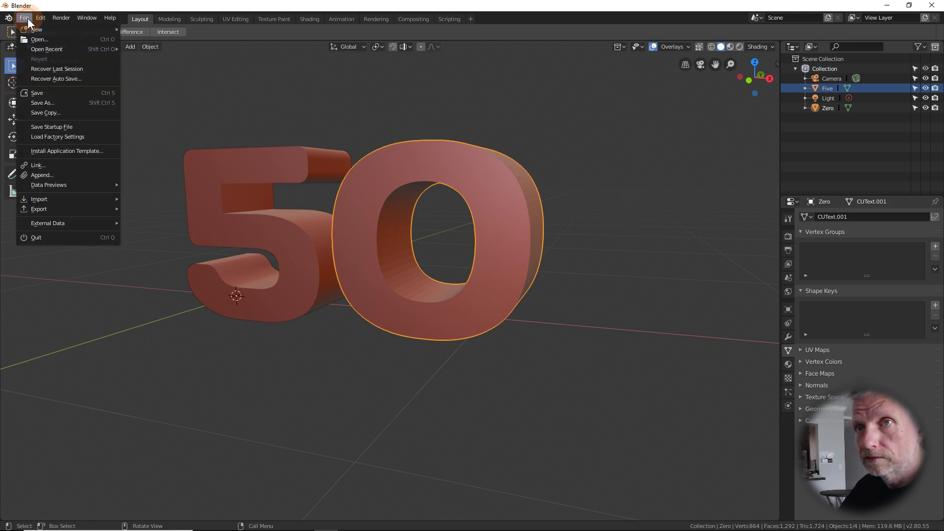
mouse_move(81, 198)
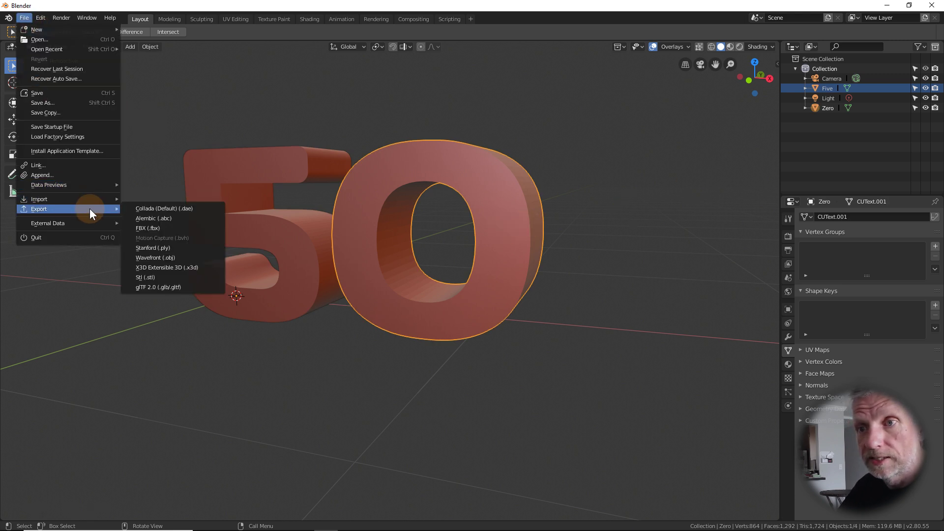
left_click(178, 256)
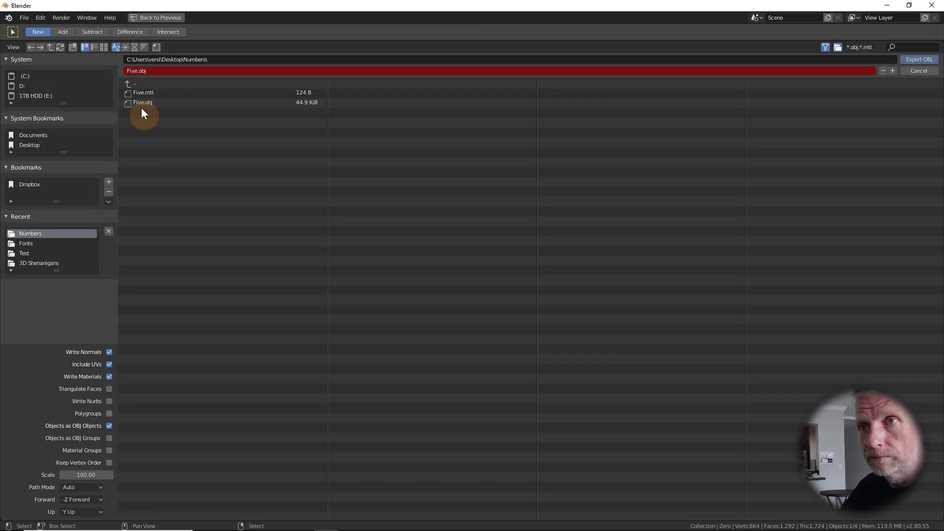
left_click(131, 71)
type("Zero.obj")
key("Return")
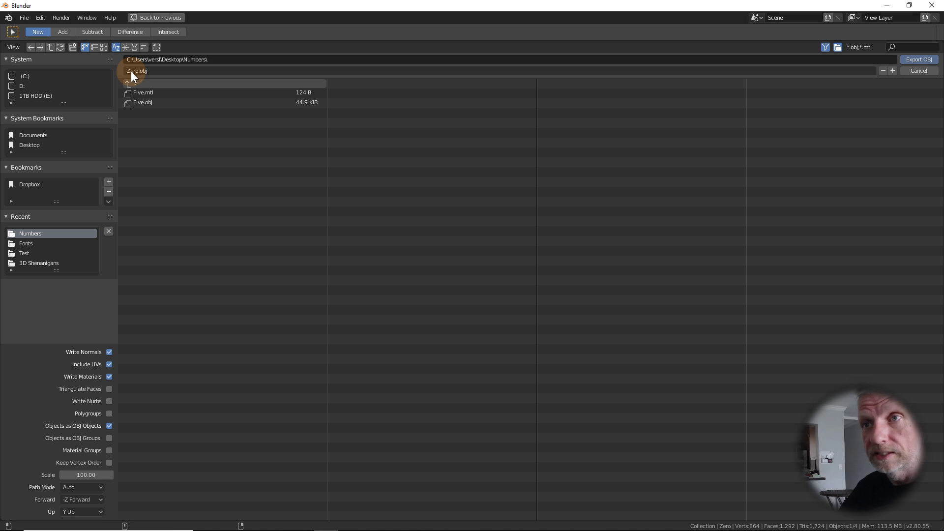
mouse_move(114, 436)
left_mouse_down()
mouse_move(117, 373)
mouse_move(127, 434)
left_mouse_up()
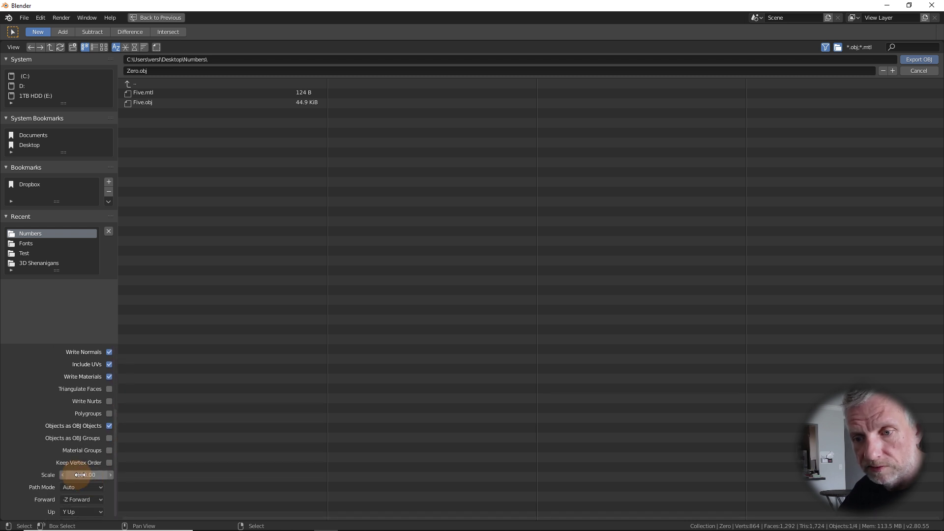
left_click(910, 61)
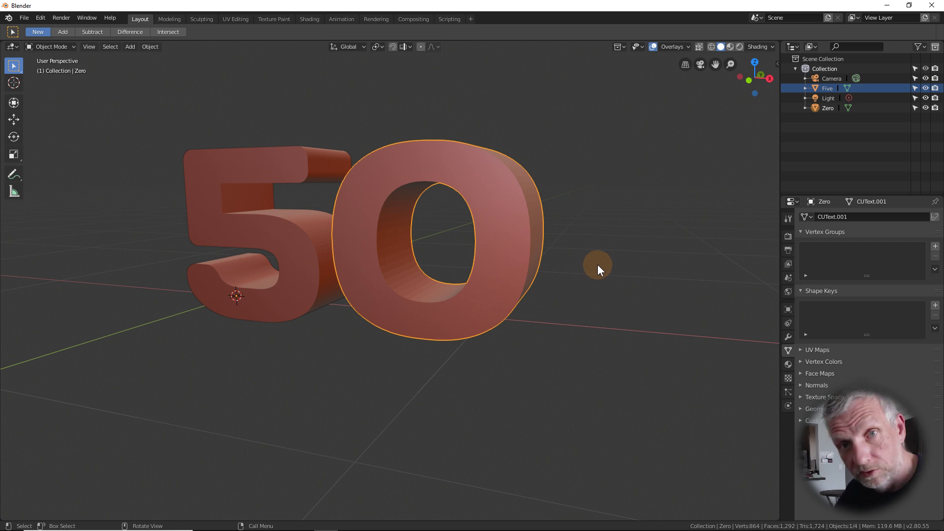
Step: Switch to DAZ Studio and view its version information in the About window
left_click(887, 6)
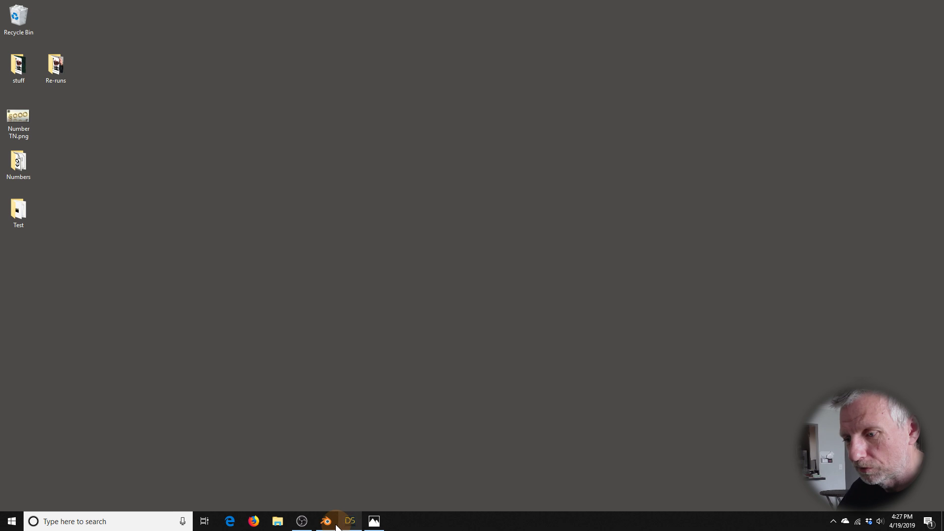
left_click(348, 523)
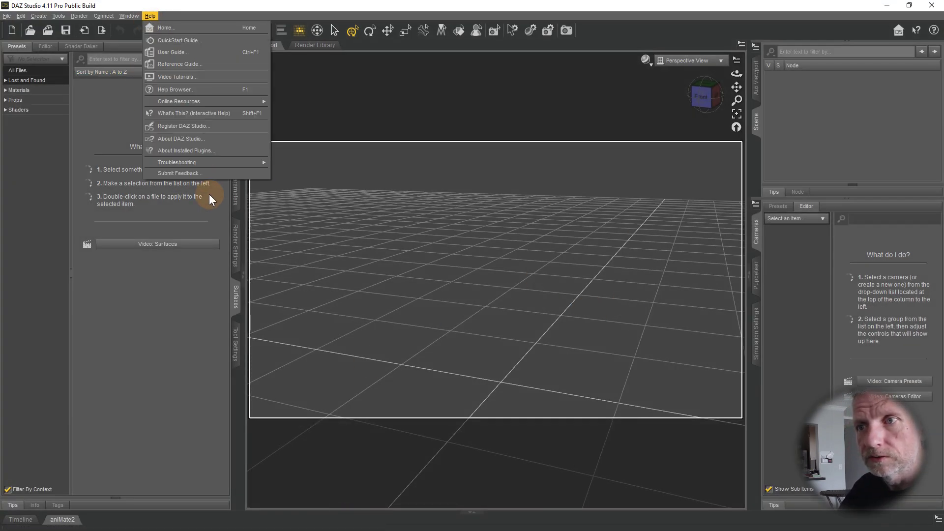
left_click(222, 139)
mouse_move(581, 395)
left_mouse_down()
mouse_move(565, 397)
mouse_move(595, 397)
left_mouse_up()
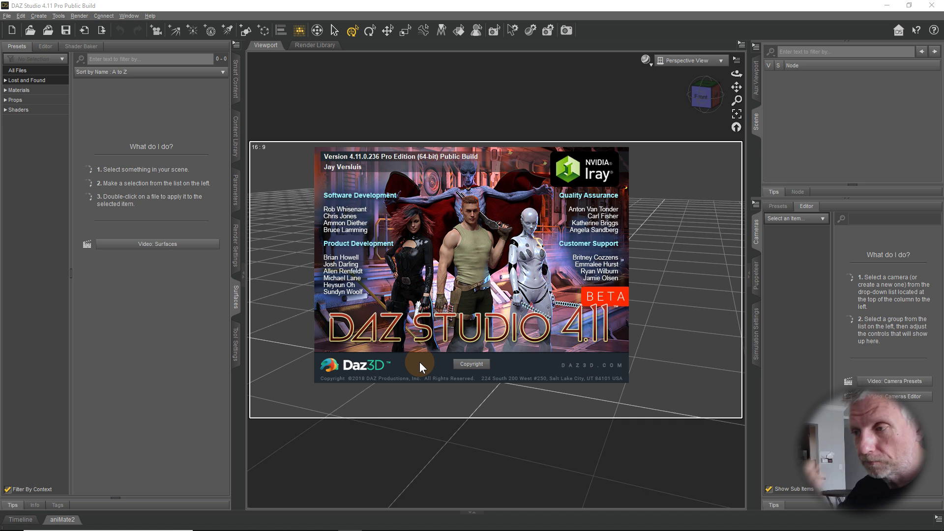
left_click(573, 420)
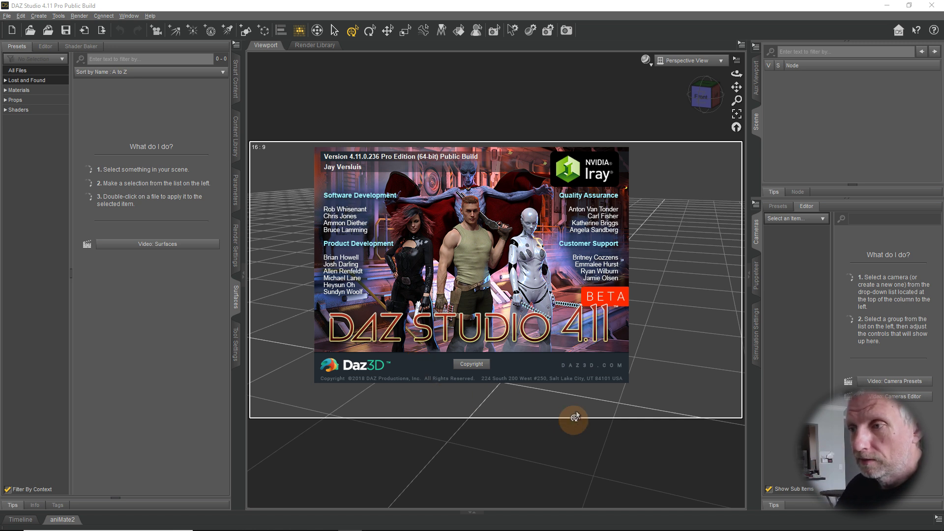
left_click(522, 288)
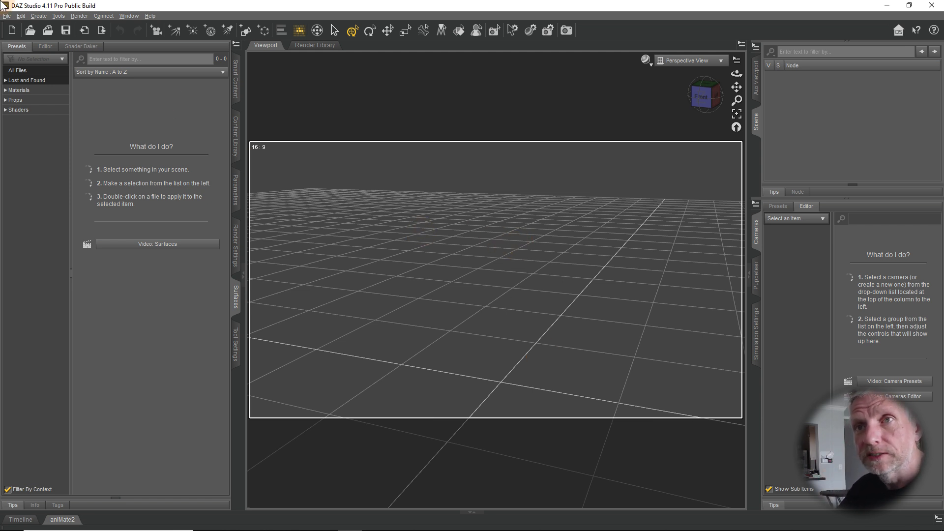
Step: Choose Five.obj from the Numbers folder on the Desktop as the file to import
left_click(11, 17)
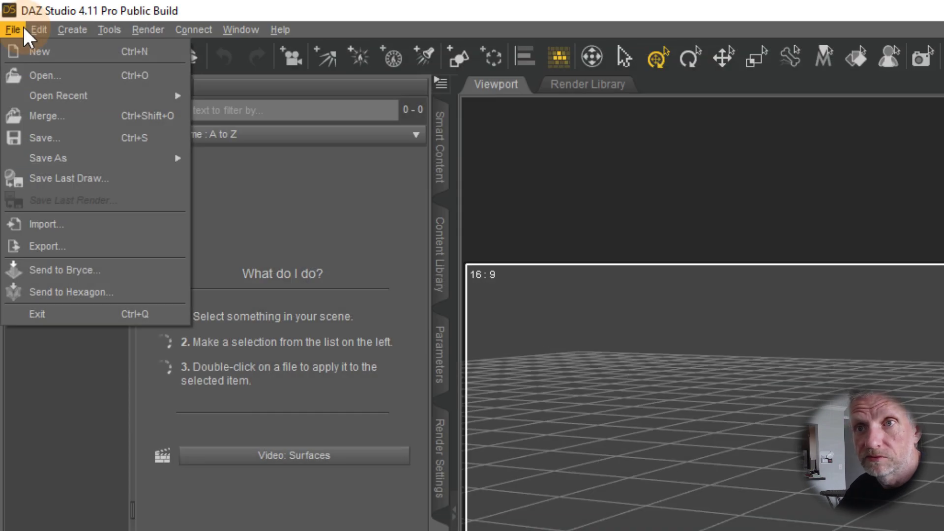
left_click(43, 122)
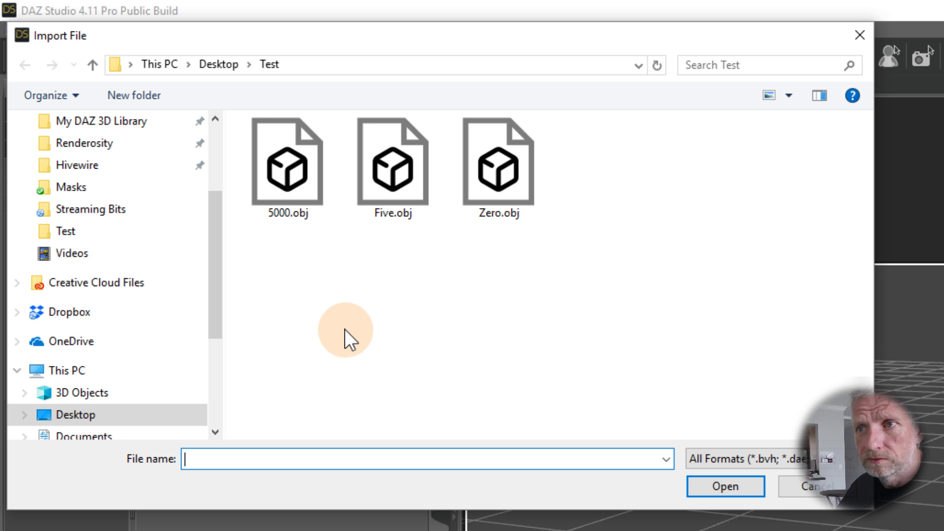
left_click(227, 64)
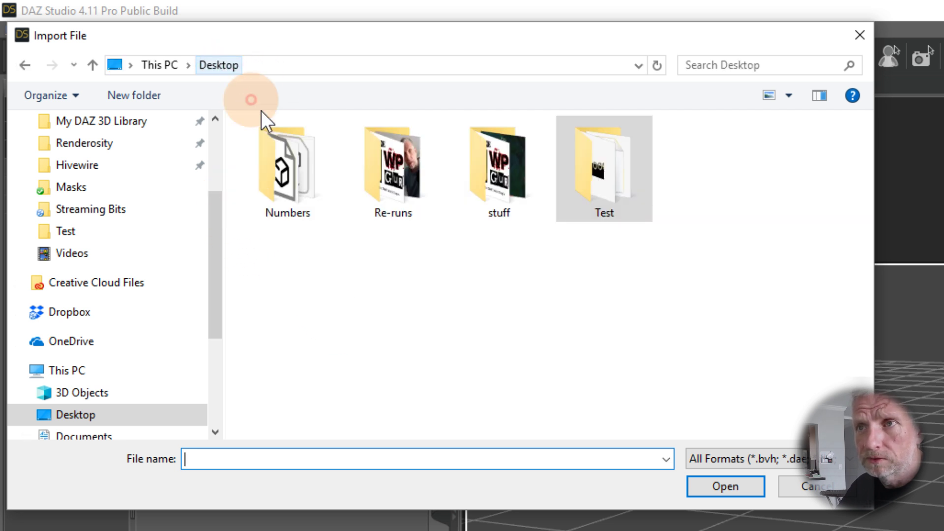
double_click(303, 171)
left_click(261, 138)
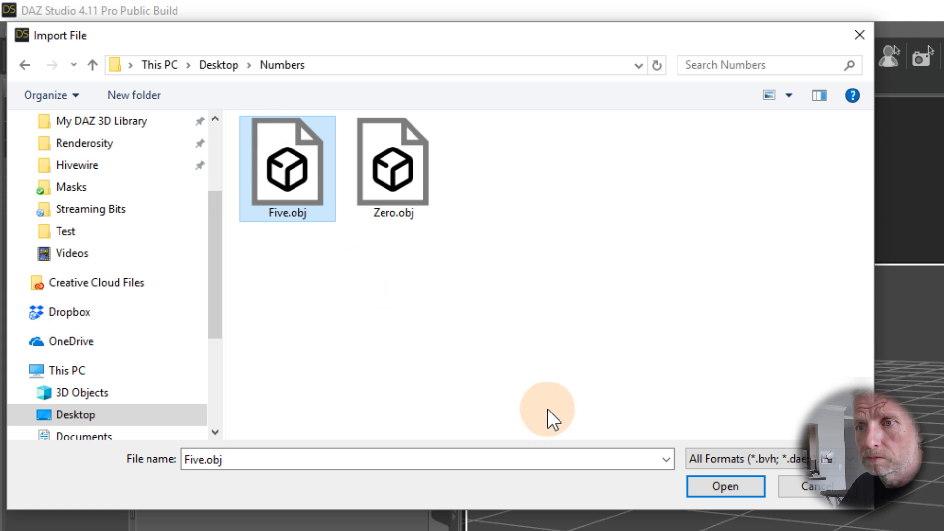
left_click(738, 487)
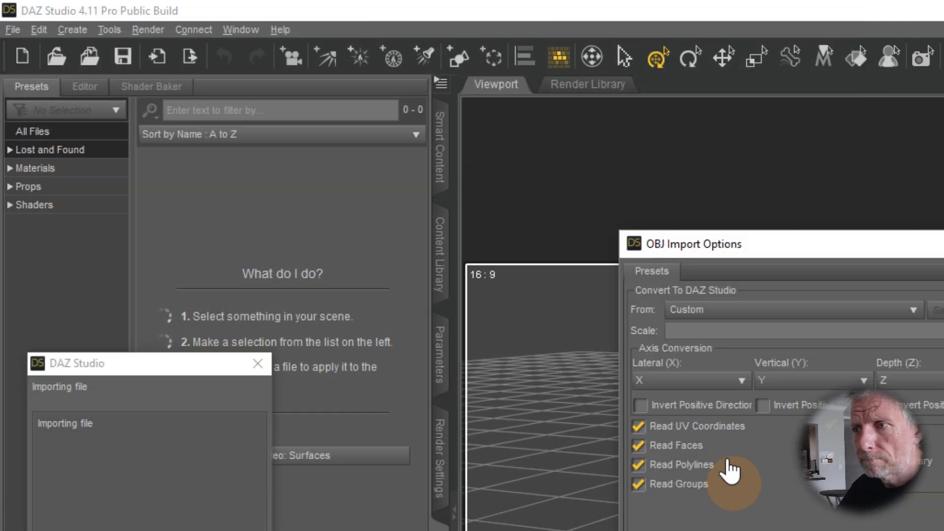
Step: Set the OBJ import conversion preset to DAZ Studio (1 unit = 1cm) and accept the import of Five
left_click_drag(802, 241, 313, 175)
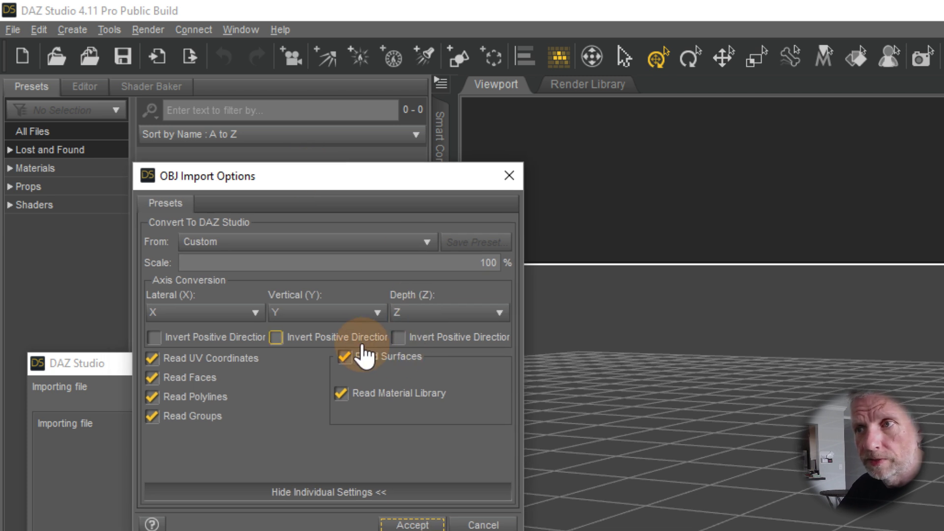
left_click(426, 242)
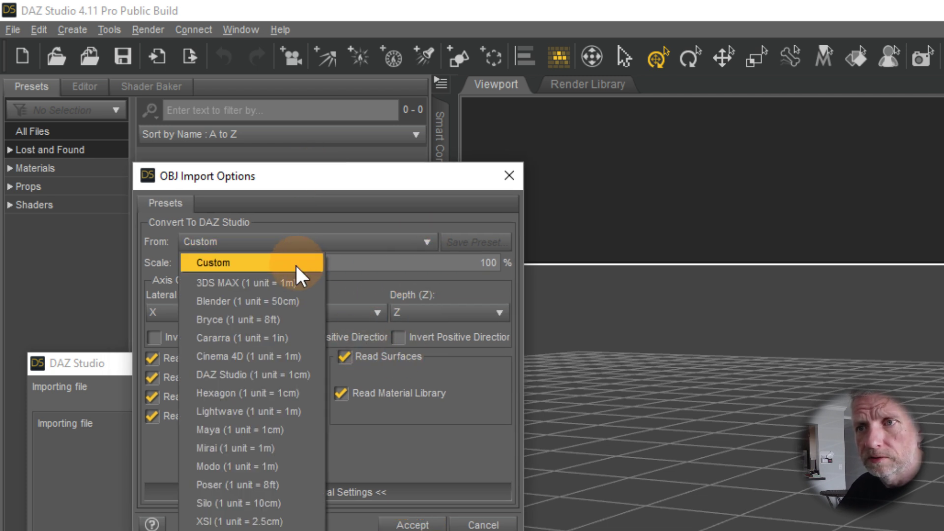
left_click(306, 374)
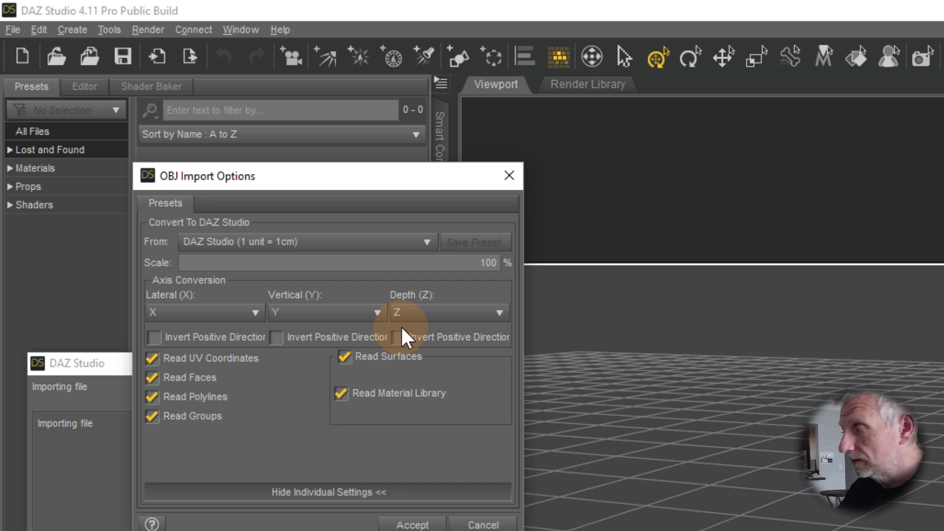
left_click(416, 246)
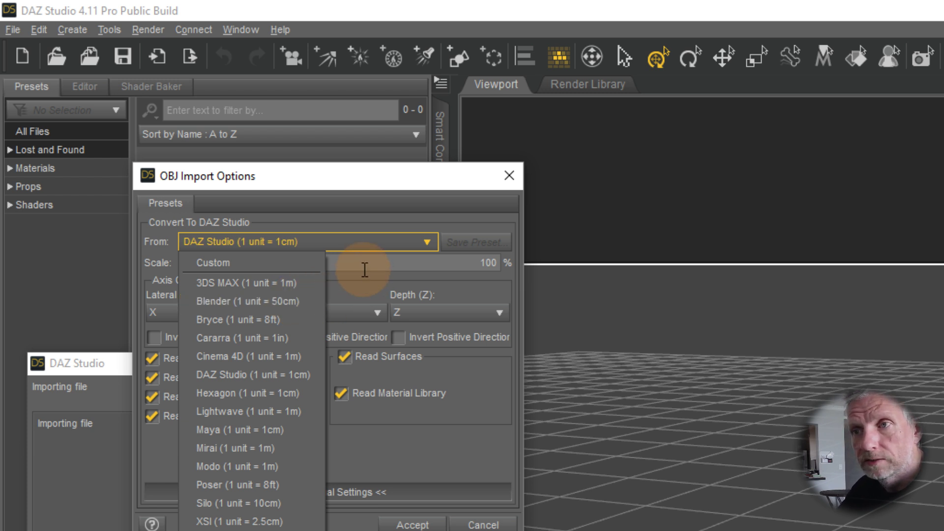
left_click(249, 244)
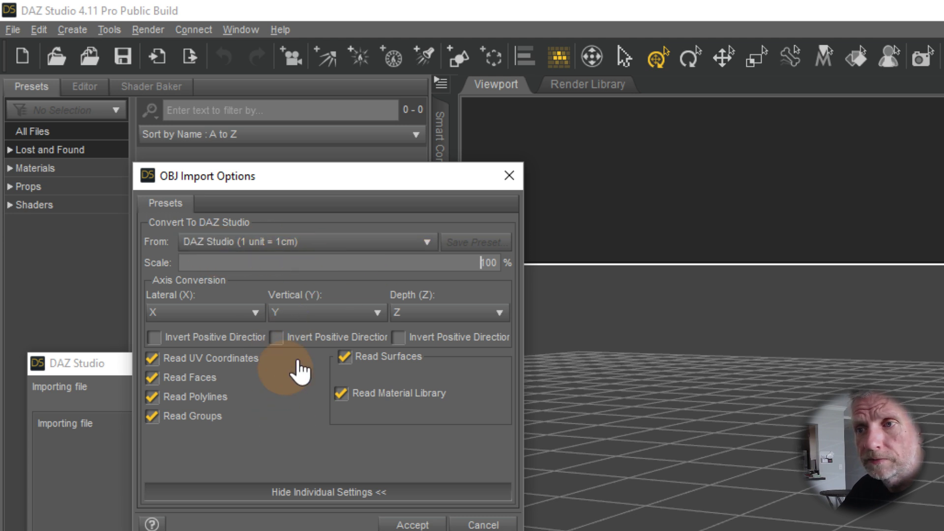
left_click(398, 522)
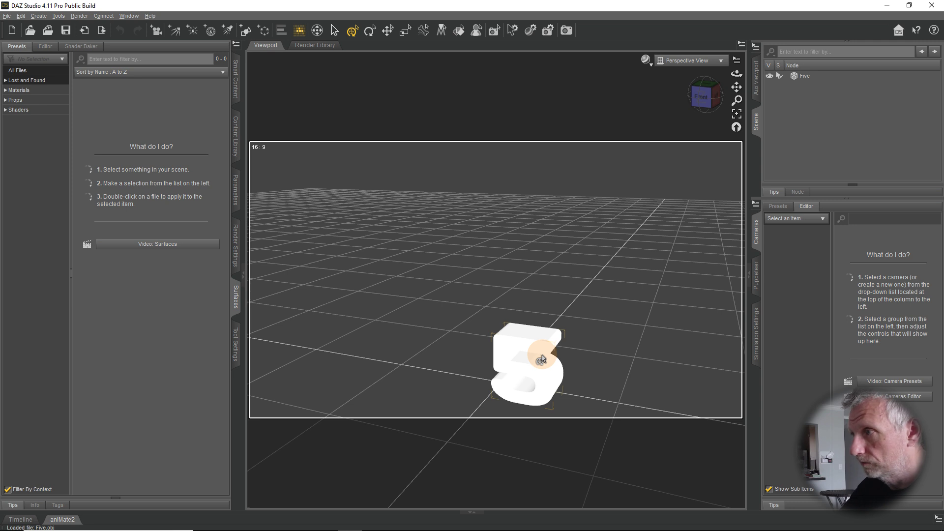
Step: Select the imported Five object and inspect it up close from the front in the viewport
right_click_drag(542, 355, 541, 355, "ctrl+alt")
mouse_move(541, 385)
left_mouse_down("ctrl+alt")
mouse_move(533, 394)
mouse_move(554, 385)
mouse_move(541, 386)
left_mouse_up("ctrl+alt")
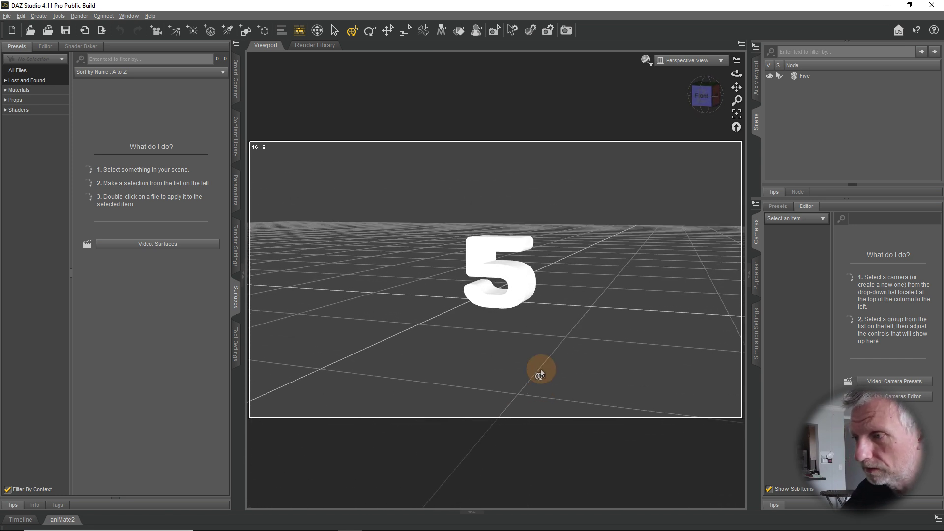
left_click(514, 283)
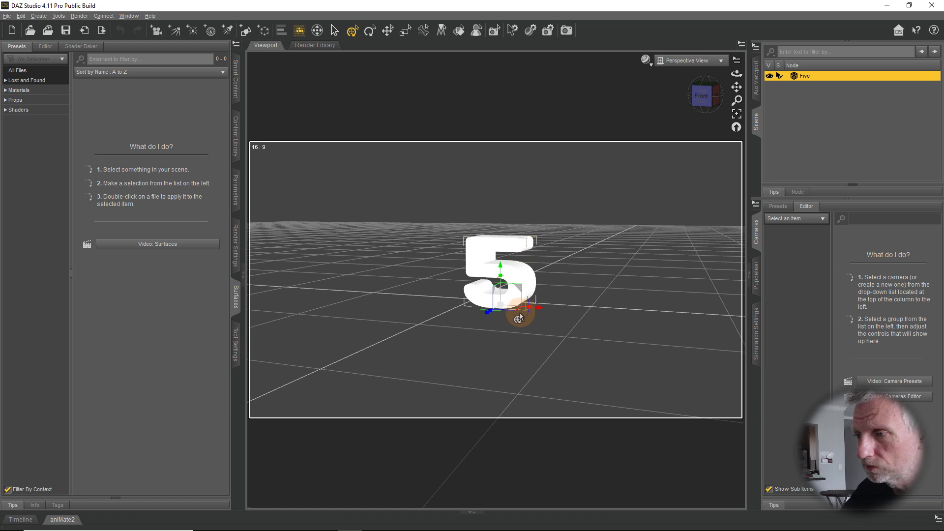
scroll(516, 307, "up", 10)
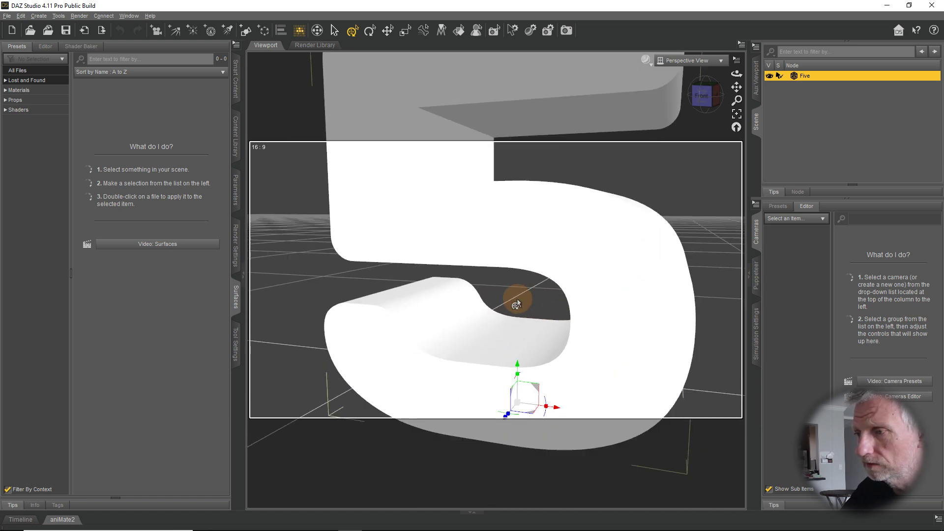
scroll(517, 301, "down", 8)
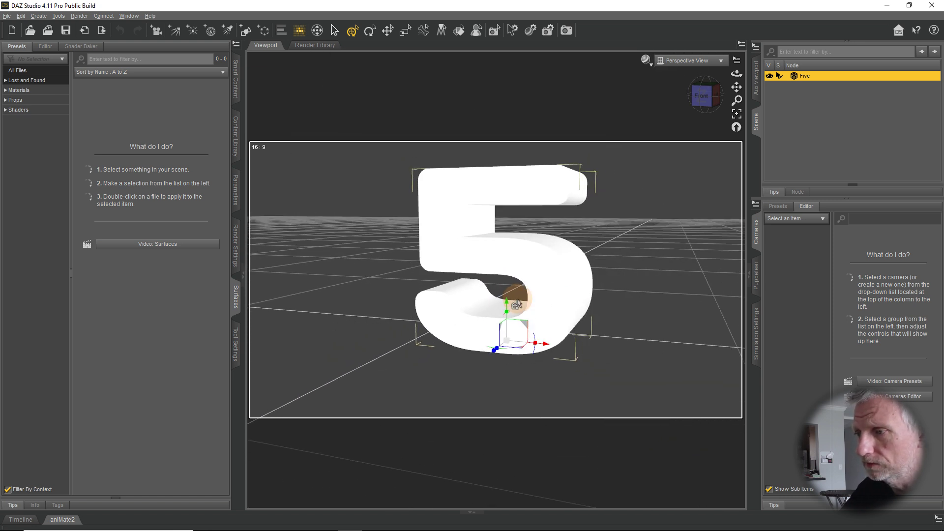
right_click_drag(516, 300, 519, 300, "ctrl+alt")
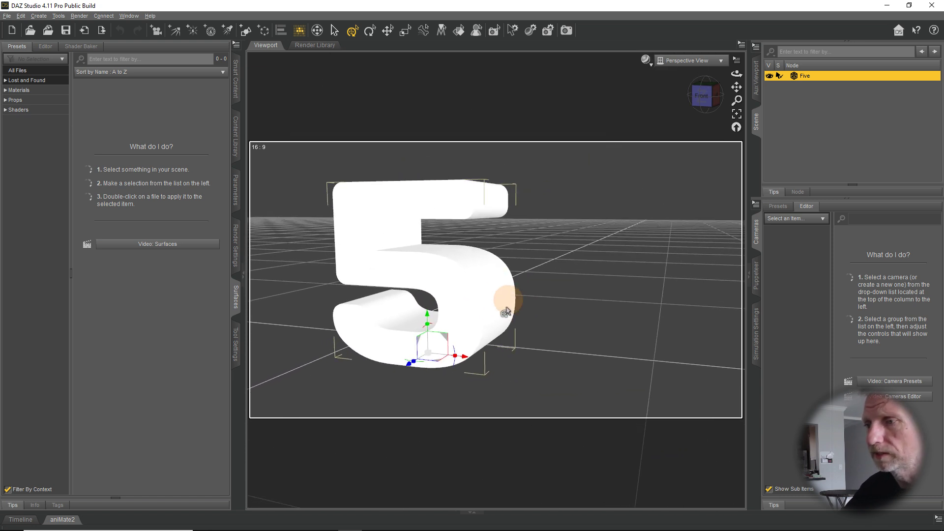
left_click_drag(450, 312, 457, 302, "ctrl+alt")
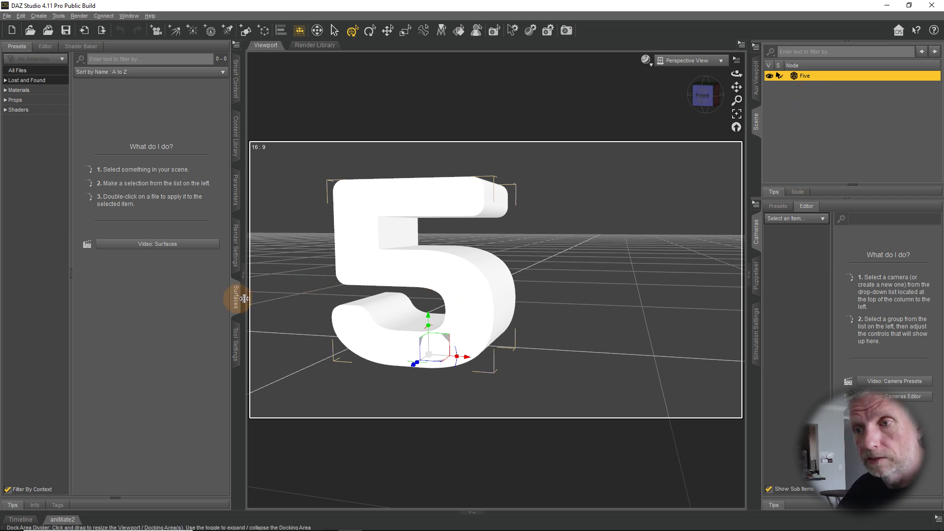
Step: Inspect the property groups of Five's None surface in the surface editor and select Five together with that surface
left_click(54, 48)
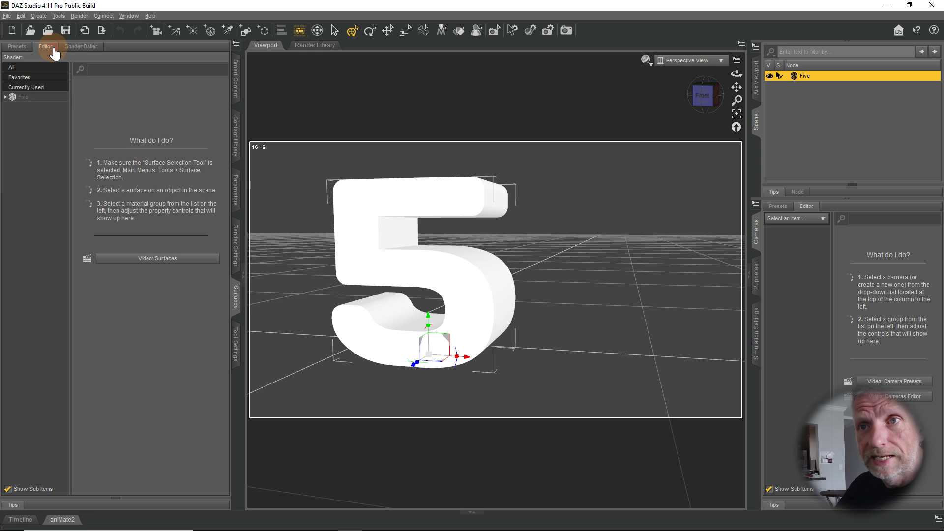
left_click(17, 97)
left_click(6, 97)
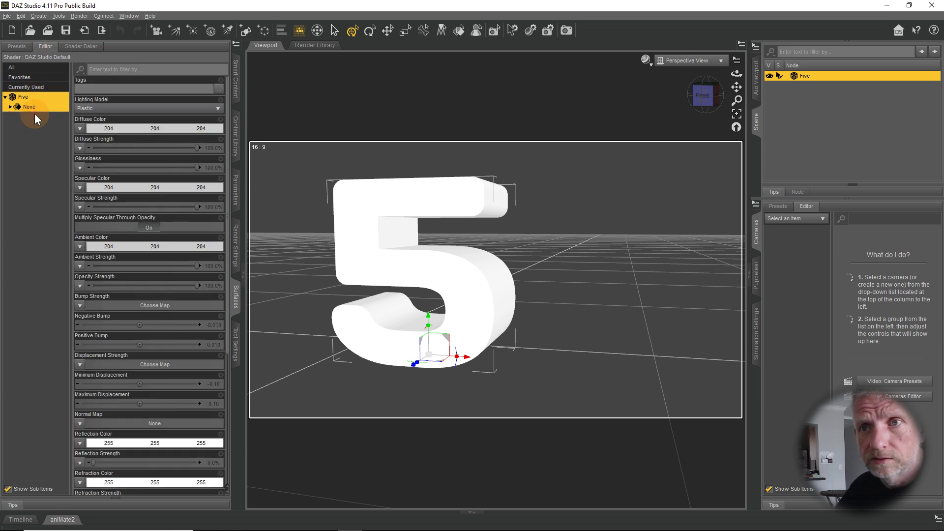
left_click(9, 107)
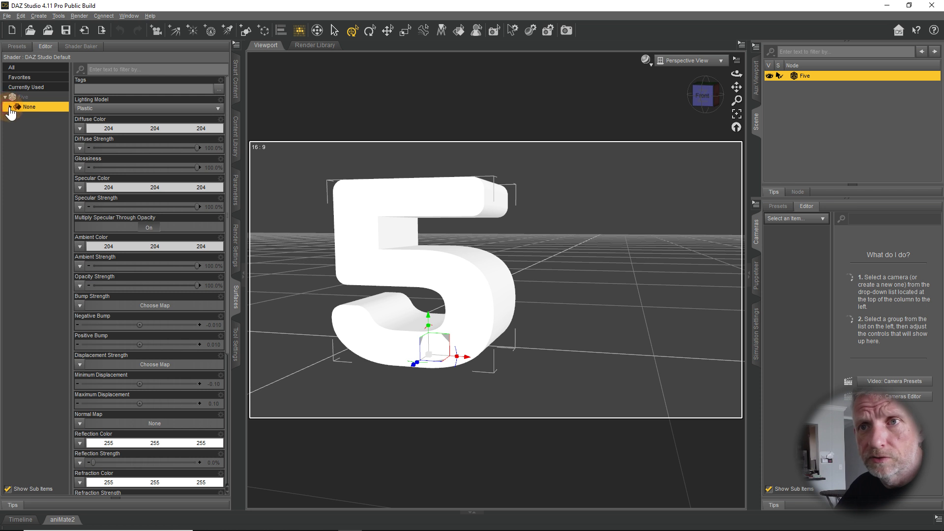
left_click(10, 107)
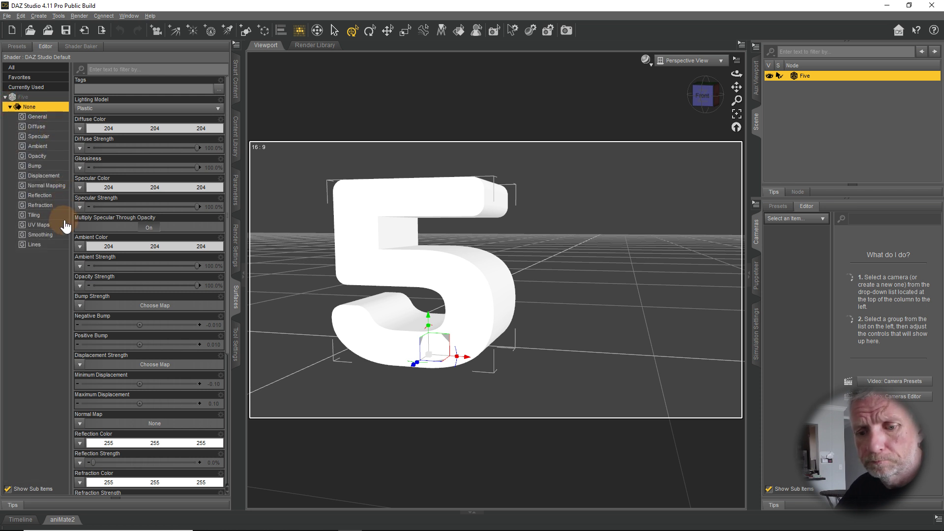
left_click(40, 97)
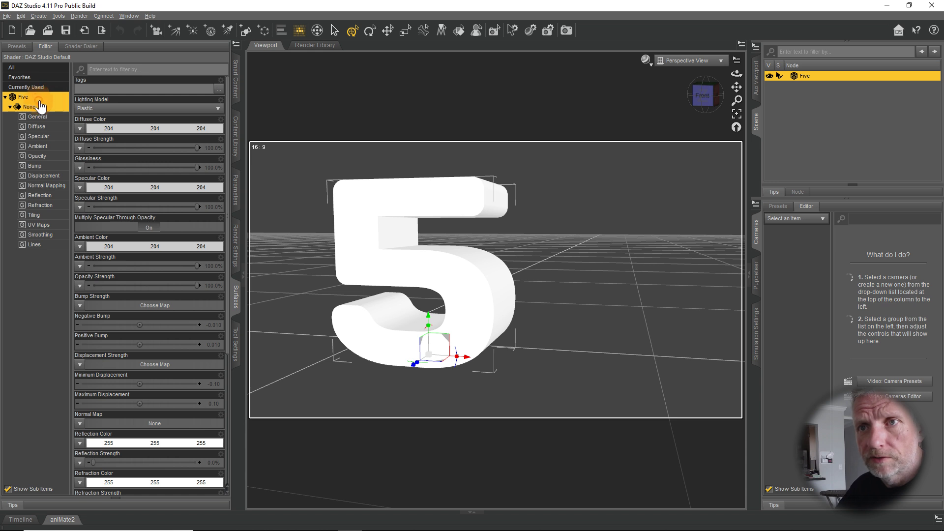
left_click(10, 107)
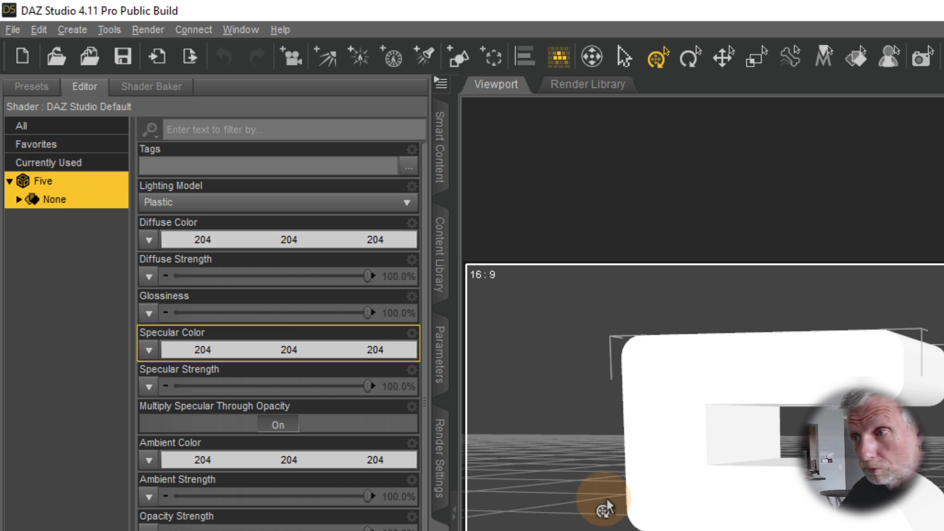
left_click(934, 530)
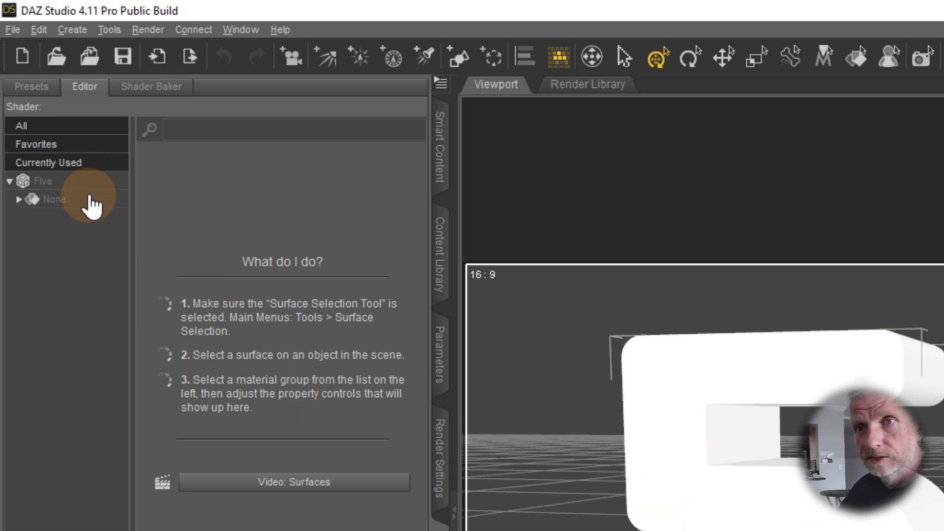
left_click(99, 186)
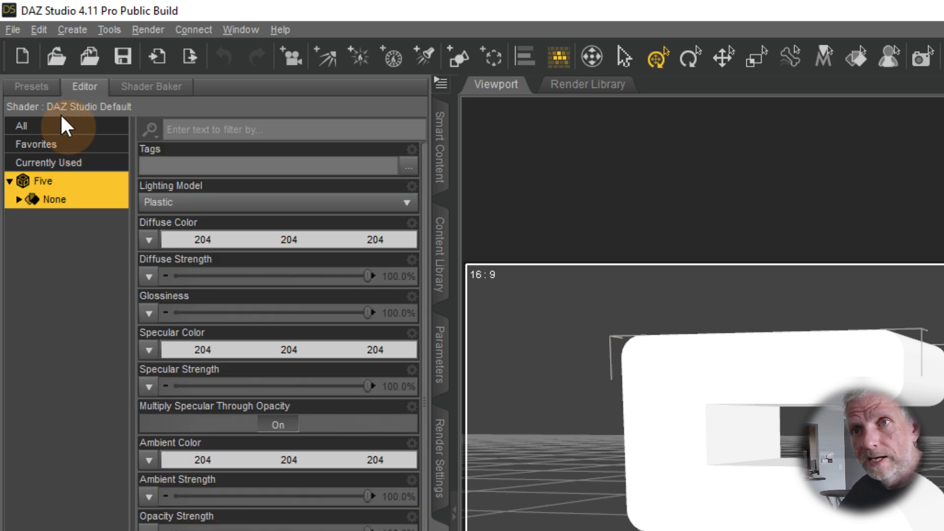
Step: Apply the !Iray Uber Base preset from the Iray shader presets to Five's selected None surface
left_click(33, 89)
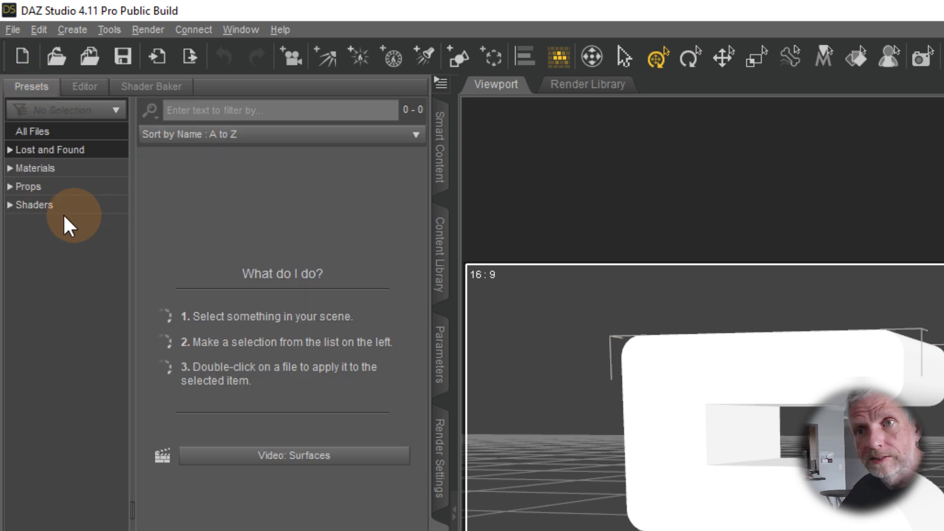
left_click(10, 205)
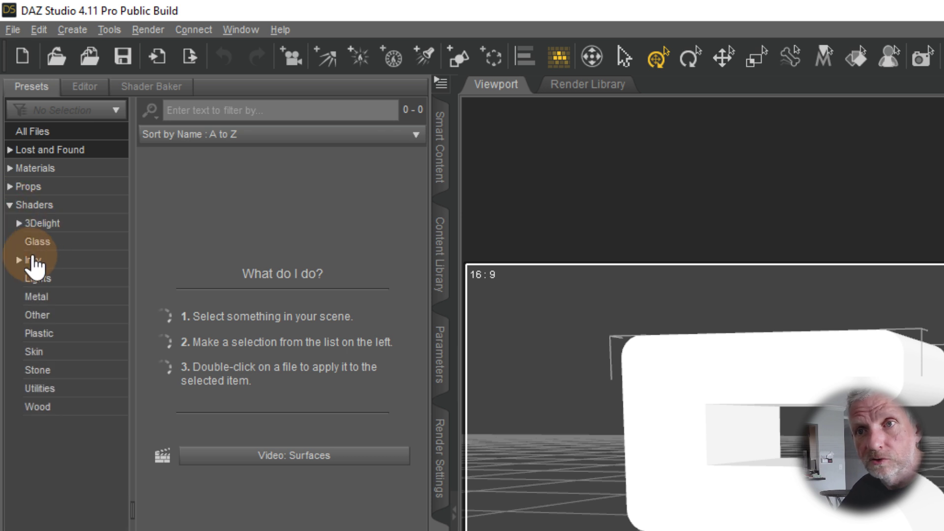
left_click(19, 260)
left_click(55, 261)
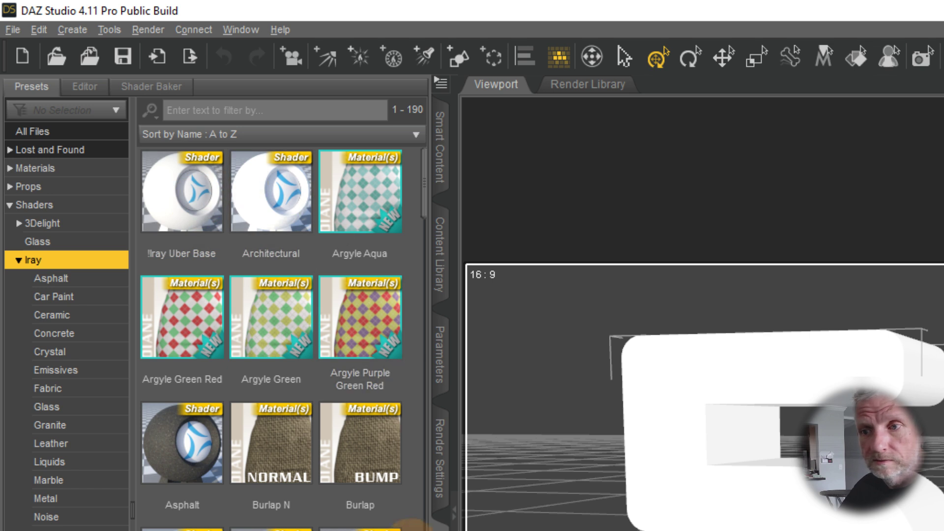
scroll(431, 415, "down", 10)
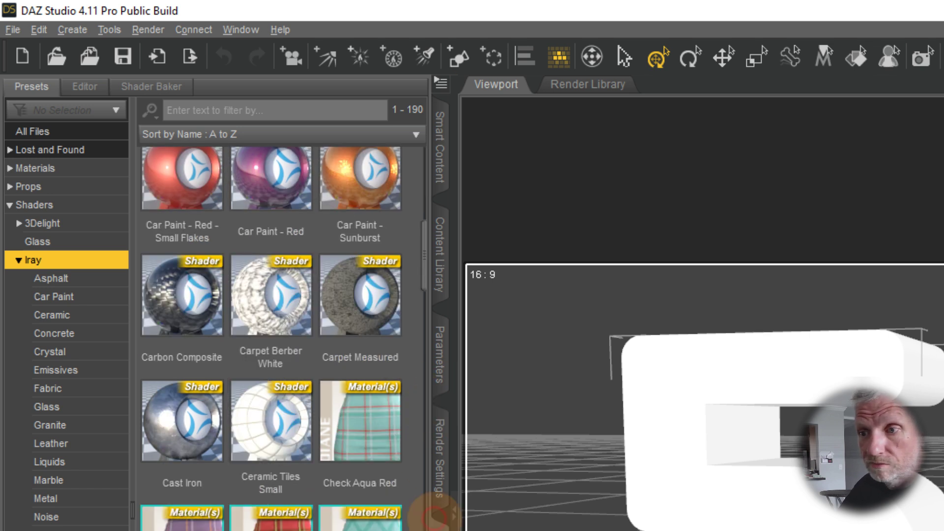
left_click_drag(427, 360, 432, 162)
left_click(187, 260)
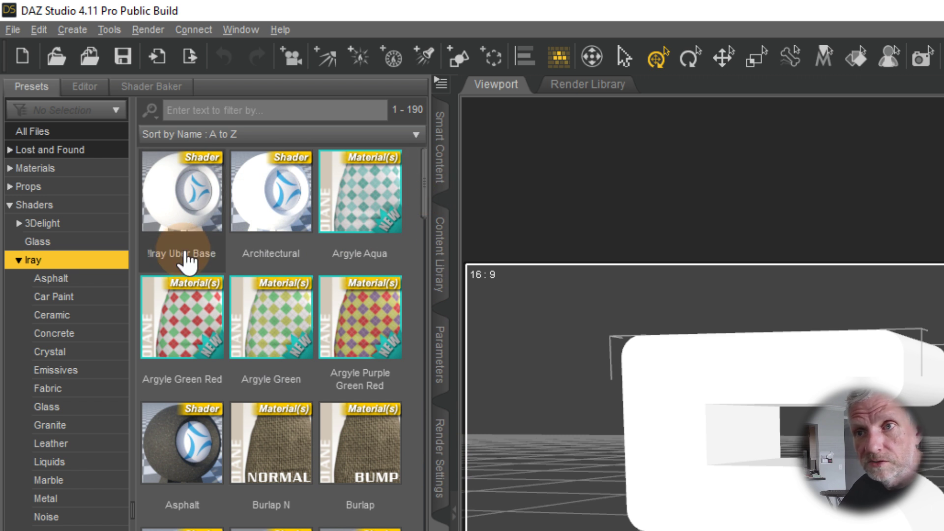
left_click(199, 219)
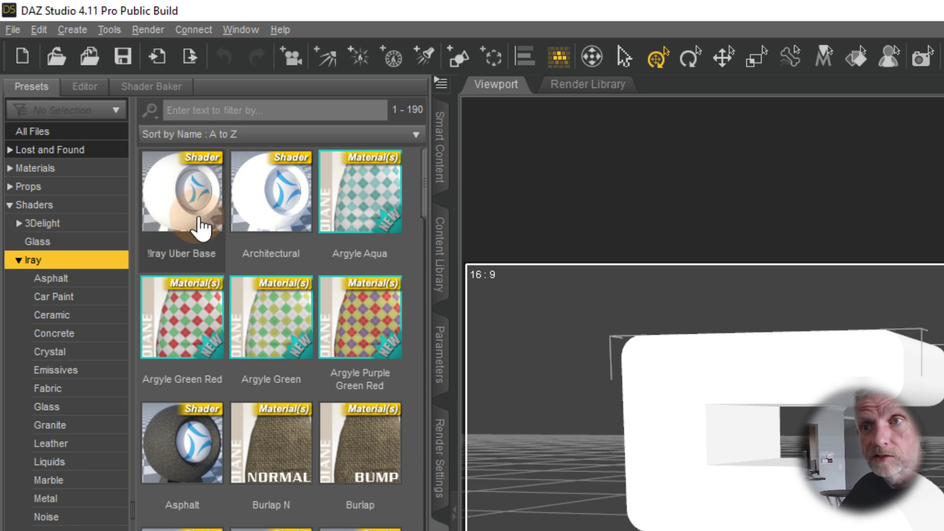
mouse_move(201, 227)
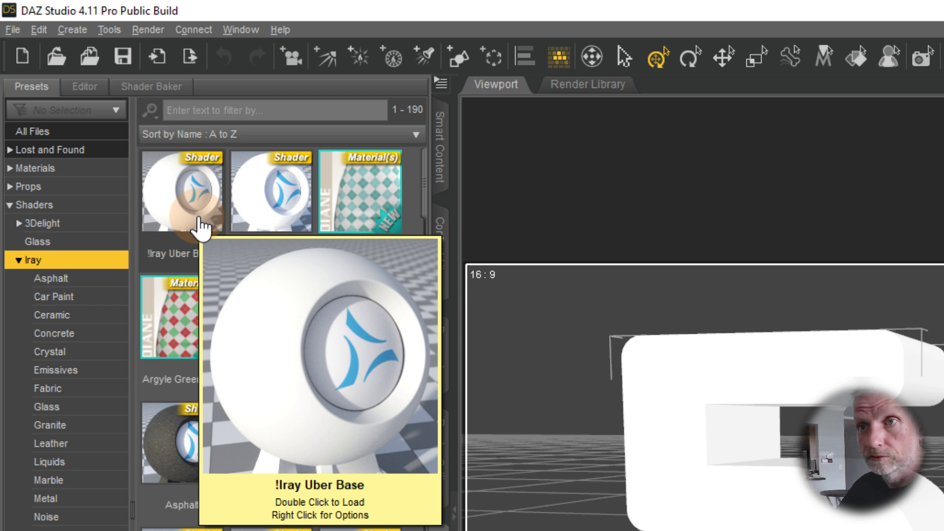
double_click(202, 227)
left_click(778, 408)
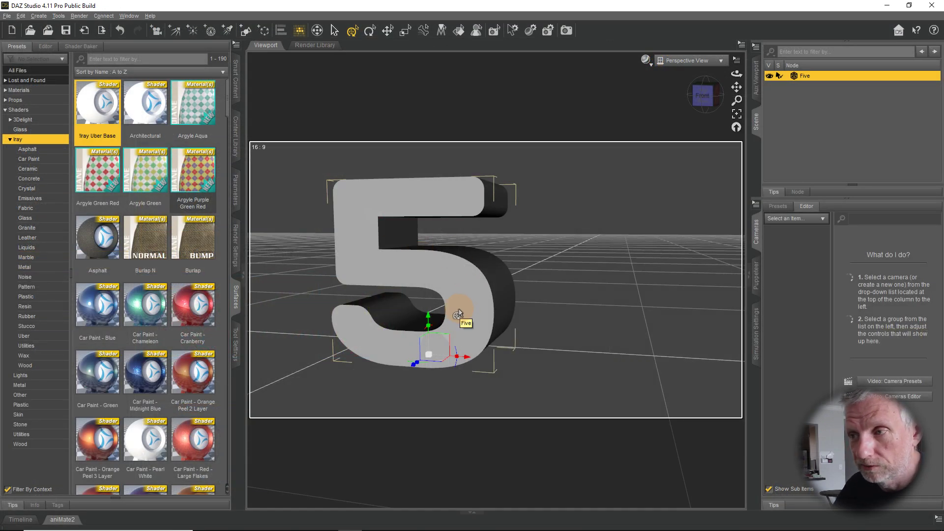
Step: Review the shader properties of Five's None surface in the surface editor and apply the Iray Metal - Gold shader to it
left_click(45, 46)
double_click(17, 109)
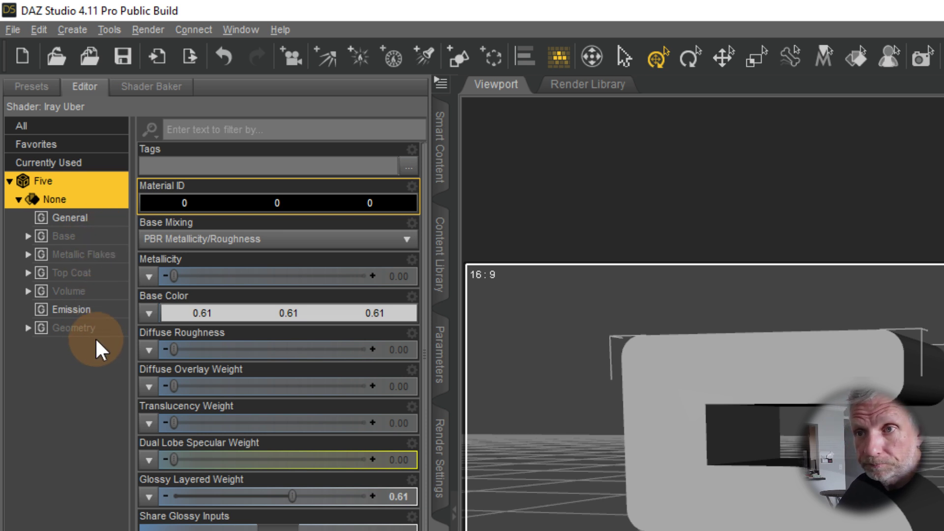
left_click(278, 419)
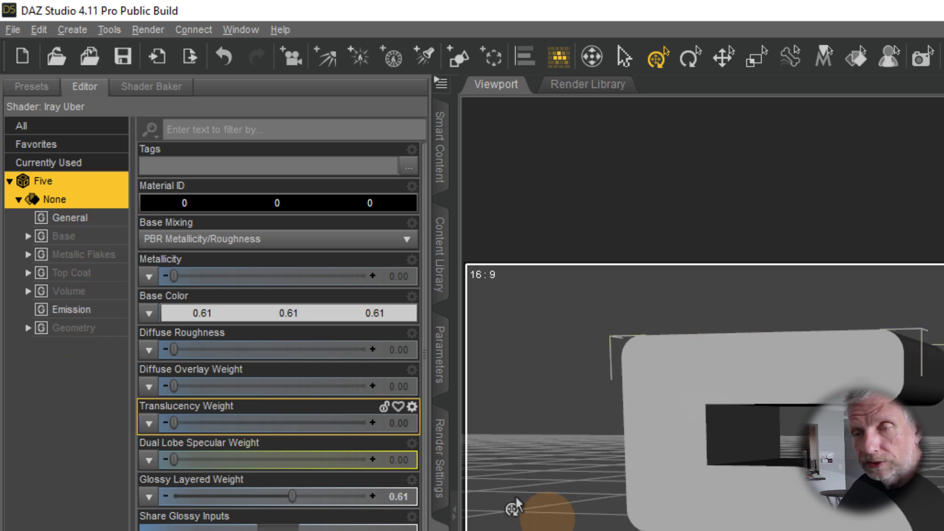
left_click(212, 298)
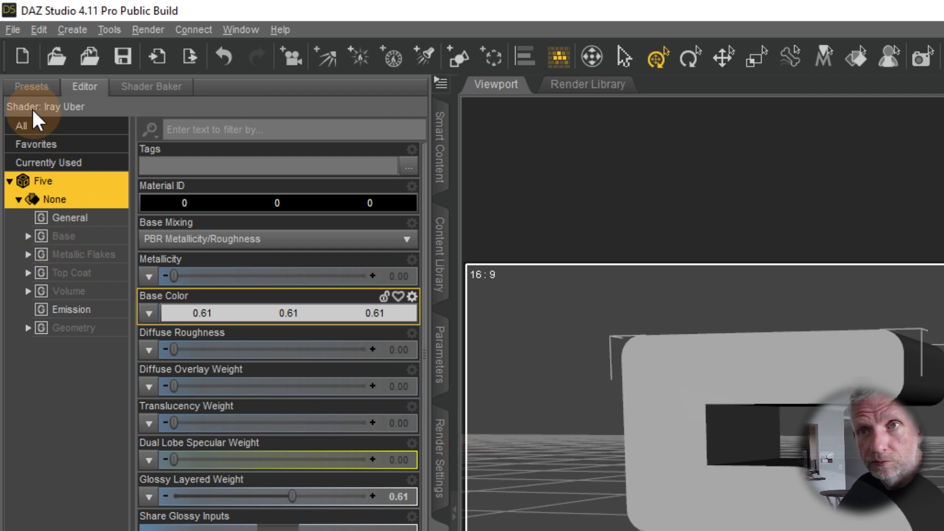
left_click(31, 87)
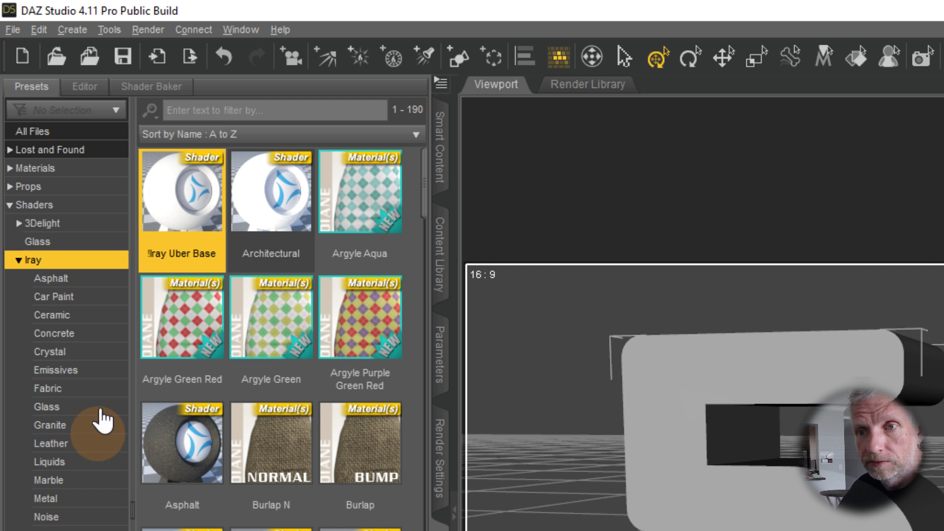
left_click(85, 88)
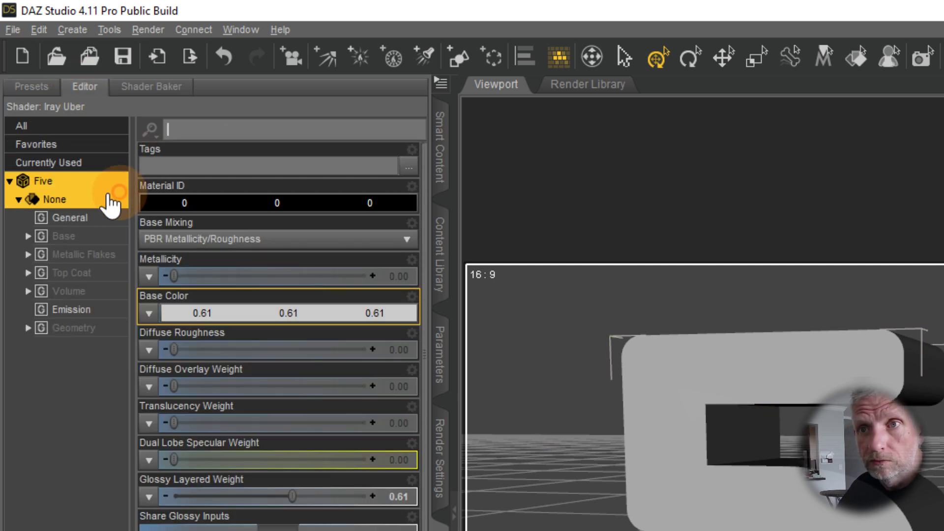
left_click(39, 92)
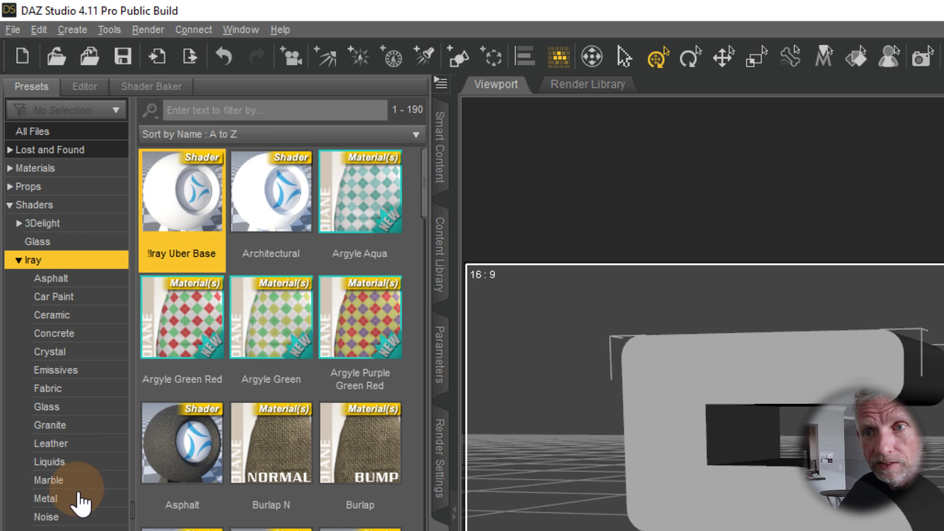
left_click(74, 498)
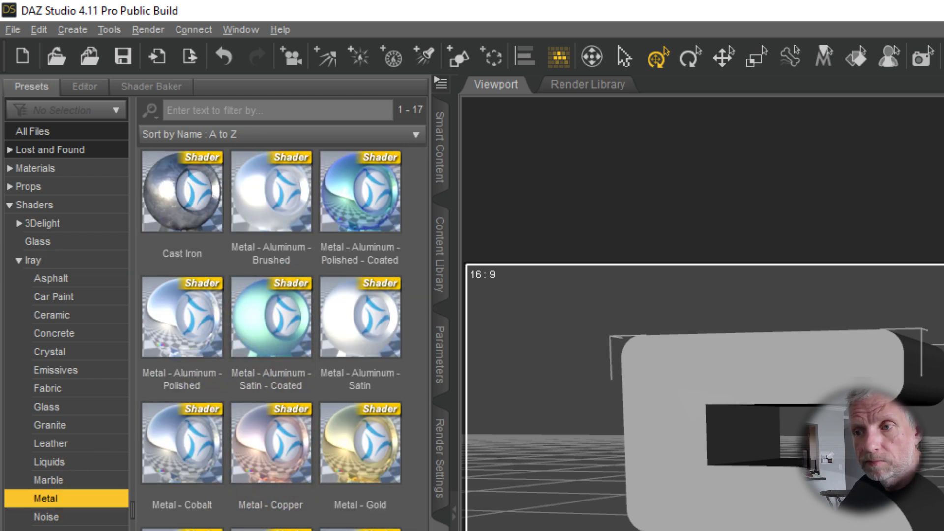
double_click(365, 455)
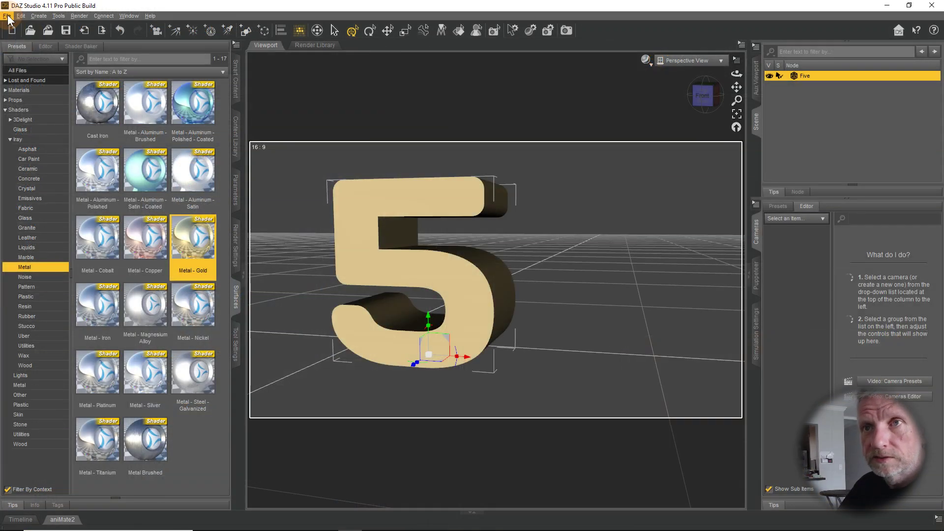
Step: Import Zero.obj from the Numbers folder on the Desktop, accepting the OBJ import options at 100% scale
left_click(12, 30)
left_click(54, 121)
left_click(210, 100)
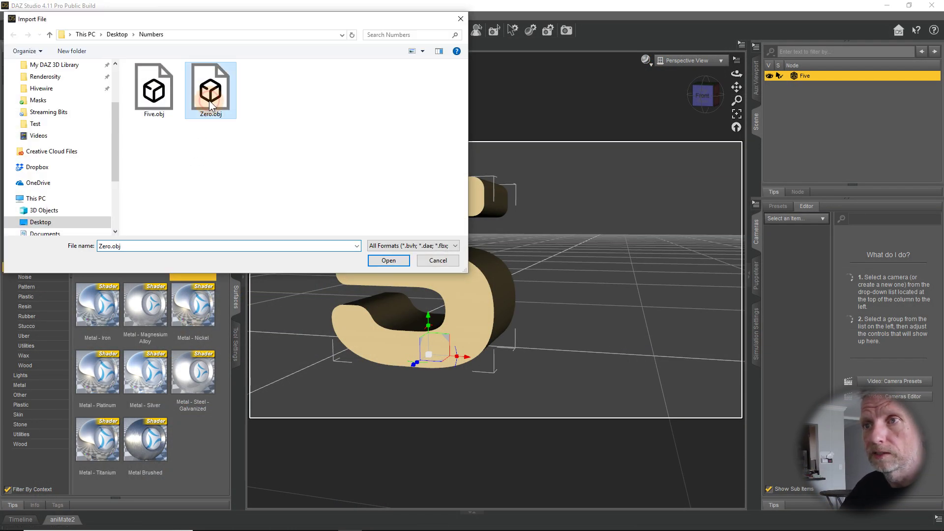
left_click(388, 260)
left_click(82, 202)
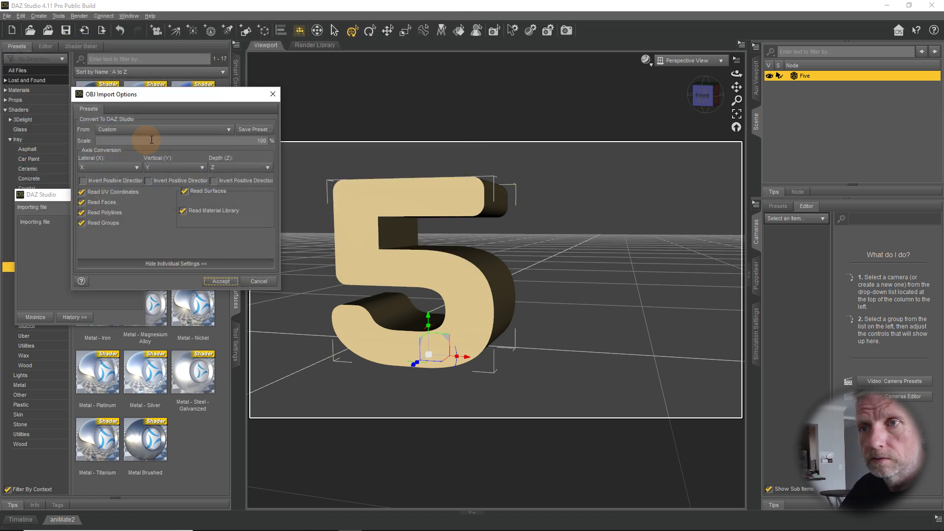
left_click(220, 281)
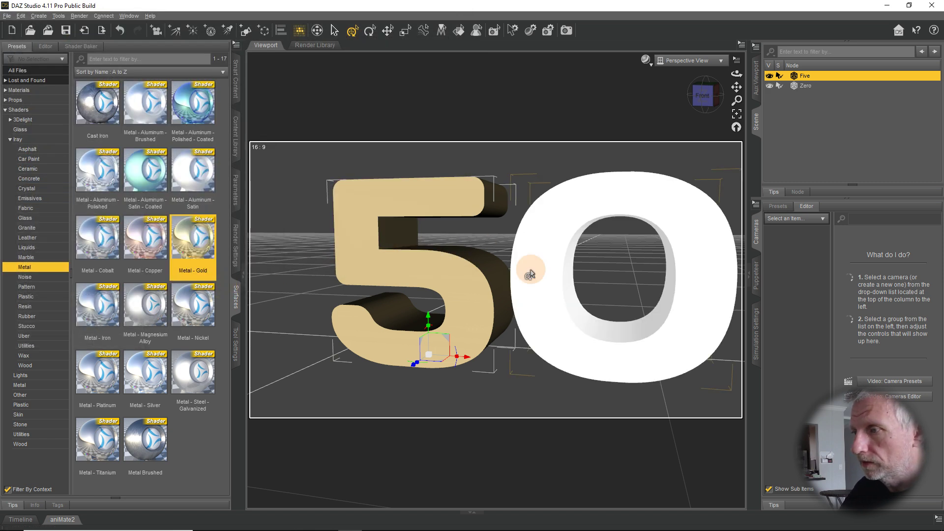
Step: Select the imported Zero together with its None surface and apply the Iray Metal - Gold shader to it
left_click(543, 273)
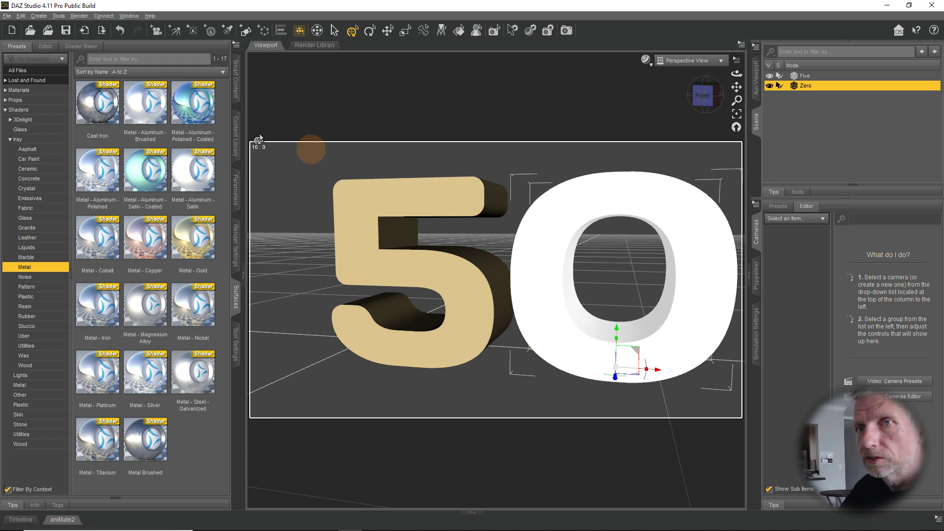
left_click(46, 46)
left_click(49, 97)
left_click(16, 105)
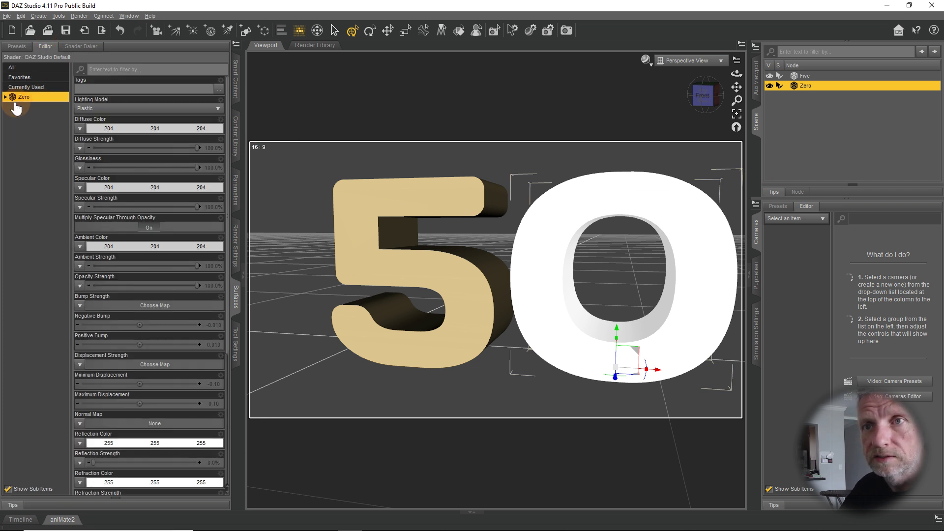
left_click(4, 98)
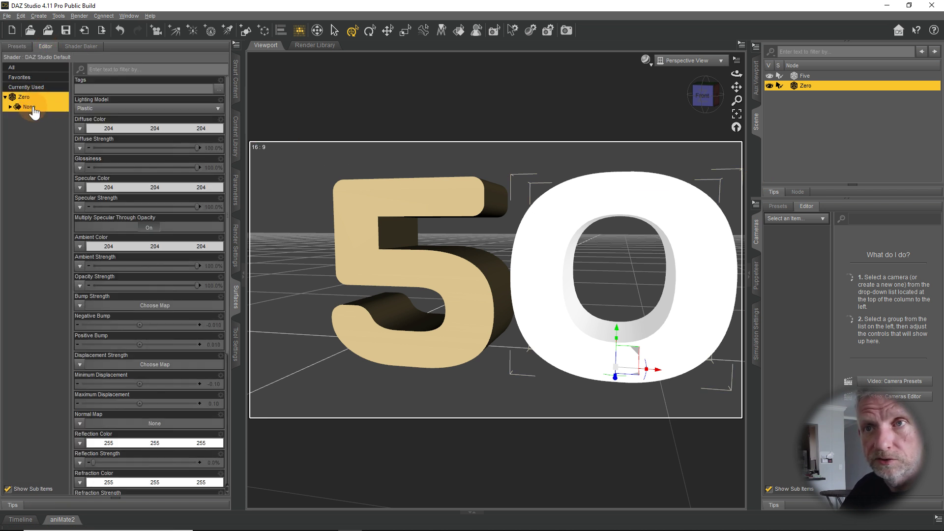
left_click(16, 46)
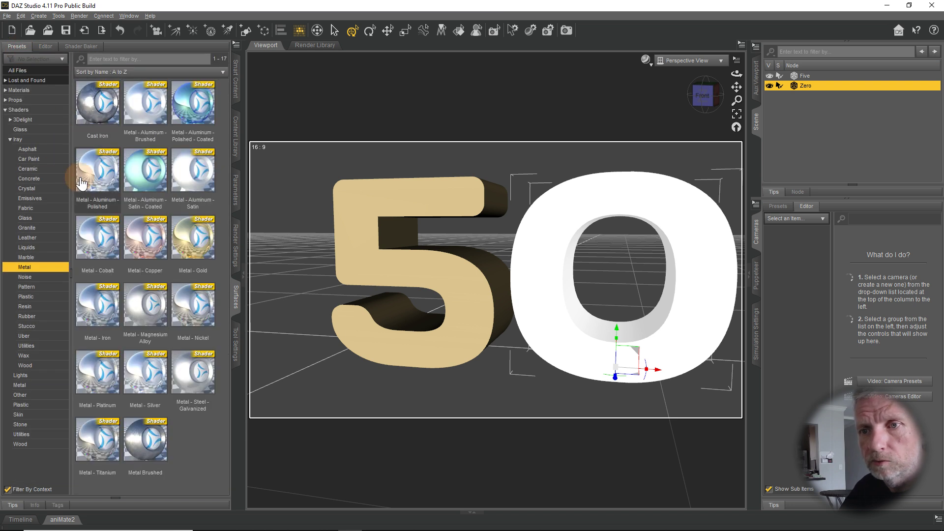
double_click(194, 241)
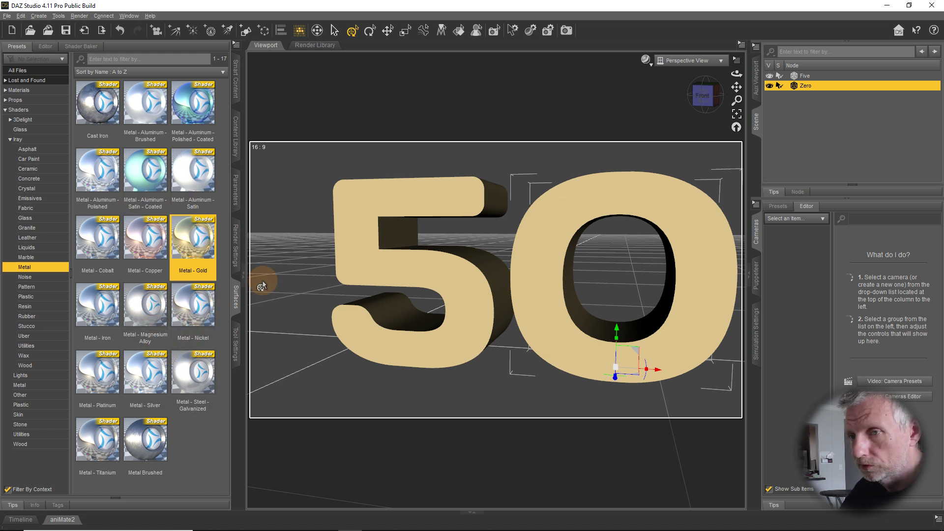
mouse_move(202, 266)
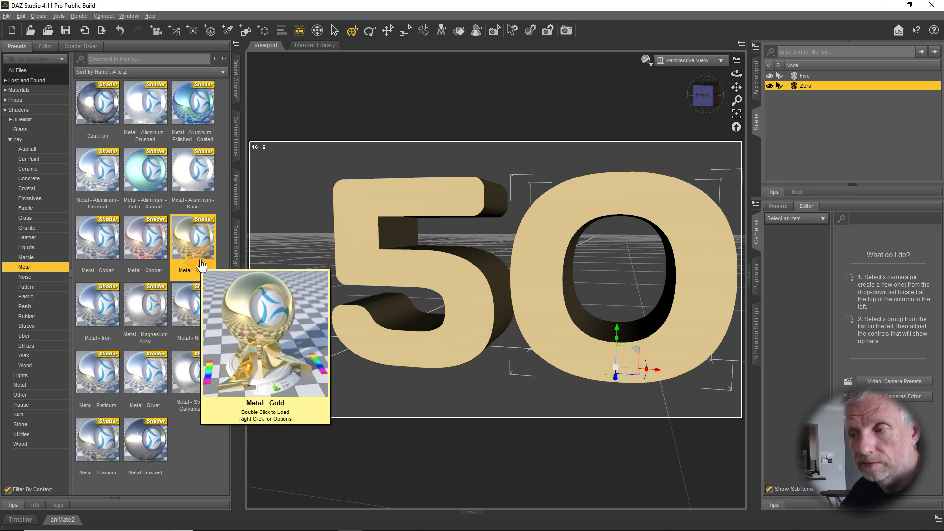
left_click_drag(221, 267, 462, 302)
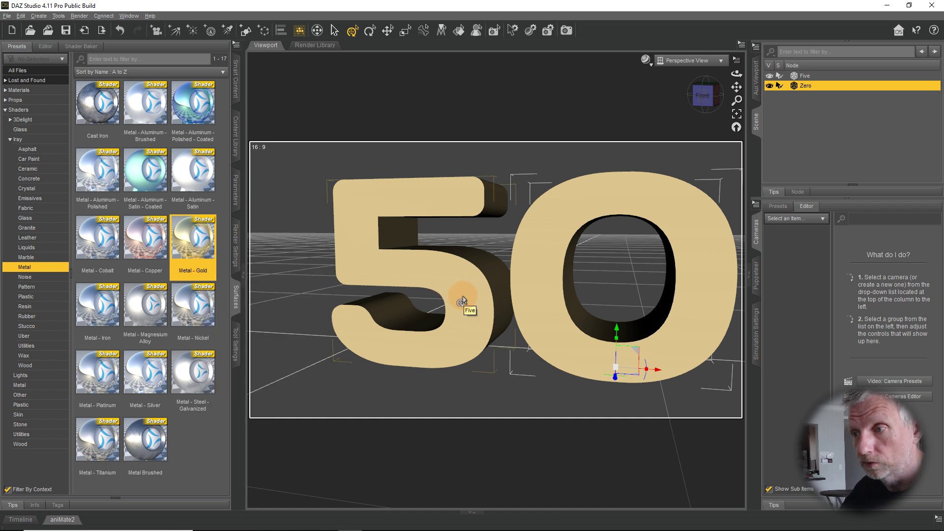
Step: Duplicate the gold Zero with Duplicate Node(s) to make a second zero
scroll(462, 302, "down", 5)
scroll(462, 302, "up", 1)
scroll(462, 301, "up", 1)
middle_click_drag(462, 301, 461, 300)
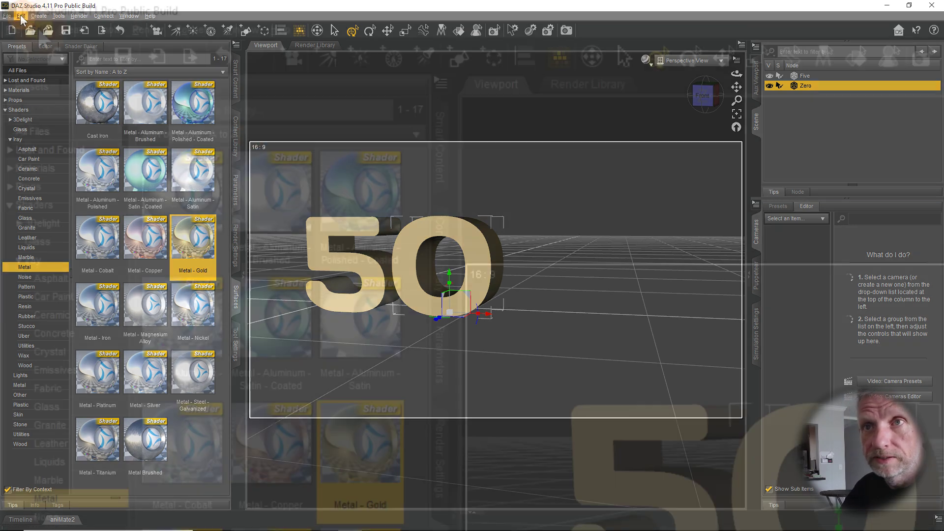
left_click(21, 16)
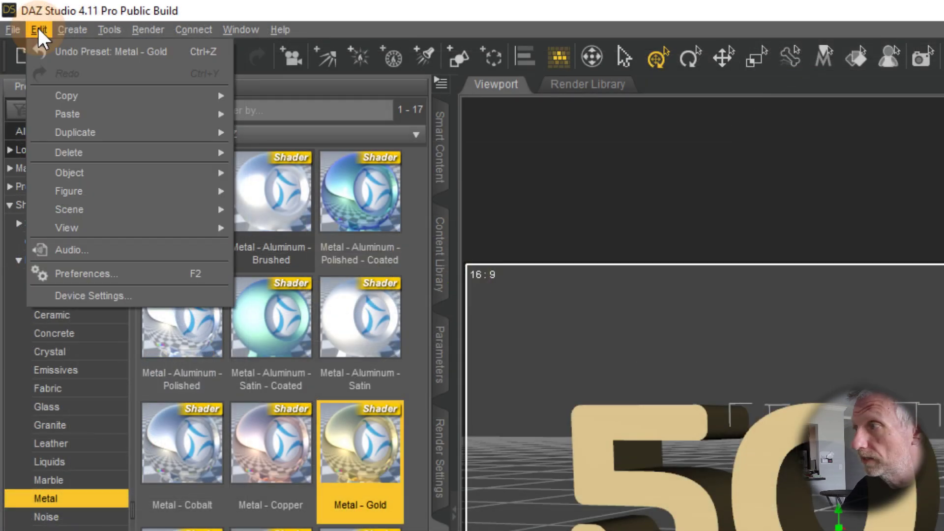
mouse_move(73, 30)
mouse_move(39, 30)
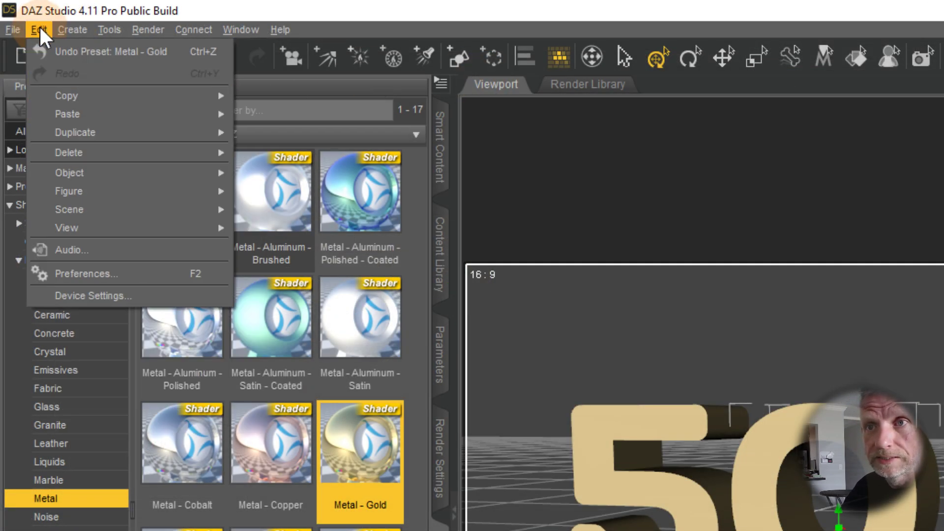
mouse_move(95, 132)
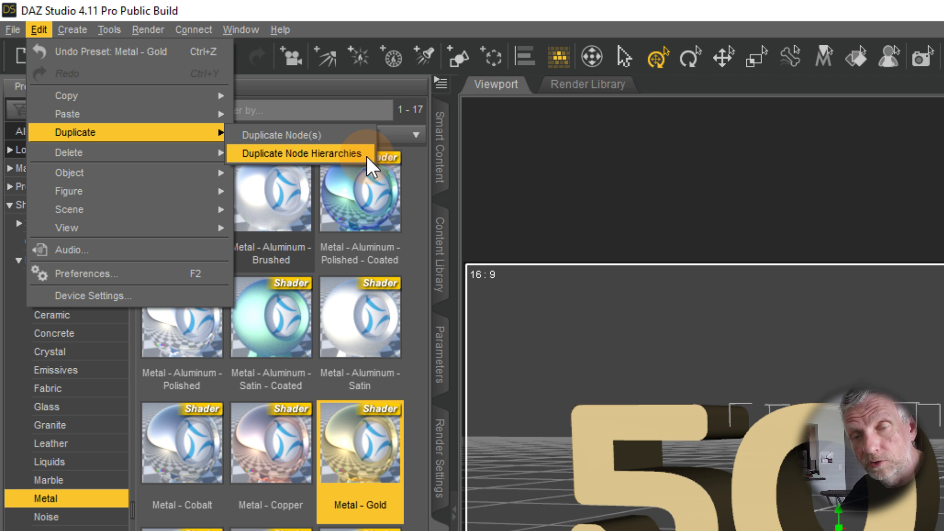
left_click(346, 134)
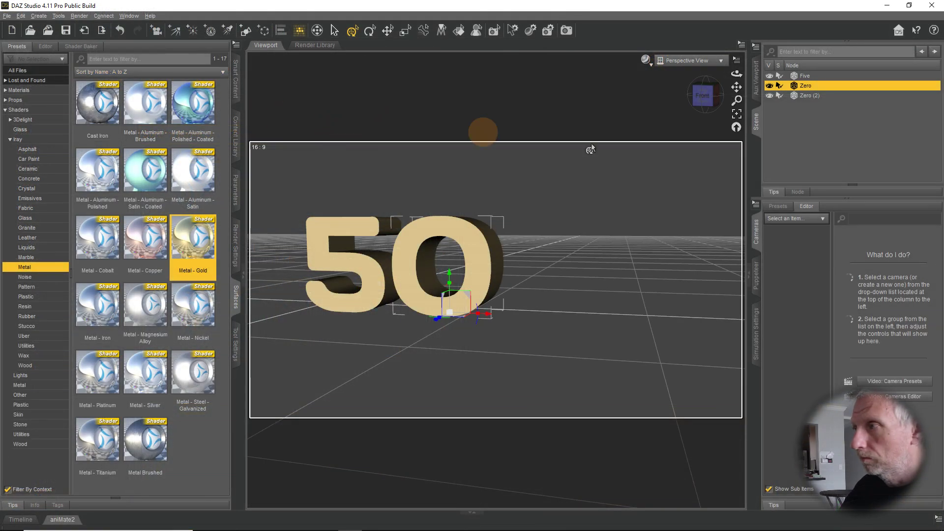
Step: Duplicate the original Zero node once more to make a third zero
left_click(809, 84)
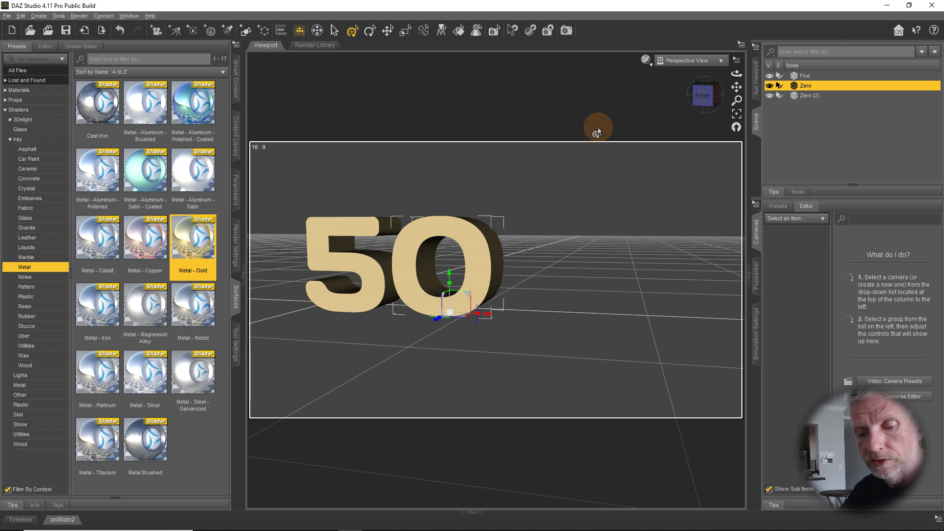
left_click(25, 18)
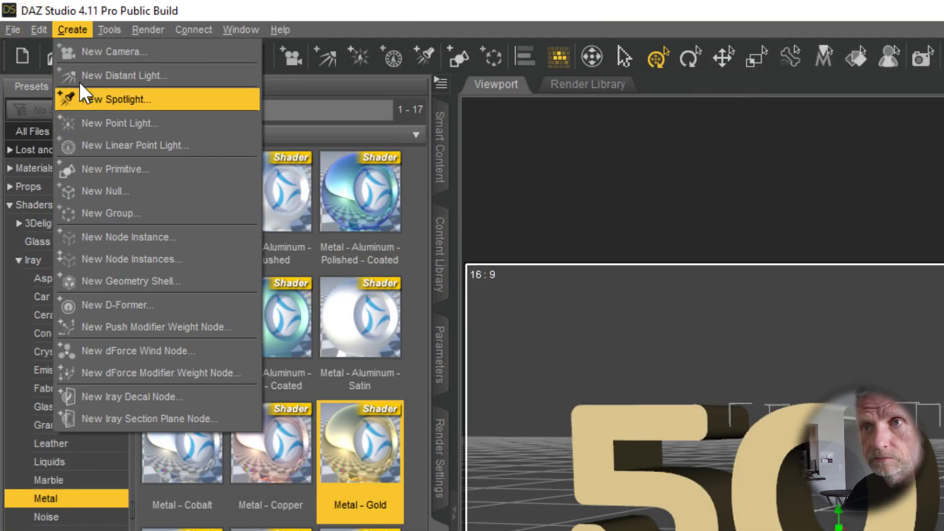
mouse_move(182, 131)
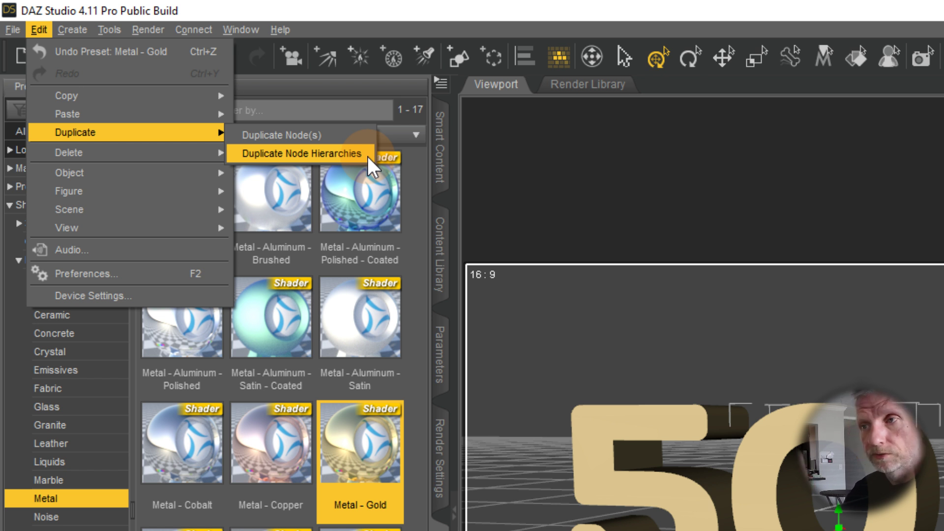
left_click(336, 134)
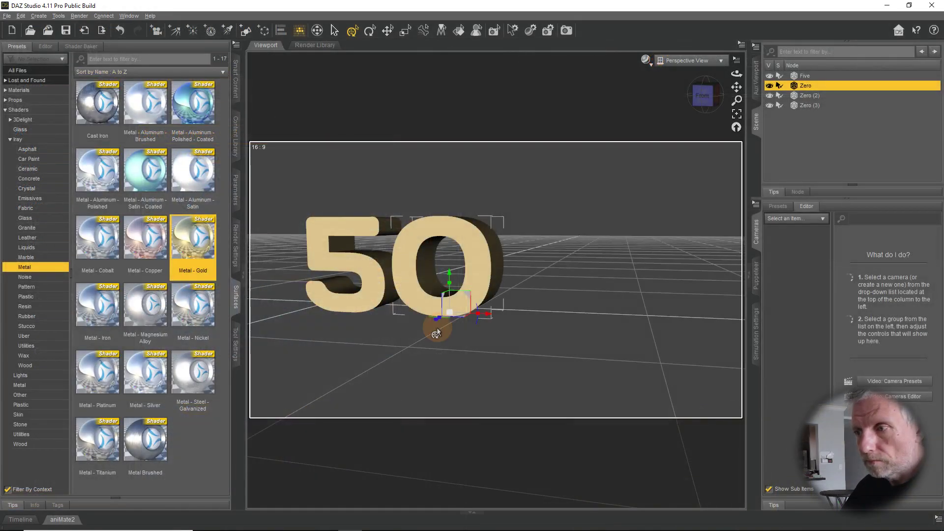
Step: Move Zero (2) and Zero (3) sideways along the X axis so the digits line up as 5000
left_click(809, 95)
left_click_drag(486, 318, 609, 328)
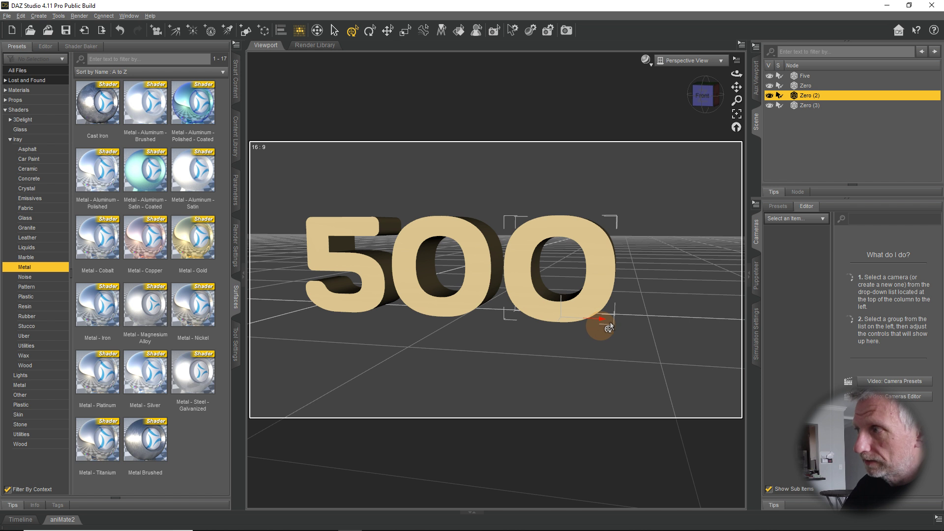
left_click(806, 106)
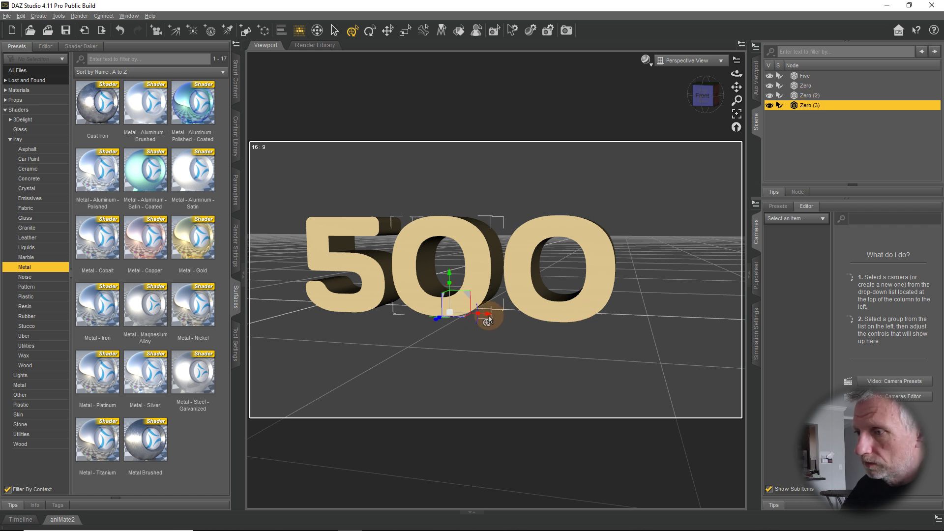
left_click_drag(487, 319, 729, 320)
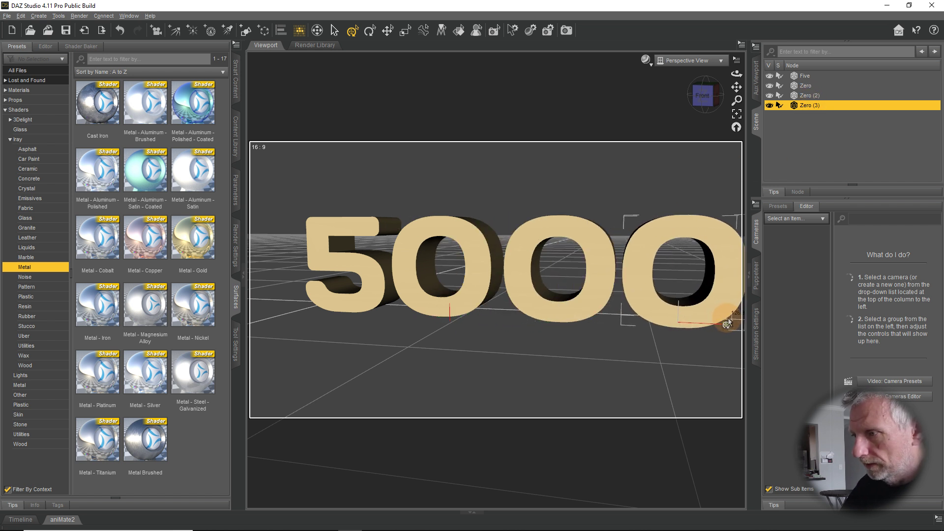
Step: Create a Plane primitive 50 m in size at World Center with Y Positive as its primary axis
scroll(618, 323, "down", 3)
left_click_drag(539, 323, 512, 318)
left_click(515, 345)
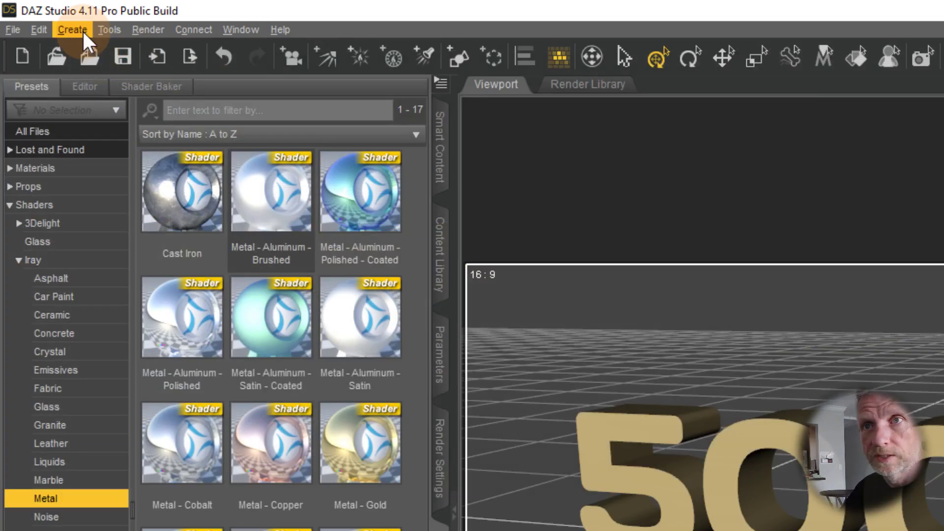
left_click(42, 16)
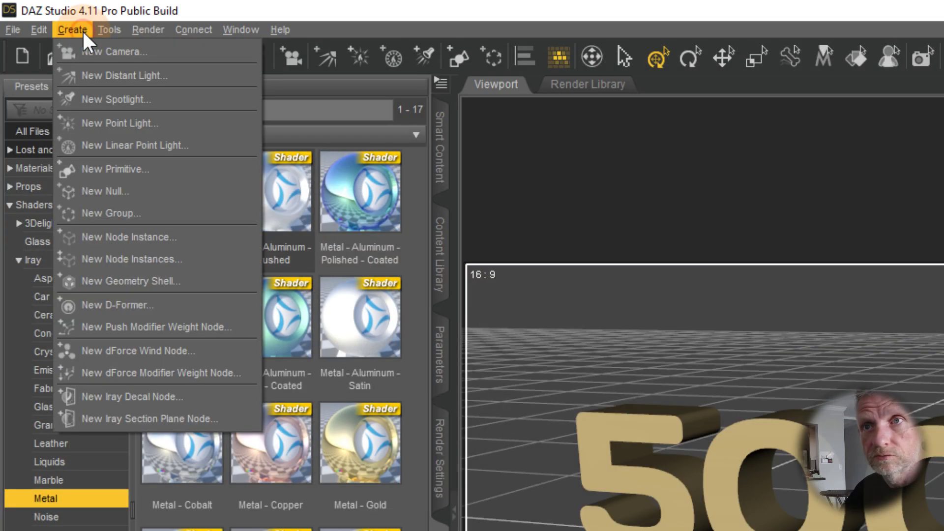
left_click(137, 167)
left_click_drag(495, 154, 382, 152)
left_click(353, 195)
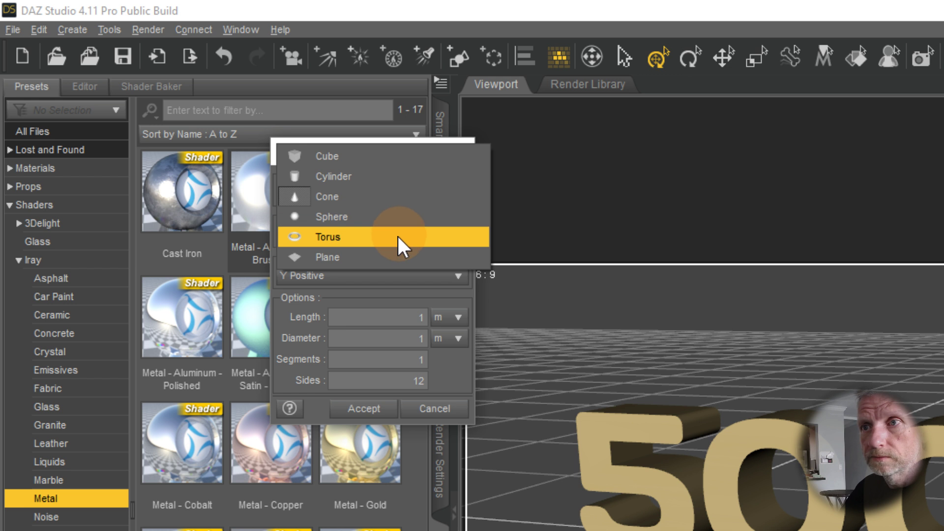
left_click(397, 249)
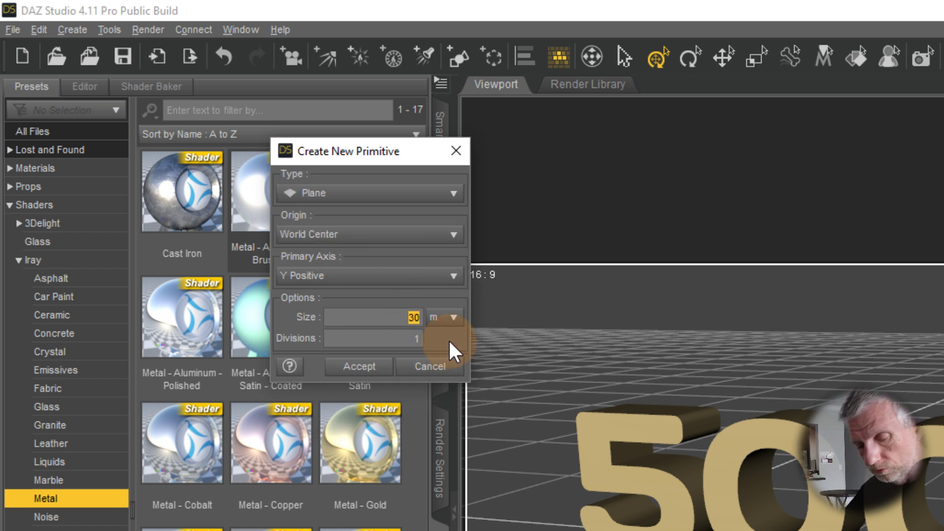
type("50")
key("Return")
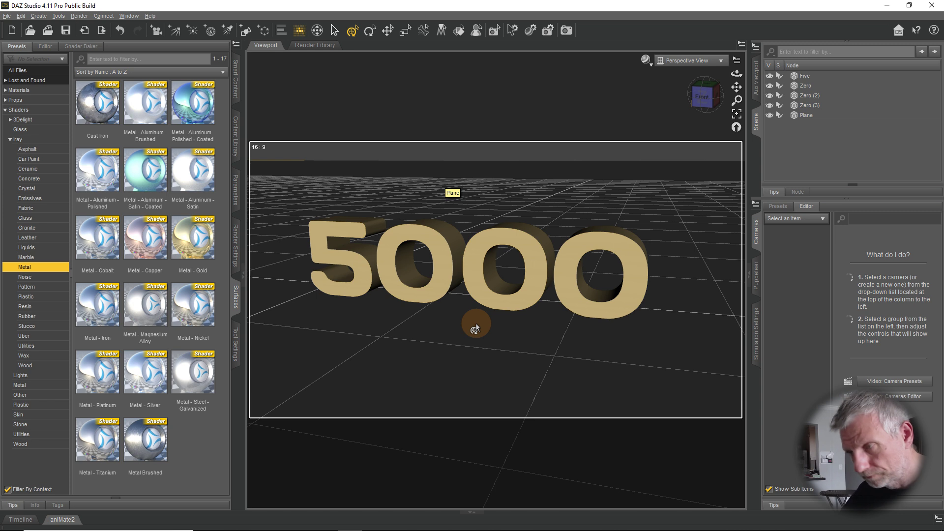
Step: Select the Plane in the scene together with its Default surface for shader editing
mouse_move(473, 322)
left_mouse_down()
mouse_move(463, 300)
mouse_move(457, 314)
left_mouse_up()
left_click_drag(444, 314, 439, 316, "alt")
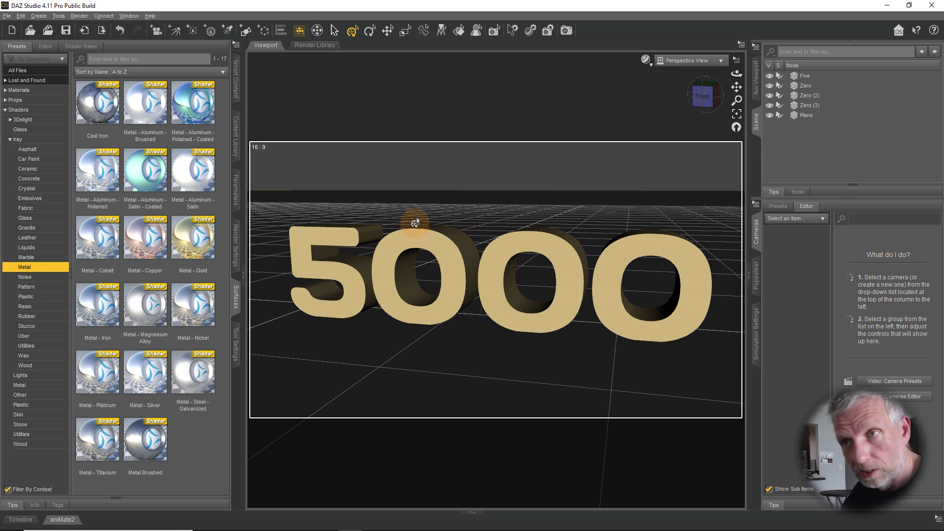
left_click(815, 115)
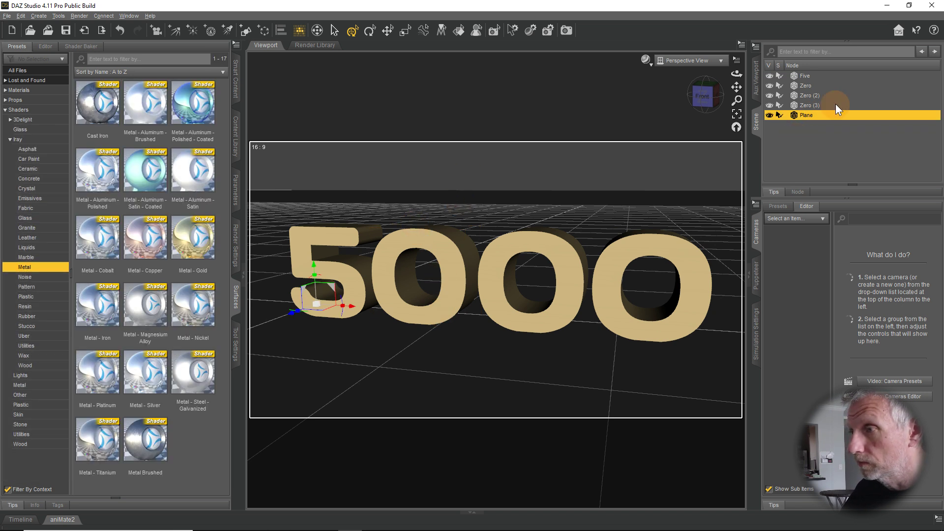
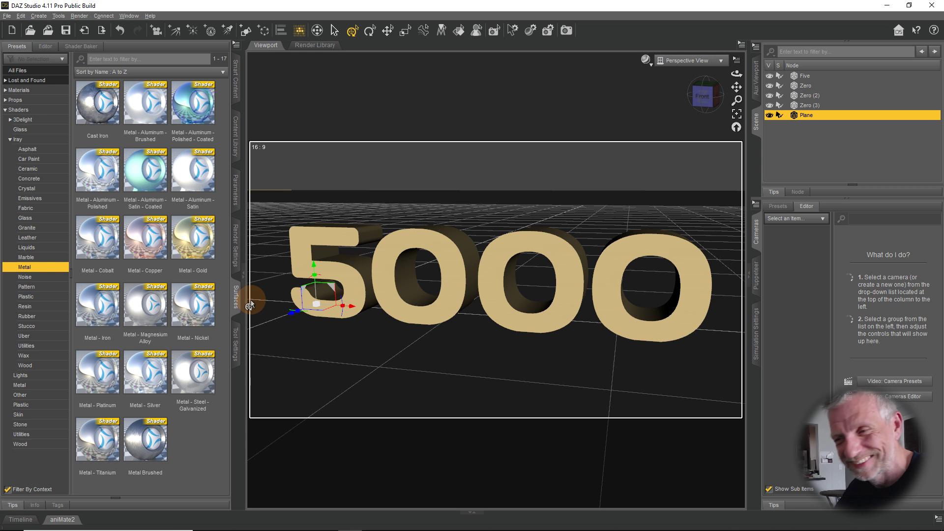
left_click_drag(468, 366, 470, 368)
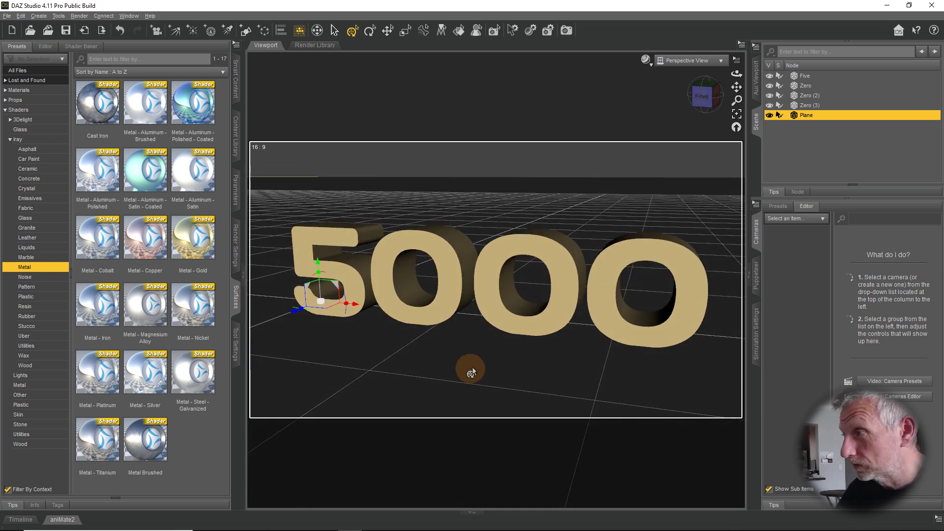
left_click(808, 116)
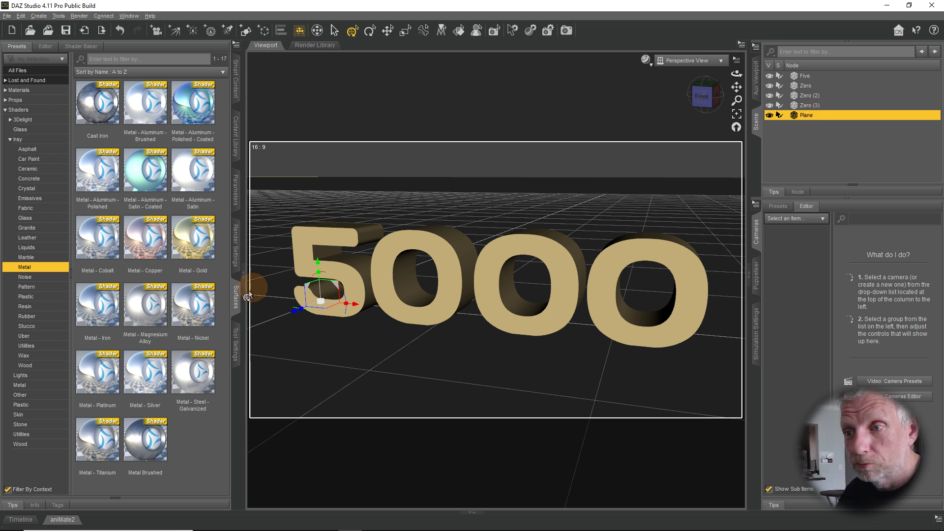
left_click(45, 45)
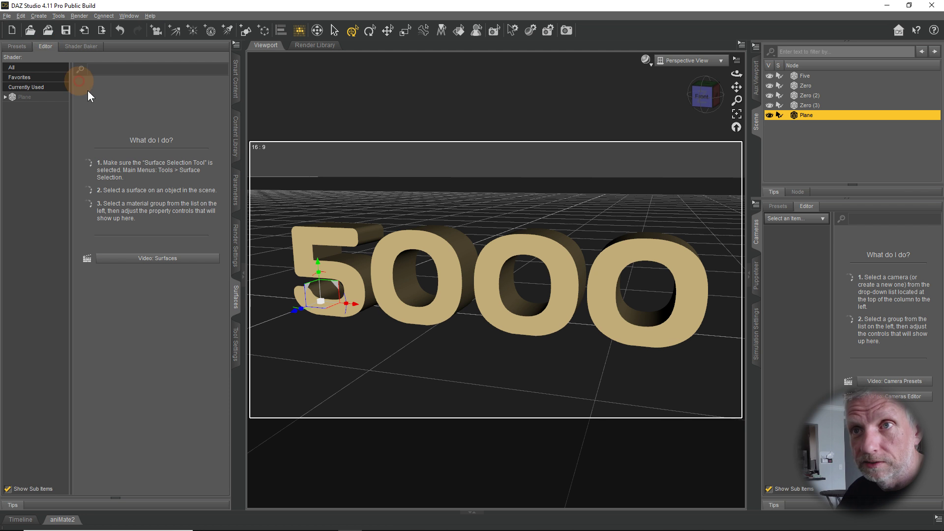
left_click(812, 146)
left_click(5, 96)
left_click(11, 108)
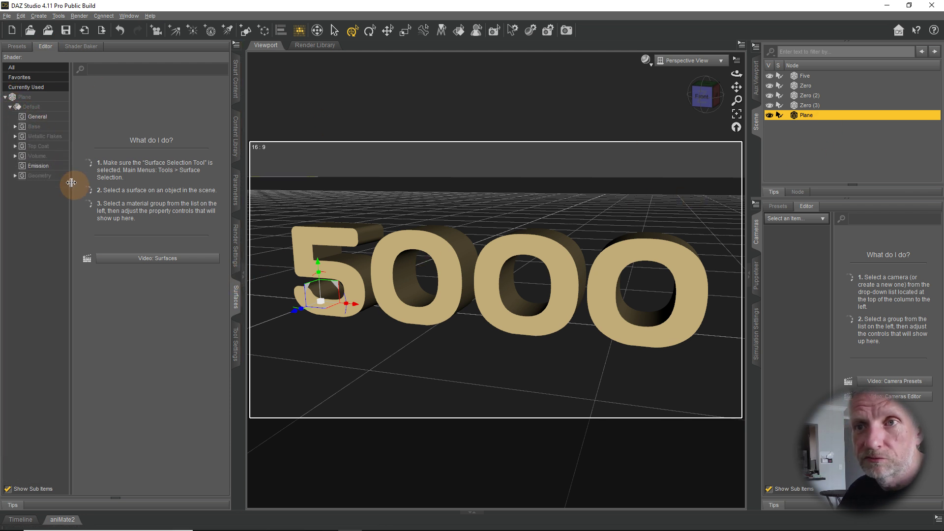
left_click(48, 118)
left_click(25, 97)
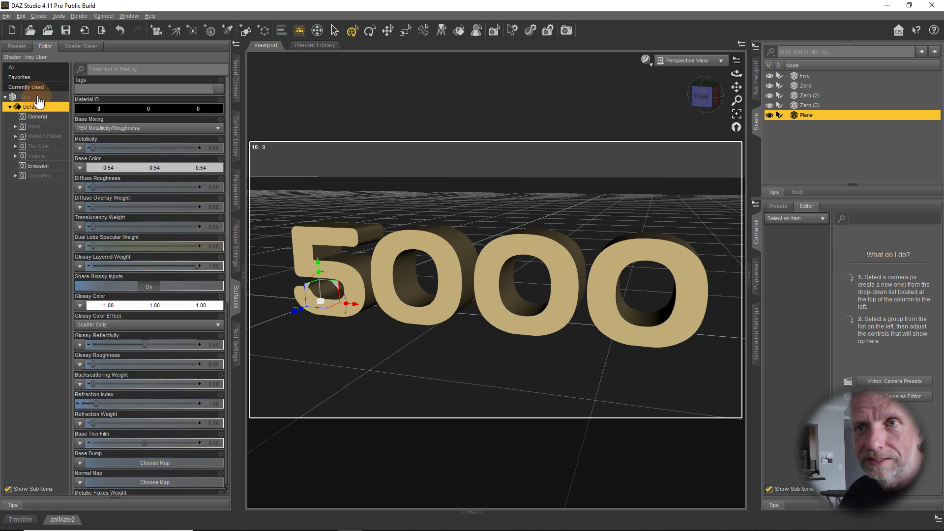
left_click(181, 206)
left_click(52, 132)
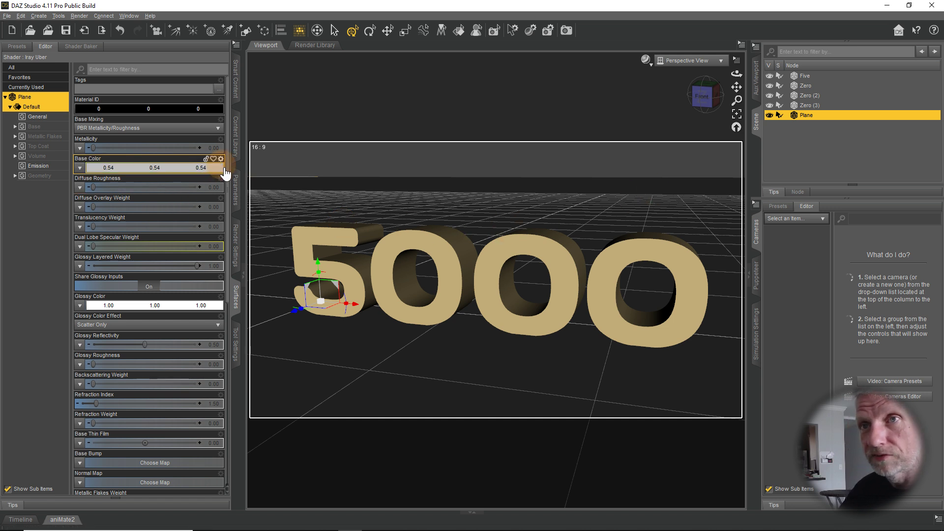
Step: Switch to Photos to examine the reference image Number TN.png, then return to DAZ Studio
left_click(16, 46)
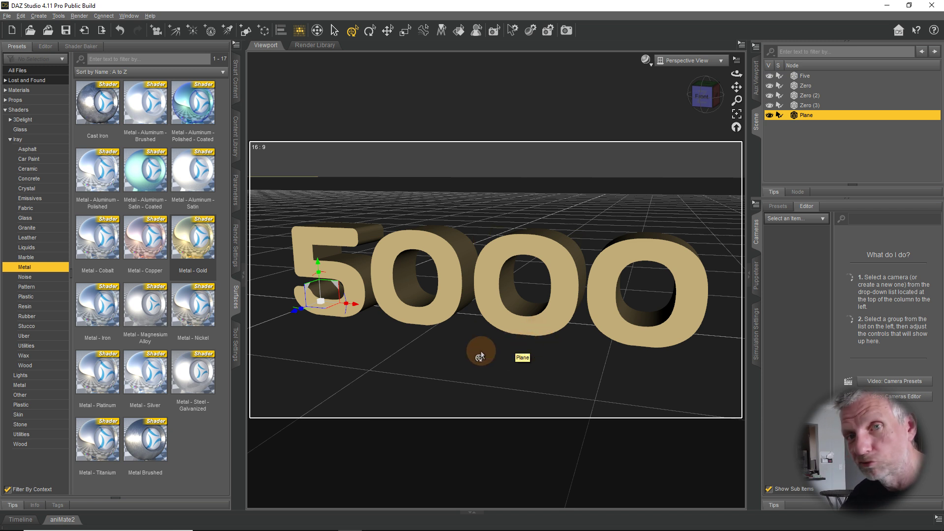
mouse_move(481, 351)
middle_mouse_down()
mouse_move(492, 333)
mouse_move(476, 364)
middle_mouse_up()
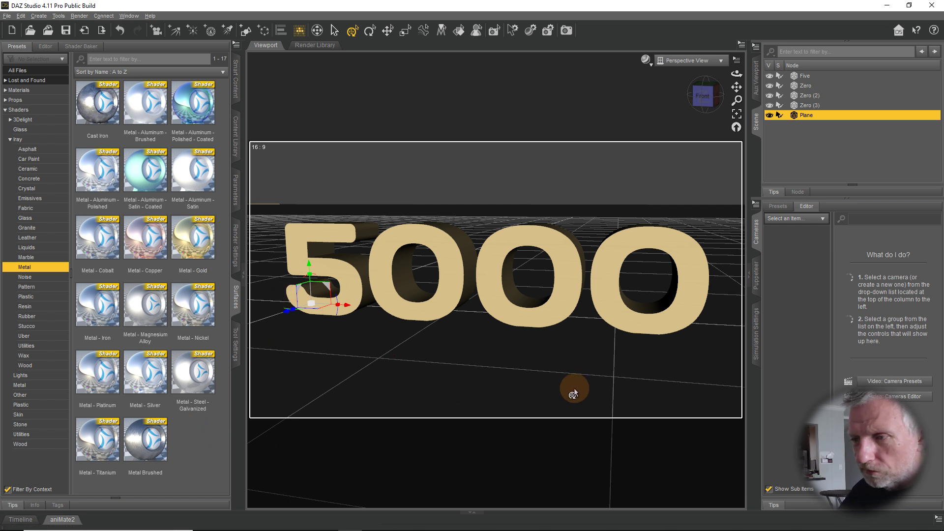
mouse_move(279, 528)
left_click(371, 525)
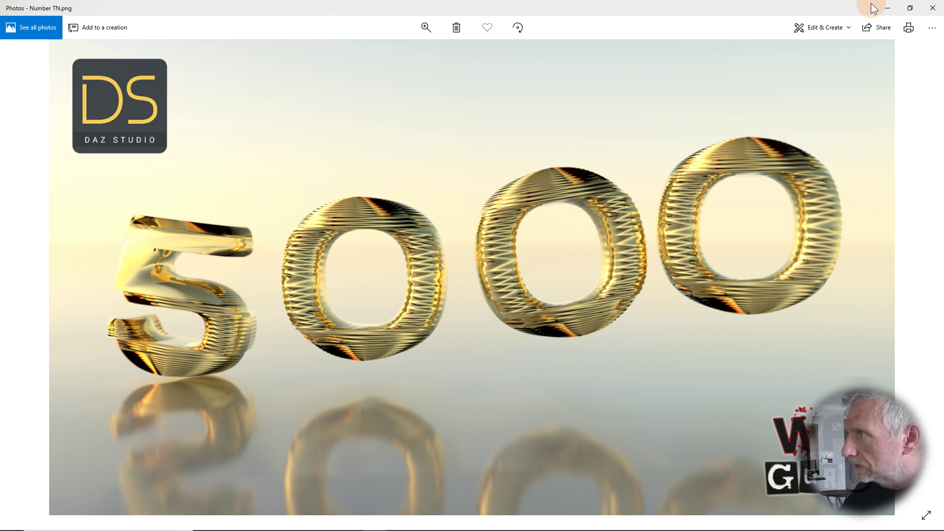
left_click(887, 8)
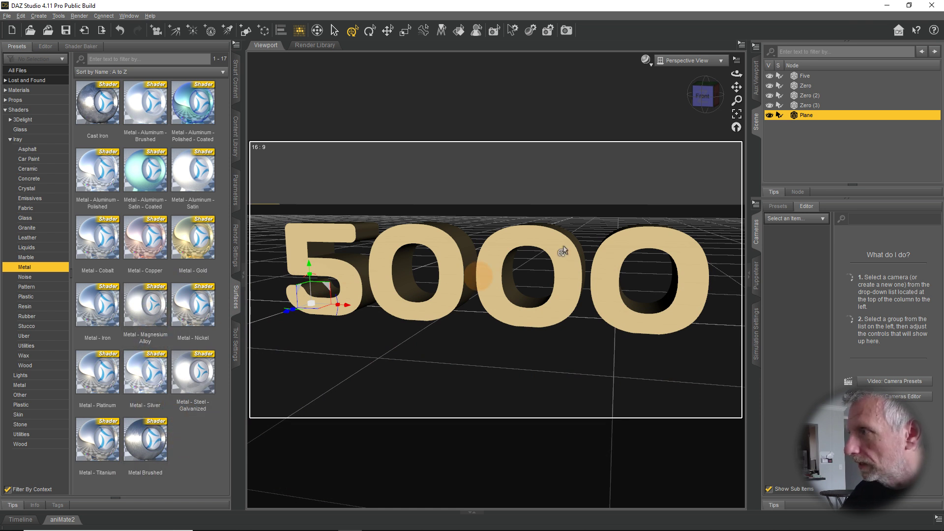
Step: Apply the Iray Metal - Magnesium Alloy shader to the Plane's selected surface
left_click(45, 46)
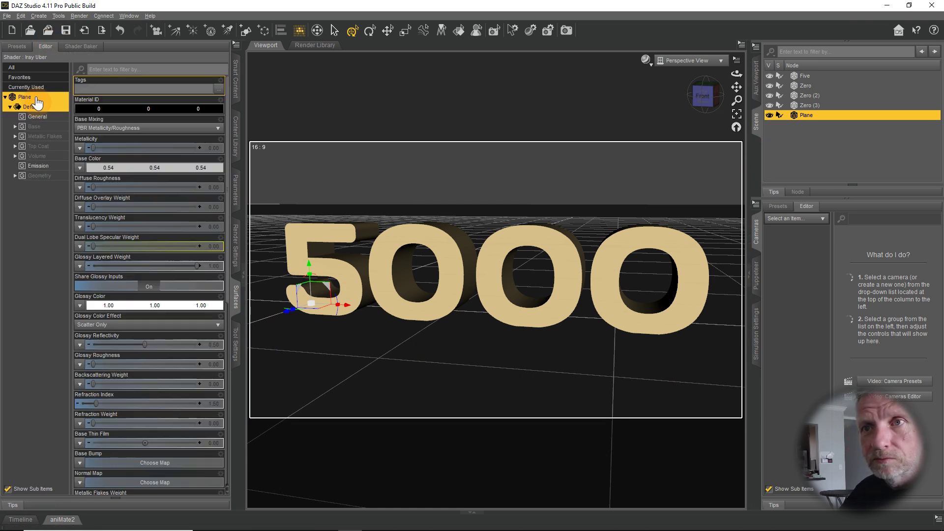
left_click(17, 46)
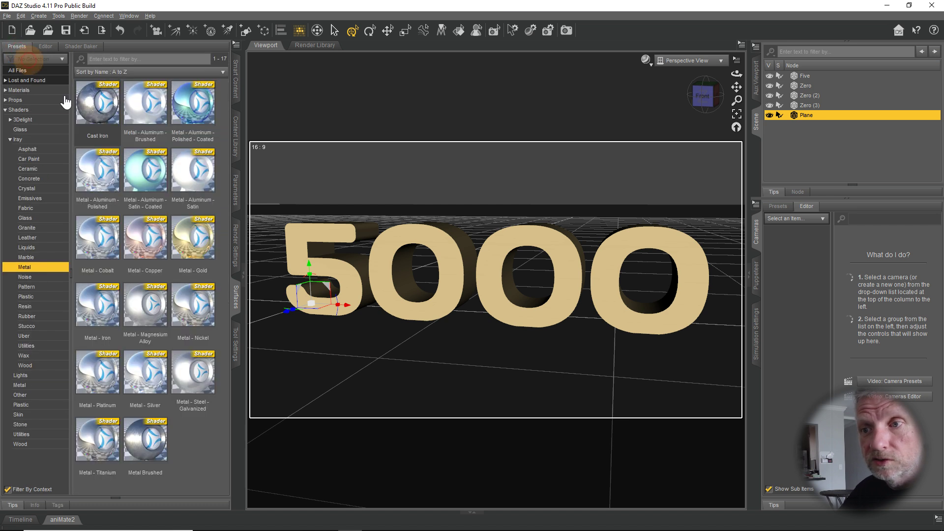
double_click(147, 309)
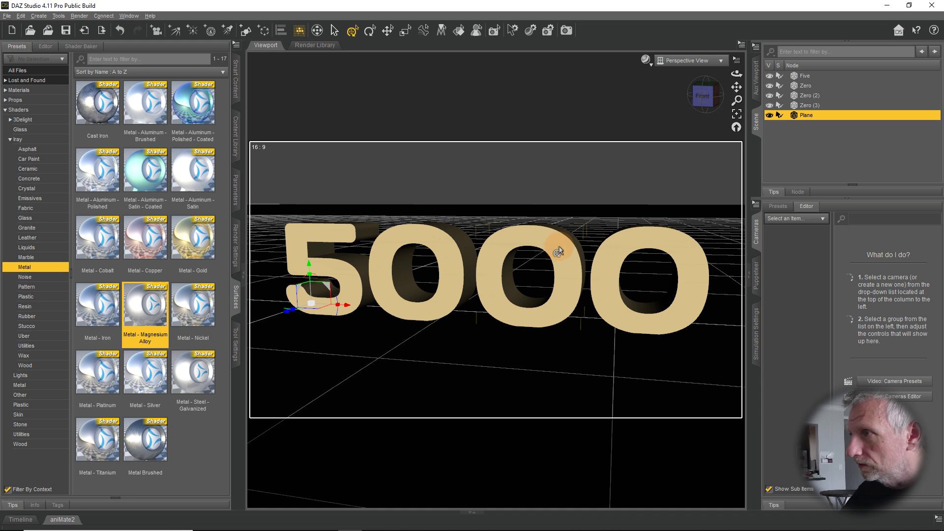
Step: Preview the scene in NVIDIA Iray, restore Texture Shaded, and compare it with the reference image Number TN.png in Photos
left_click(645, 60)
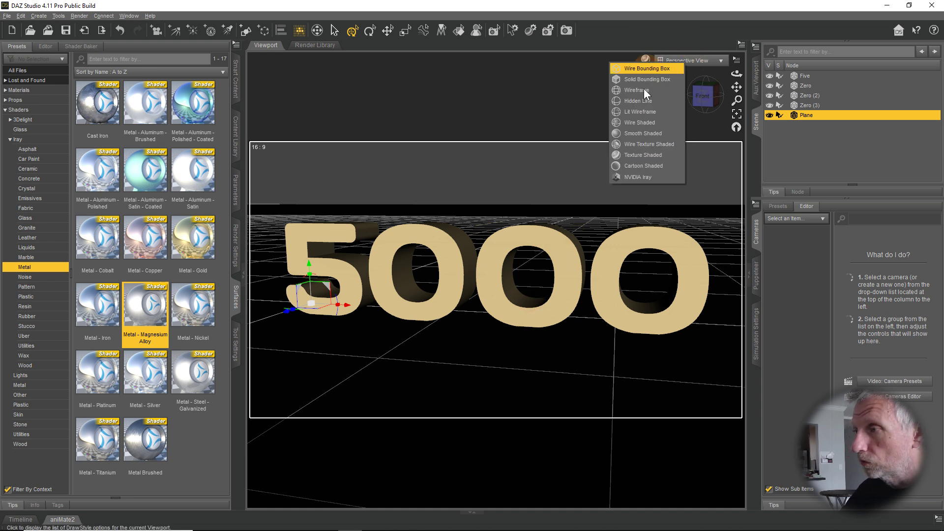
left_click(642, 177)
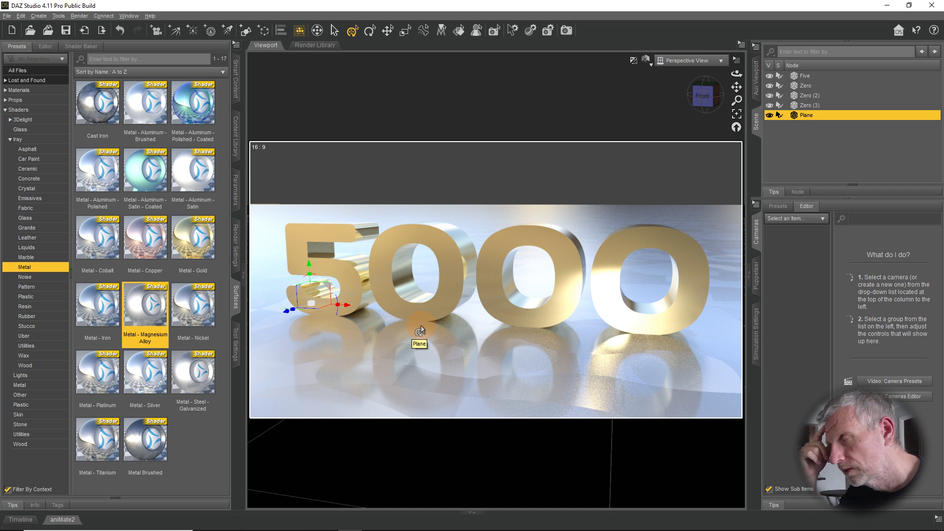
left_click(646, 59)
left_click(655, 152)
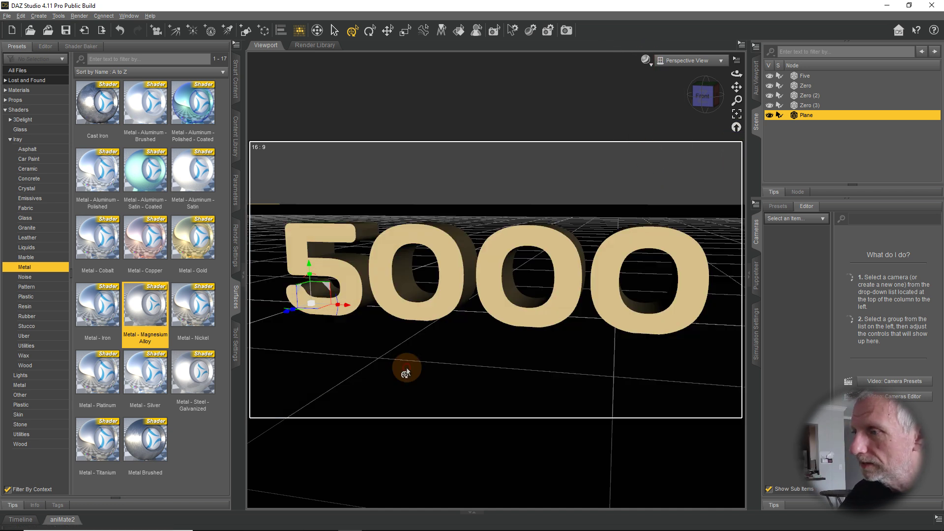
left_click(370, 524)
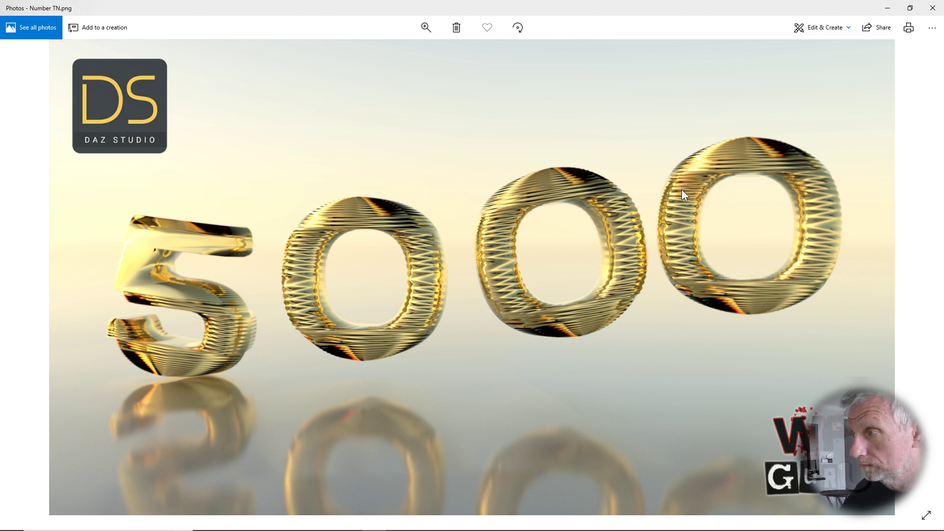
left_click(888, 9)
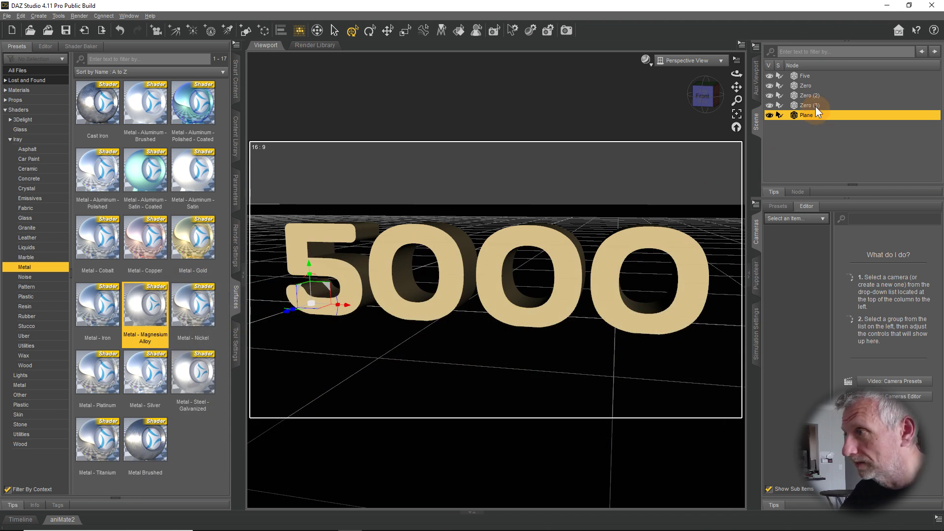
Step: Select the Five for a close-up view and turn off the viewport's aspect frame
left_click(806, 76)
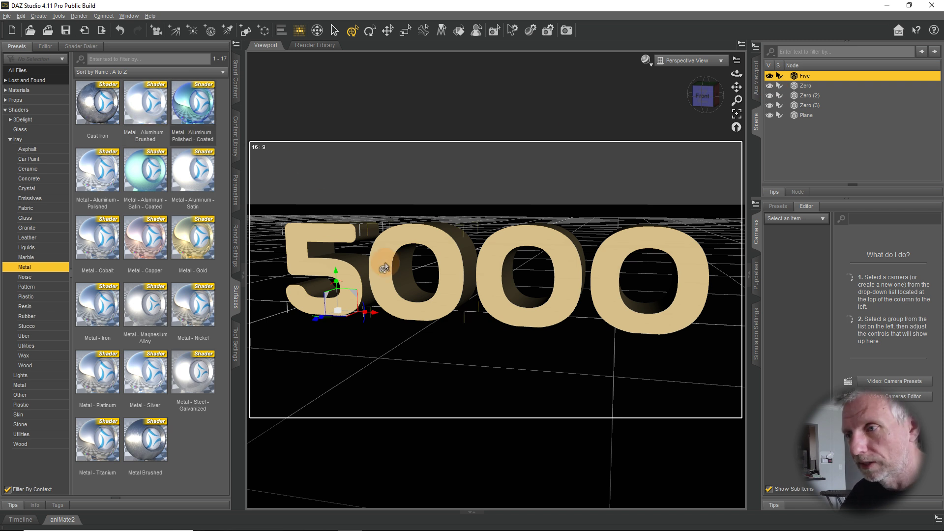
scroll(383, 266, "up", 5)
mouse_move(321, 259)
middle_mouse_down()
mouse_move(305, 252)
mouse_move(312, 263)
middle_mouse_up()
scroll(321, 258, "up", 3)
scroll(322, 256, "down", 3)
scroll(320, 256, "up", 1)
left_click(736, 60)
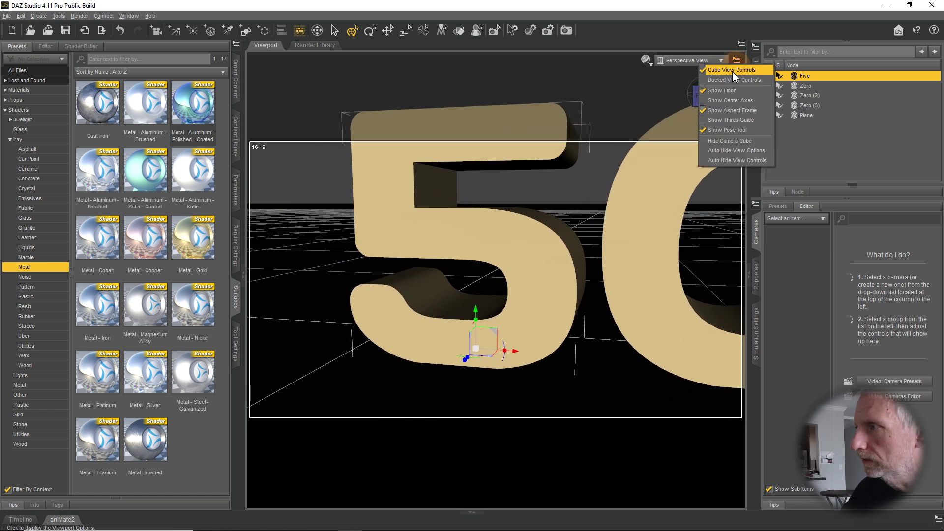
left_click(736, 109)
middle_click_drag(541, 241, 539, 247)
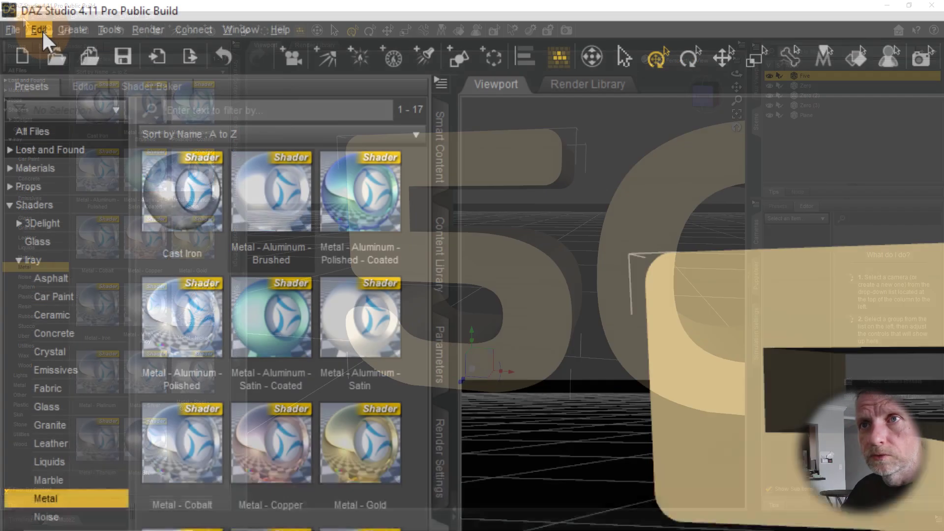
Step: Convert the Five's geometry to SubD
left_click(21, 16)
mouse_move(56, 111)
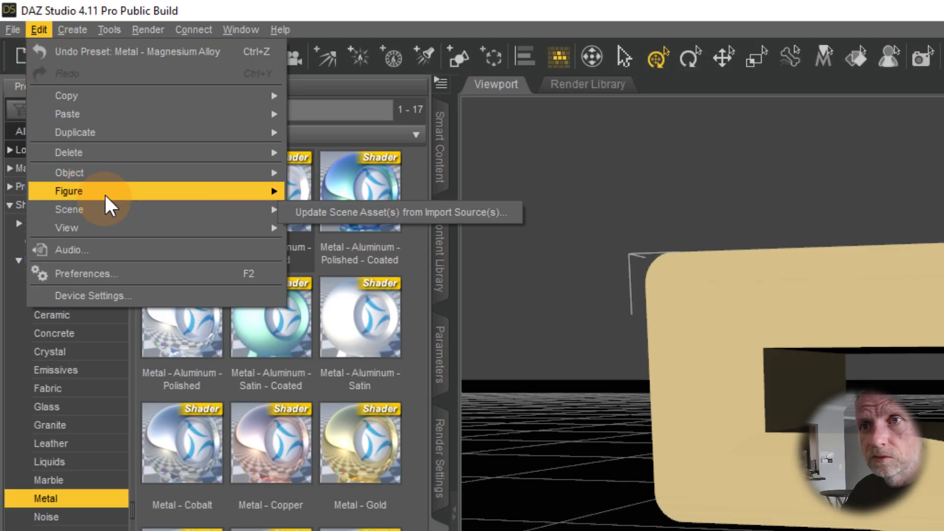
mouse_move(113, 172)
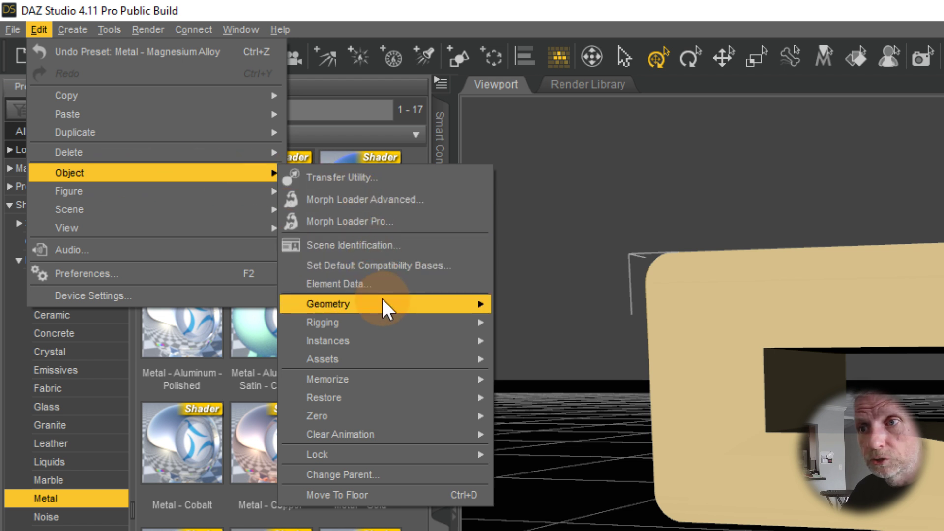
mouse_move(382, 299)
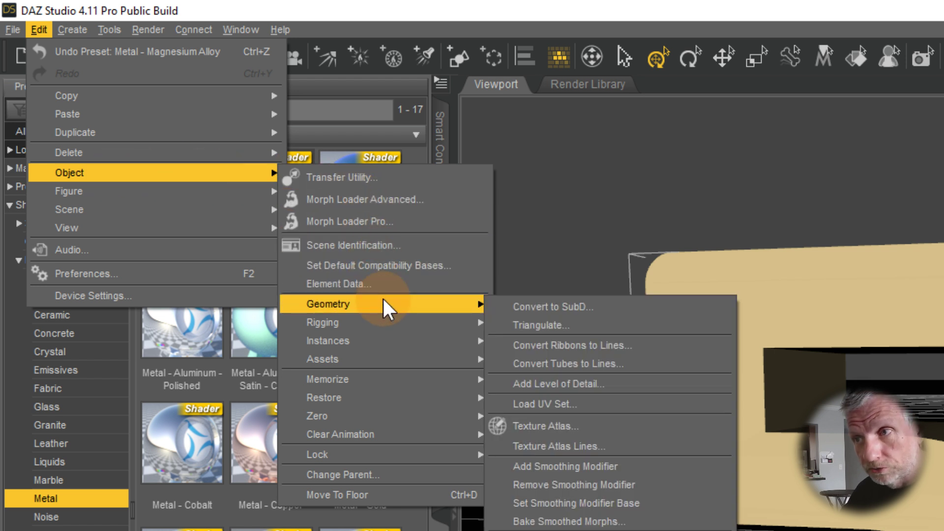
left_click(534, 304)
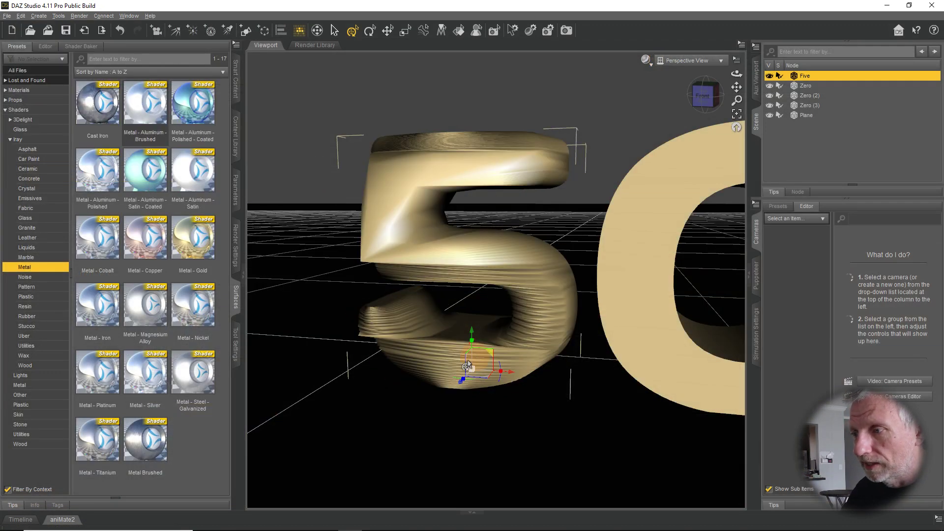
Step: Inspect the converted Five from several angles and compare its mesh with the neighbouring Zero's in Wire Texture Shaded
left_click_drag(461, 311, 479, 315, "alt")
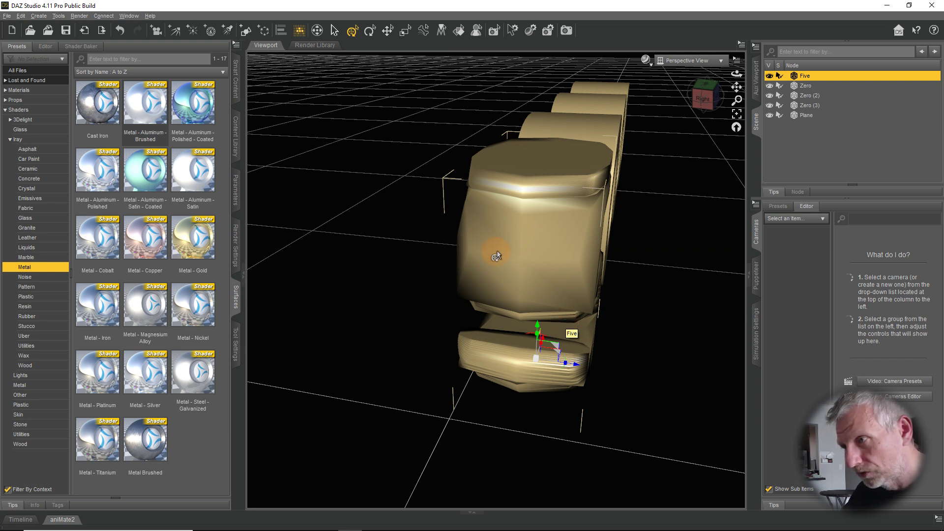
middle_click_drag(524, 256, 517, 246)
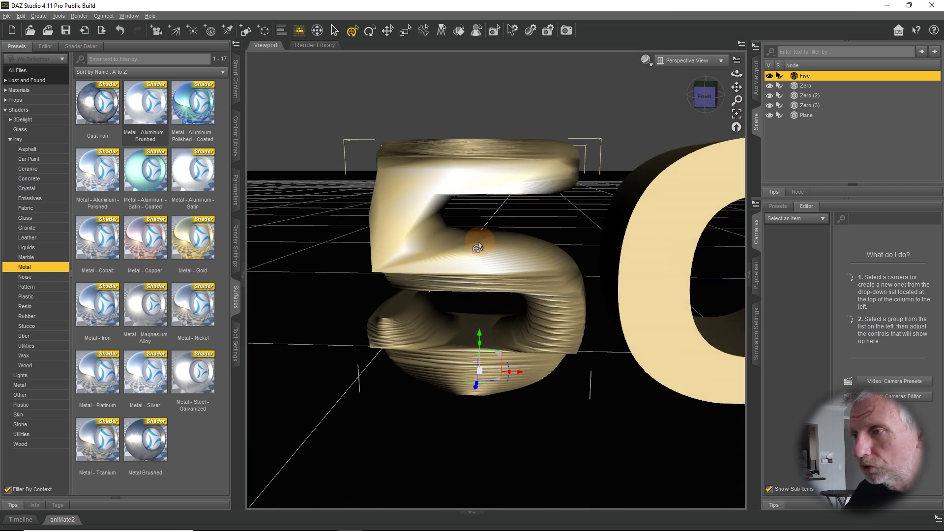
middle_click_drag(535, 291, 529, 278)
left_click(647, 63)
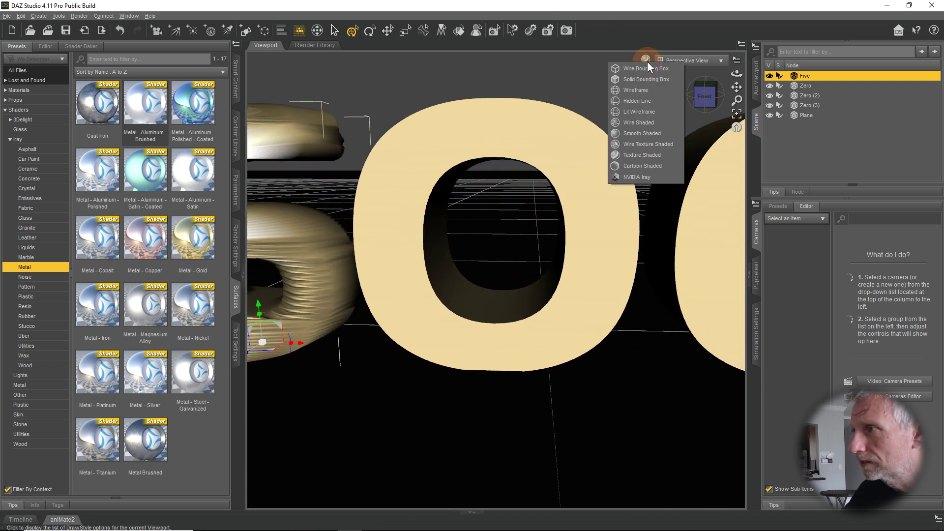
left_click(657, 140)
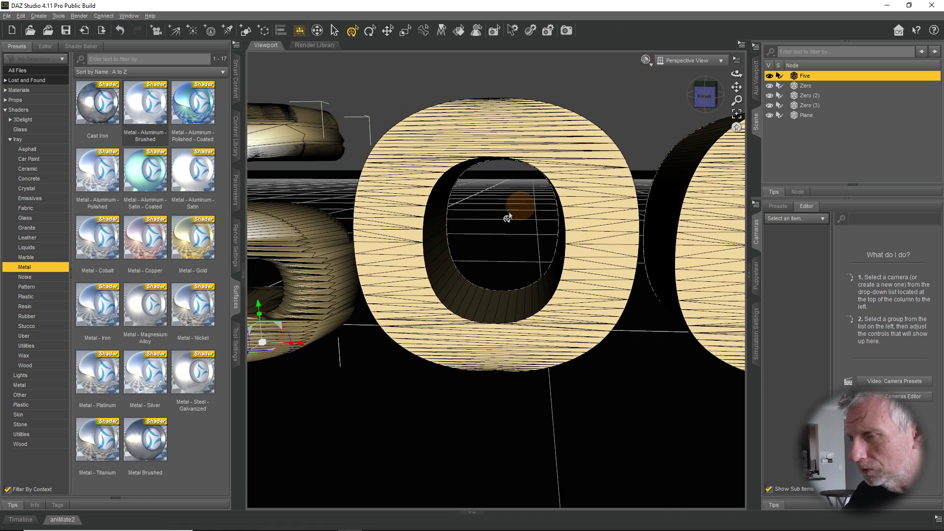
key("ctrl+f")
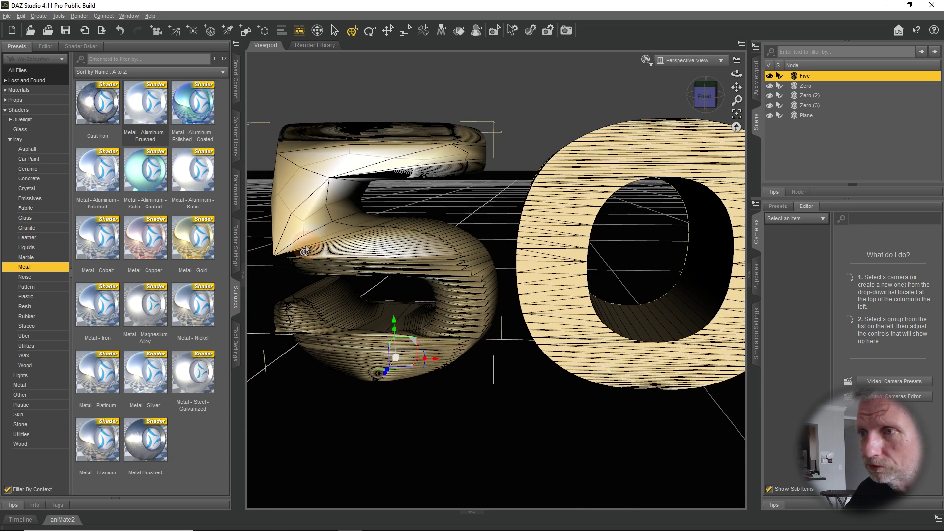
left_click_drag(545, 222, 545, 222)
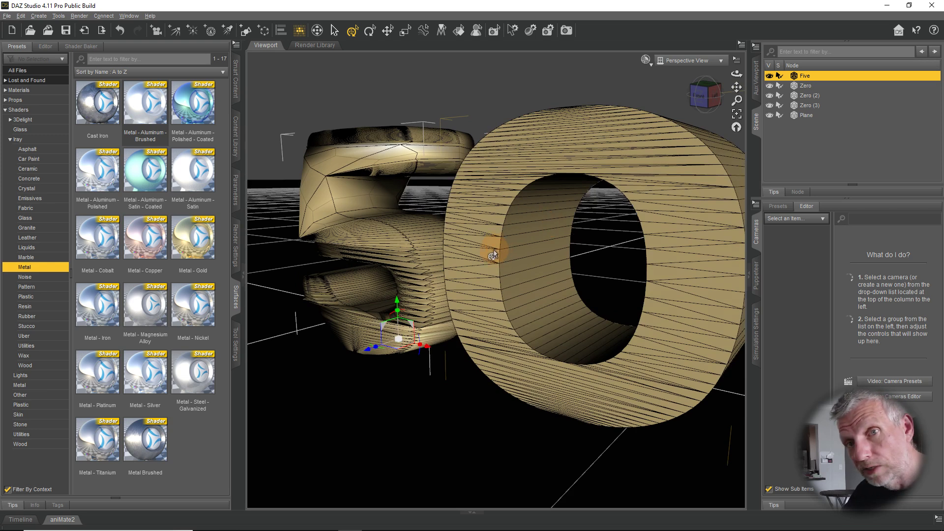
left_click_drag(494, 250, 524, 239)
middle_click_drag(524, 239, 527, 238)
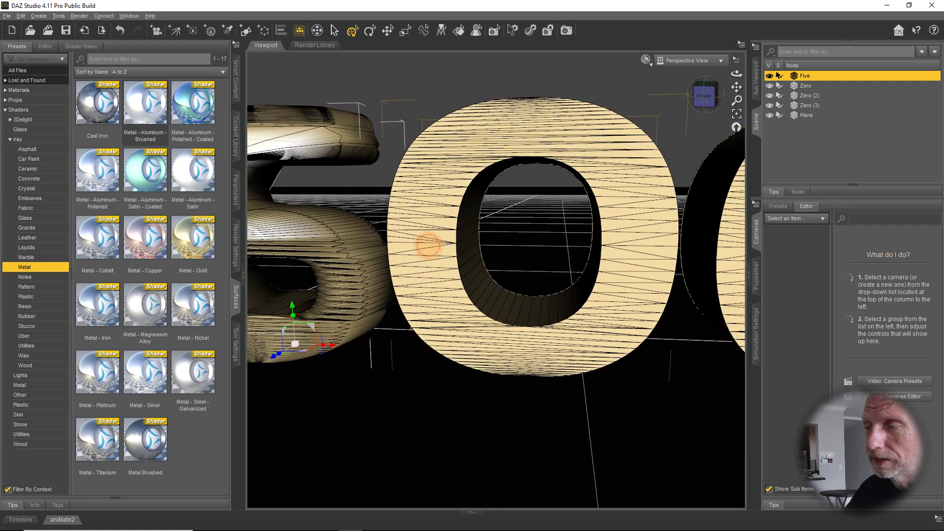
middle_click_drag(428, 245, 564, 140)
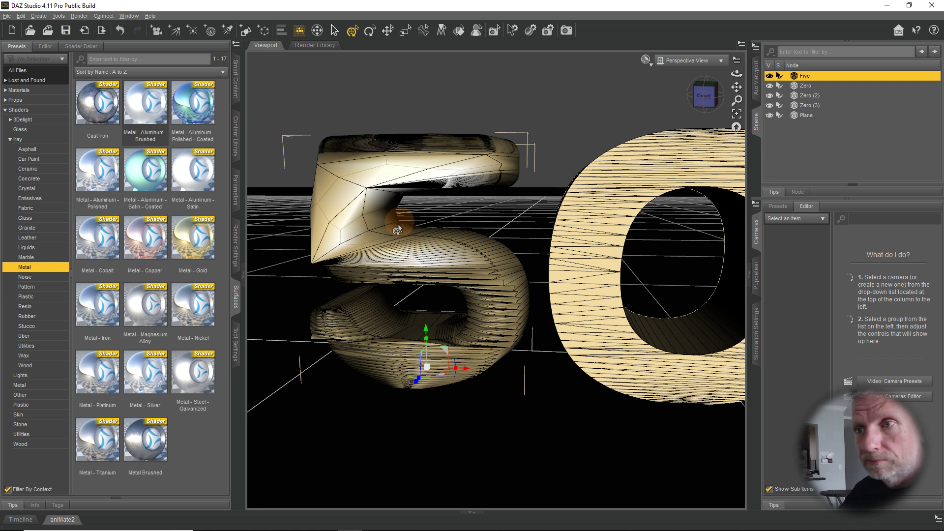
Step: Compare the Mesh Resolution parameters and available resolution levels of the Zero and the Five
left_click(235, 190)
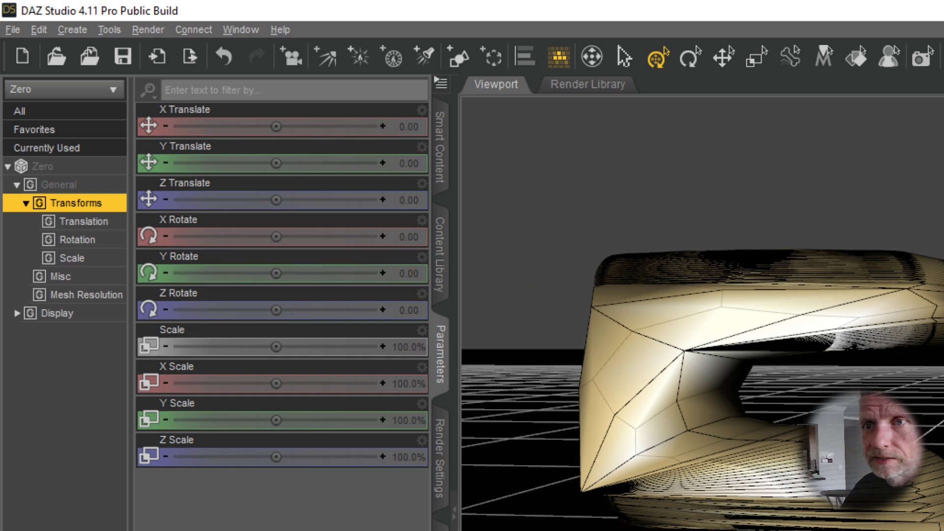
left_click(93, 278)
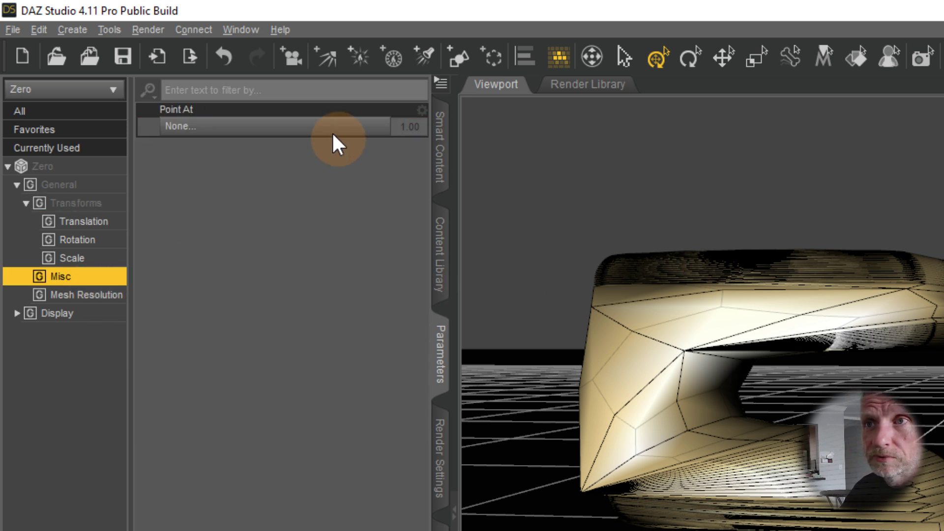
left_click(99, 294)
left_click(314, 129)
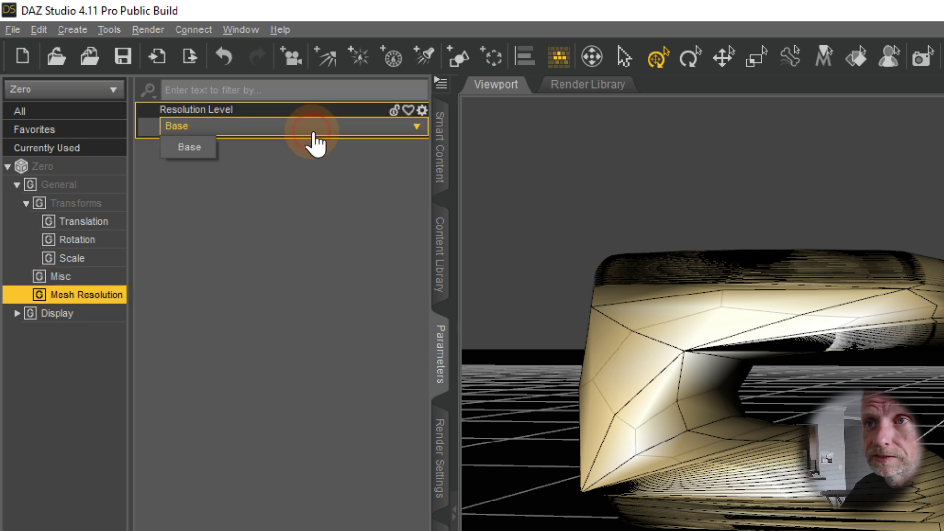
left_click(325, 162)
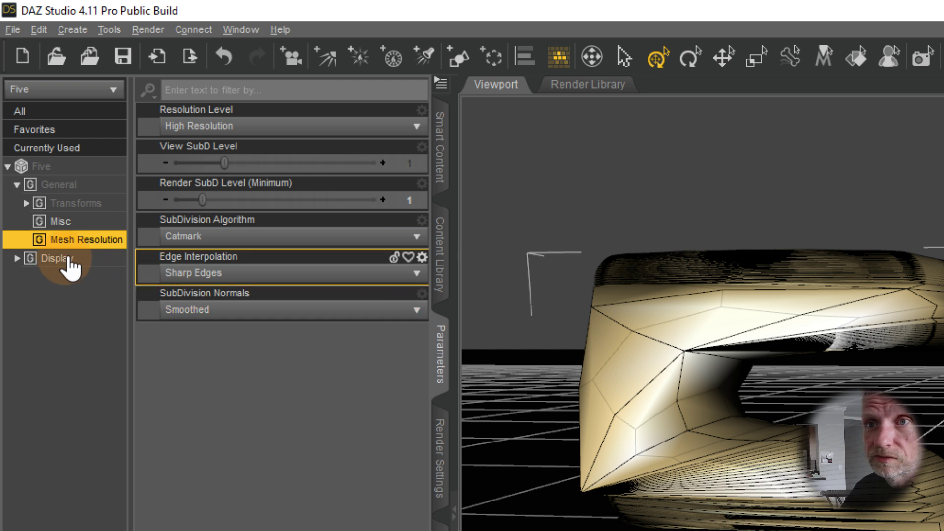
left_click(314, 148)
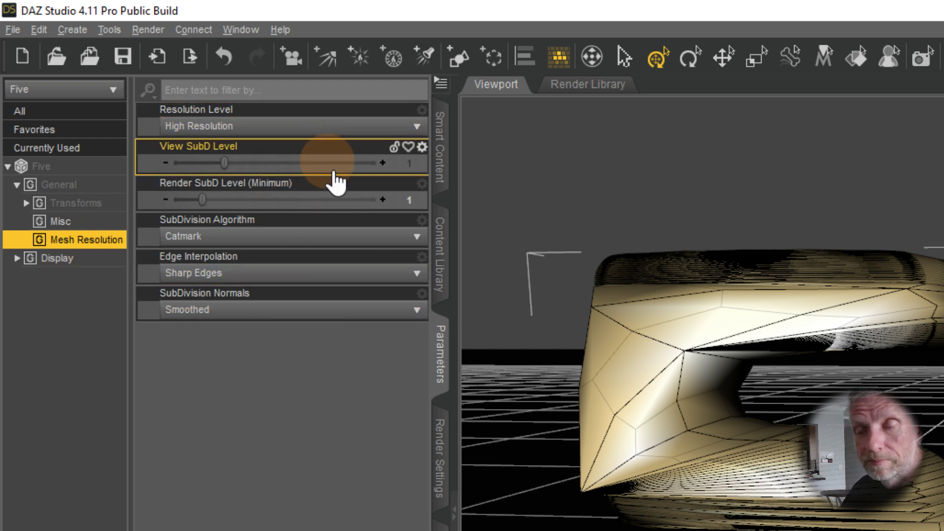
left_click(268, 129)
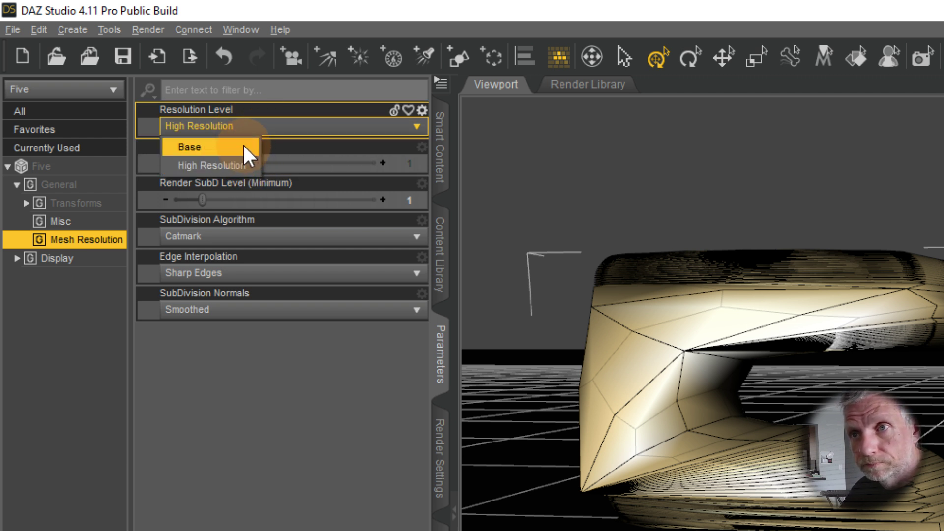
left_click(300, 369)
Step: Try a View SubD Level of 4 on the Five, then restore it to 1
left_click(235, 207)
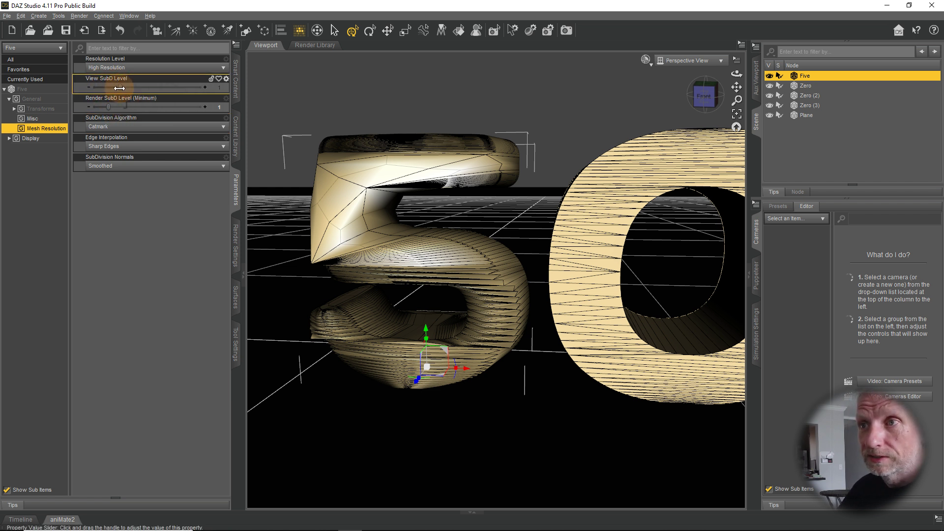
left_click_drag(124, 88, 142, 89)
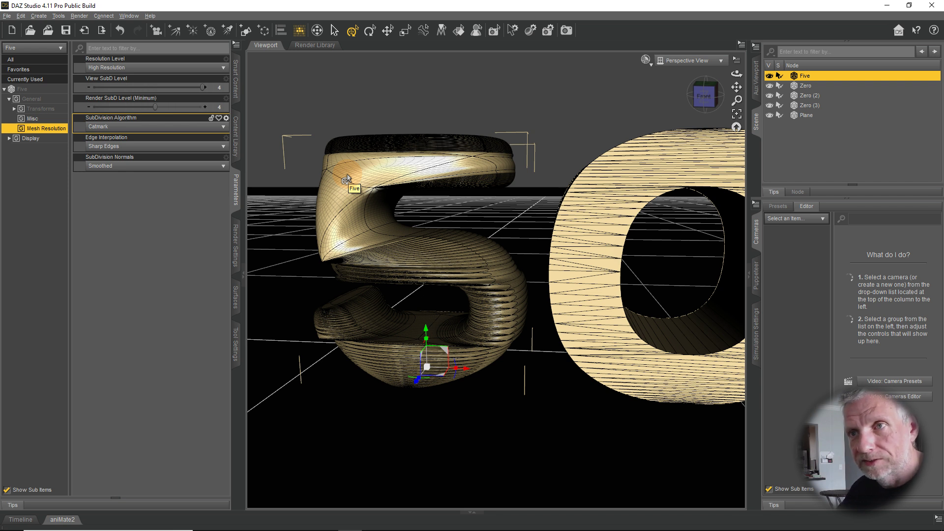
left_click_drag(203, 87, 127, 87)
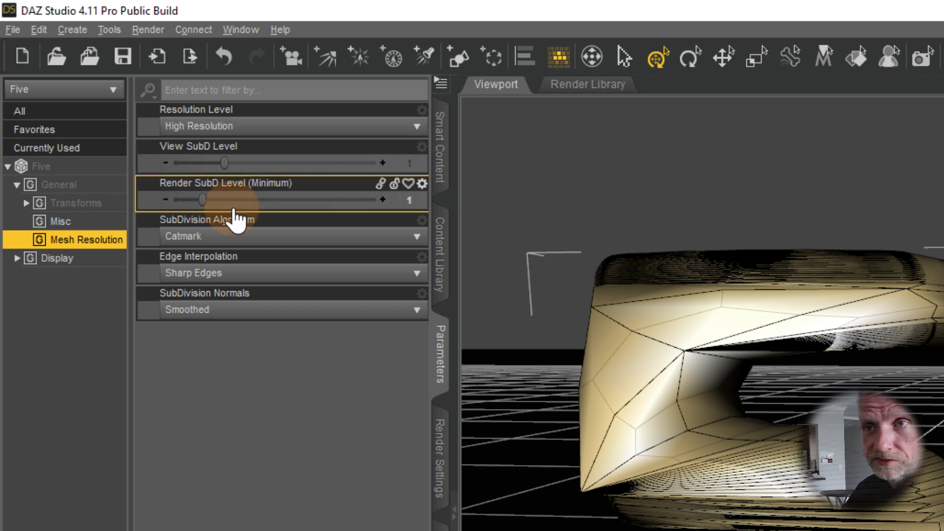
Step: Set the Five's Resolution Level to Base and return the viewport to Texture Shaded
left_click(262, 132)
left_click(252, 144)
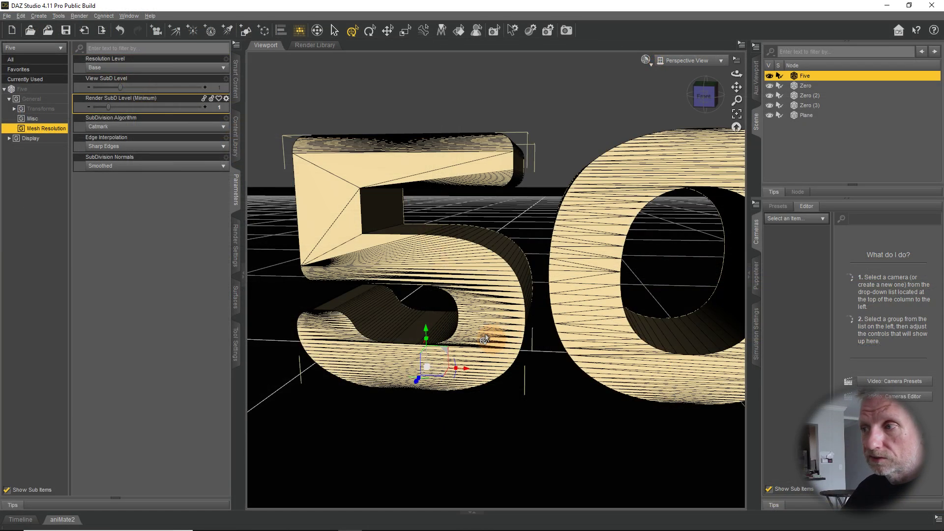
left_click(645, 59)
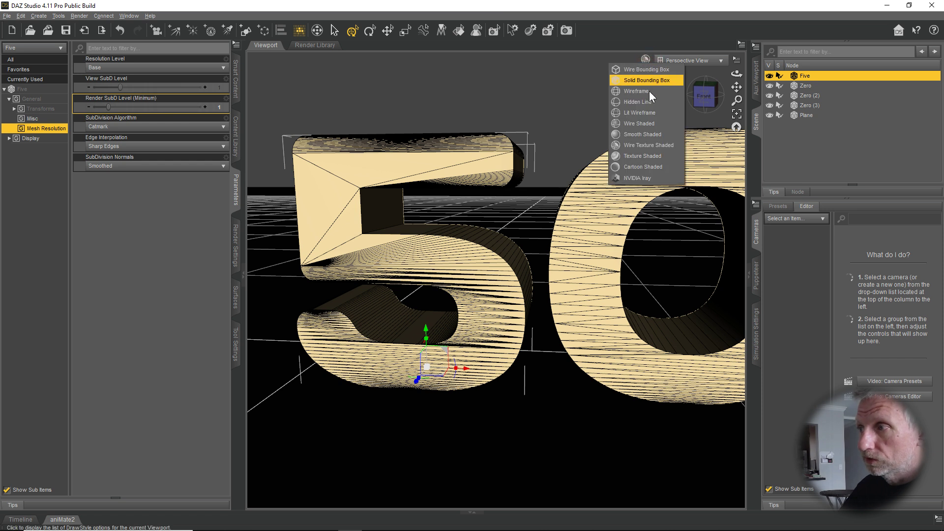
left_click(656, 155)
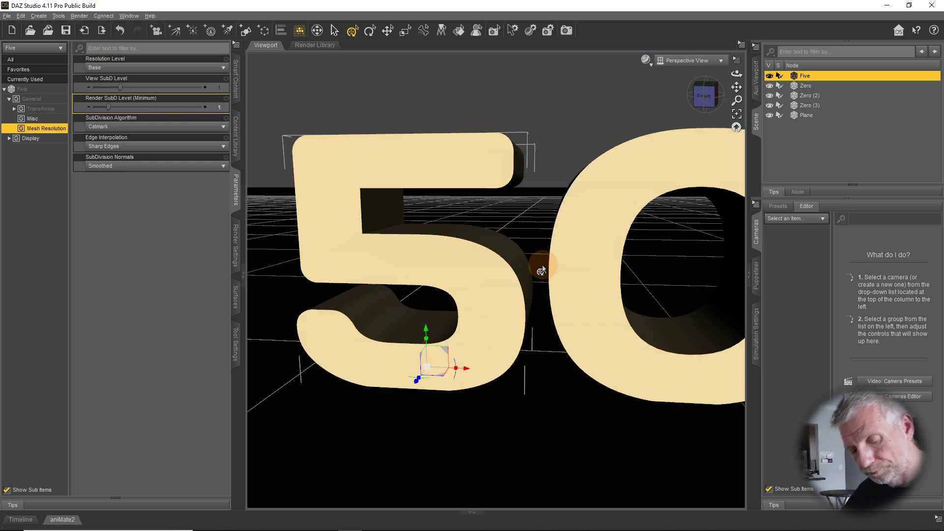
Step: Examine the whole 5000 text from the front and reselect the Five
scroll(542, 266, "down", 6)
scroll(541, 271, "up", 2)
right_click_drag(543, 266, 505, 268)
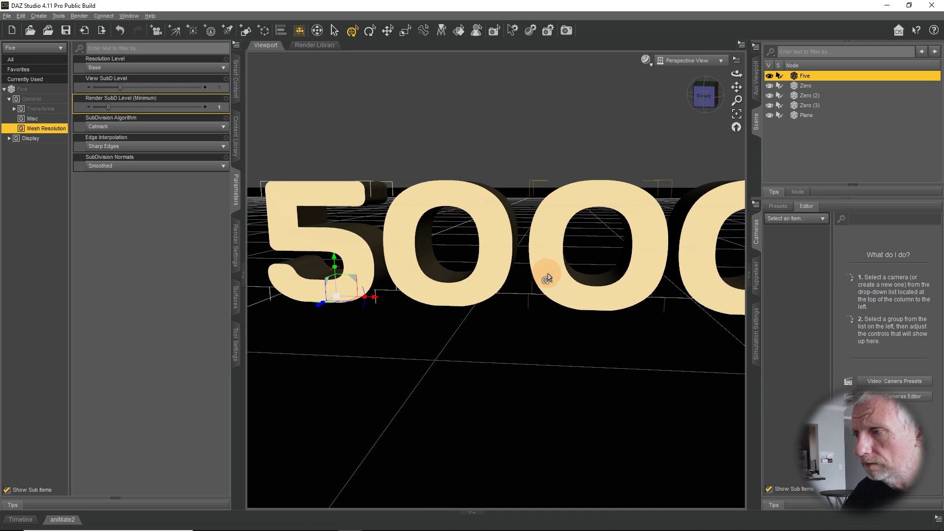
scroll(546, 277, "down", 4)
middle_click_drag(548, 274, 515, 271)
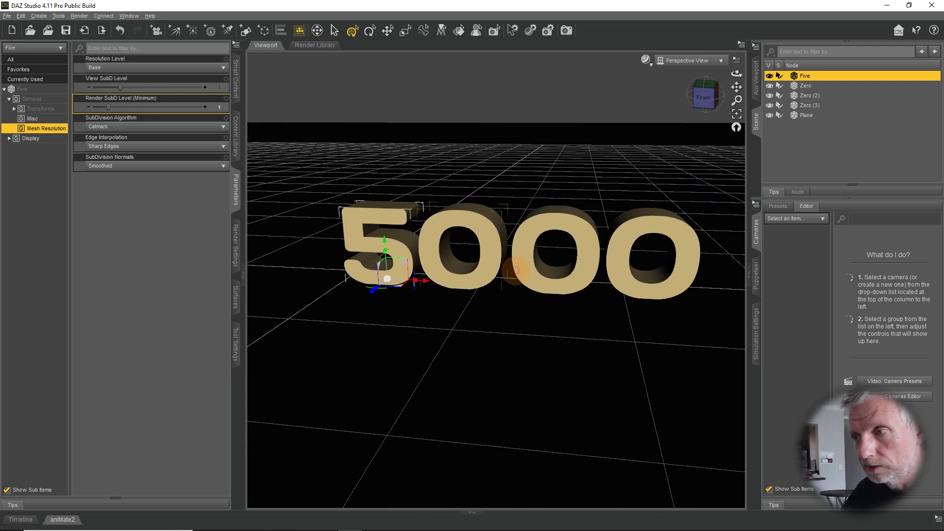
left_click(514, 270)
middle_click_drag(509, 261, 527, 273)
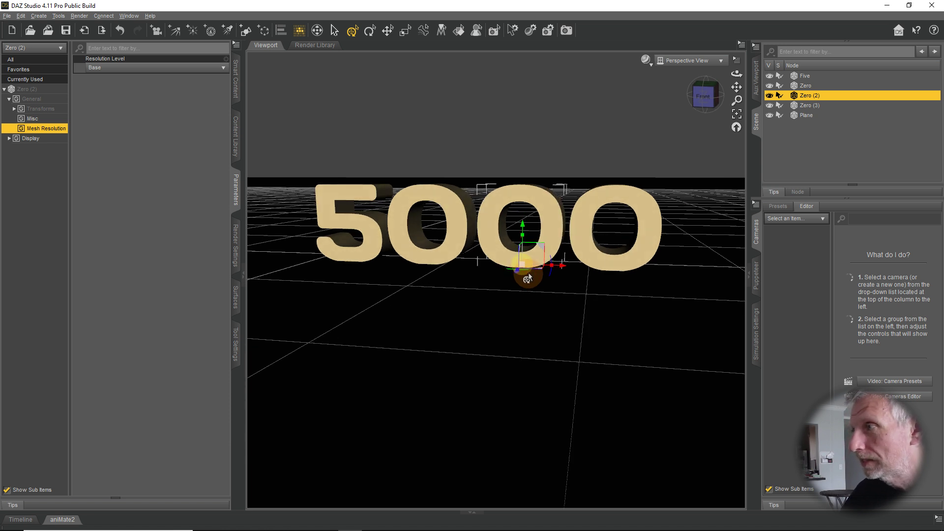
left_click(804, 75)
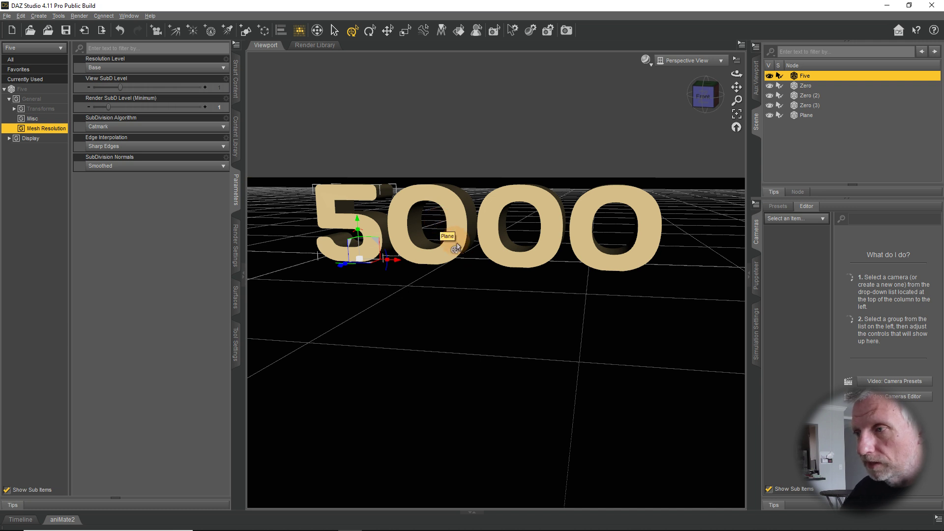
scroll(465, 255, "up", 3)
middle_click_drag(397, 257, 407, 259)
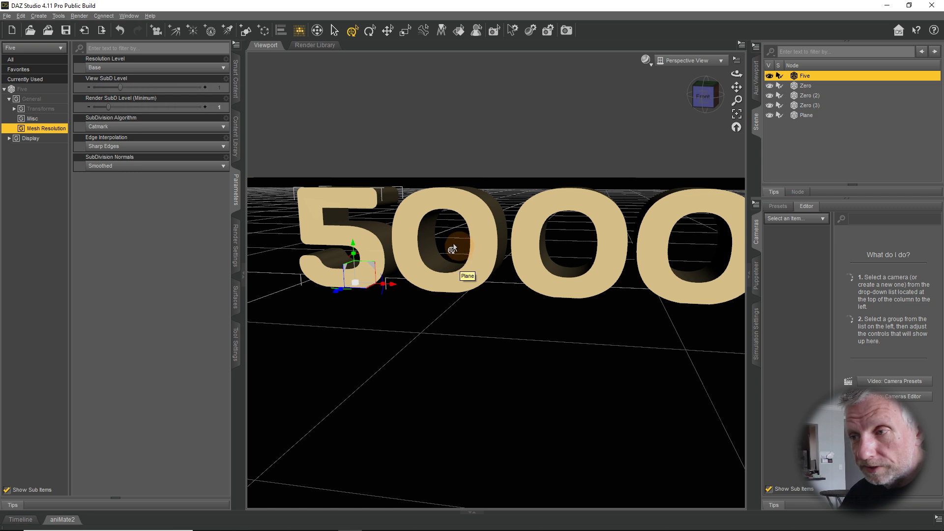
Step: Display the Timeline and, at frame 0, raise the Five vertically along its Y axis above the row of zeros
left_click(62, 520)
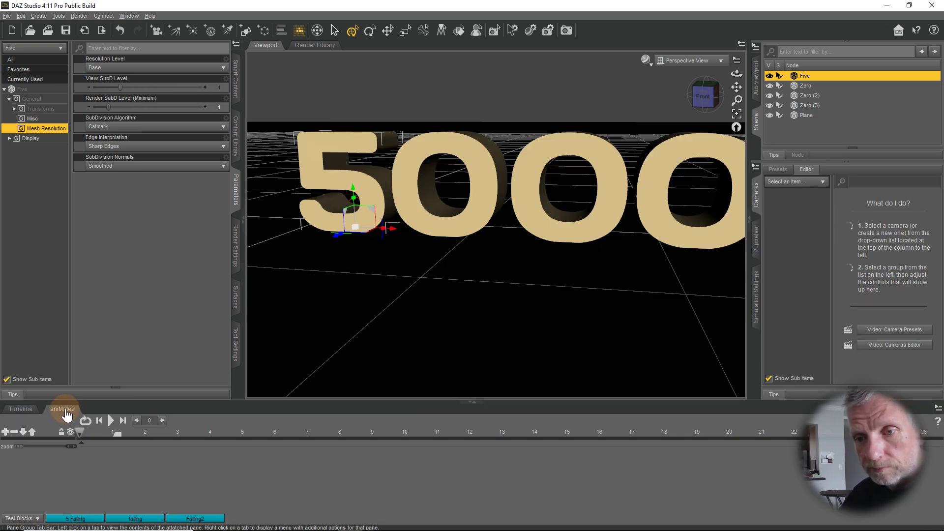
left_click(22, 412)
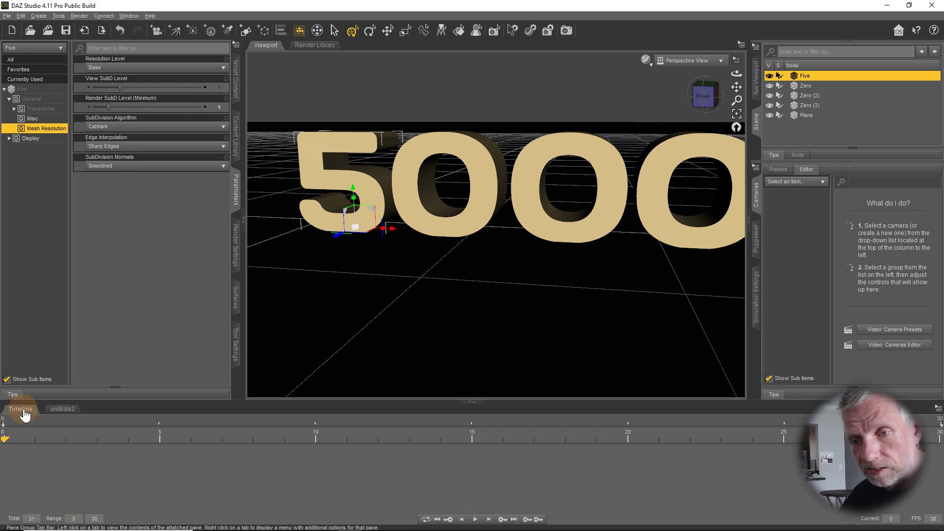
left_click(61, 410)
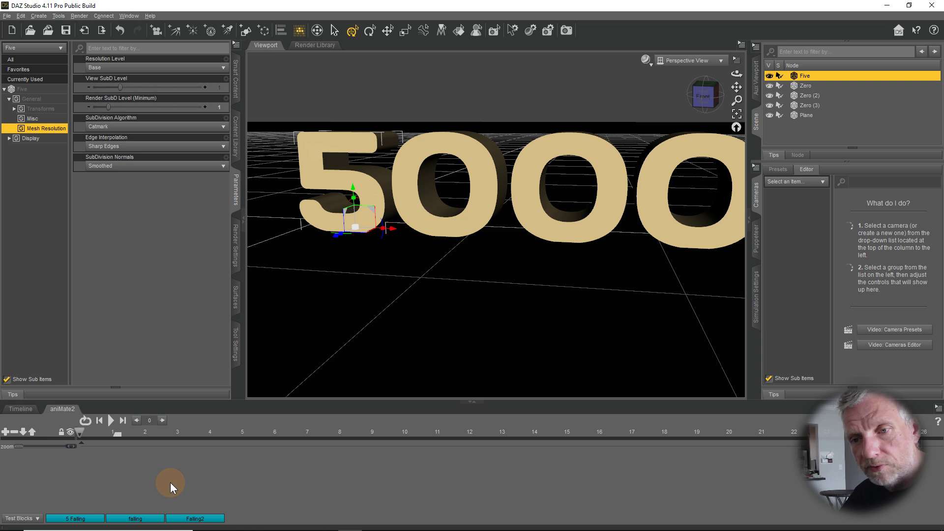
left_click(21, 411)
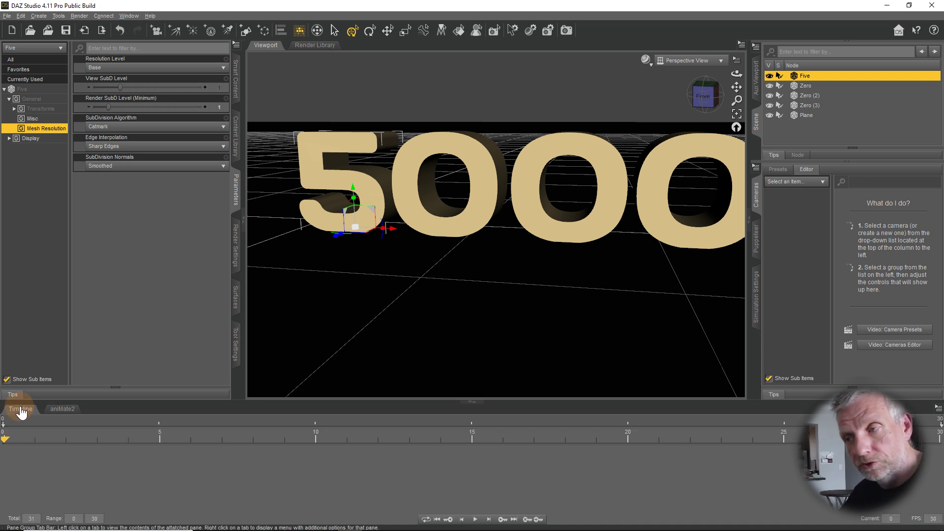
left_click_drag(358, 318, 412, 328)
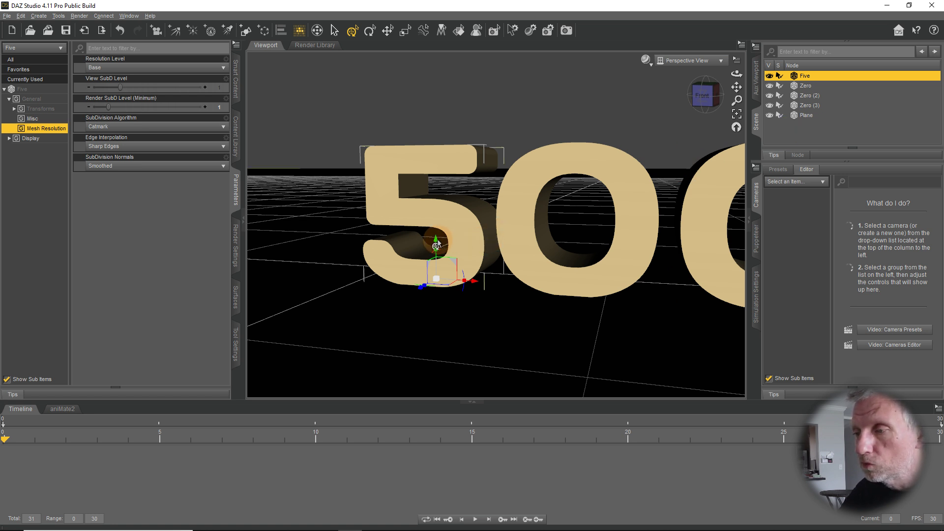
left_click_drag(435, 245, 453, 111)
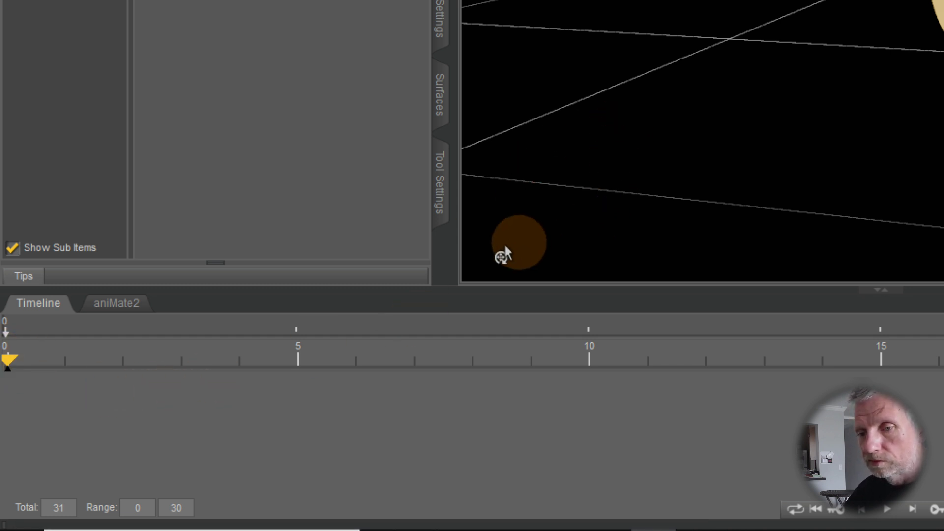
Step: At frame 5 on the Timeline, lower the Five back down into line with the row of zeros
left_click_drag(26, 368, 302, 393)
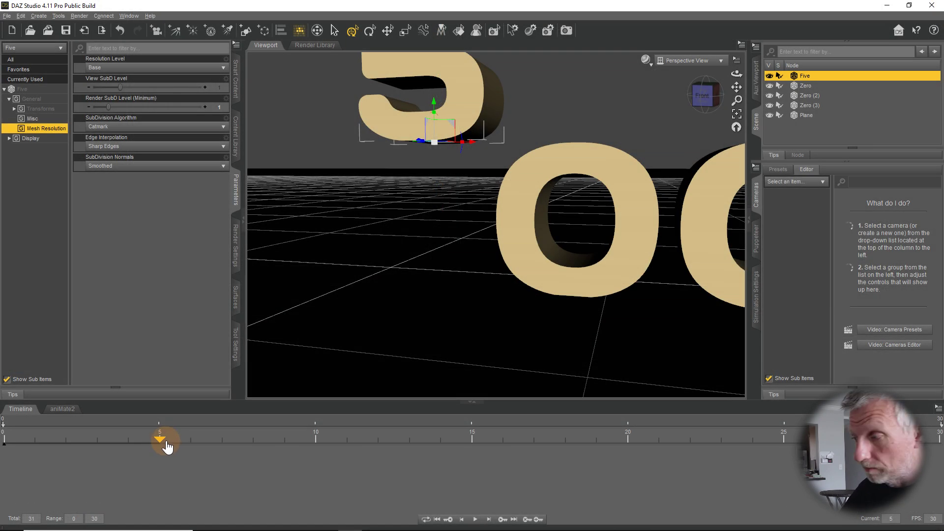
scroll(364, 295, "down", 5)
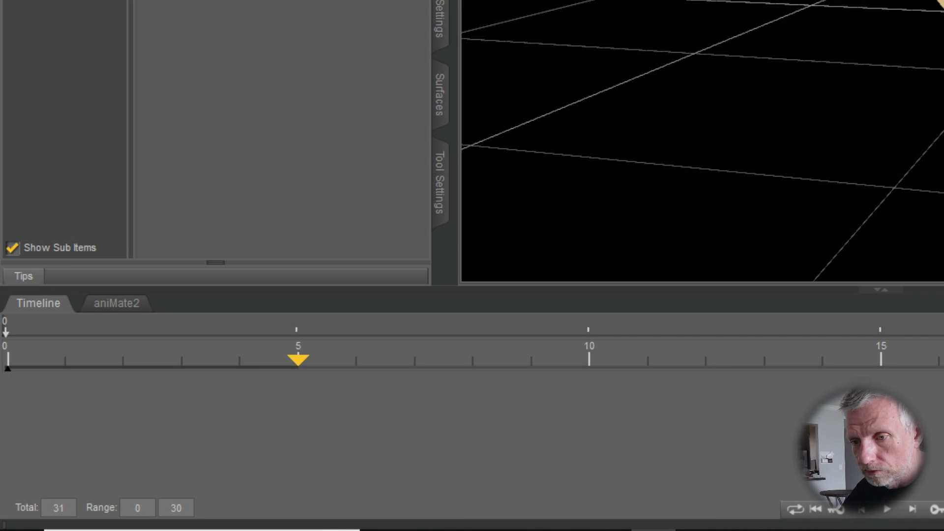
left_click_drag(864, 0, 864, 1)
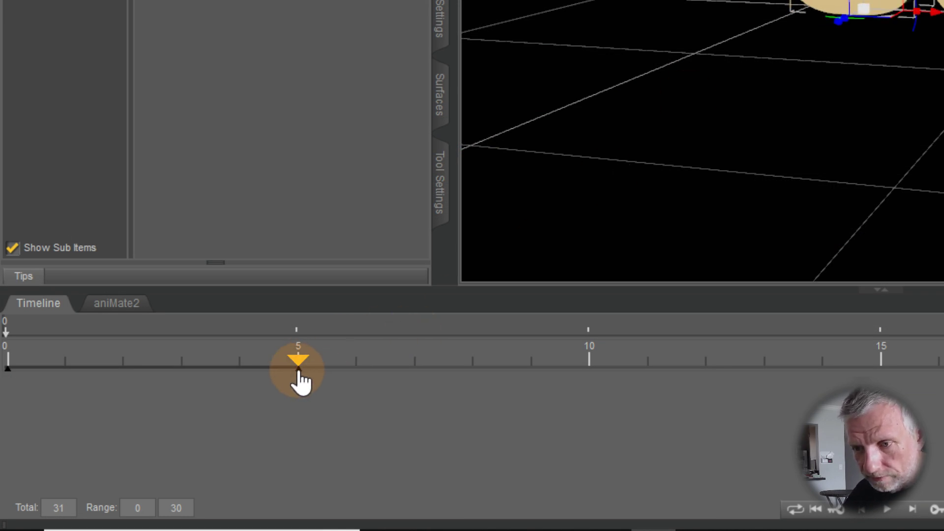
Step: Scrub the Timeline around frame 5 and across the full range to examine the Five's motion and keyframes
left_click_drag(270, 366, 332, 374)
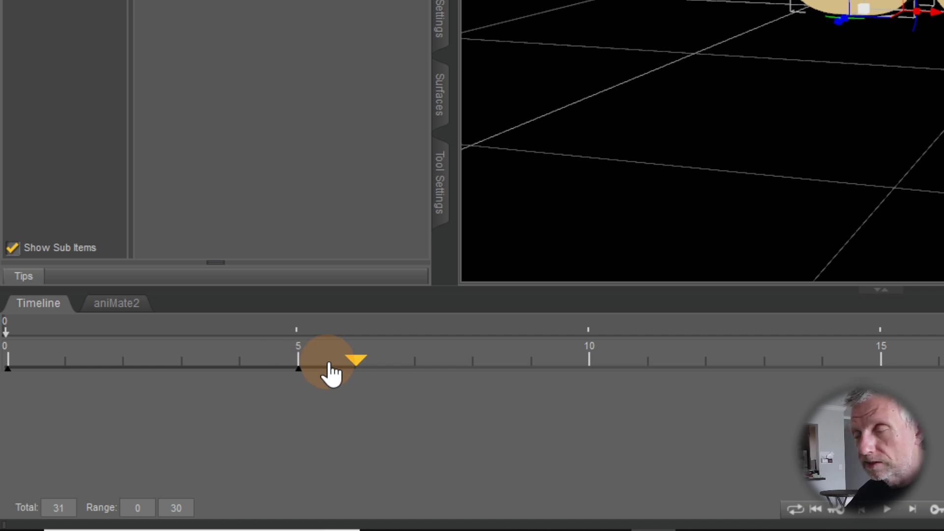
left_click_drag(332, 375, 363, 375)
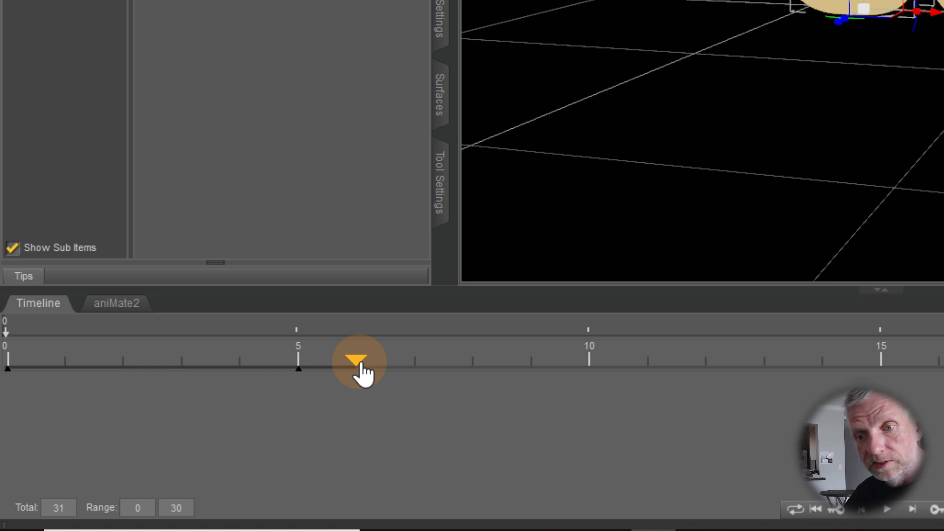
left_click_drag(363, 374, 305, 377)
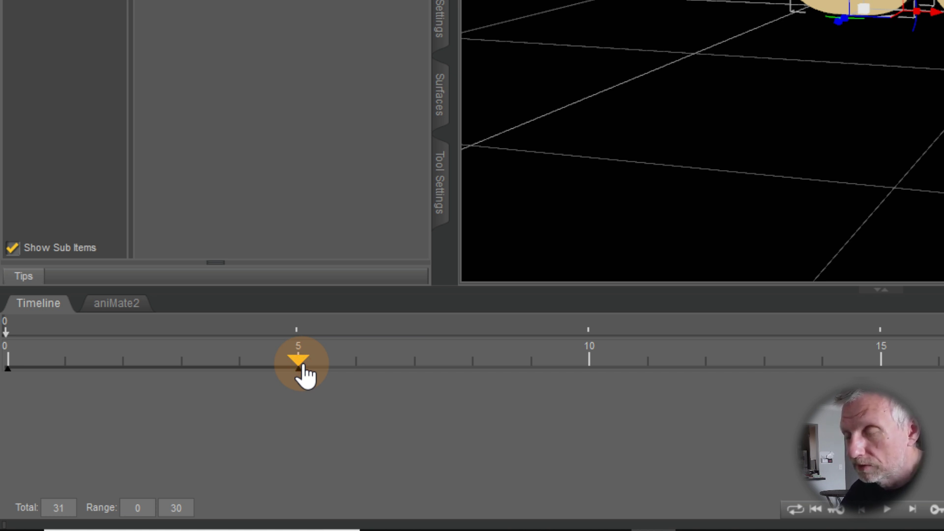
left_click_drag(305, 377, 943, 359)
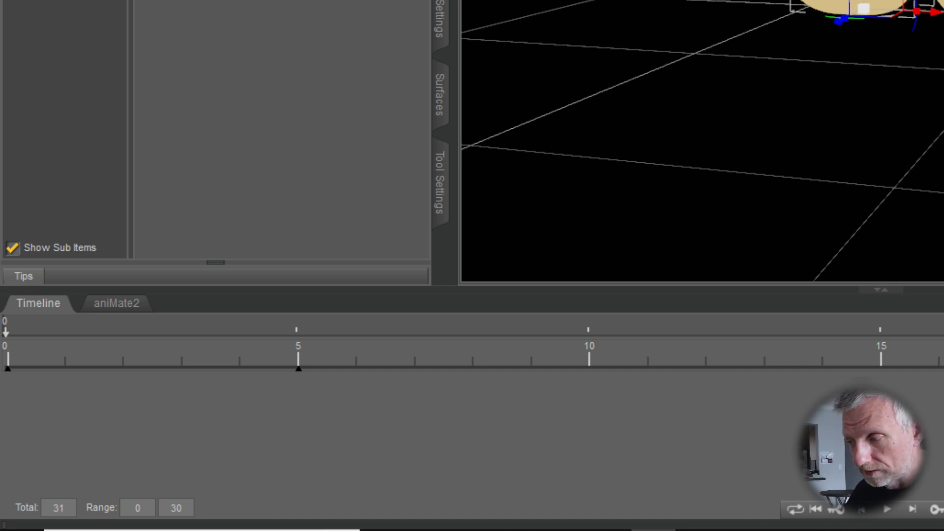
mouse_move(941, 356)
left_mouse_down()
mouse_move(71, 301)
mouse_move(5, 332)
left_mouse_up()
left_click_drag(941, 322, 285, 363)
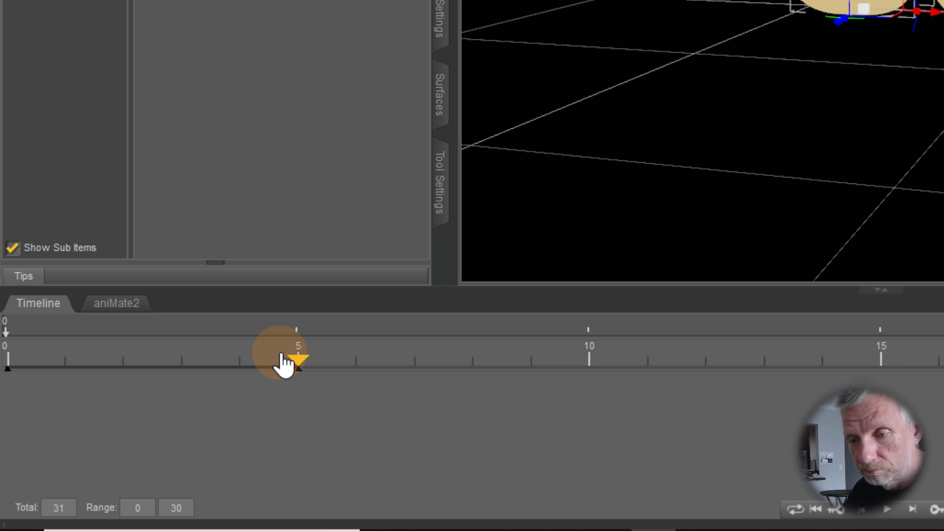
Step: Delete the Five's keyframes at frame 5 and frame 0
left_click(300, 371)
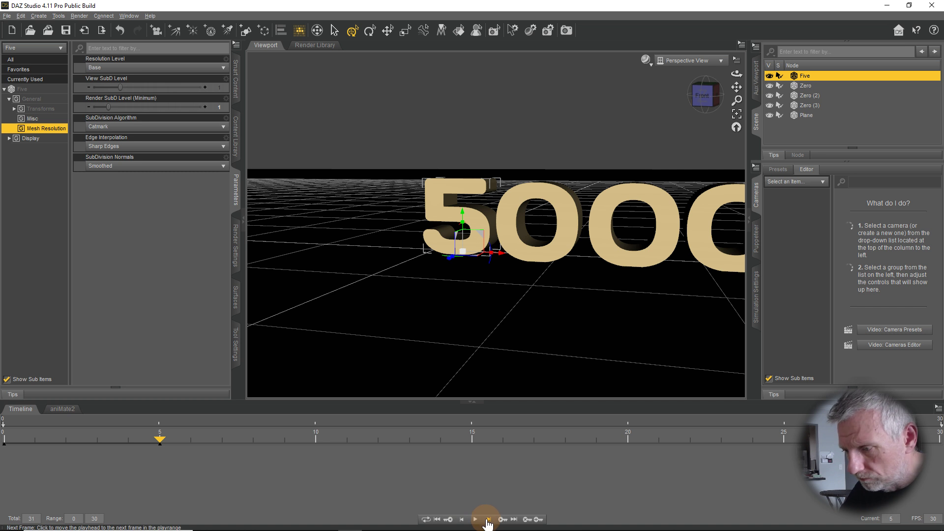
left_click(528, 520)
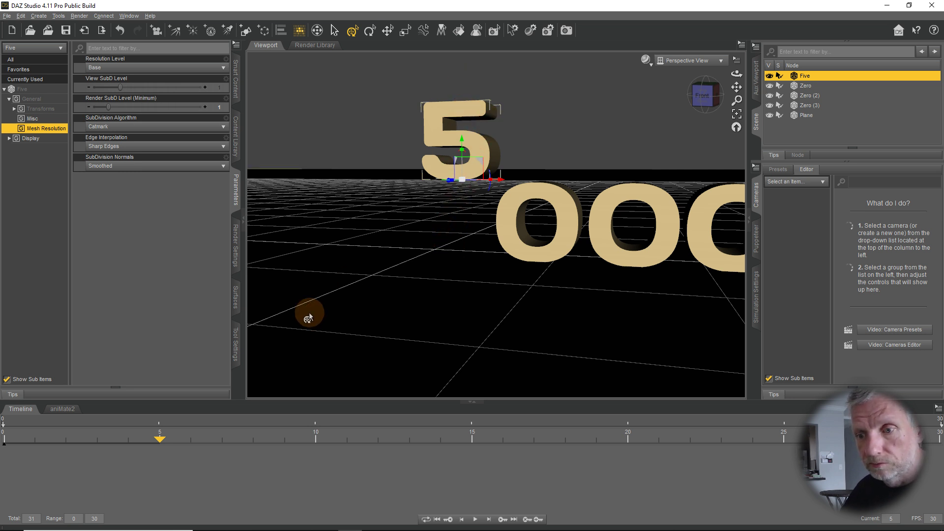
left_click_drag(160, 439, 5, 445)
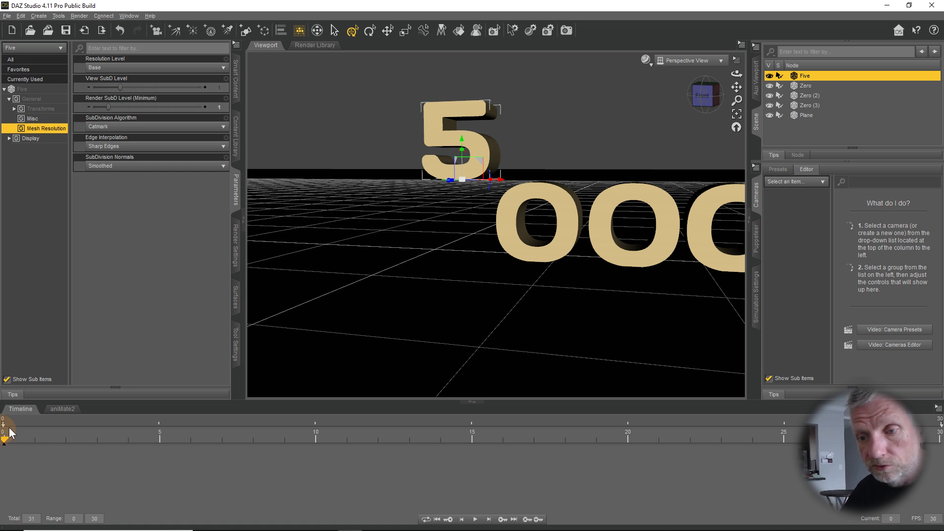
left_click(527, 519)
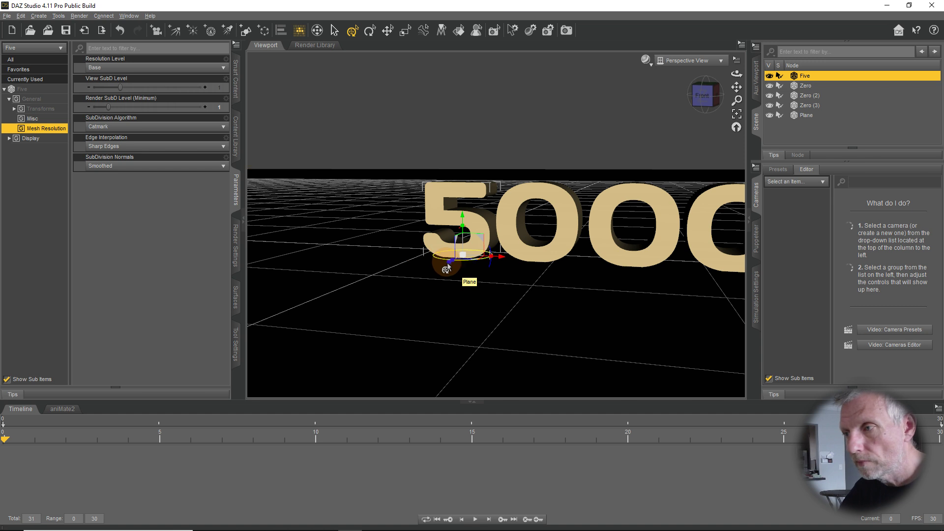
Step: Show the viewport's 16:9 aspect frame and compose the whole 5000 text inside it from the front
scroll(459, 273, "down", 3)
left_click(737, 60)
left_click(739, 113)
middle_click_drag(483, 244, 413, 248)
scroll(485, 244, "up", 3)
scroll(484, 244, "up", 2)
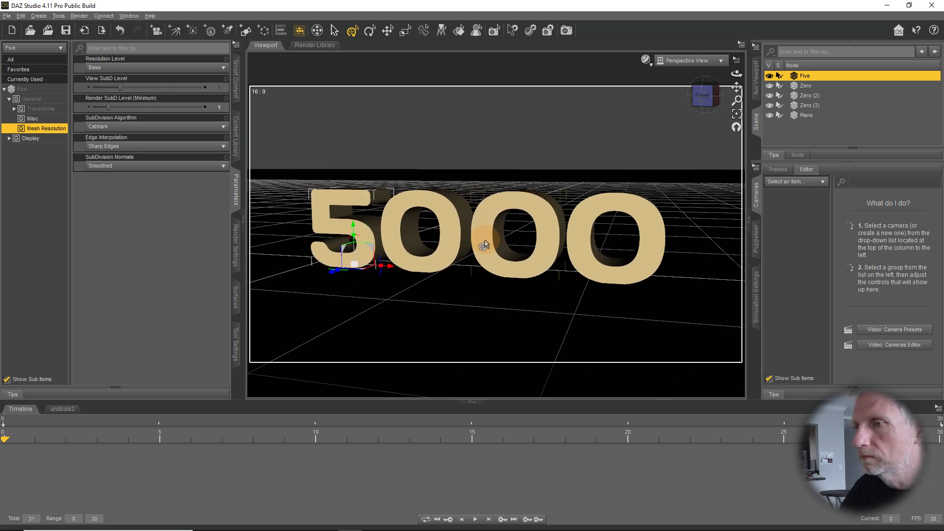
scroll(484, 241, "up", 2)
middle_click_drag(484, 240, 481, 242)
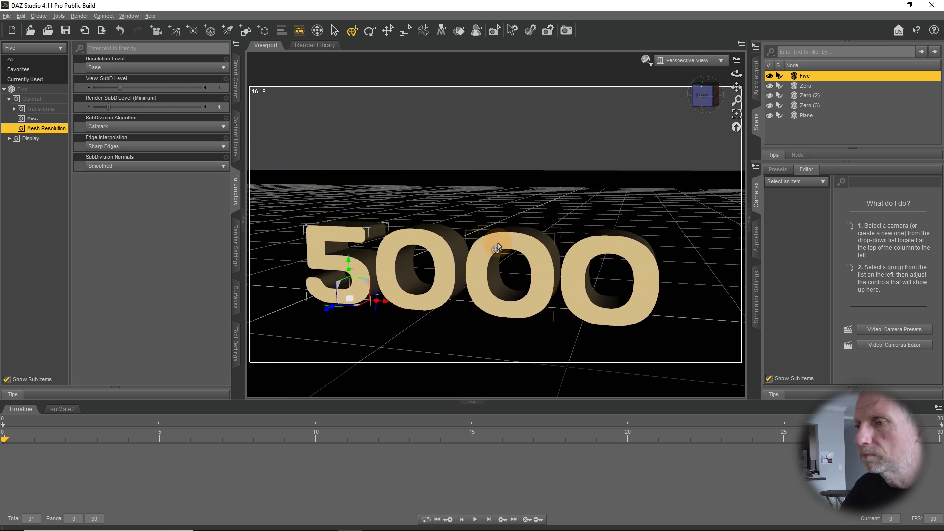
scroll(499, 248, "up", 3)
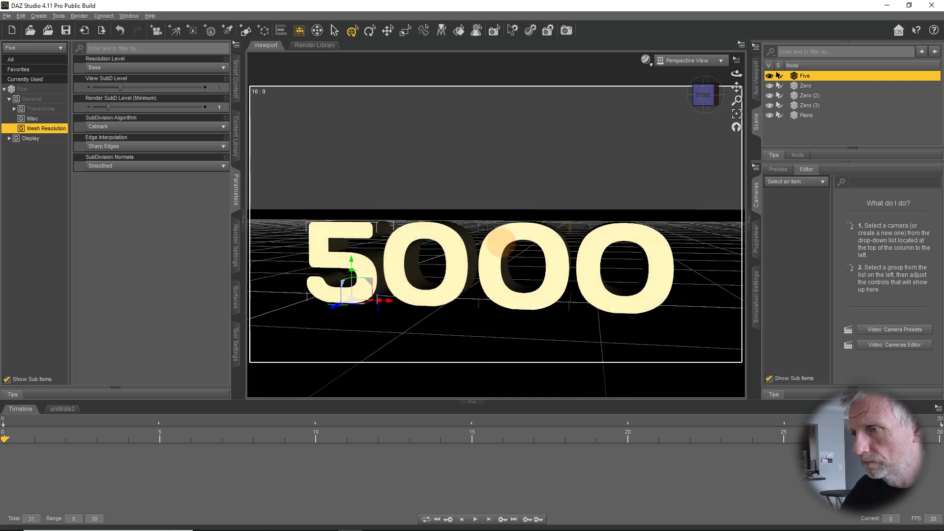
middle_click_drag(497, 250, 496, 249)
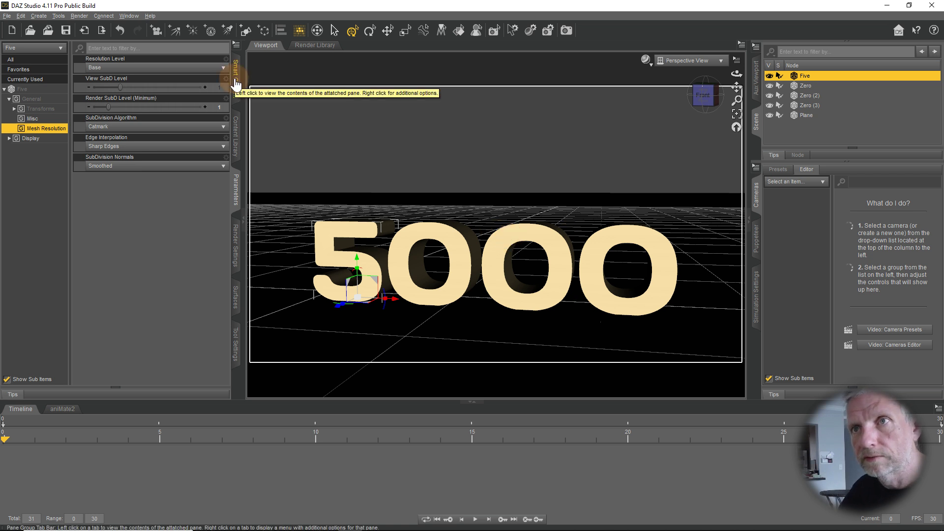
Step: Create a camera named Camera 1 that copies the active Perspective View, and look through it in the viewport
left_click(38, 15)
left_click(49, 39)
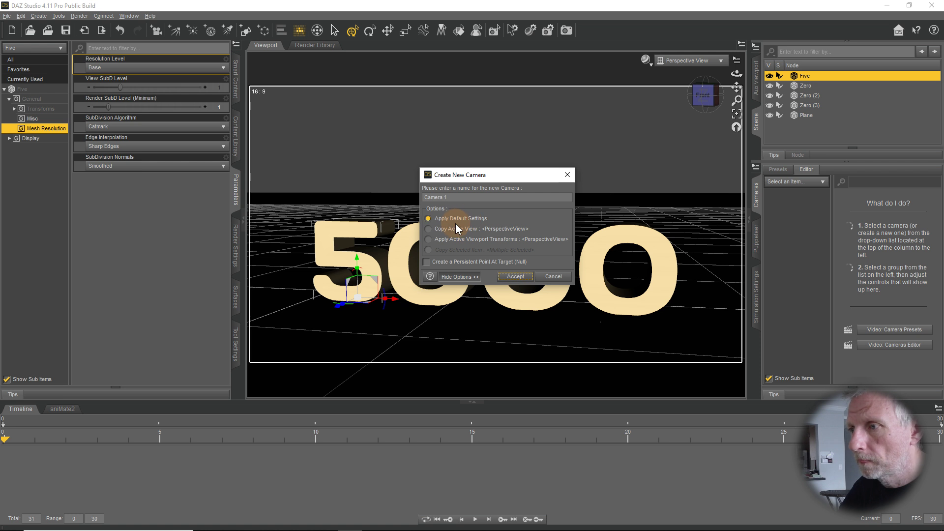
left_click(456, 230)
left_click(515, 277)
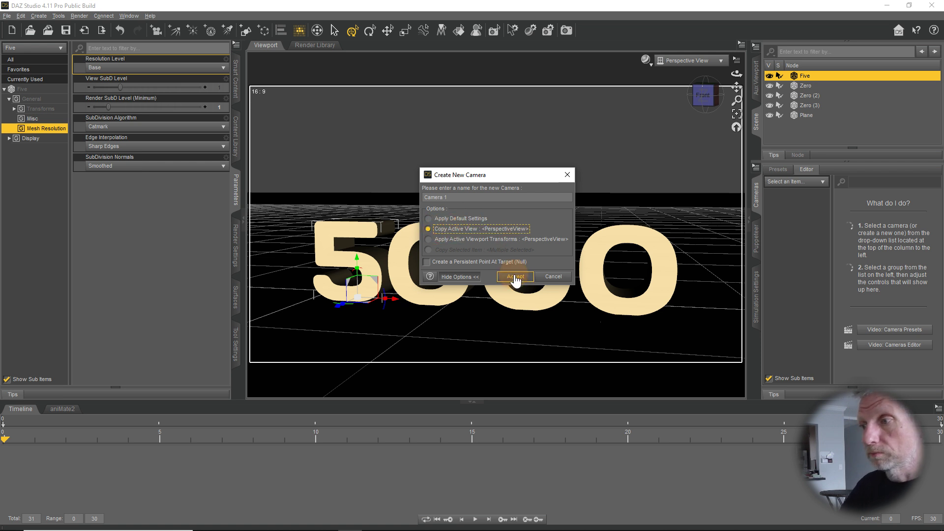
left_click(720, 61)
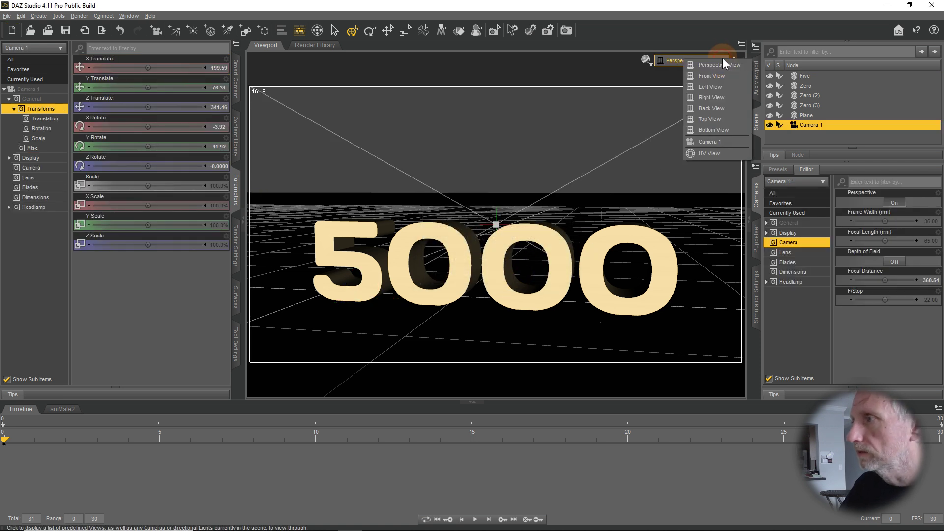
left_click(710, 141)
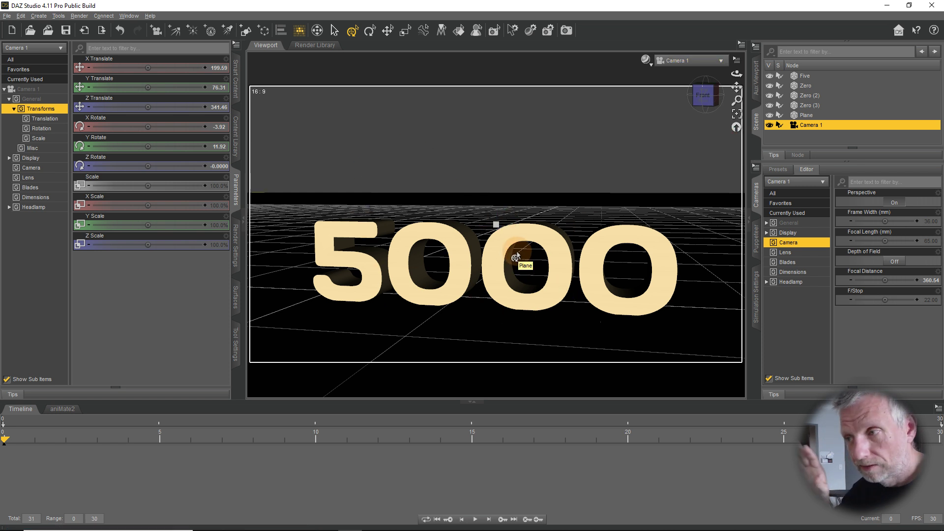
Step: In Perspective View at frame 0, raise the Five high above the zeros and check through Camera 1 that it is out of frame
left_click(710, 64)
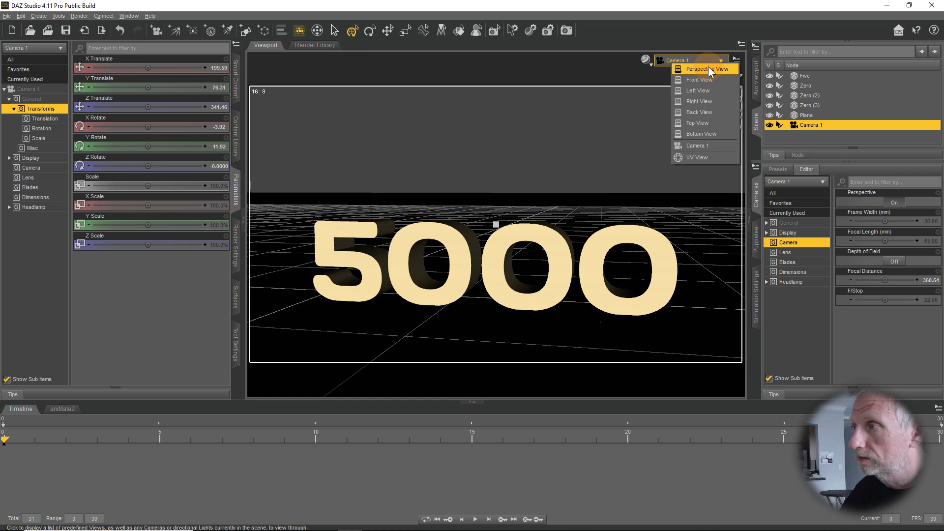
left_click(708, 67)
scroll(568, 182, "down", 5)
middle_click_drag(577, 225, 577, 226)
middle_click_drag(580, 224, 440, 237)
left_click(440, 238)
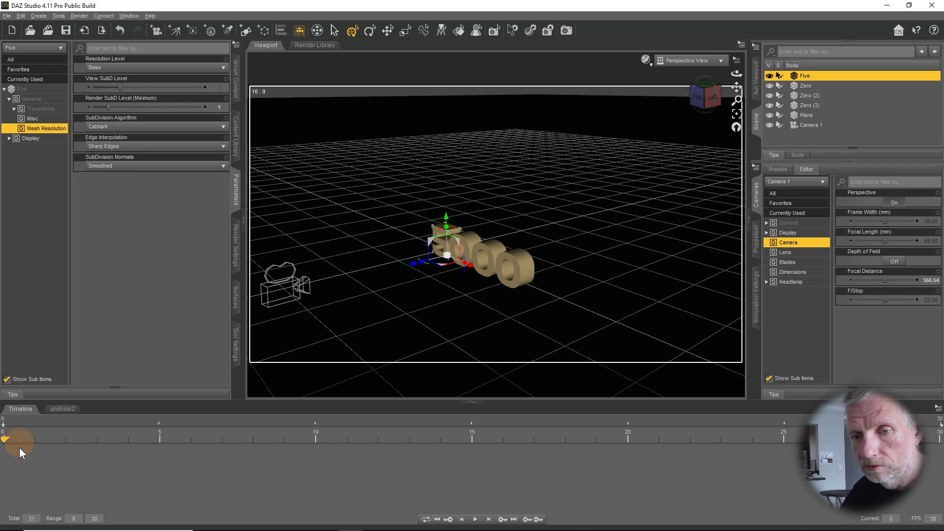
left_click_drag(445, 224, 457, 75)
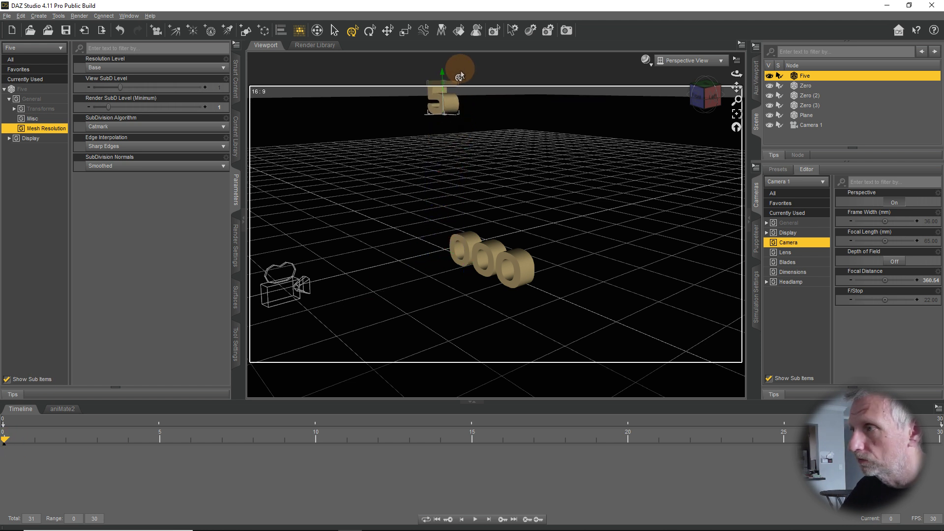
left_click(708, 61)
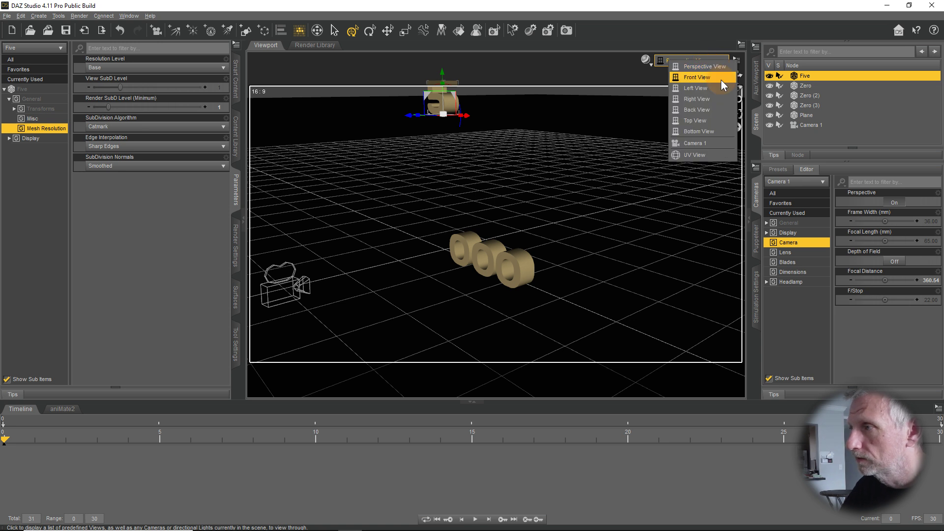
left_click(703, 143)
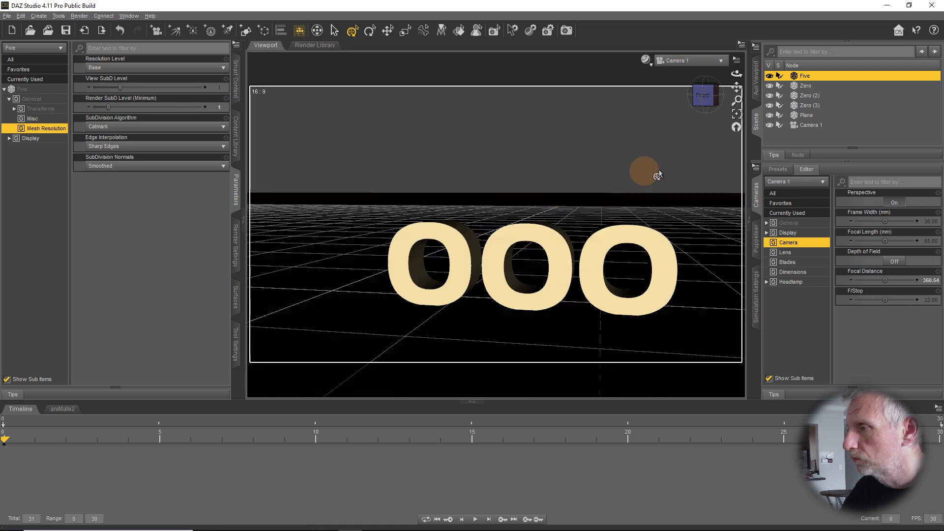
Step: Display the Aux Viewport and set it to look through Camera 1
left_click(757, 84)
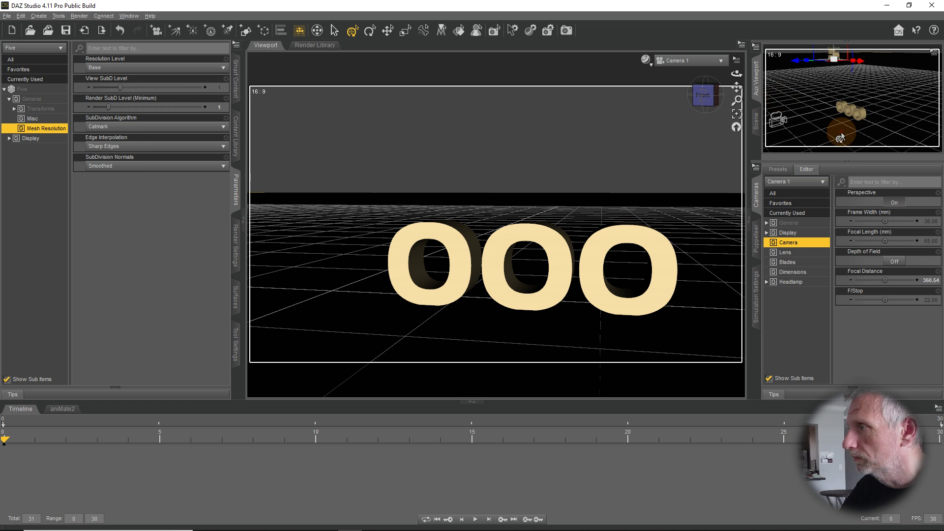
left_click(907, 52)
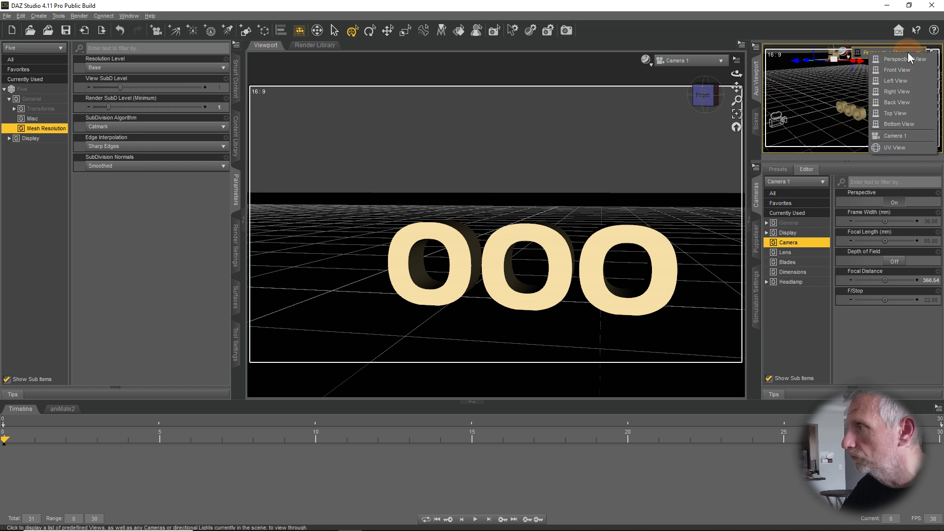
left_click(905, 135)
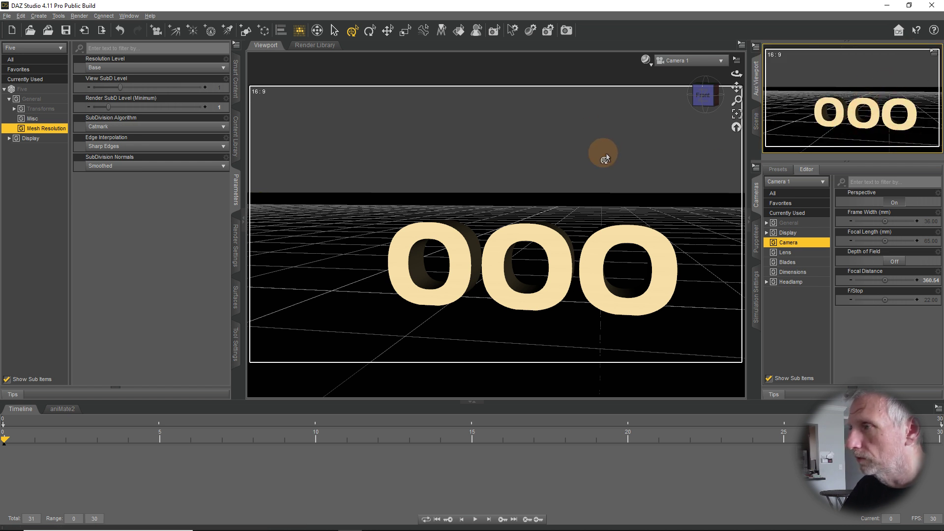
Step: Return the main viewport to Perspective View and lower the Five somewhat, keeping it above Camera 1's frame
left_click(721, 60)
left_click(716, 66)
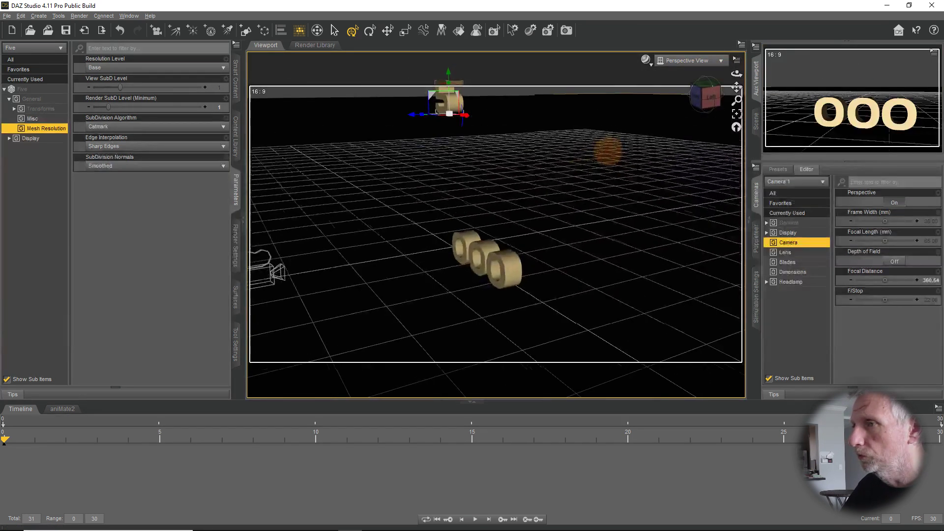
left_click_drag(450, 75, 444, 133)
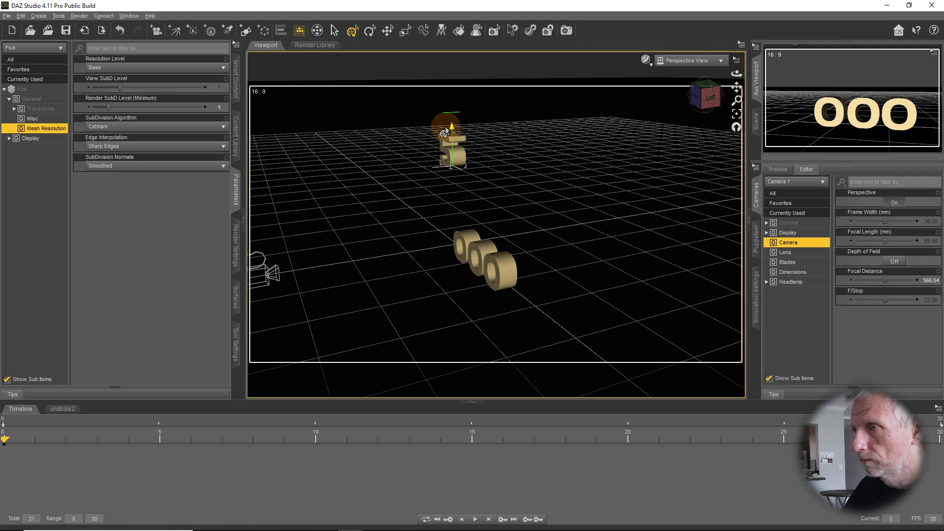
middle_click_drag(411, 186, 406, 189)
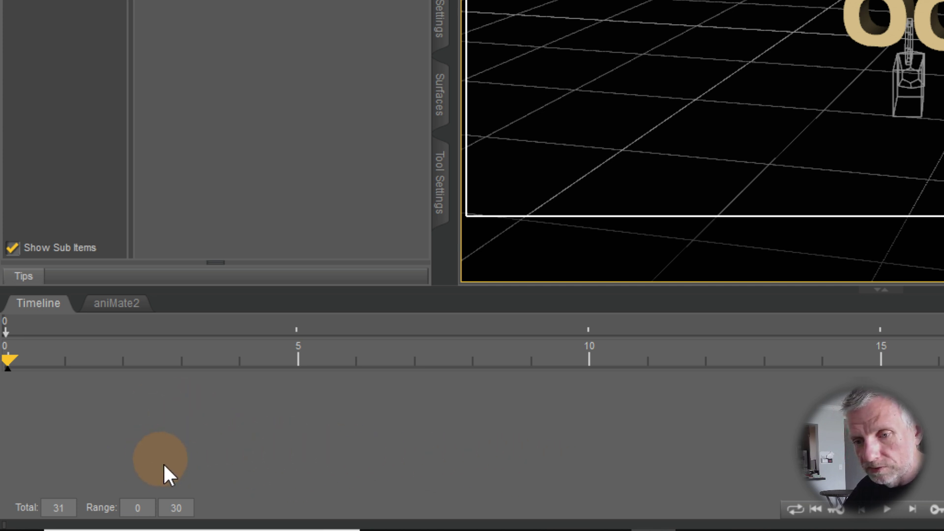
Step: Set the Timeline's total length to 61 frames
left_click(167, 506)
key("End")
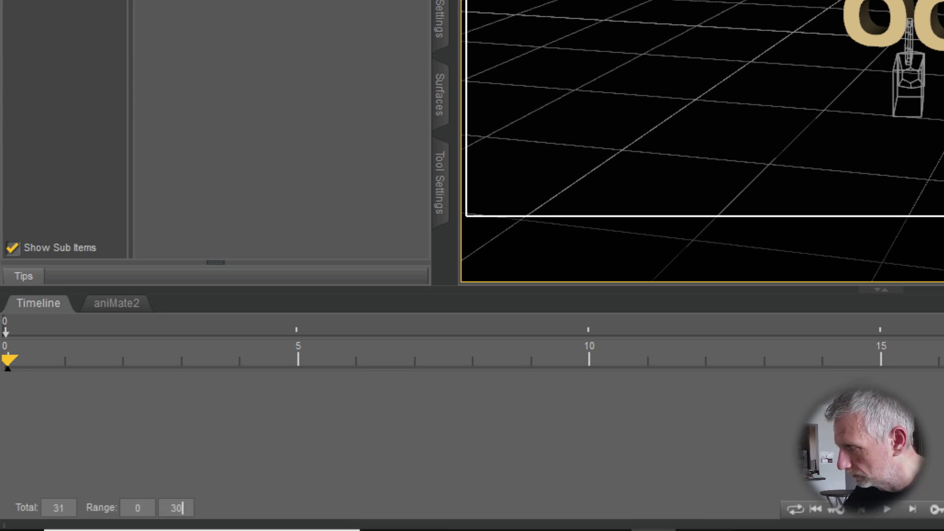
left_click(68, 506)
type("61")
key("Return")
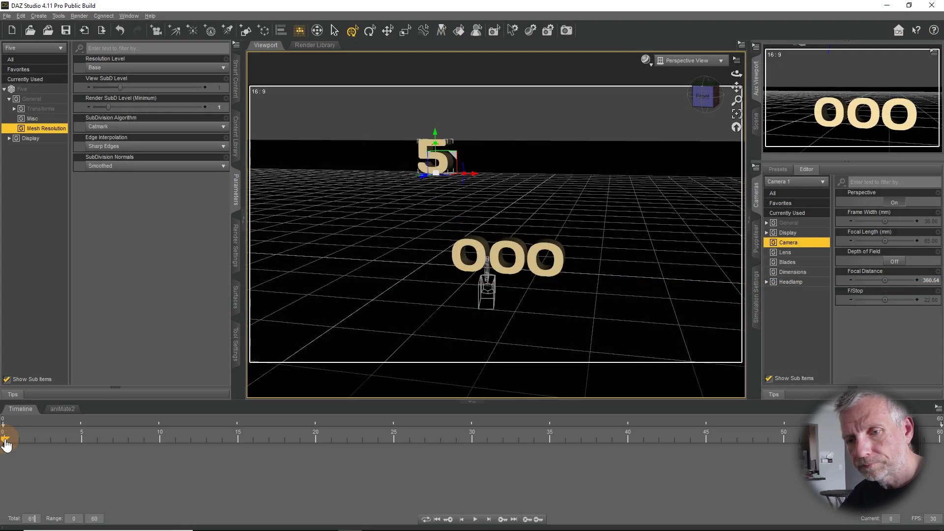
Step: At frame 25, lower the Five along its Y axis into line with the row of zeros
left_click_drag(12, 372, 681, 410)
left_click_drag(365, 465, 389, 462)
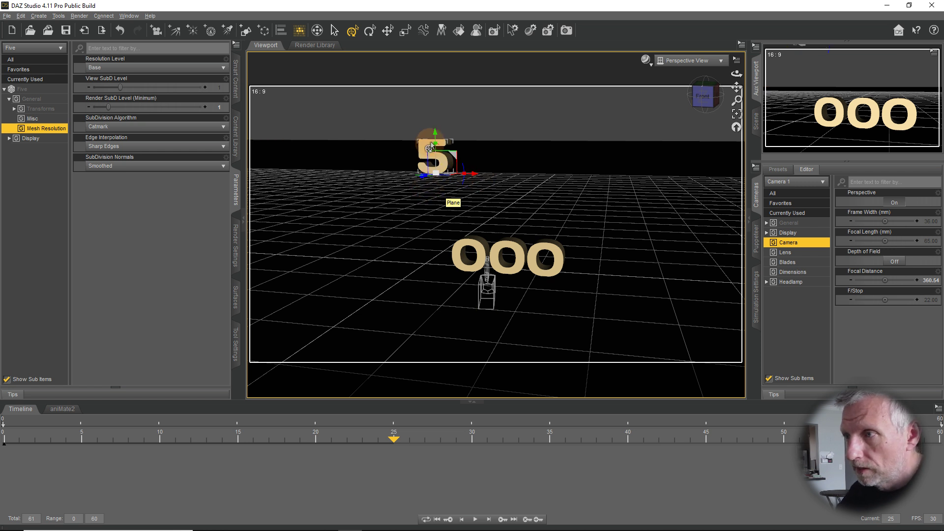
left_click_drag(435, 133, 426, 238)
scroll(432, 242, "up", 2)
scroll(432, 242, "up", 4)
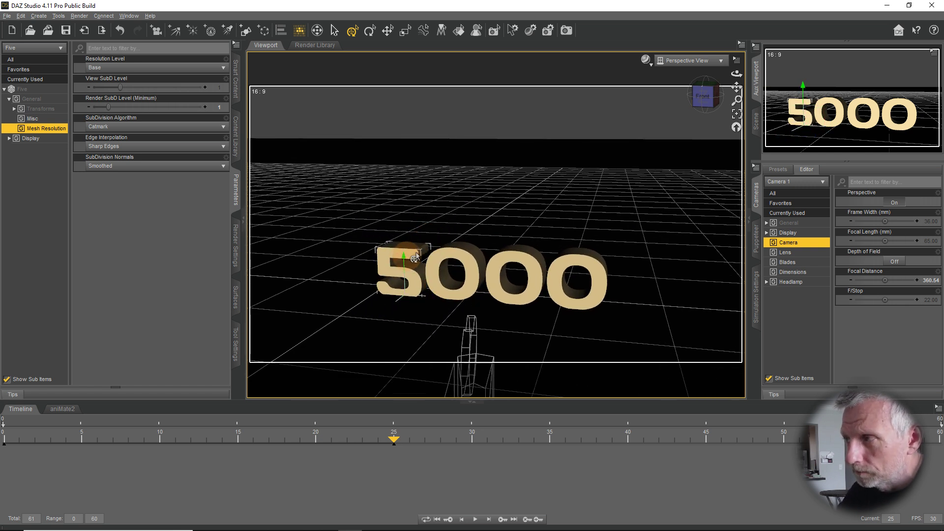
Step: Switch the main viewport to Front View and, at frame 25, raise the Five slightly to align its base with the zeros
left_click(721, 61)
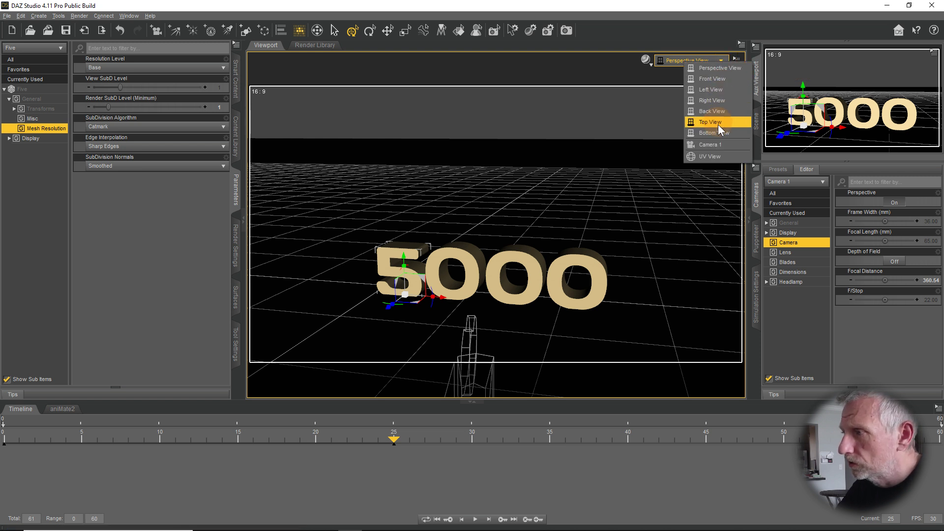
left_click(712, 79)
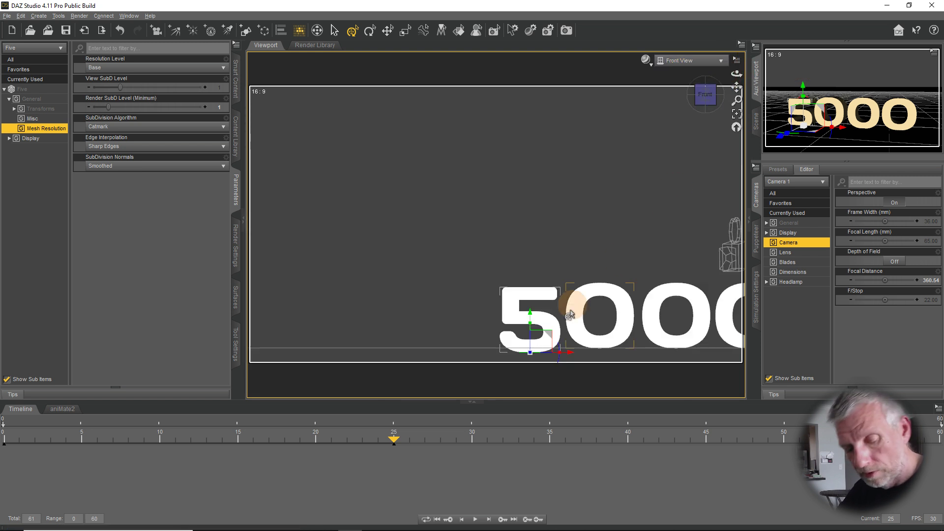
scroll(560, 325, "up", 6)
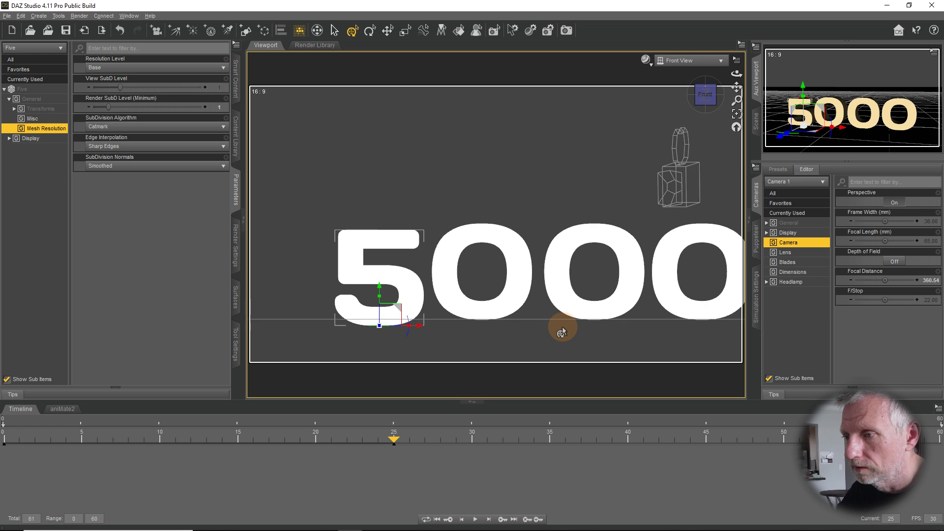
scroll(563, 319, "up", 2)
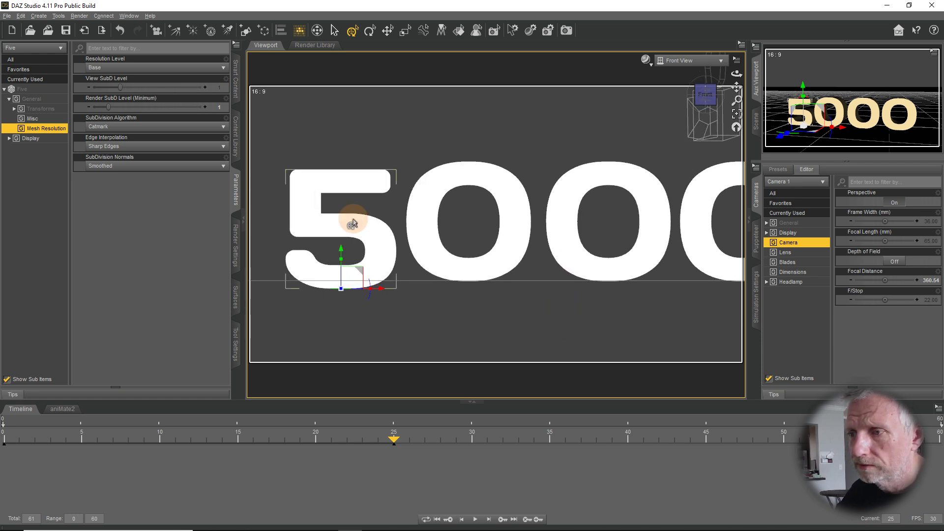
left_click_drag(342, 249, 341, 246)
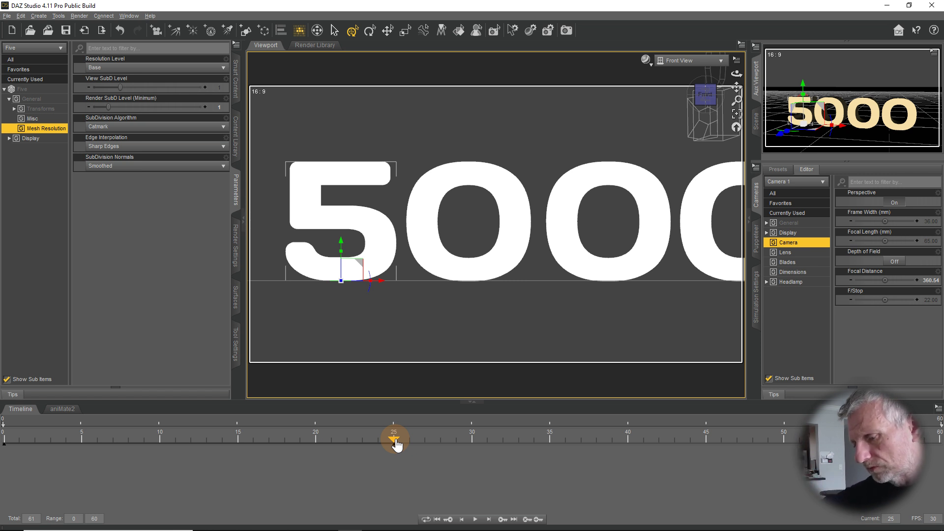
Step: Keyframe a bounce for the Five by raising it at frame 30 and lowering it back to the zeros' baseline at frame 33
left_click_drag(396, 445, 473, 451)
left_click_drag(339, 246, 339, 221)
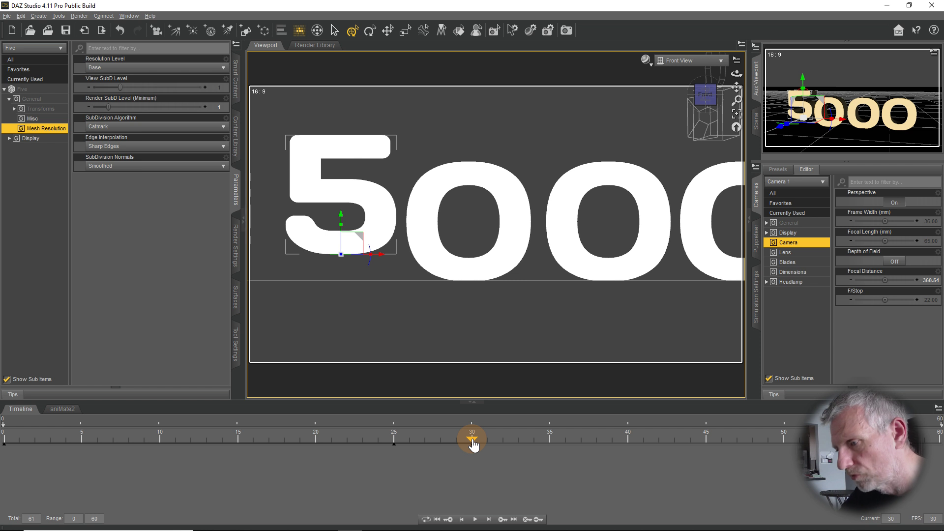
left_click_drag(473, 444, 512, 449)
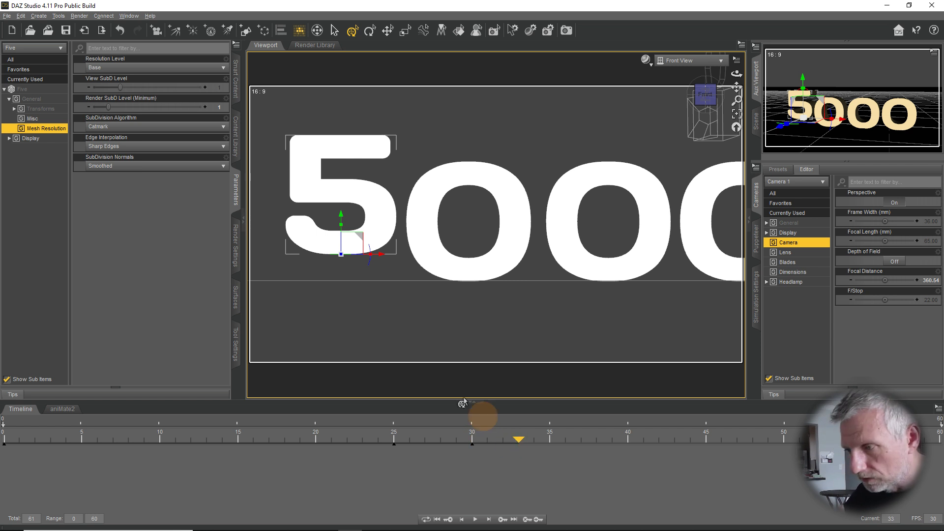
left_click_drag(341, 218, 343, 245)
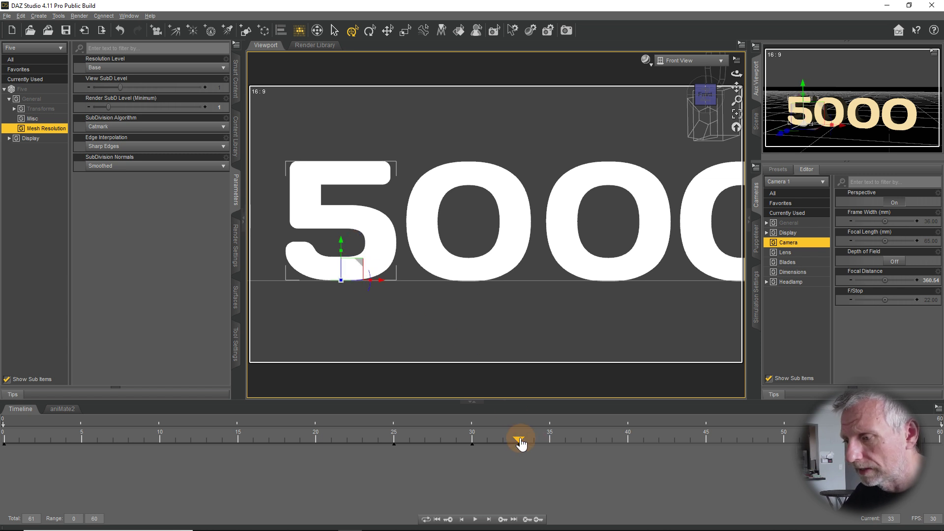
Step: Add a smaller bounce by raising the Five slightly at frame 36 and lowering it to the baseline at frame 38
left_click_drag(521, 443, 559, 450)
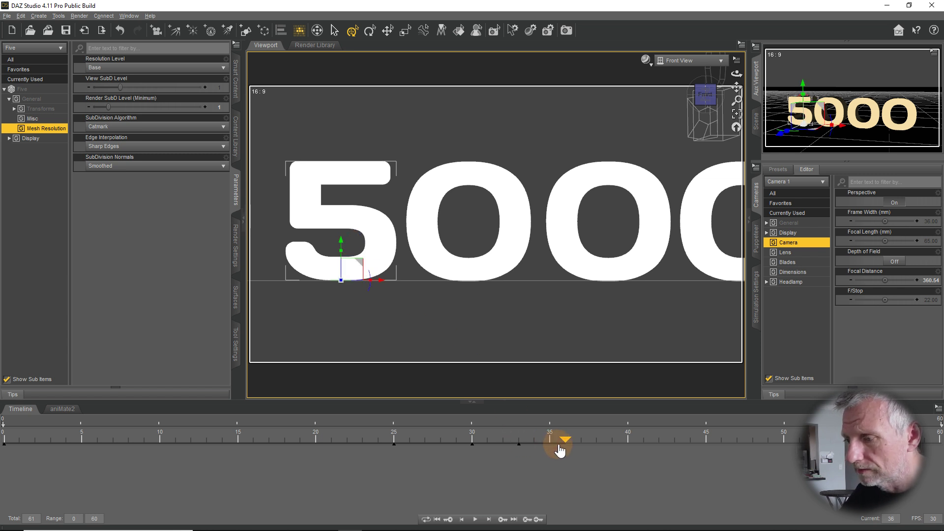
left_click_drag(339, 244, 340, 236)
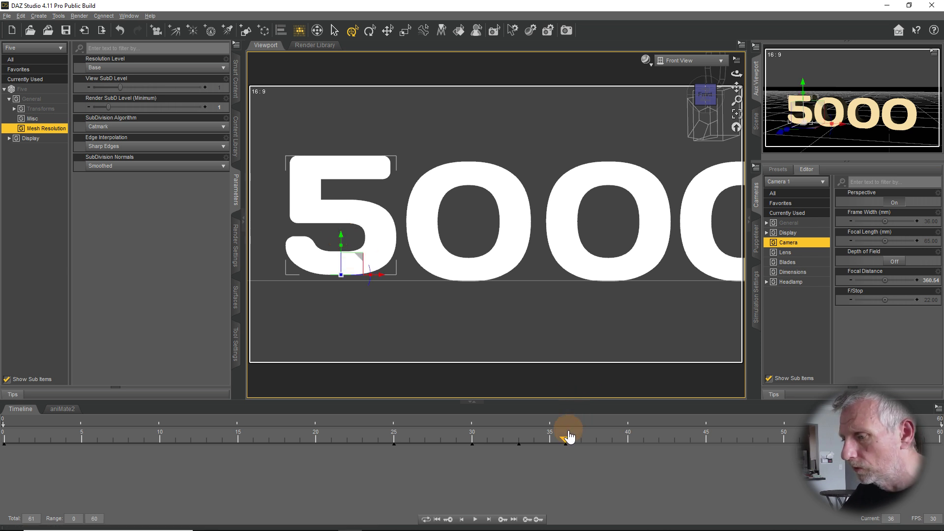
left_click_drag(565, 441, 596, 442)
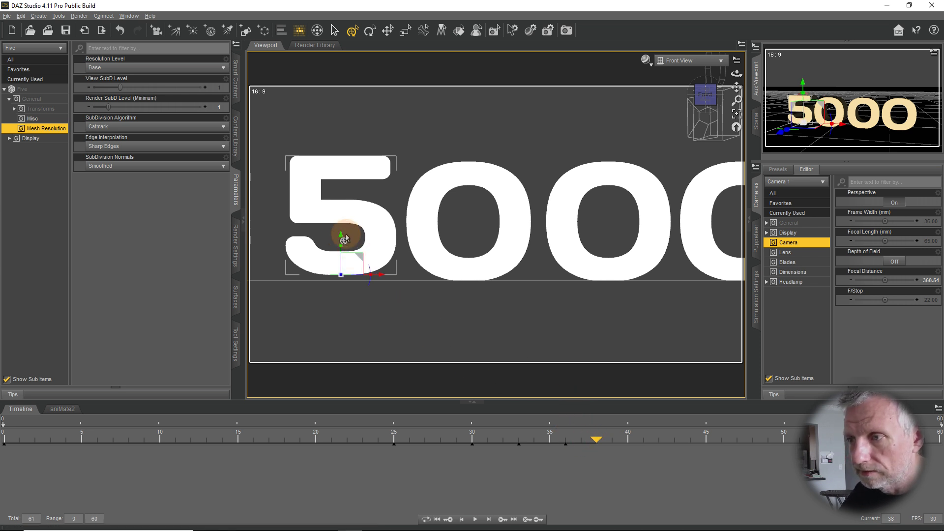
left_click_drag(340, 238, 341, 246)
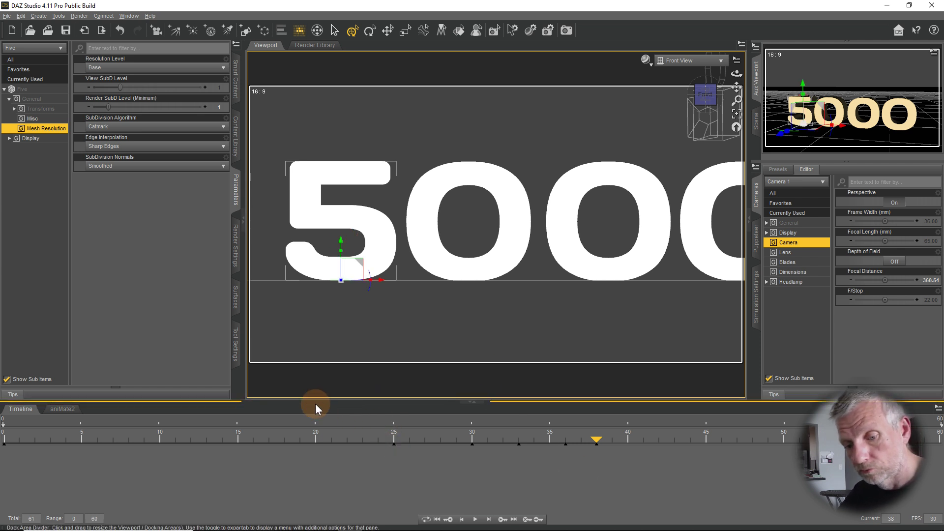
Step: Rewind to frame 0, view the scene through Camera 1 in the main viewport and play back the Five's drop and bounce
scroll(409, 323, "down", 3)
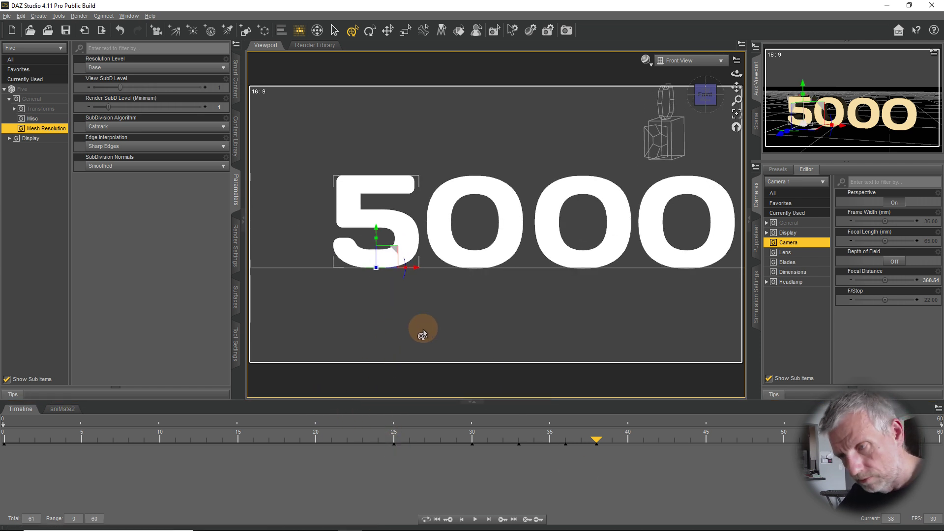
scroll(408, 333, "down", 2)
scroll(409, 328, "up", 2)
left_click_drag(596, 439, 4, 439)
scroll(487, 283, "down", 3)
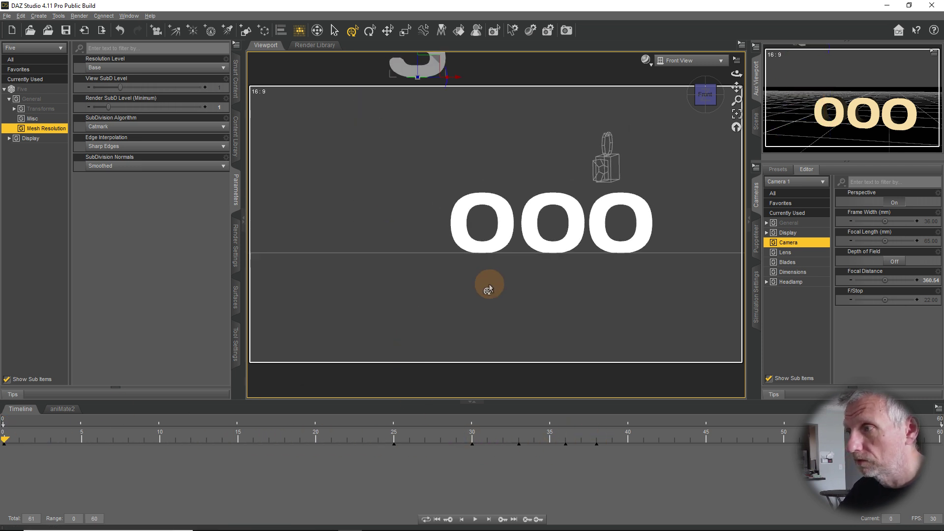
left_click(717, 61)
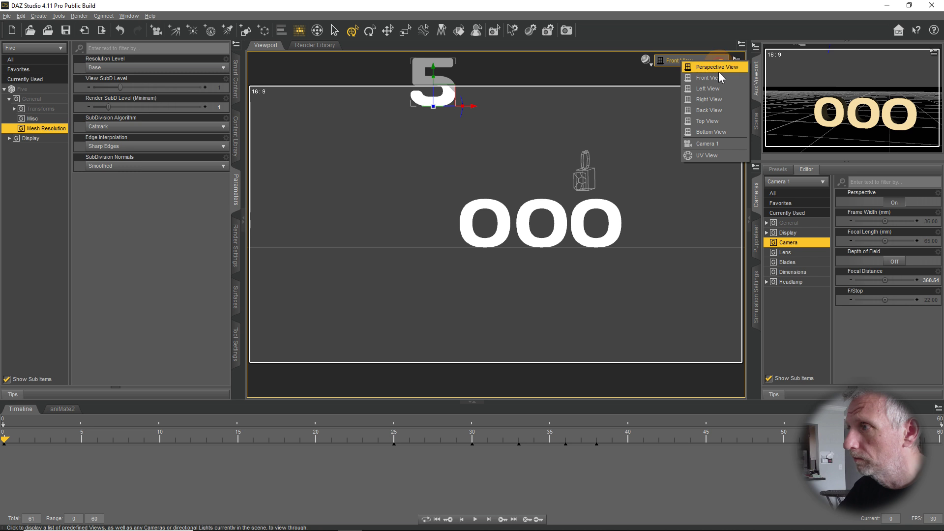
left_click(707, 143)
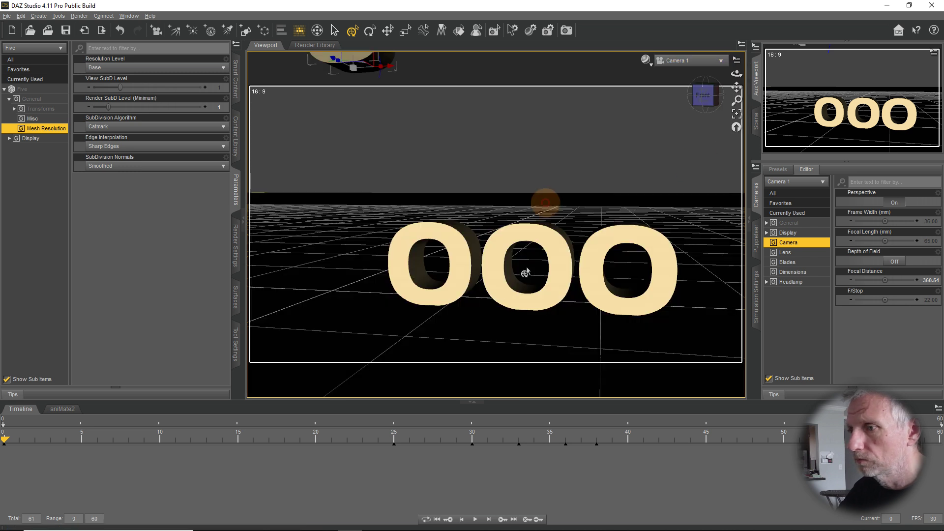
left_click(475, 521)
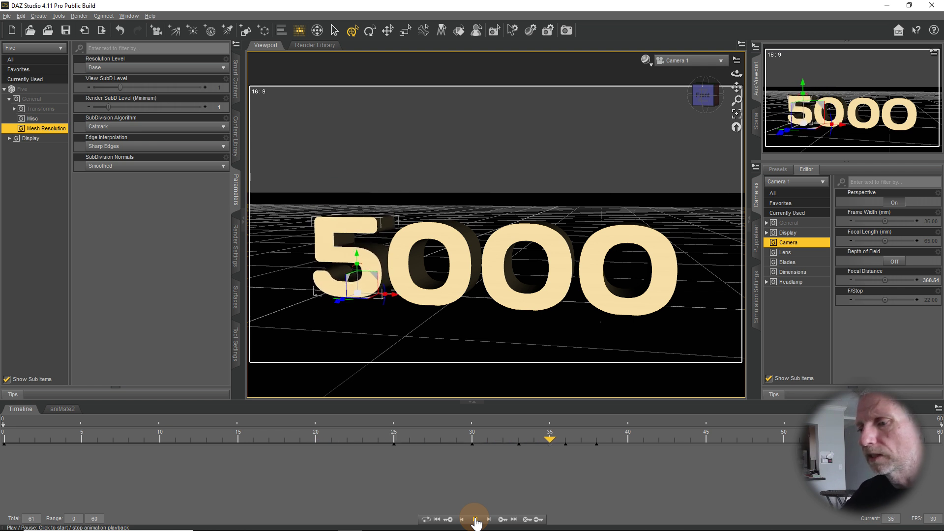
left_click(475, 520)
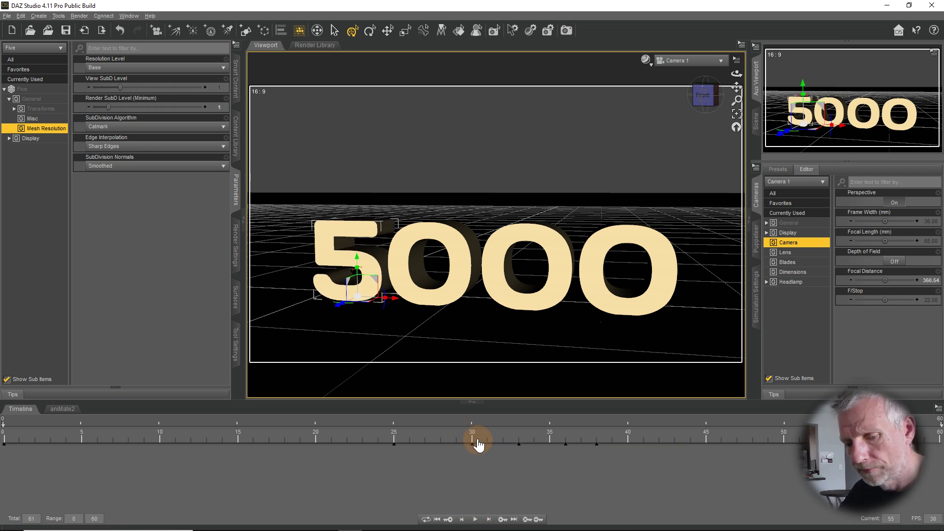
Step: At frame 30, lower the Five slightly to reduce its bounce height
mouse_move(477, 445)
left_mouse_down()
mouse_move(180, 417)
mouse_move(471, 446)
left_mouse_up()
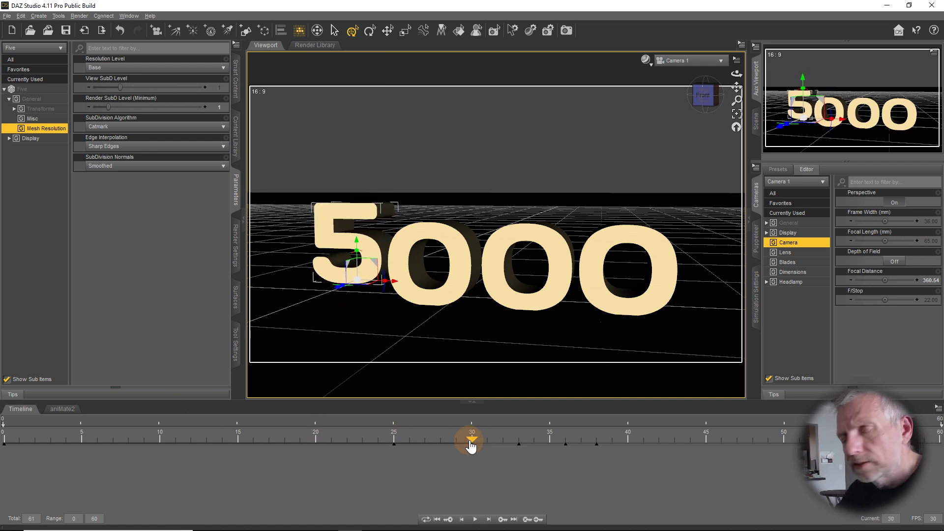
mouse_move(471, 445)
left_mouse_down()
mouse_move(415, 438)
mouse_move(499, 438)
mouse_move(419, 437)
mouse_move(470, 444)
left_mouse_up()
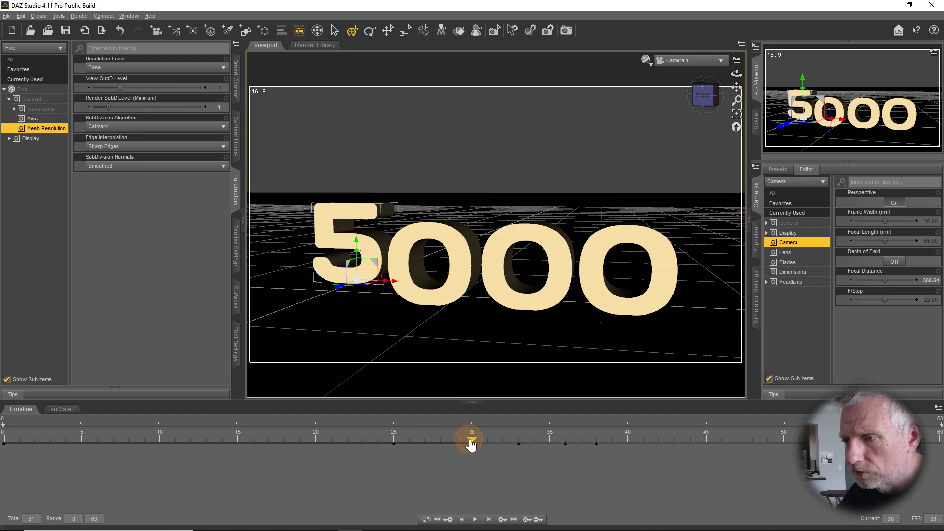
left_click(359, 242)
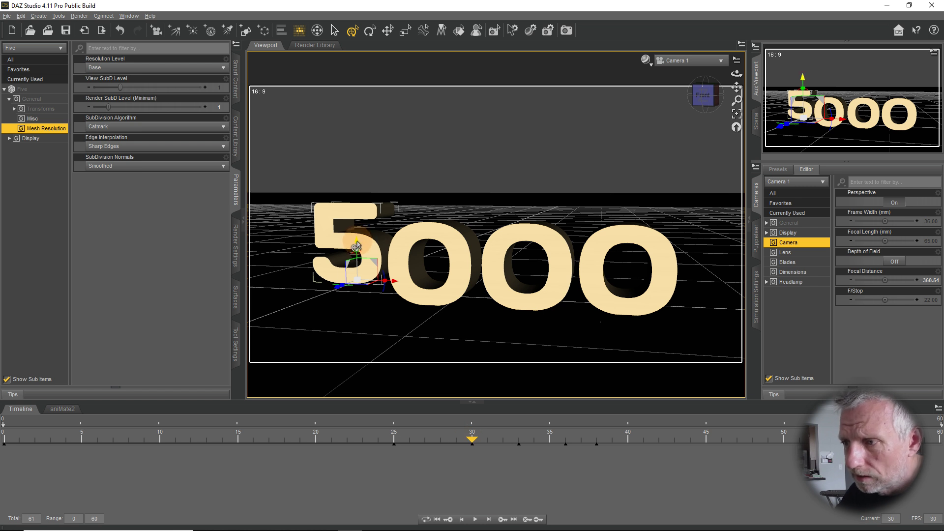
left_click_drag(356, 245, 357, 248)
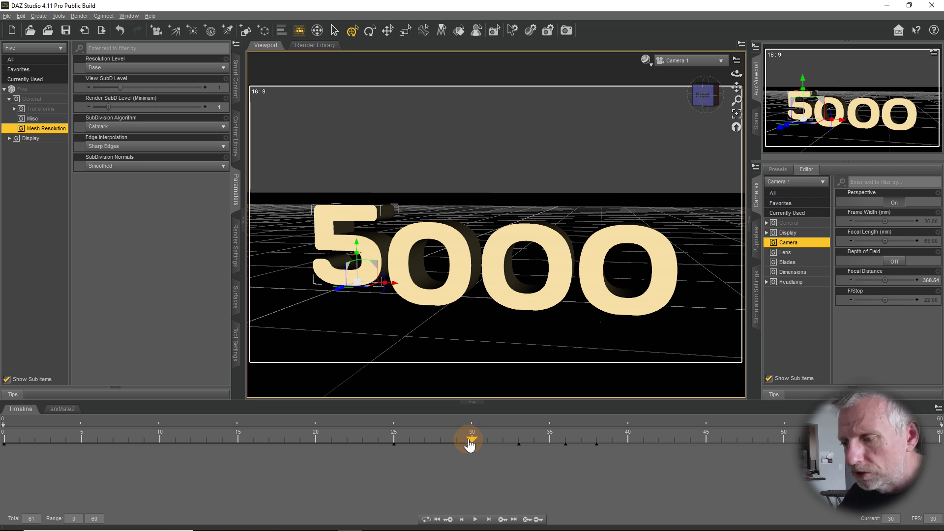
Step: At frame 28, raise the Five about 6 cm along its Y axis, and return to frame 30
left_click_drag(472, 445, 443, 443)
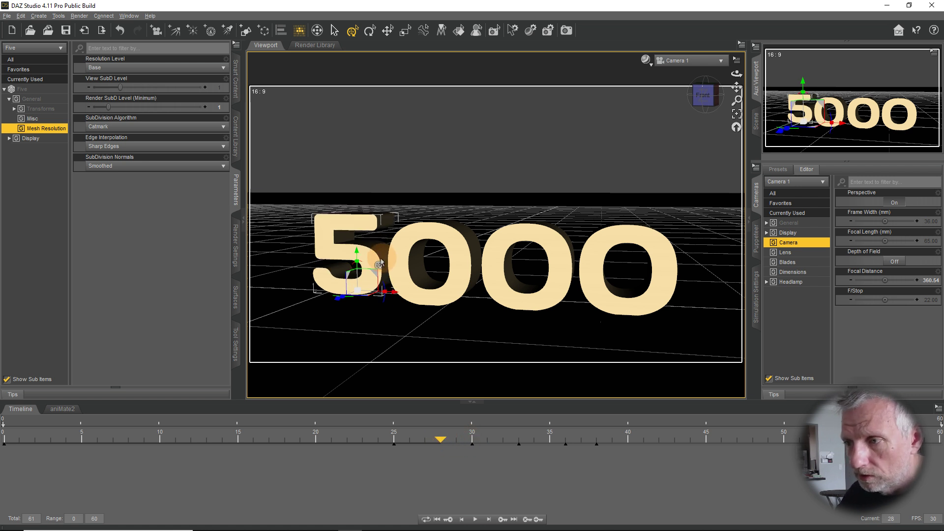
left_click_drag(357, 256, 356, 248)
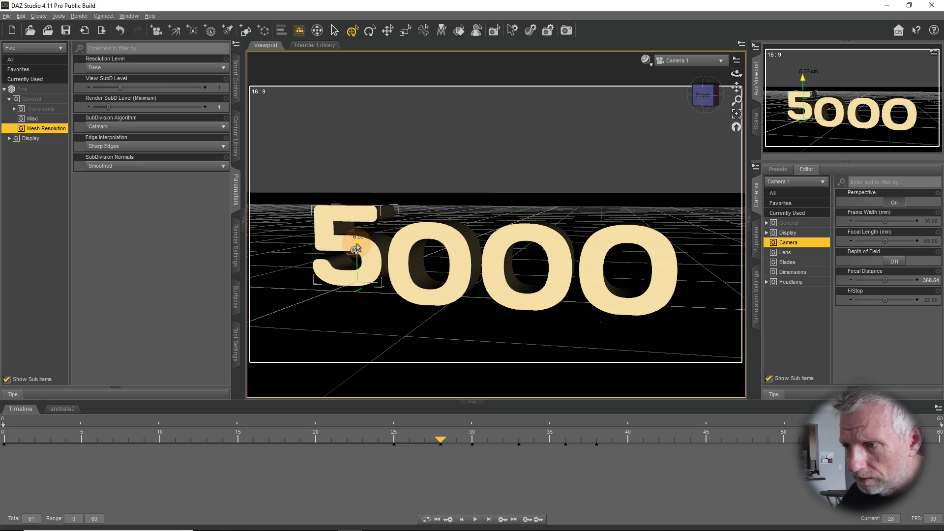
left_click_drag(441, 440, 472, 447)
left_click(498, 487)
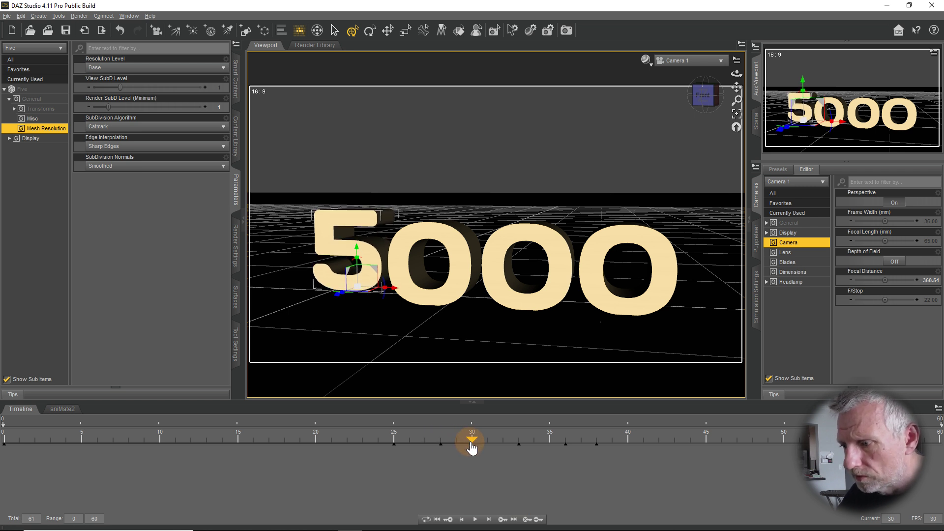
Step: In Front View, lower the Five at frame 30 until its base is level with the zeros
left_click(696, 60)
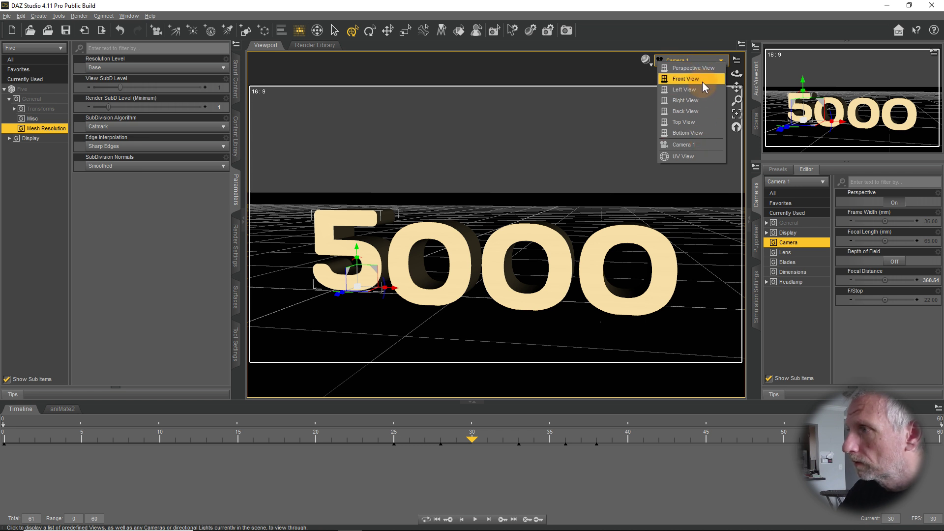
left_click(688, 79)
scroll(455, 232, "up", 10)
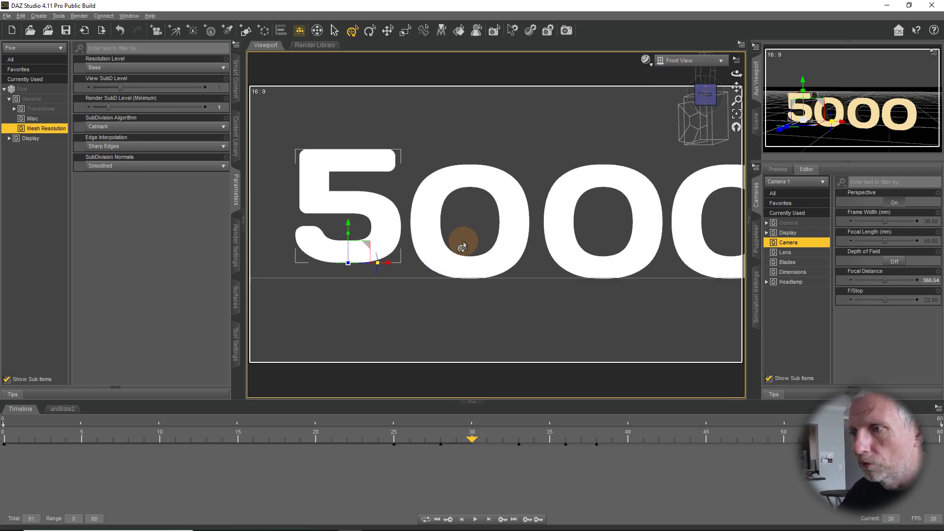
left_click(323, 238)
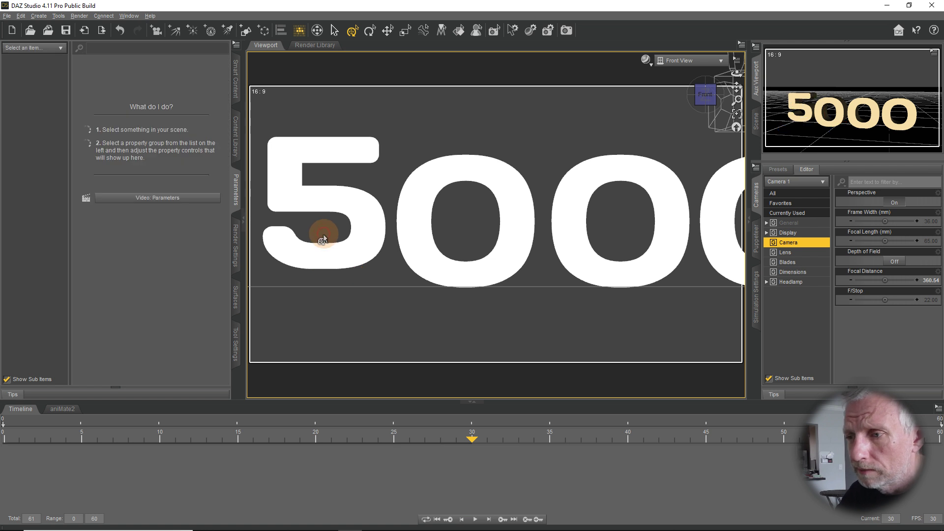
left_click(325, 239)
left_click_drag(323, 235, 324, 253)
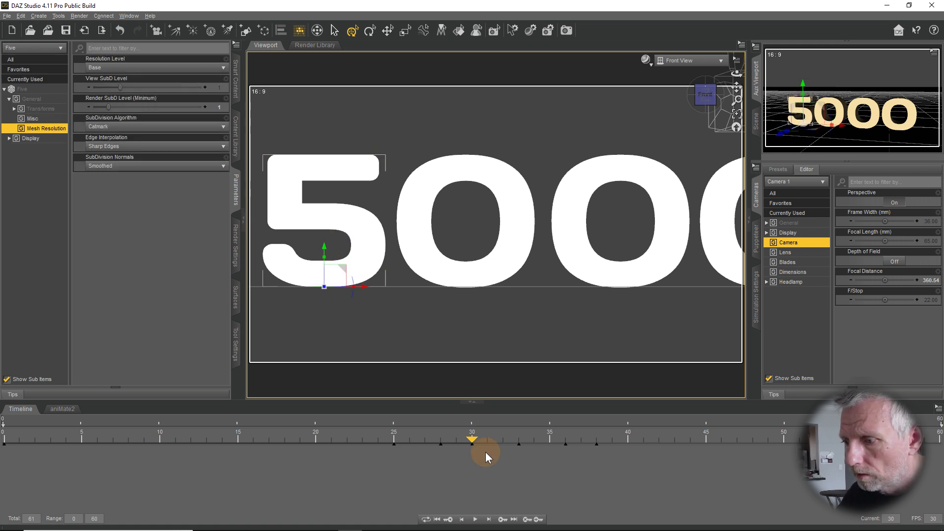
Step: At frame 33, raise the Five slightly above the zeros' baseline for a second, smaller bounce
left_click_drag(472, 444, 501, 446)
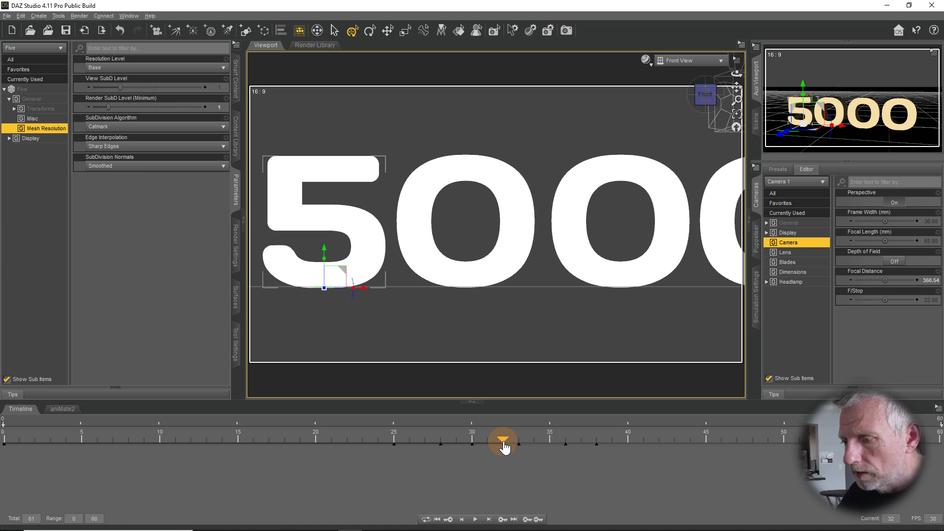
left_click_drag(503, 448, 520, 449)
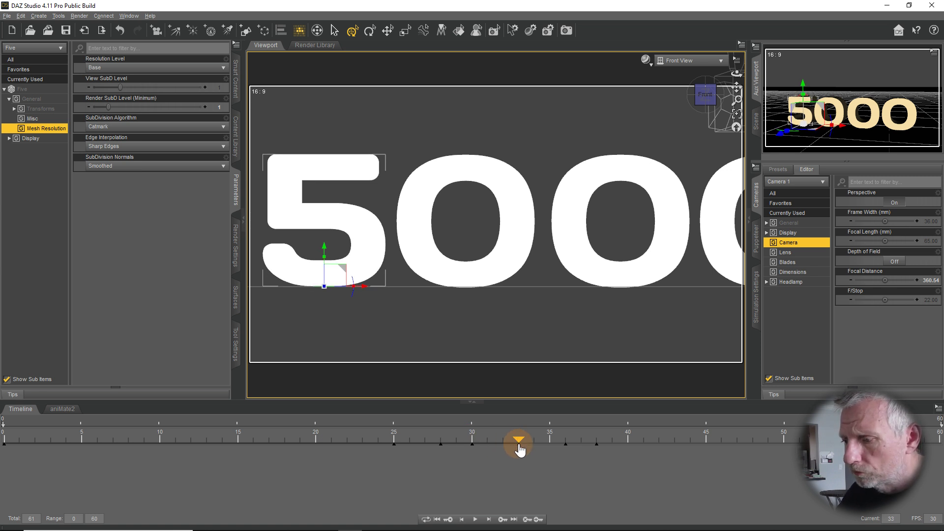
left_click_drag(323, 249, 322, 244)
Step: Delete the Five's keyframes at frames 36 and 38
left_click_drag(389, 432, 565, 449)
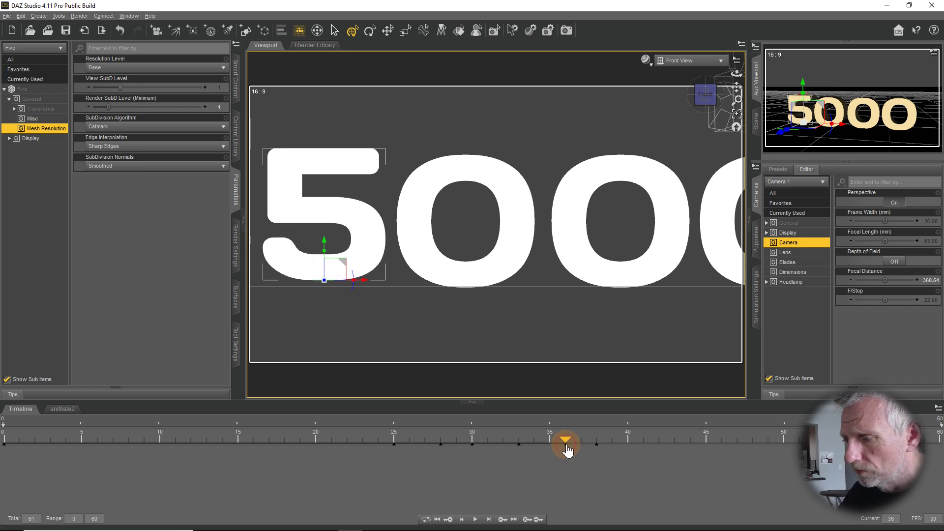
left_click(529, 520)
left_click(539, 519)
Step: At frame 35, lower the Five back to the zeros' baseline and return the main viewport to Camera 1
left_click_drag(563, 444, 548, 441)
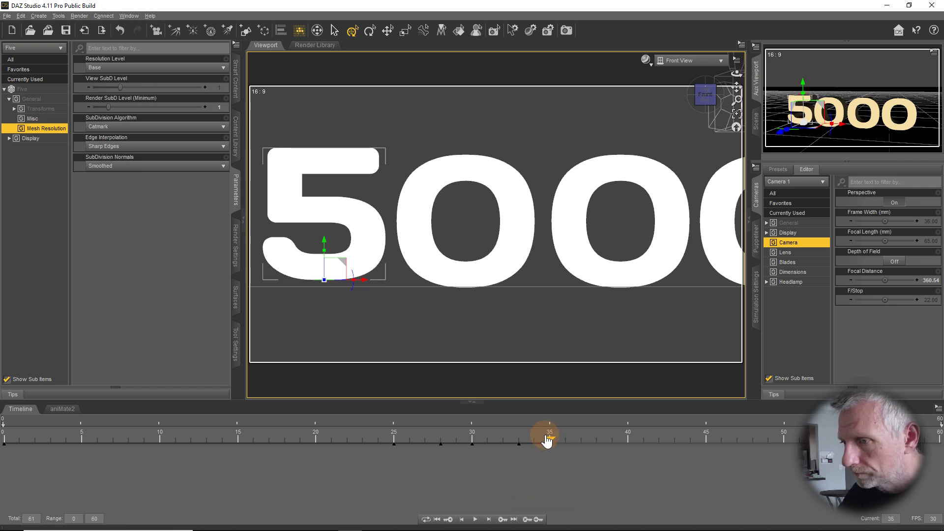
left_click_drag(316, 236, 325, 252)
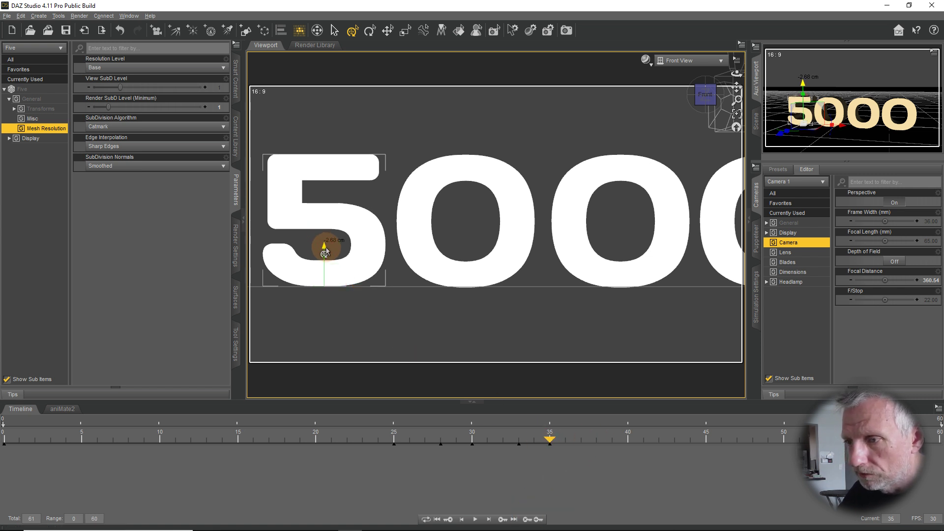
left_click(688, 61)
left_click(678, 143)
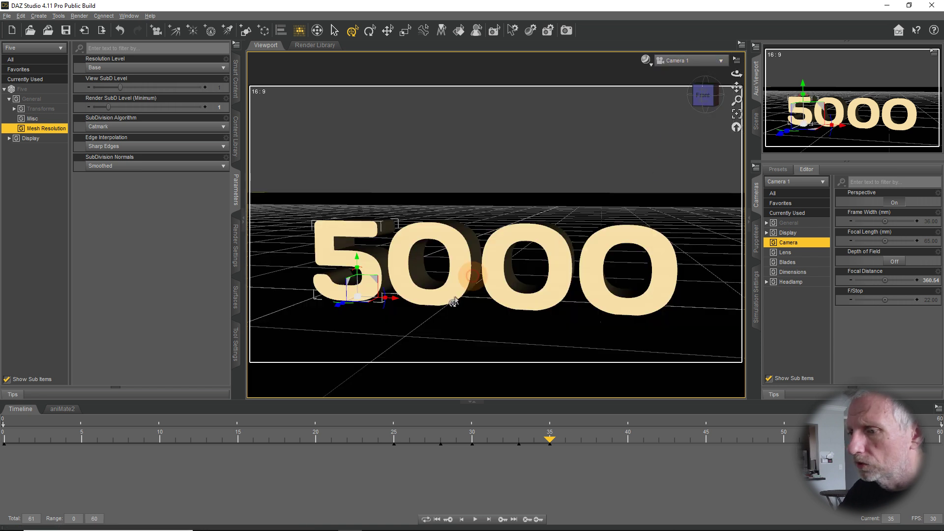
Step: Play back the Five's drop-and-bounce animation, stop it and return to frame 0
left_click(476, 519)
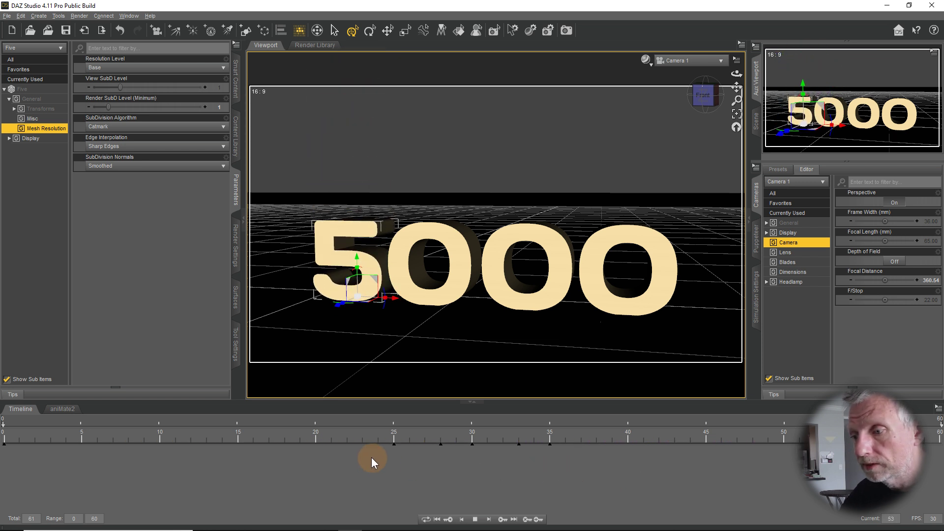
left_click(476, 519)
left_click_drag(362, 441, 3, 421)
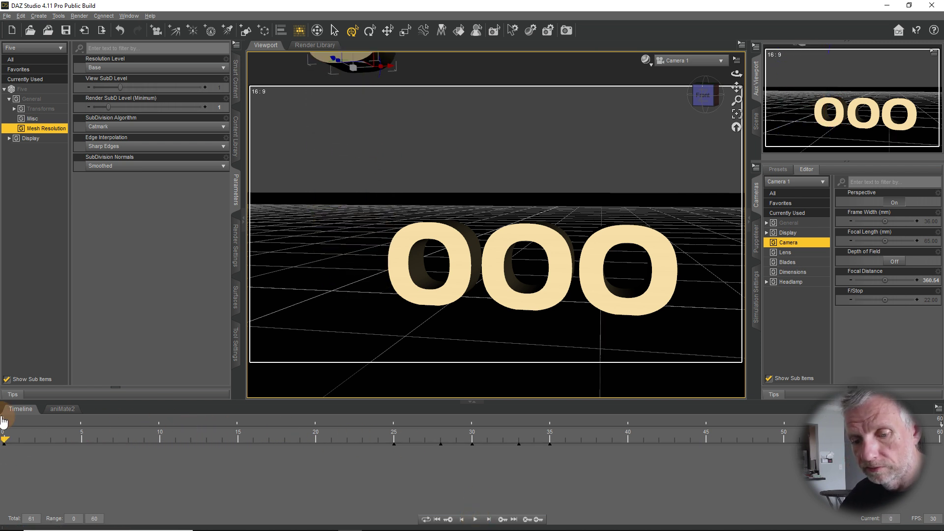
left_click(64, 411)
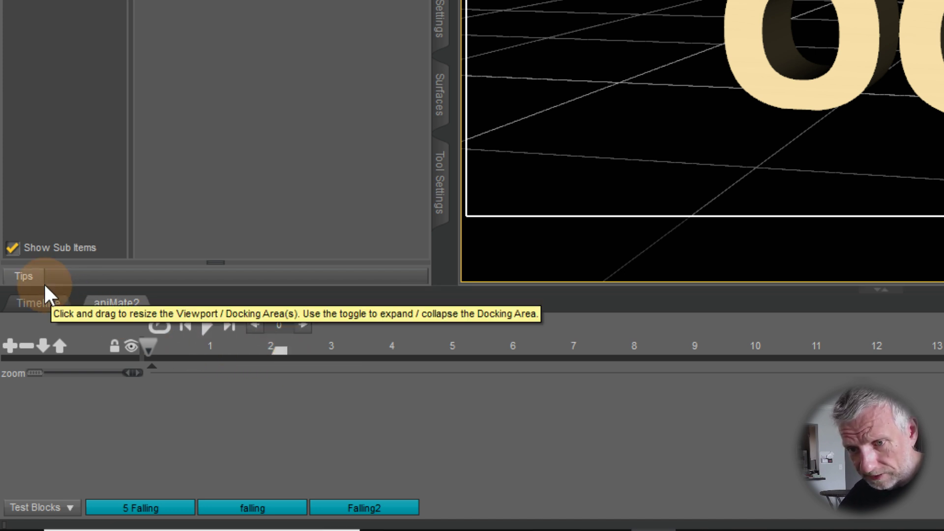
left_click(46, 307)
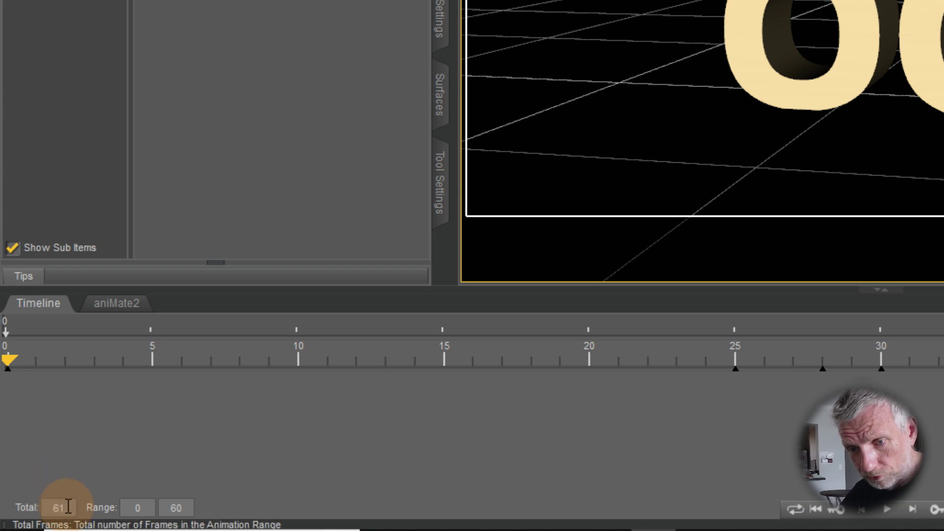
left_click(114, 303)
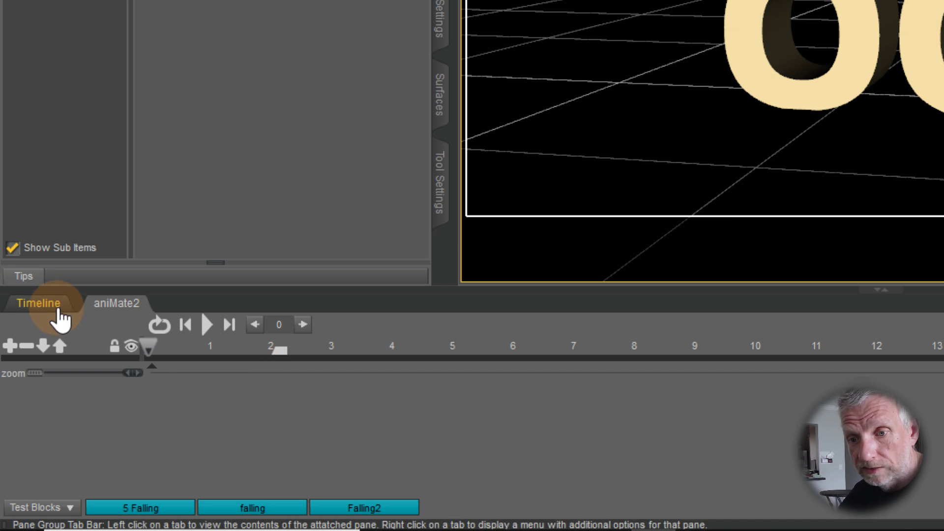
left_click(31, 309)
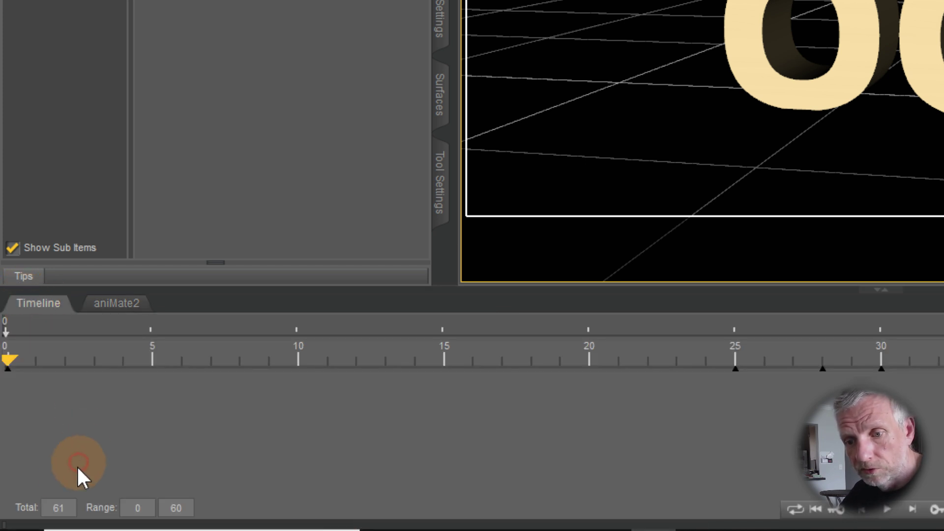
Step: Add an aniMate2 track for the Five and create an aniBlock from its studio keyframes using Transform to Object's POV, with Translation and Rotation included
left_click(107, 307)
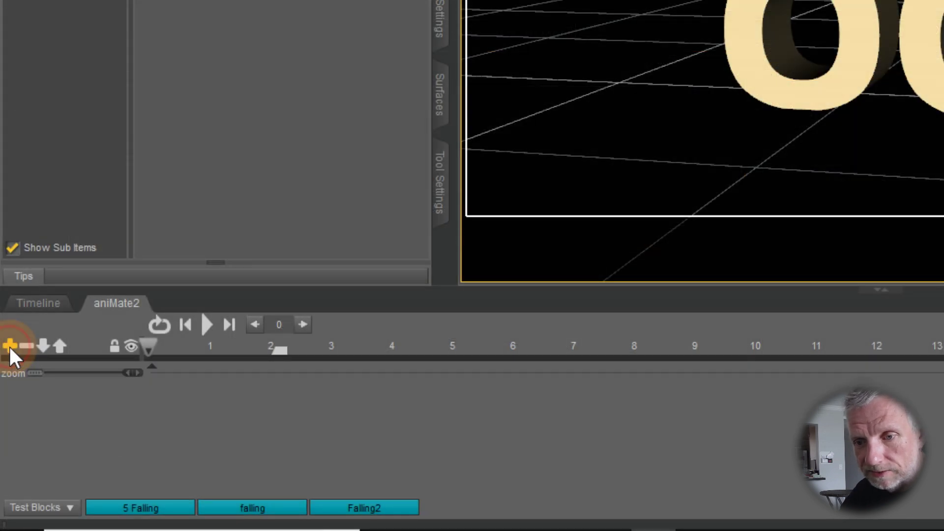
left_click(10, 346)
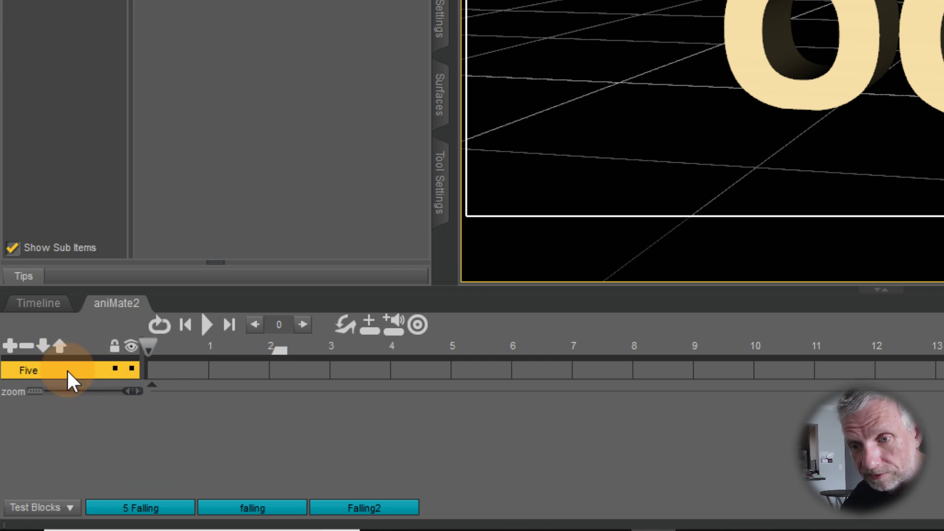
right_click(157, 432)
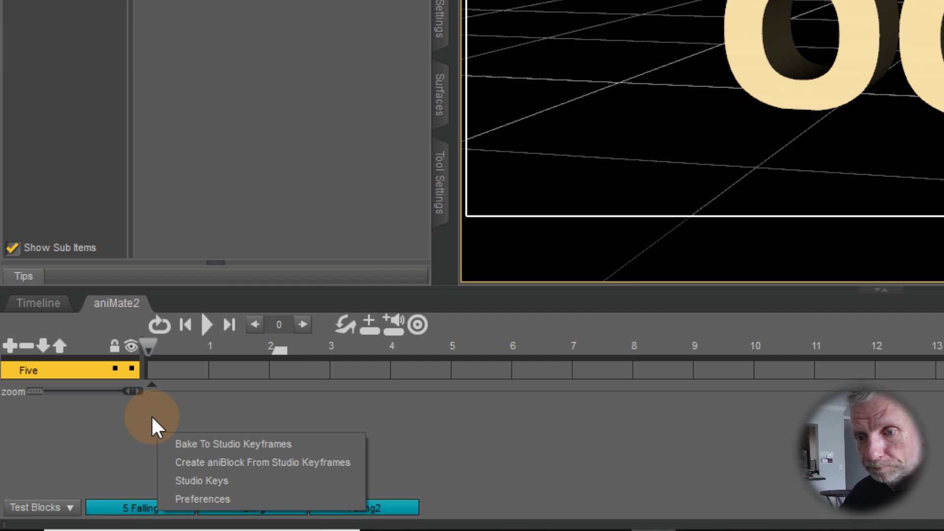
left_click(305, 462)
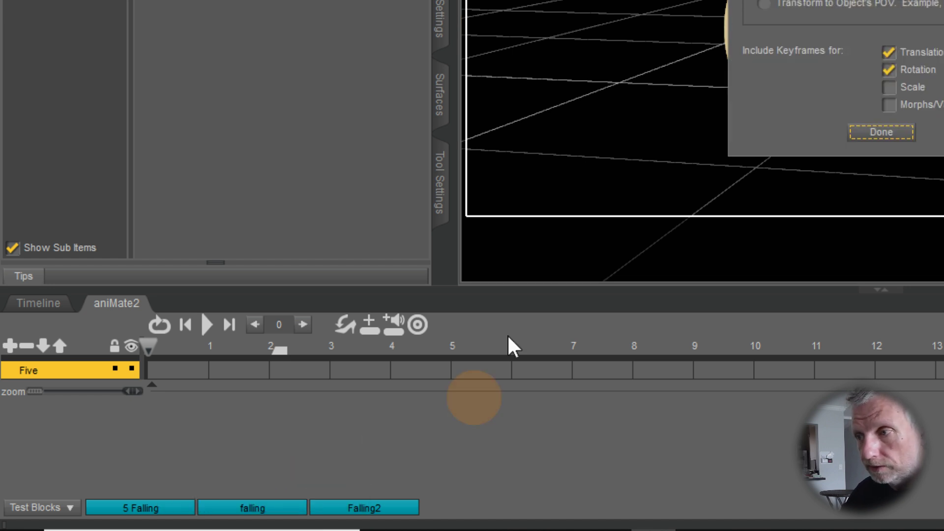
left_click_drag(897, 1, 398, 49)
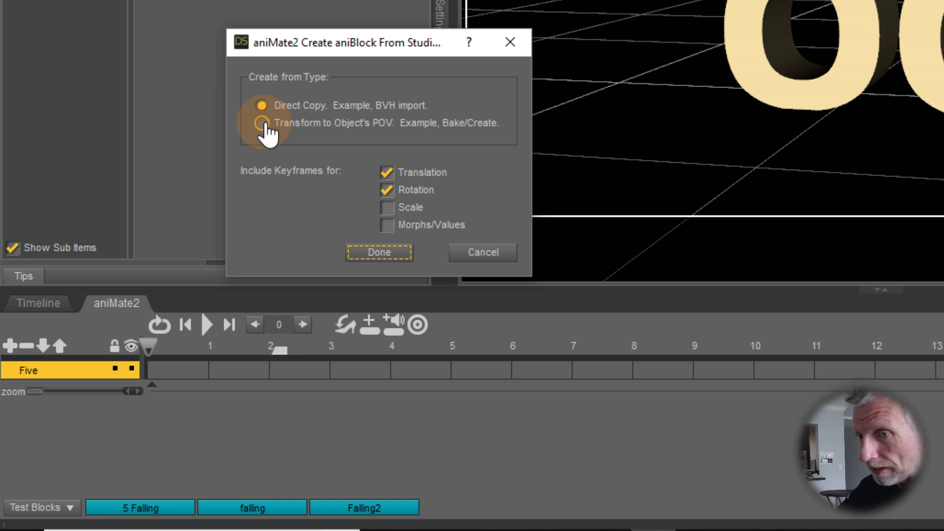
left_click(268, 124)
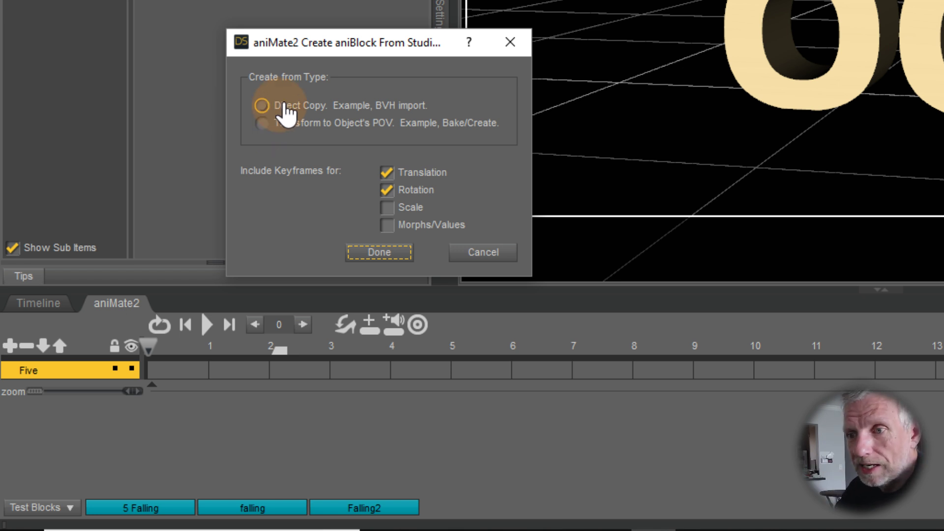
left_click(284, 105)
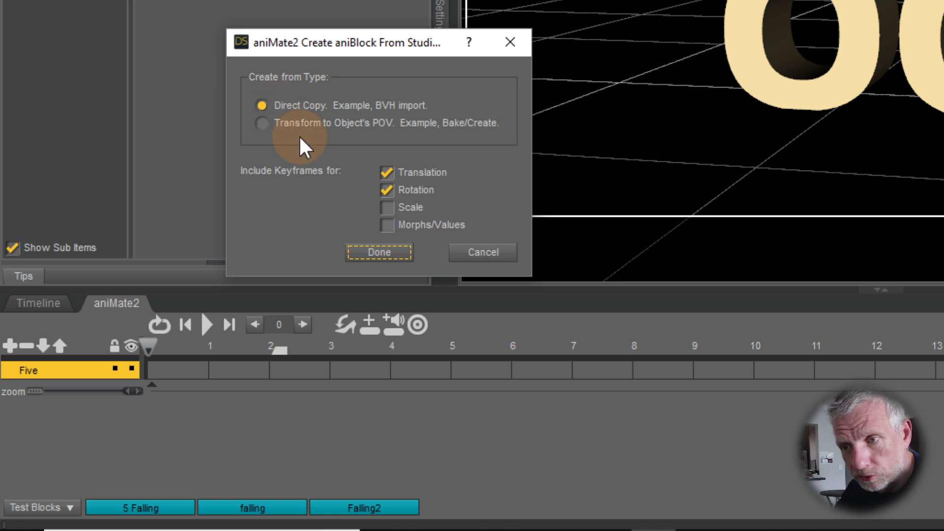
left_click(296, 129)
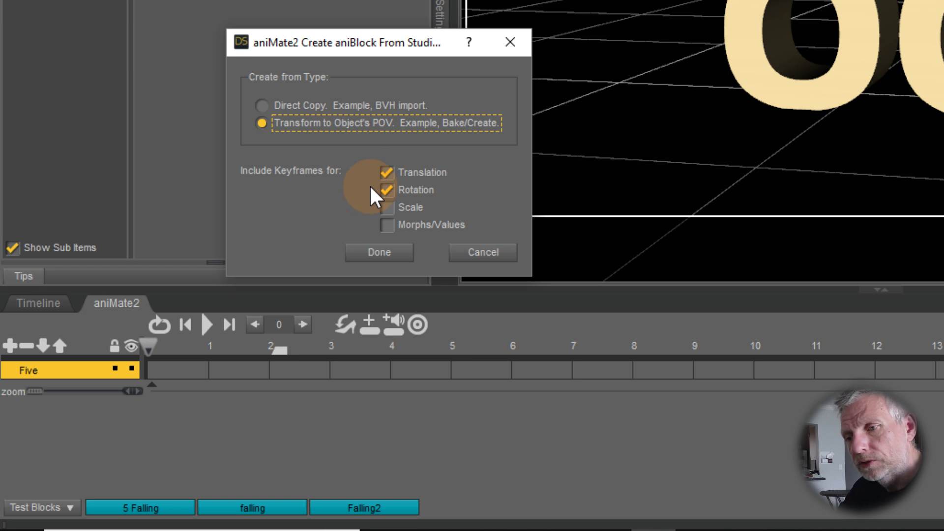
left_click(397, 173)
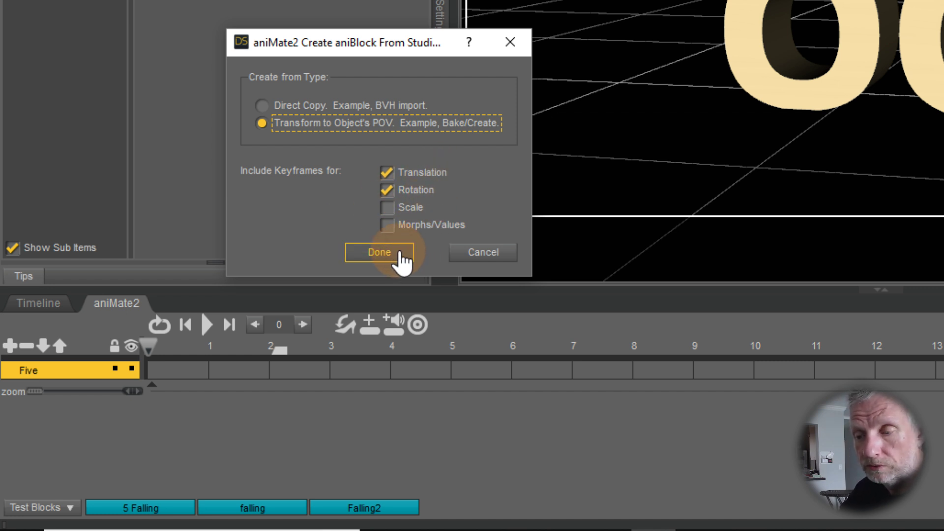
left_click(375, 256)
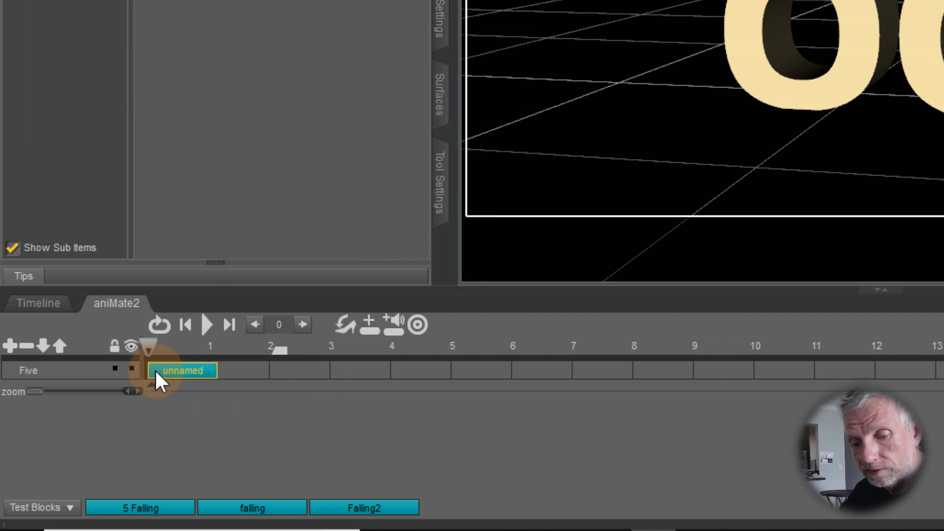
Step: Check the unnamed block on the Five's aniMate2 track and scrub the Timeline forward from frame 0
left_click(184, 378)
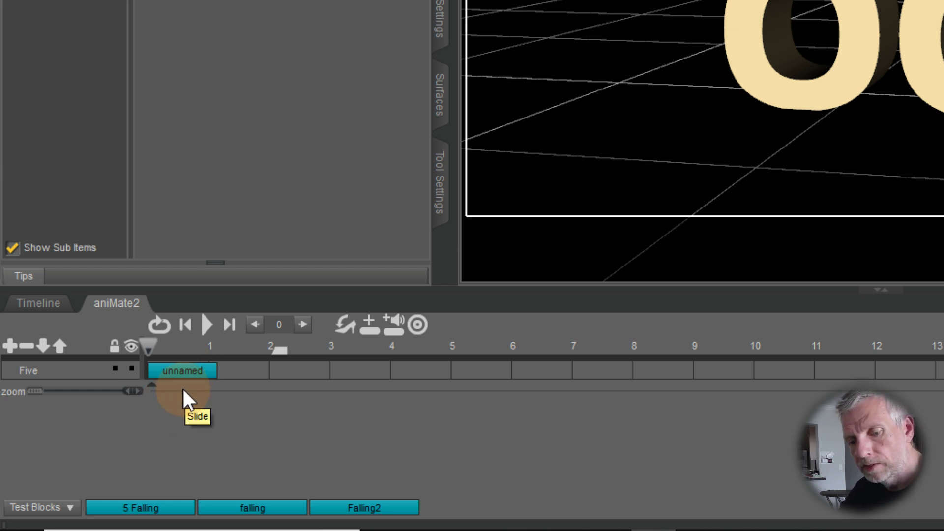
left_click(54, 310)
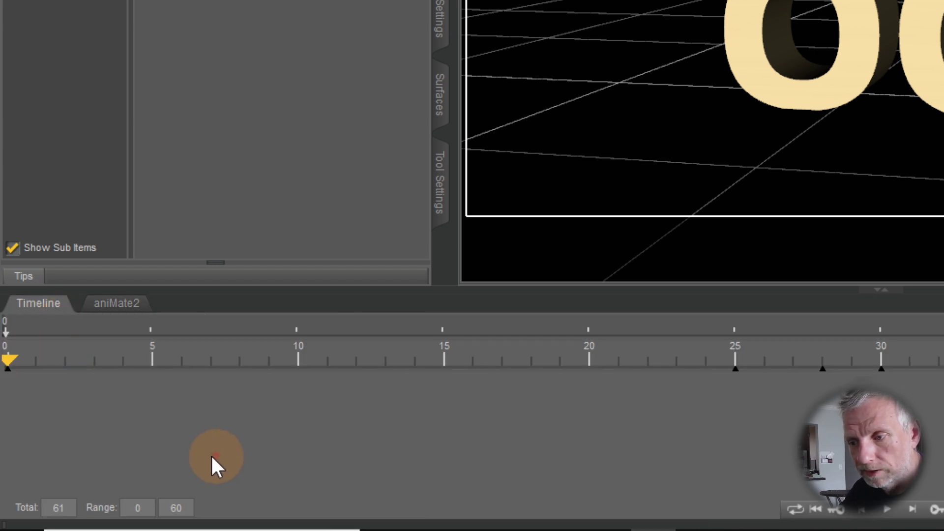
left_click_drag(13, 371, 70, 396)
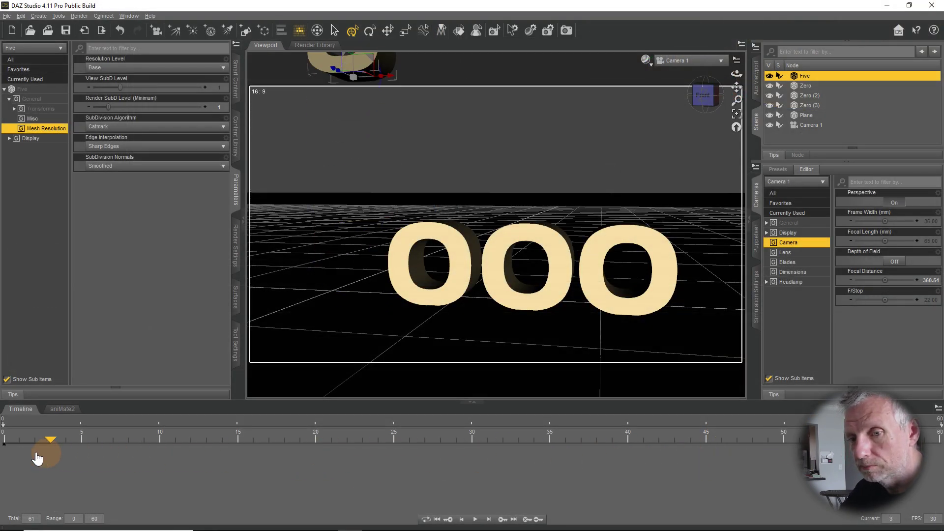
Step: Scrub through Five's fall, then inspect its unnamed block in aniMate2 with the timeline scale enlarged
left_click_drag(37, 458, 131, 457)
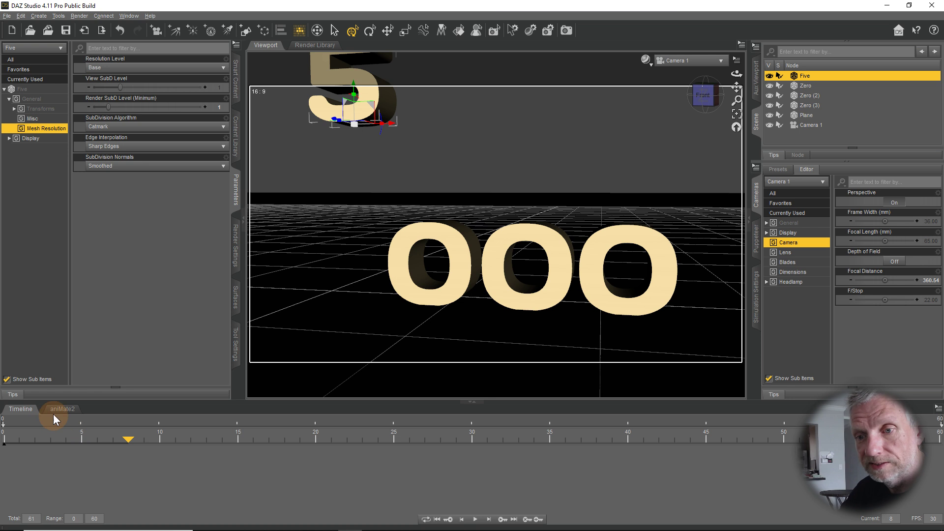
left_click(59, 409)
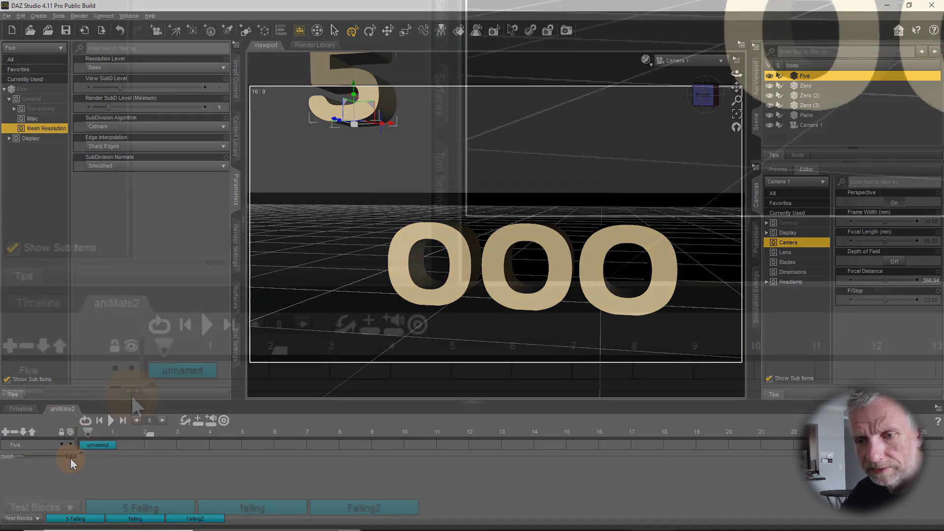
left_click(72, 456)
left_click_drag(227, 347, 482, 419)
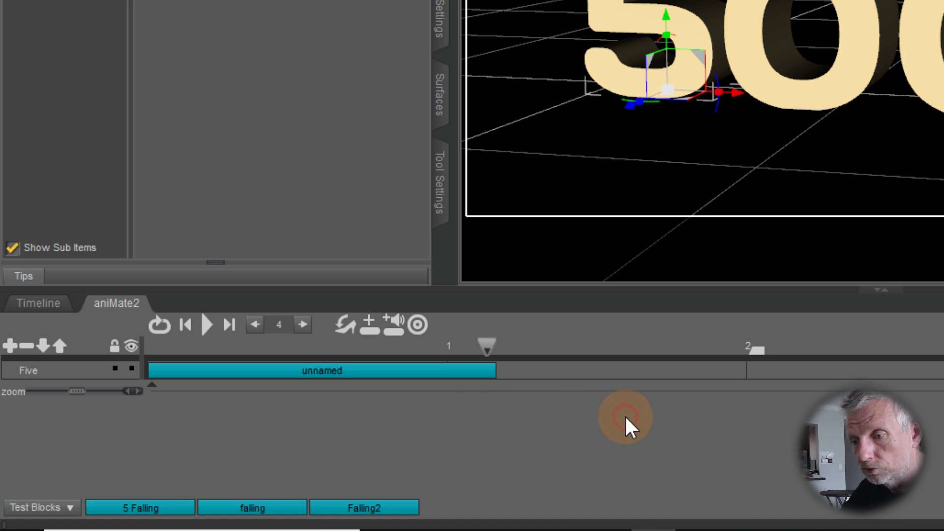
left_click_drag(484, 344, 587, 366)
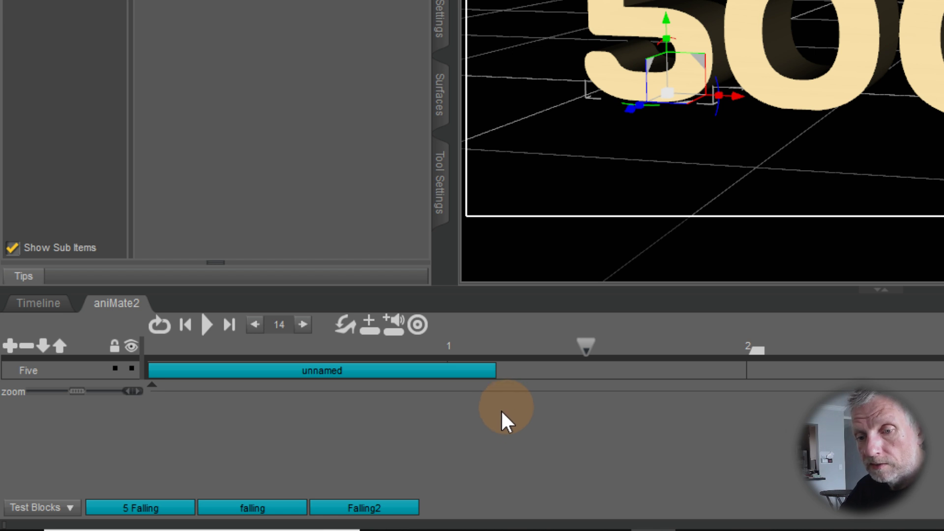
left_click_drag(585, 346, 373, 354)
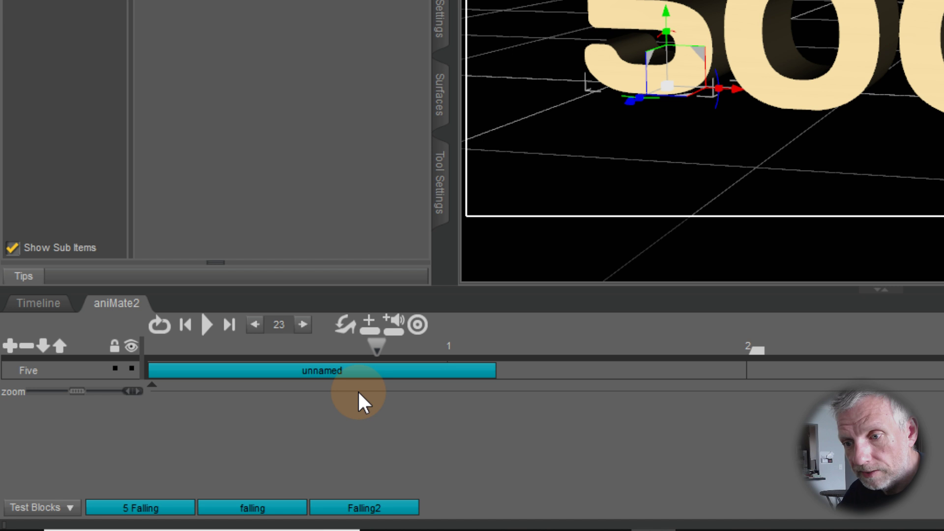
Step: Start saving Five's unnamed block as a new aniBlock and create a Numbers folder inside the aniMate folder
left_click(341, 372)
right_click(305, 377)
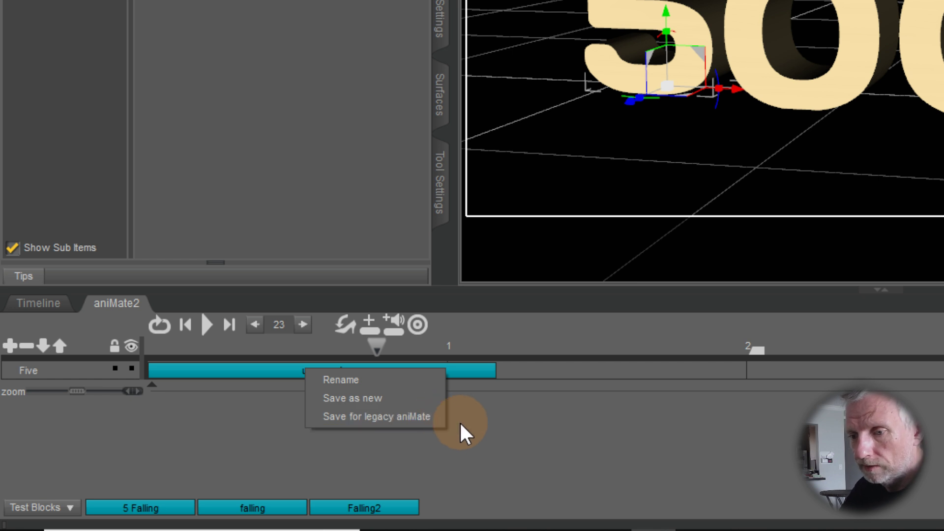
left_click(401, 398)
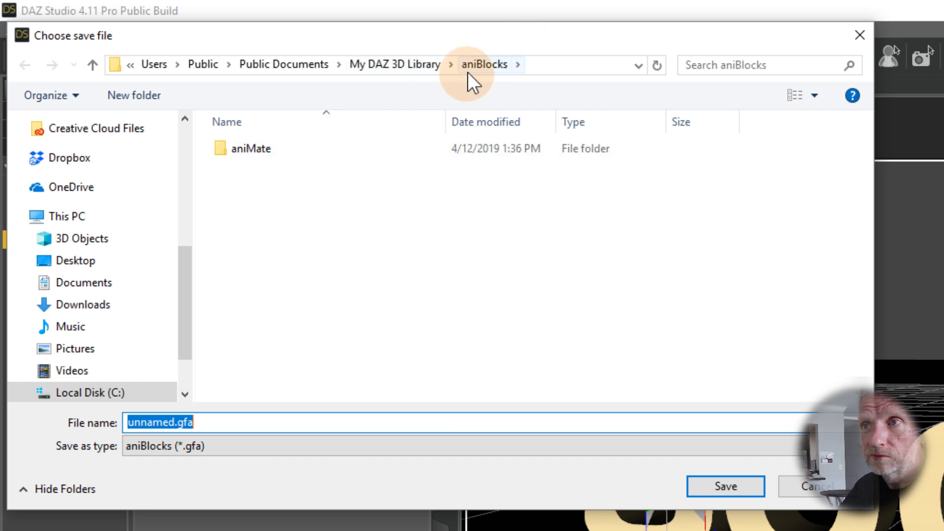
double_click(257, 151)
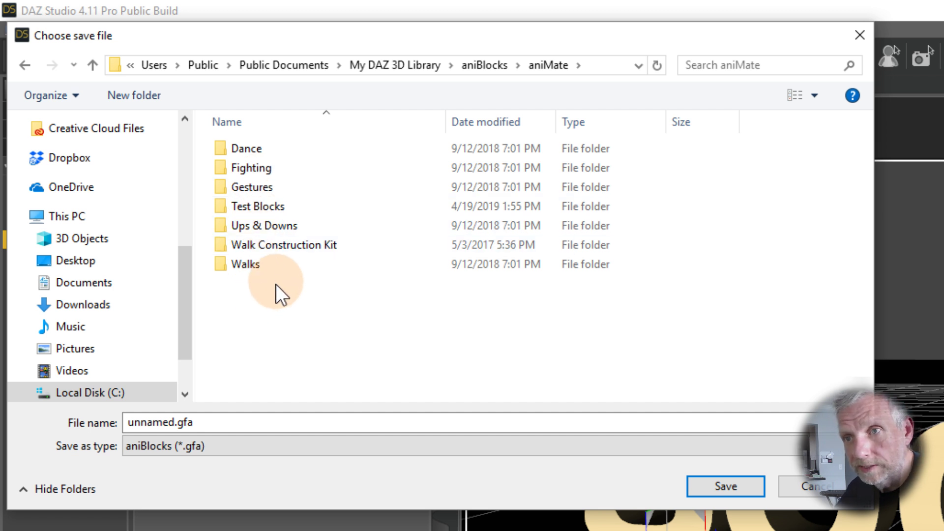
right_click(249, 297)
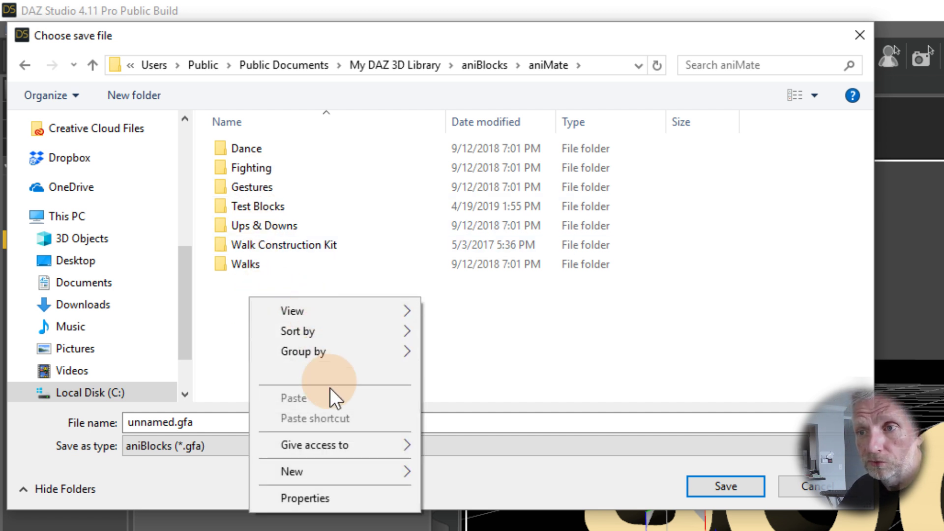
mouse_move(349, 472)
left_click(458, 472)
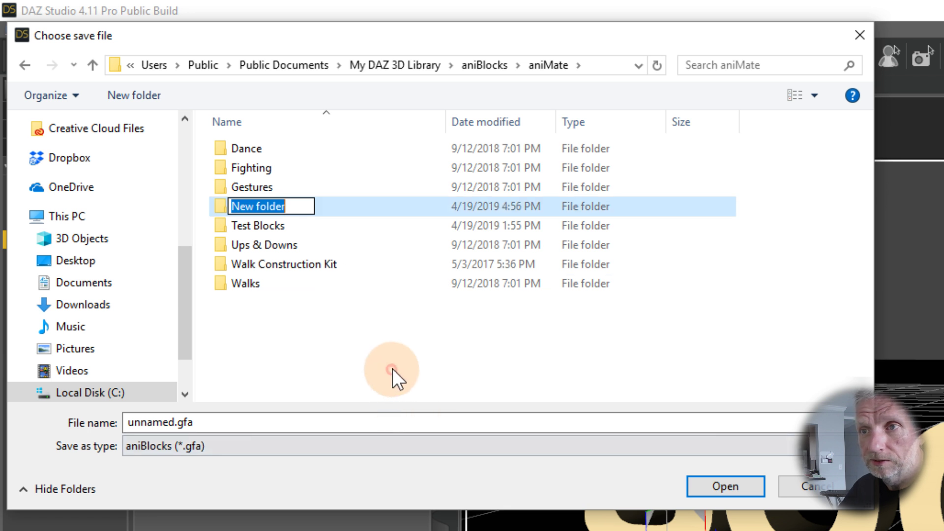
type("Numbers")
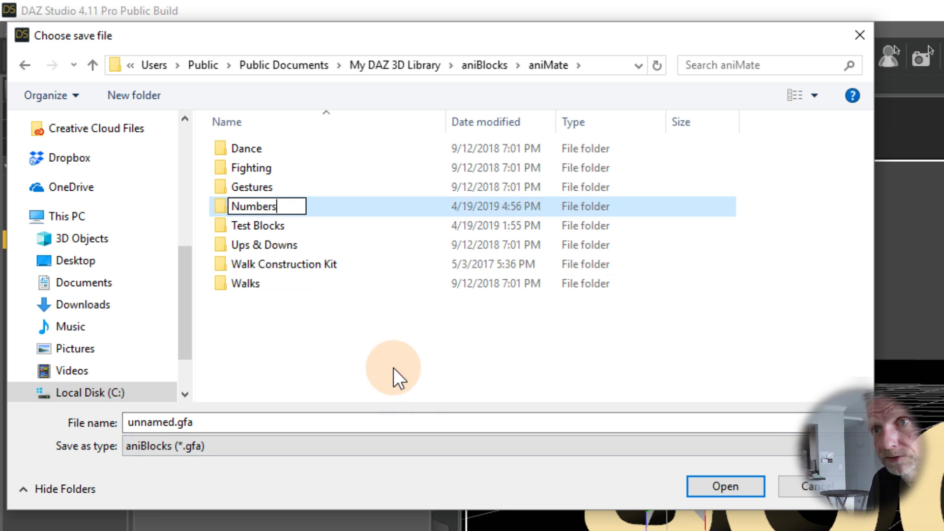
key("Return")
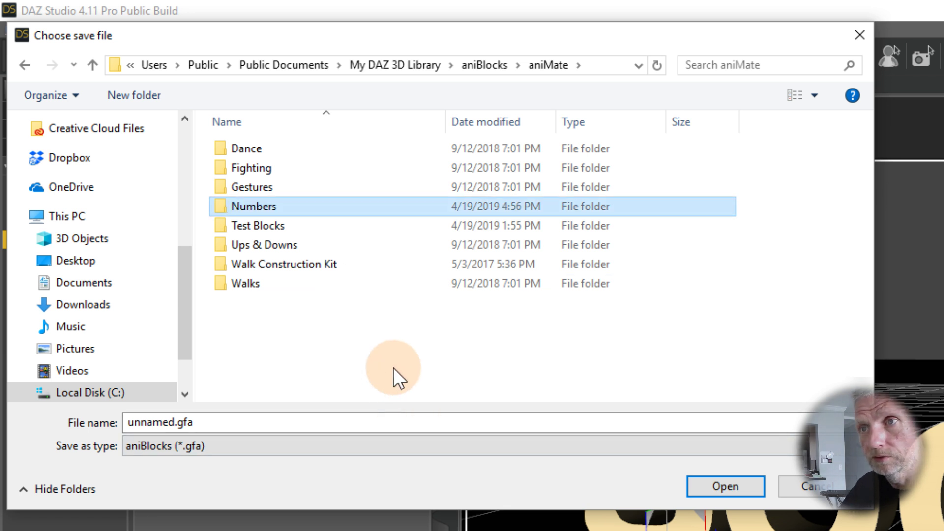
Step: Save the aniBlock in the Numbers folder under the name Falling
double_click(259, 208)
left_click_drag(129, 422, 198, 426)
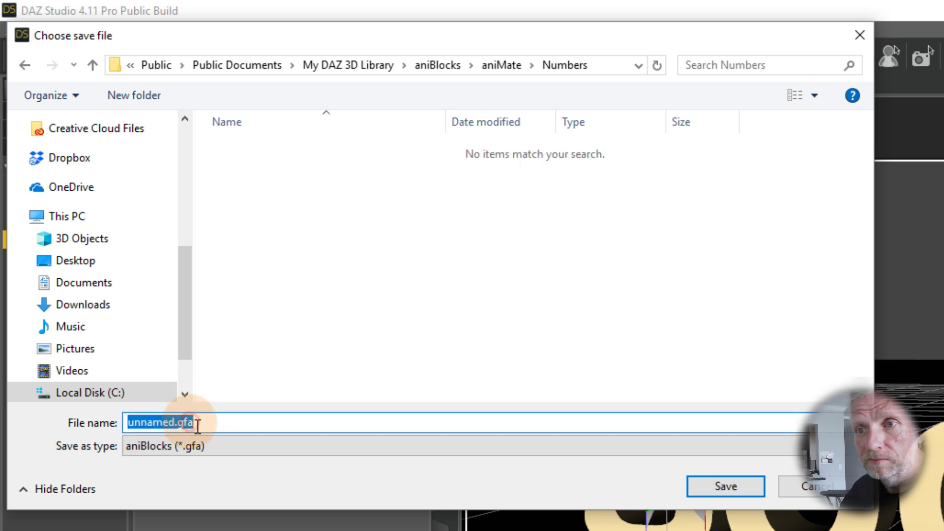
left_click(506, 69)
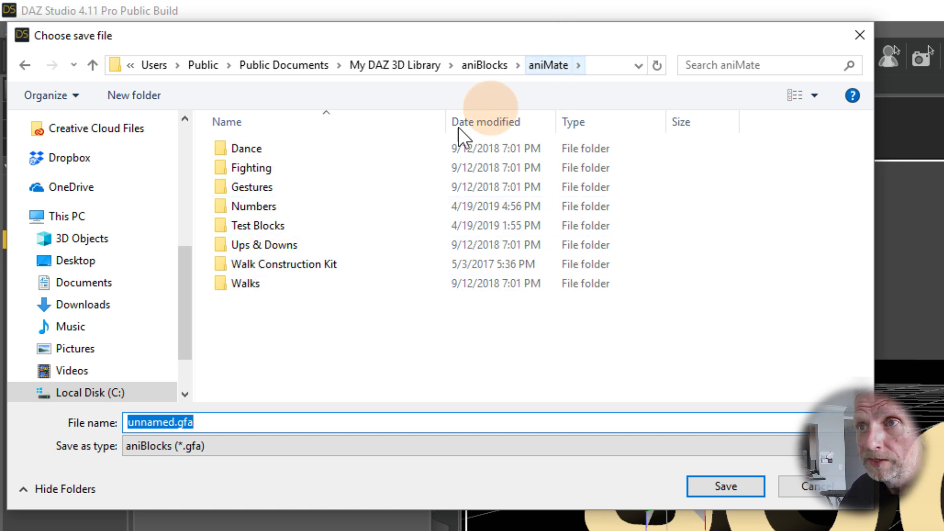
double_click(290, 206)
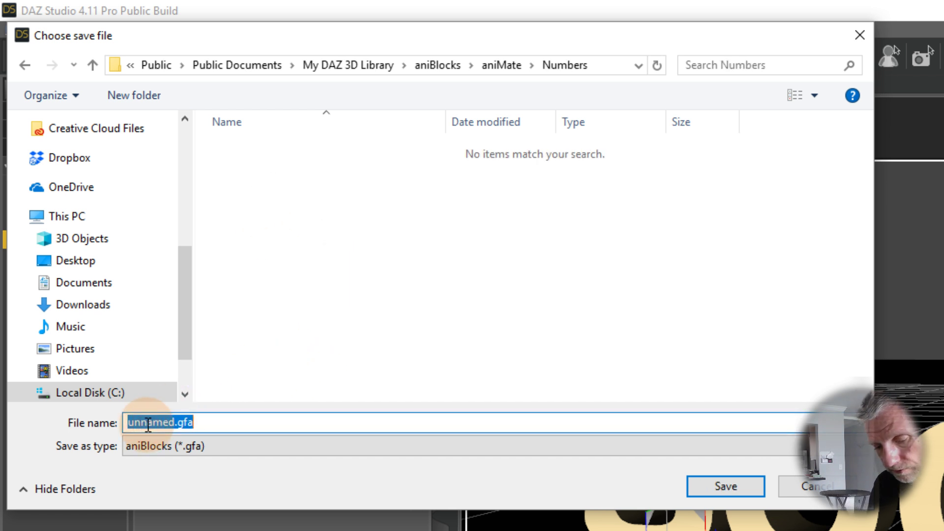
type("Fl")
key("BackSpace")
type("alling")
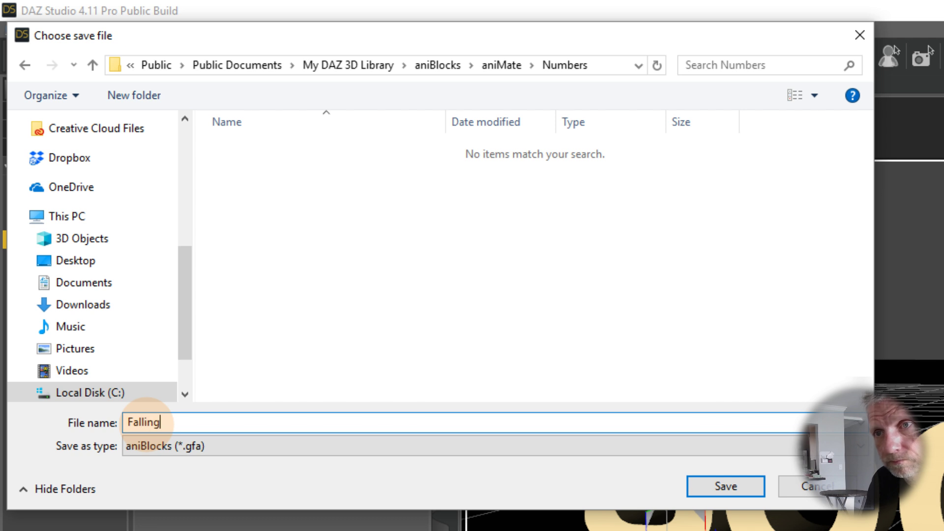
key("Return")
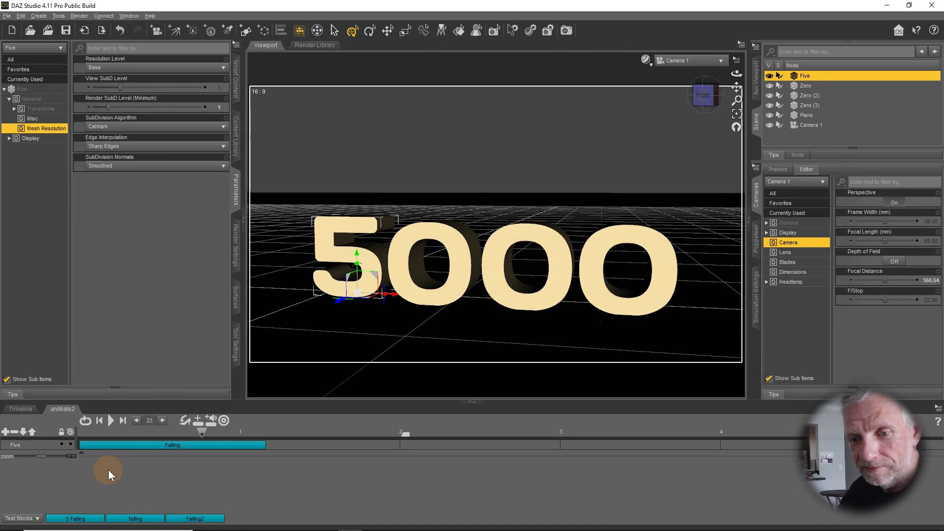
Step: Add an aniMate2 track for the first Zero and place the Falling block from the Numbers collection on it, starting slightly after Five's block
left_click(19, 517)
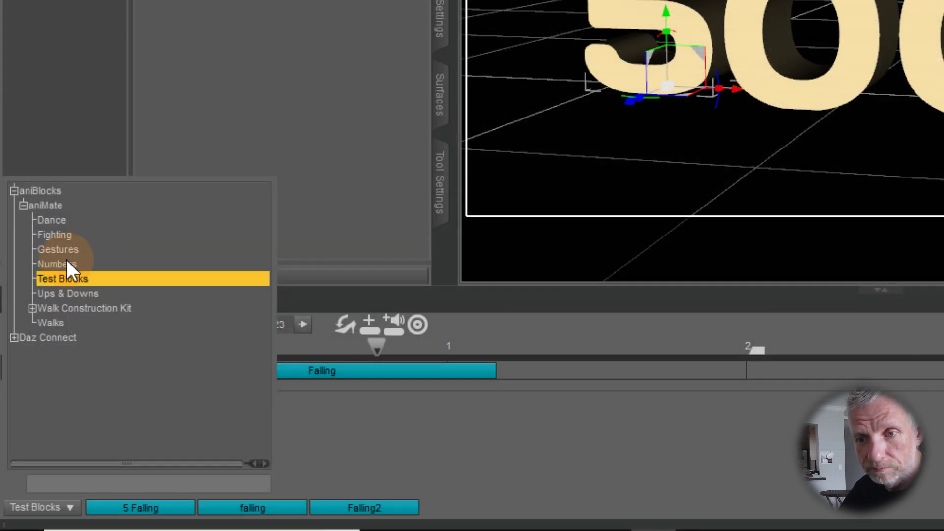
left_click(67, 263)
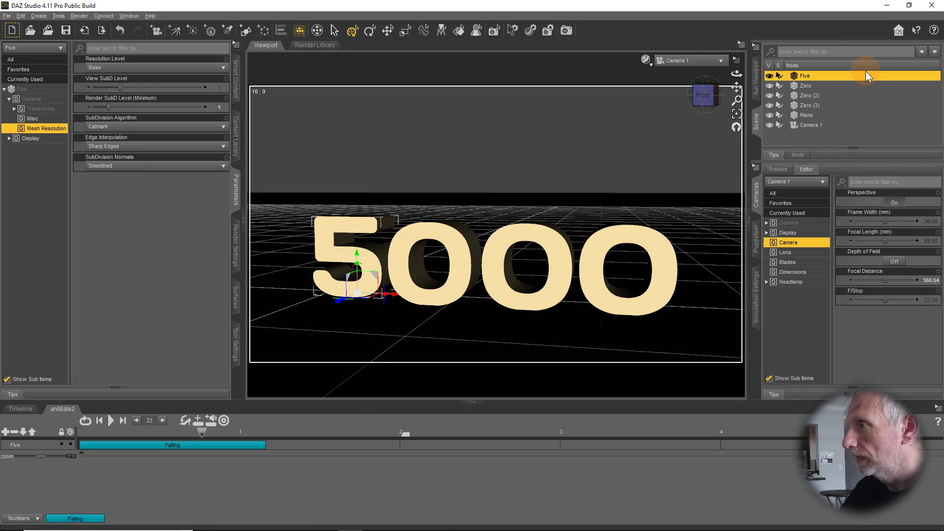
left_click(812, 87)
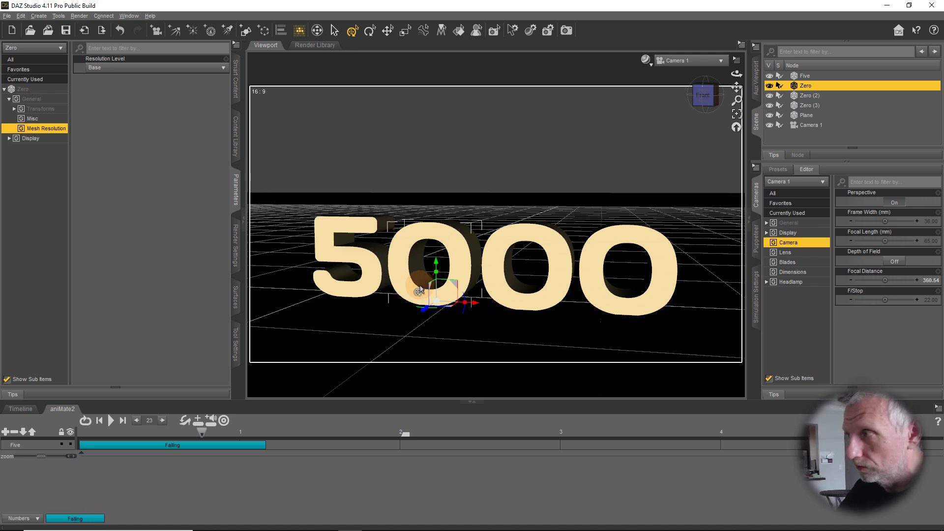
left_click(6, 431)
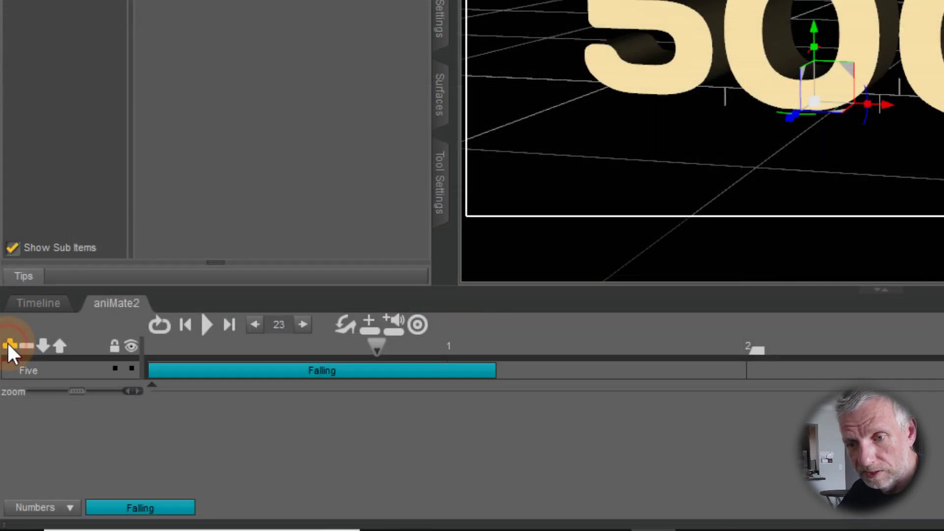
left_click(5, 431)
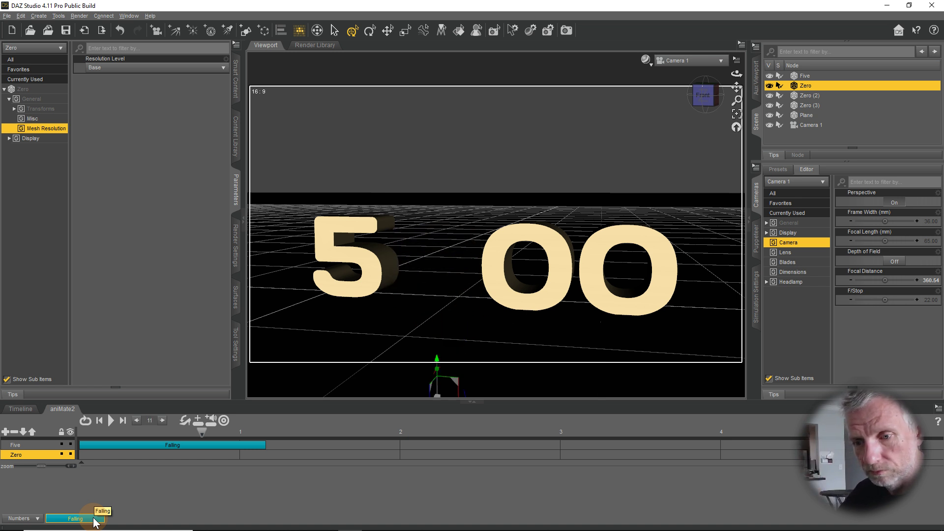
left_click_drag(96, 520, 128, 452)
Step: At frame 0 in Perspective View, raise Zero, Zero (2) and Zero (3) vertically to about the height of the Five
left_click_drag(206, 438, 61, 436)
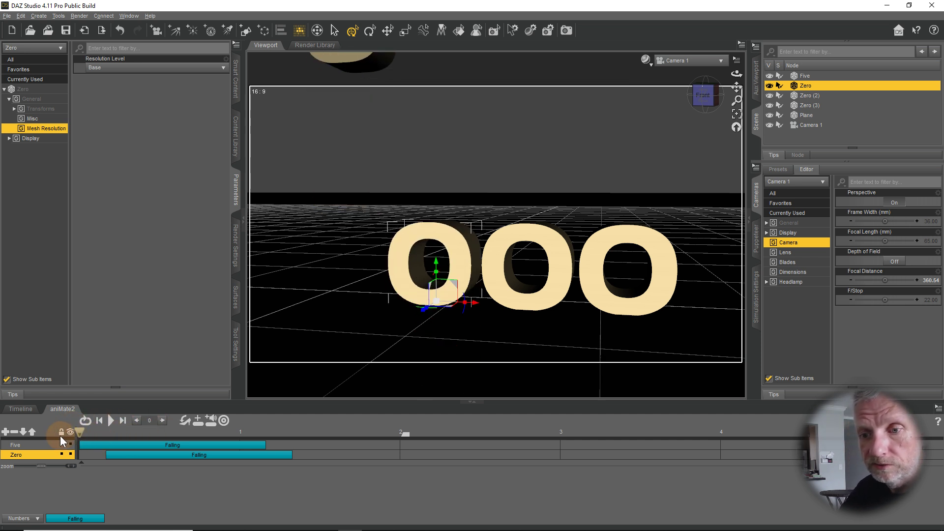
left_click(179, 444)
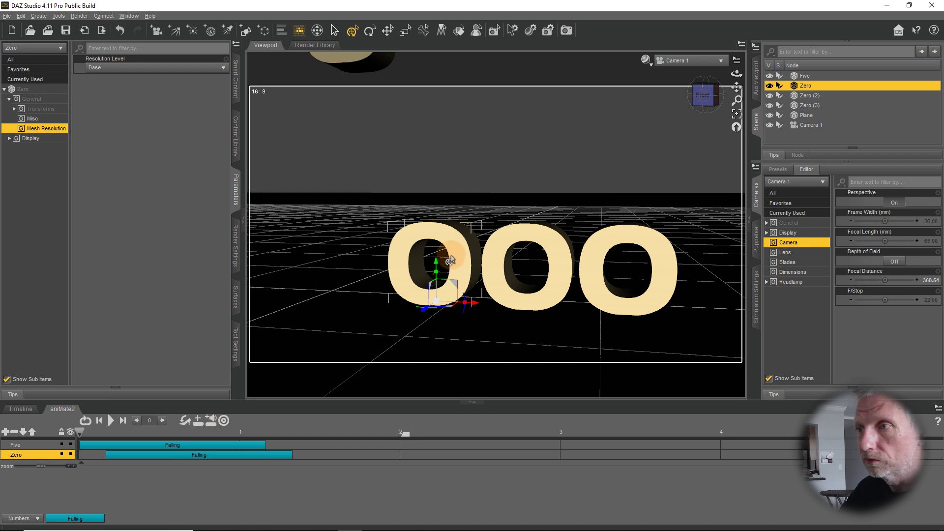
left_click(719, 63)
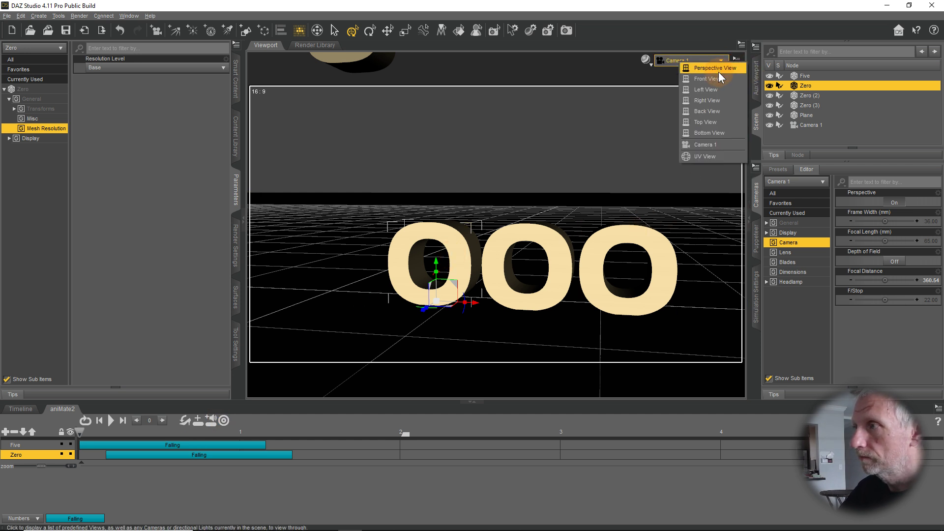
left_click(718, 72)
left_click_drag(454, 265, 467, 104)
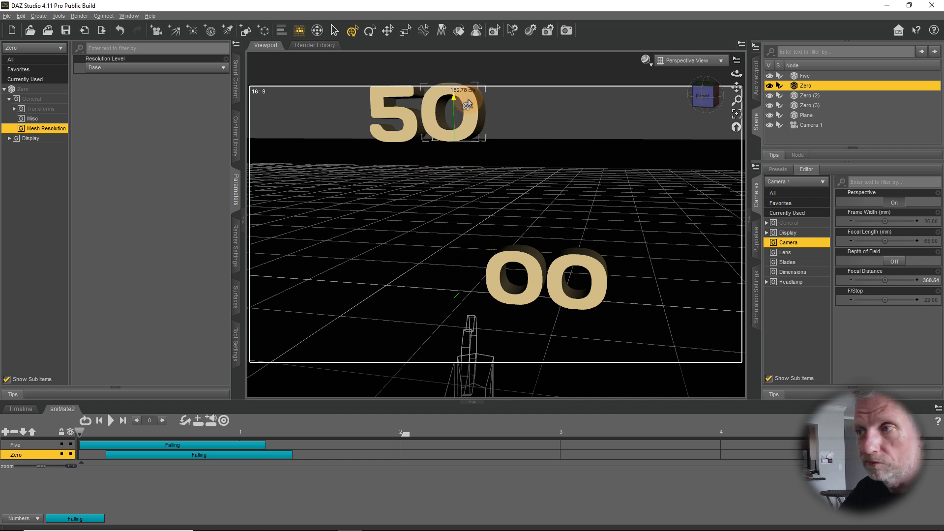
left_click(520, 265)
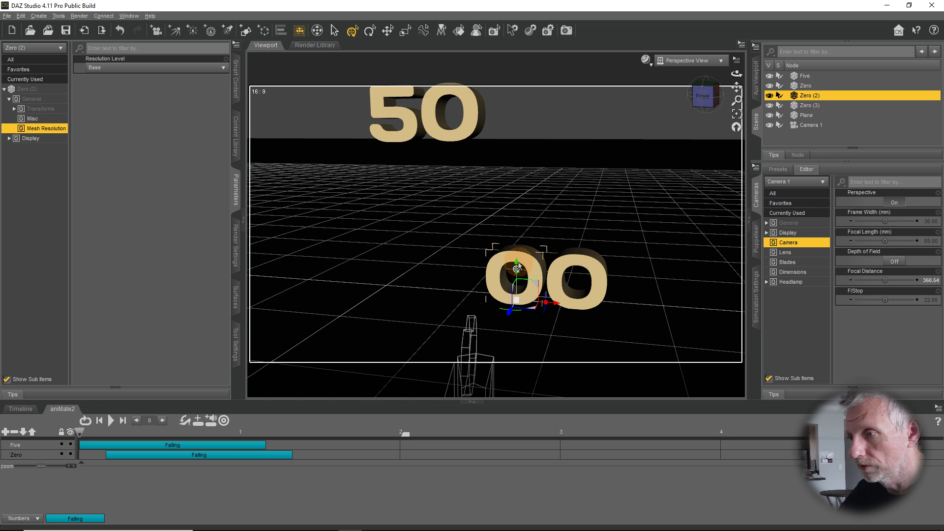
left_click_drag(516, 267, 521, 102)
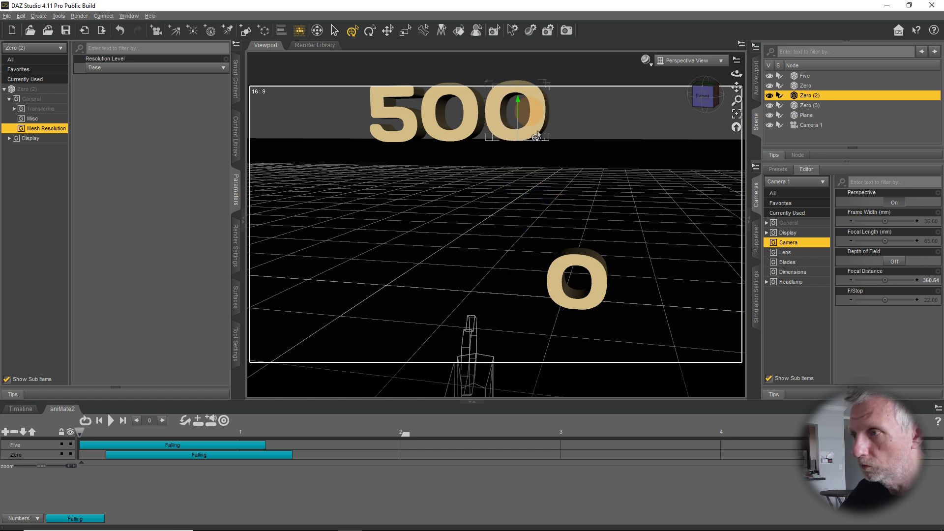
left_click(584, 273)
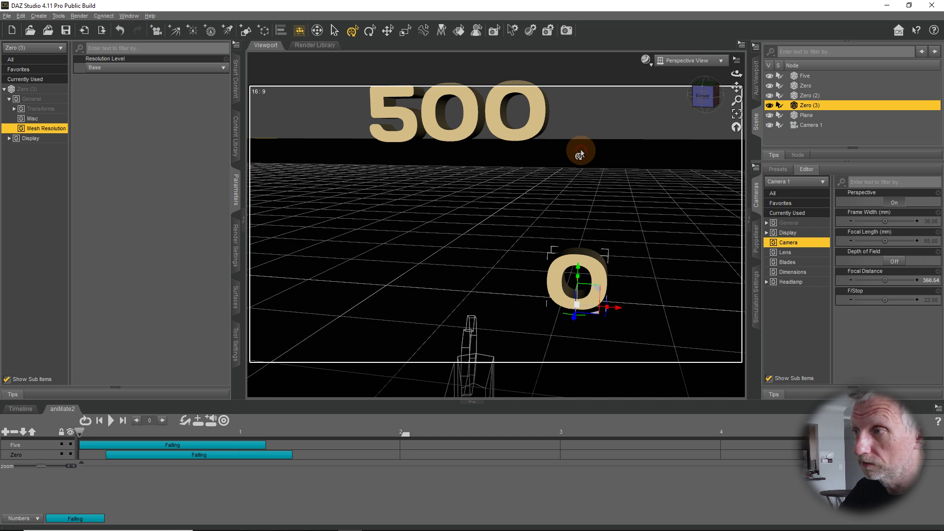
left_click_drag(577, 272, 591, 113)
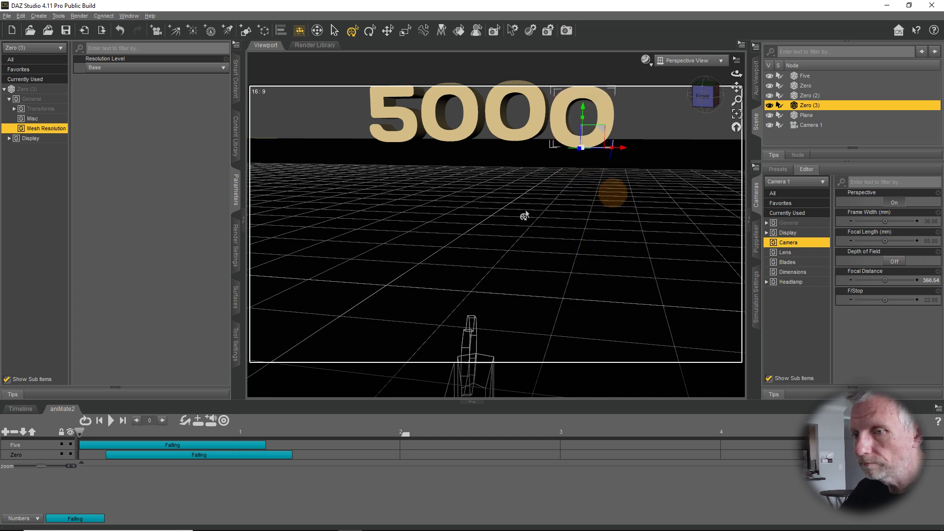
left_click_drag(83, 430, 81, 473)
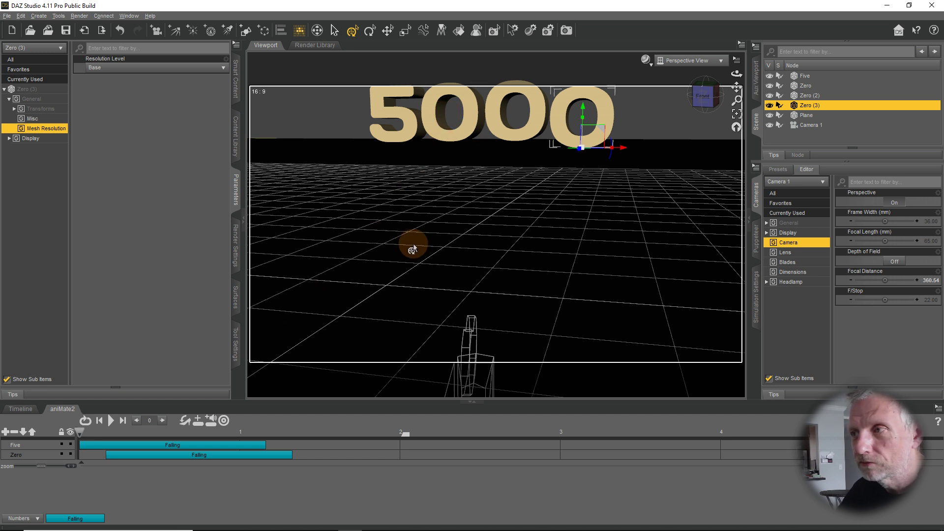
Step: Return the viewport to Camera 1 and play the animation of the falling digits
scroll(510, 231, "up", 2)
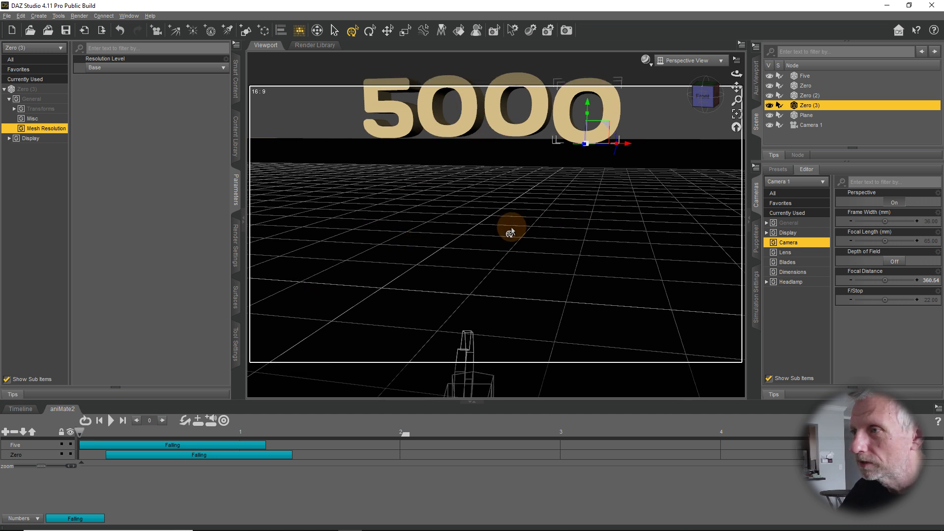
left_click(708, 60)
left_click(710, 140)
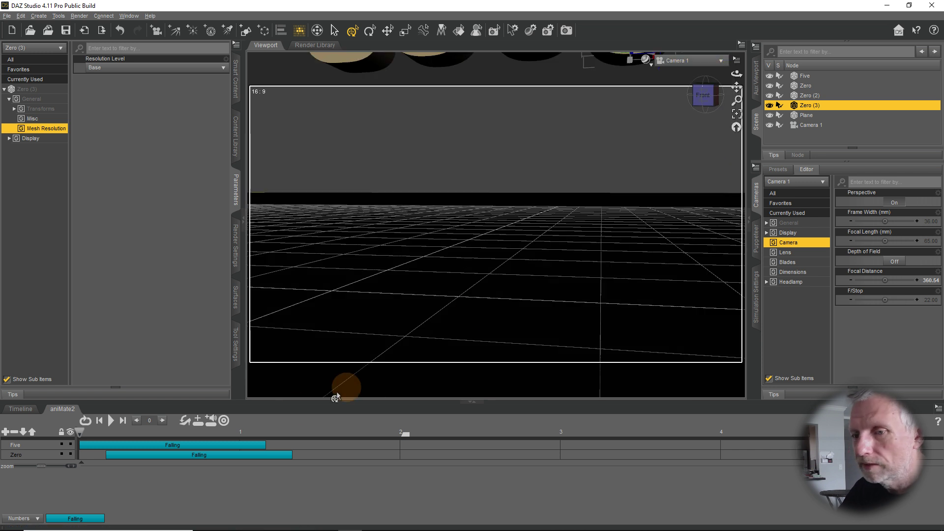
left_click(110, 420)
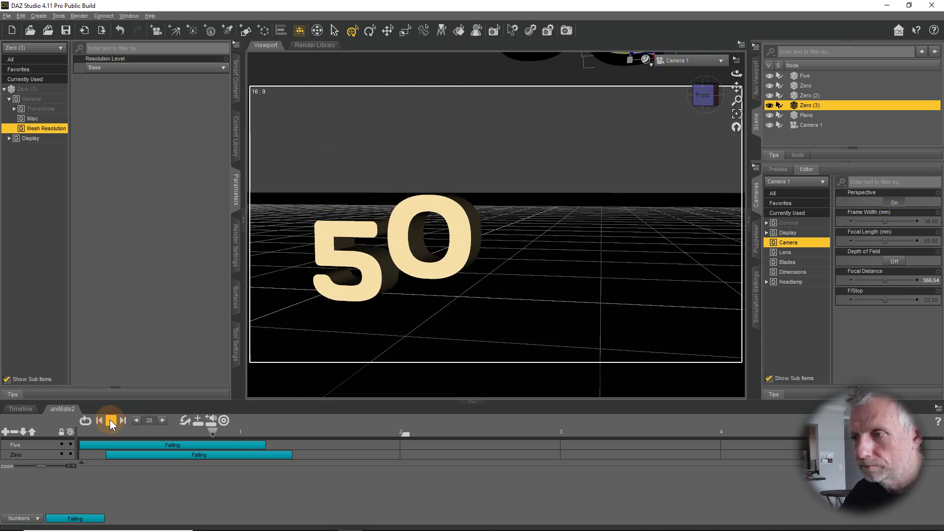
left_click(111, 421)
Step: Move Zero's Falling block to the start of its track so it aligns with Five's block
left_click_drag(170, 455, 142, 451)
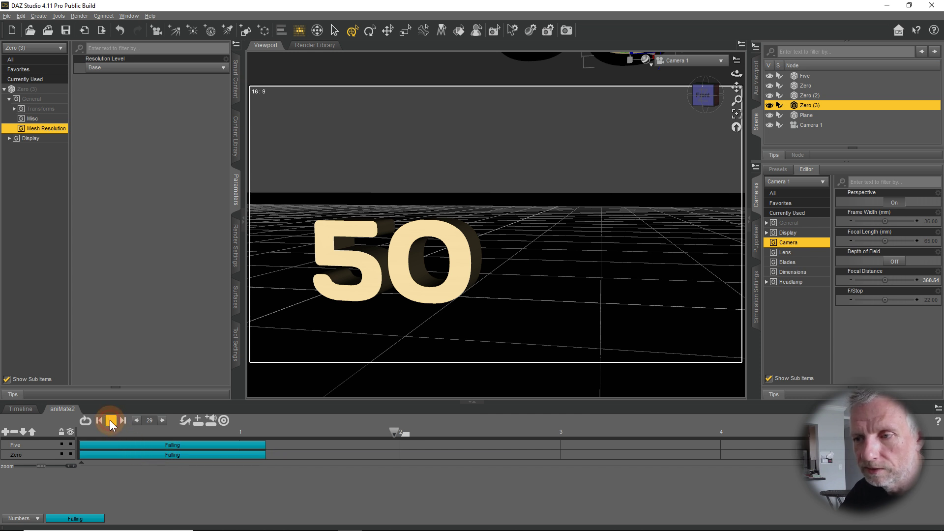
Step: Shift Zero's Falling block slightly later than Five's block on the aniMate2 tracks and play back the staggered fall
left_click(110, 420)
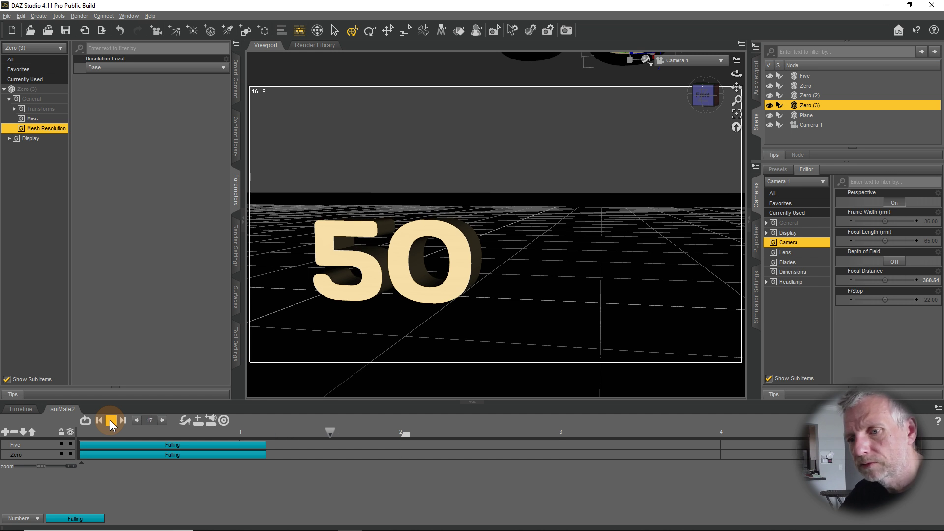
left_click(110, 420)
left_click(125, 455)
left_click_drag(125, 456, 140, 458)
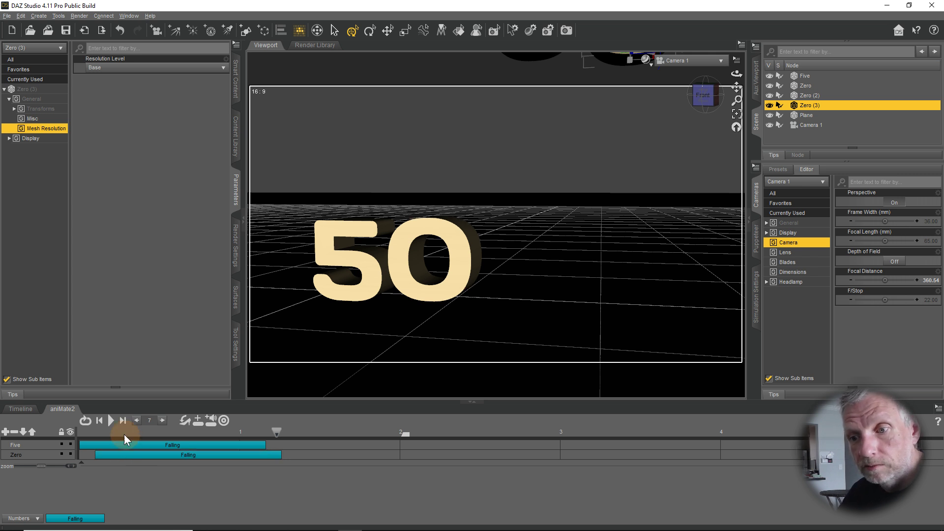
left_click(110, 421)
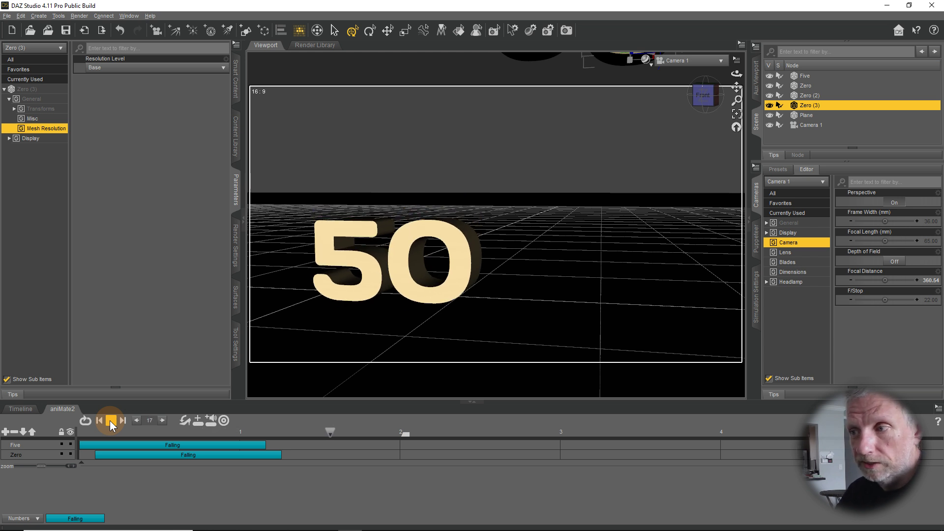
left_click(110, 421)
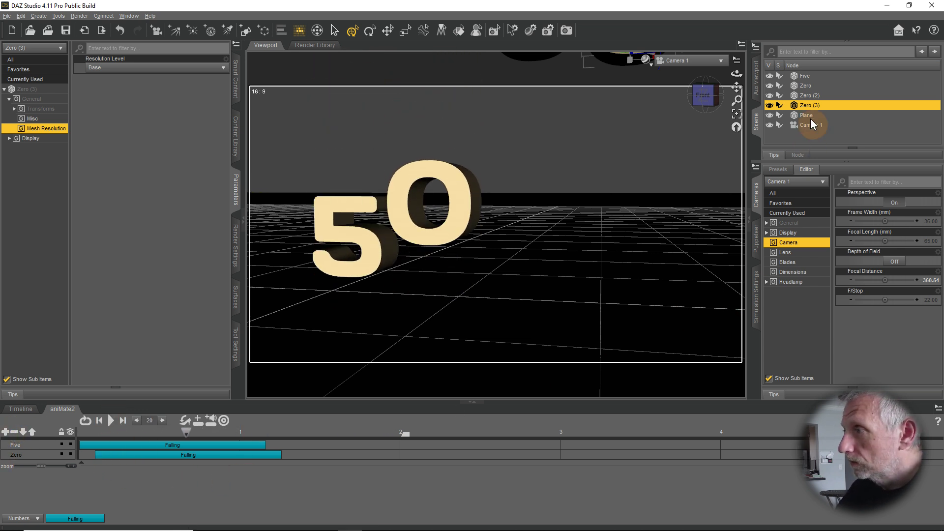
Step: Add an aniMate2 track for Zero (2) and place a Falling block on it, starting slightly after Zero's block
left_click(807, 94)
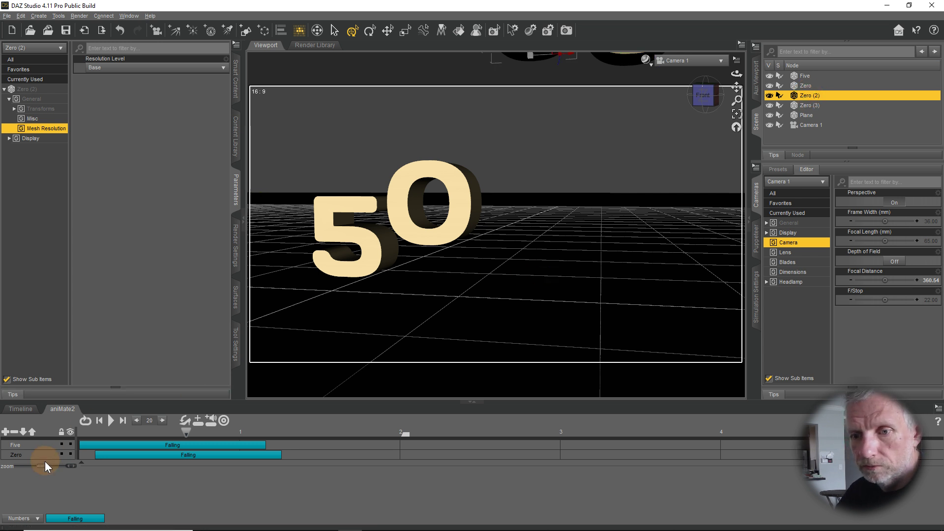
left_click(5, 432)
left_click_drag(75, 513, 121, 460)
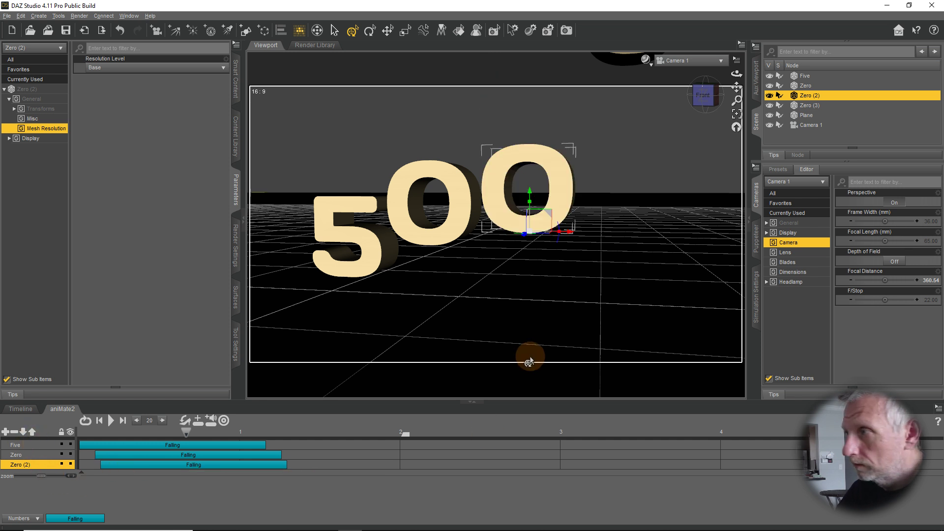
Step: Add a track for Zero (3), place a Falling block on it starting level with Zero's block, and play the animation
left_click(813, 105)
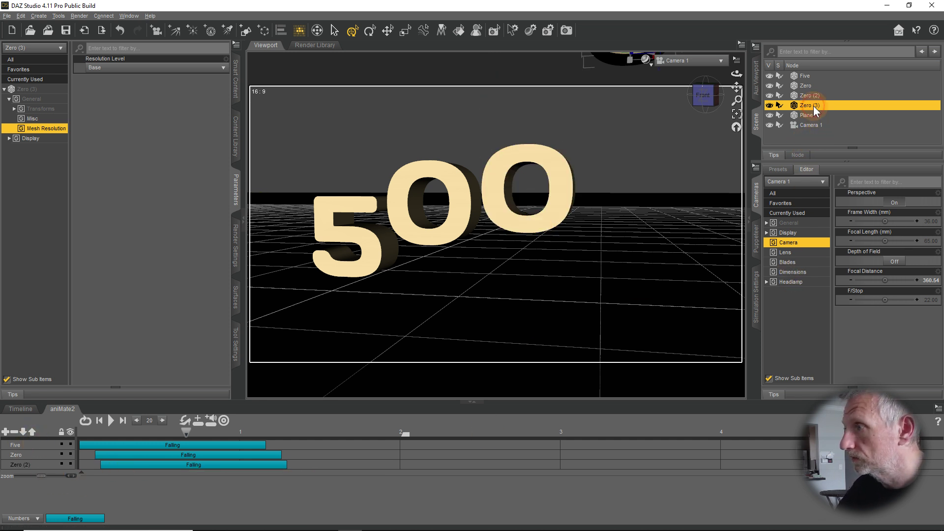
left_click(6, 431)
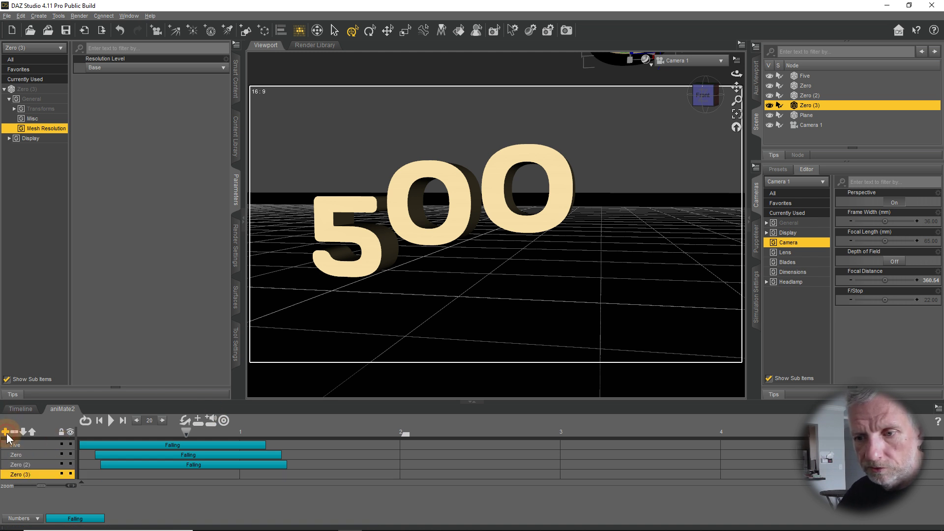
left_click(67, 521)
left_click_drag(68, 524, 128, 474)
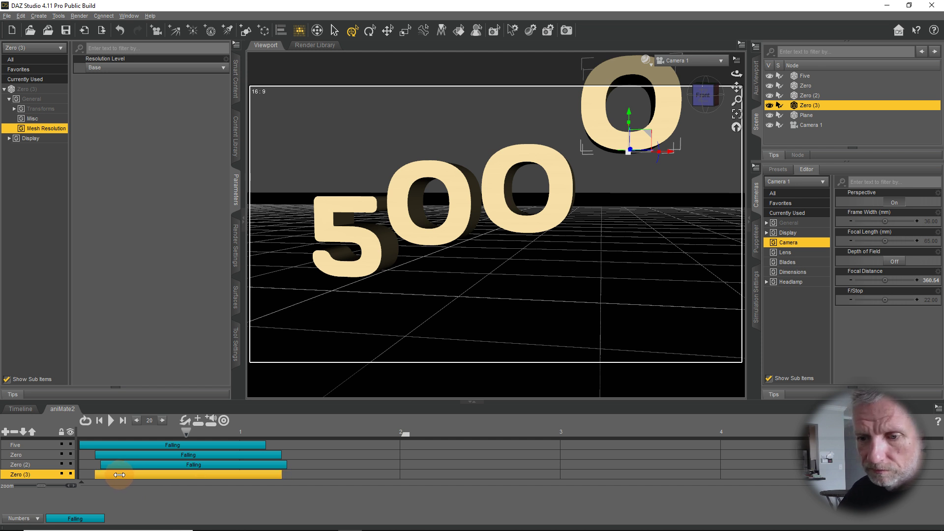
left_click_drag(119, 475, 120, 475)
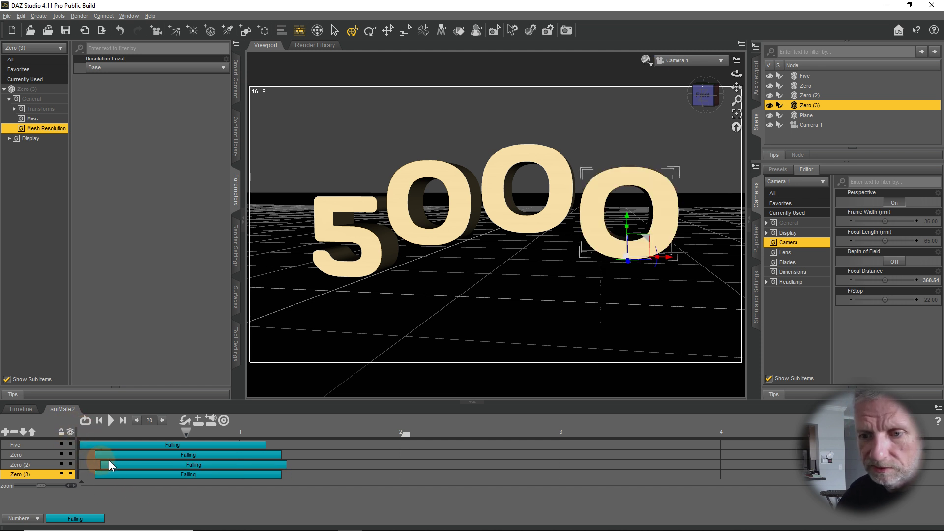
left_click(111, 421)
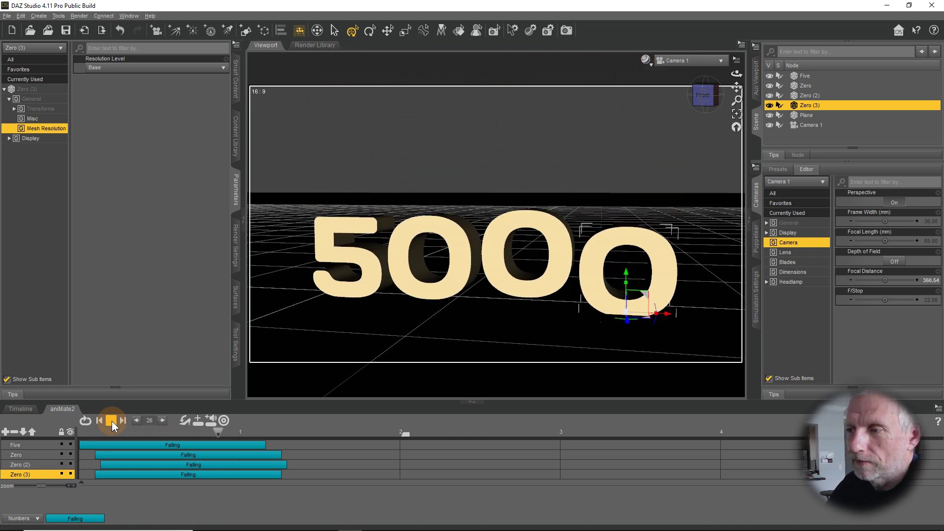
left_click(111, 420)
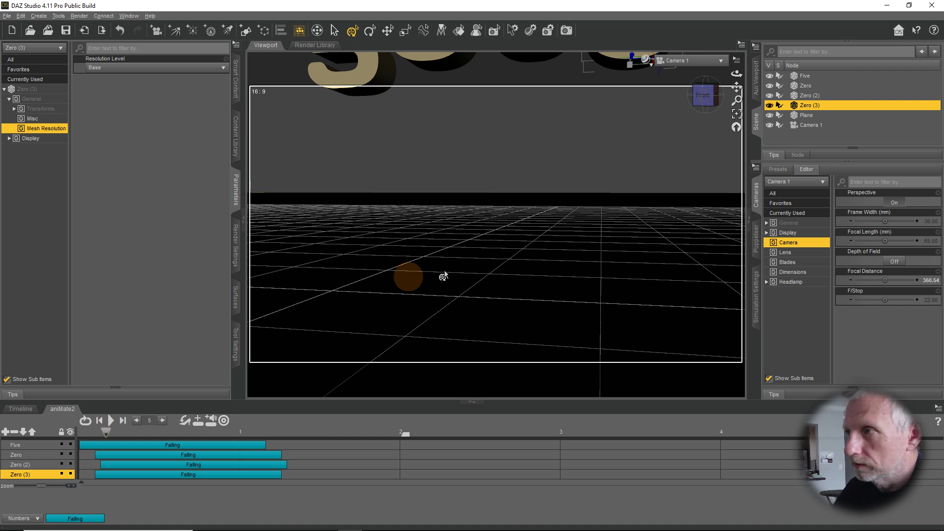
Step: At frame 0 in Perspective View, raise Zero (3) slightly to match the height of the other digits
left_click(718, 62)
left_click(720, 67)
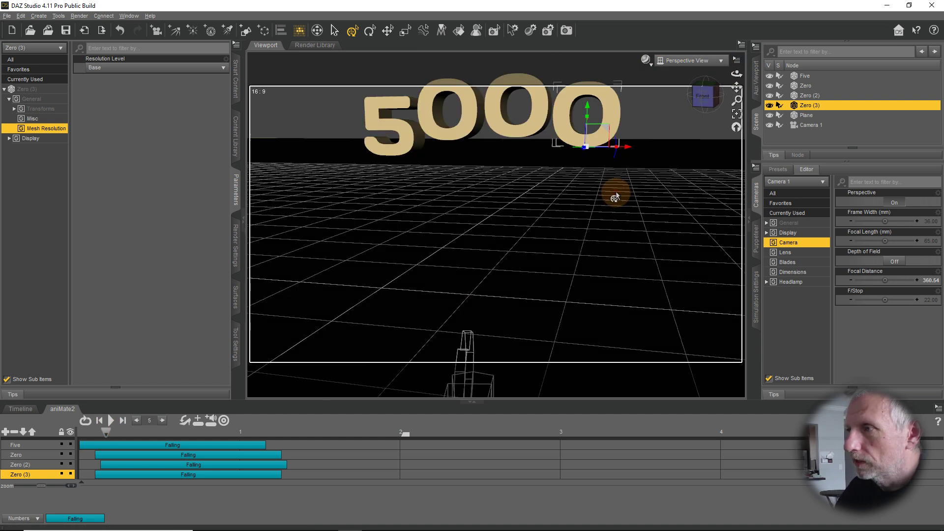
left_click_drag(105, 431, 34, 429)
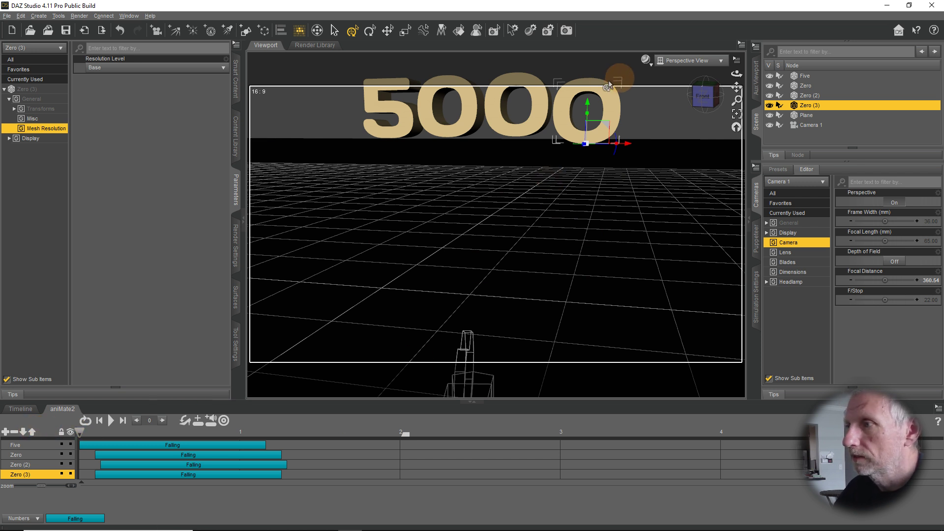
left_click_drag(587, 107, 587, 100)
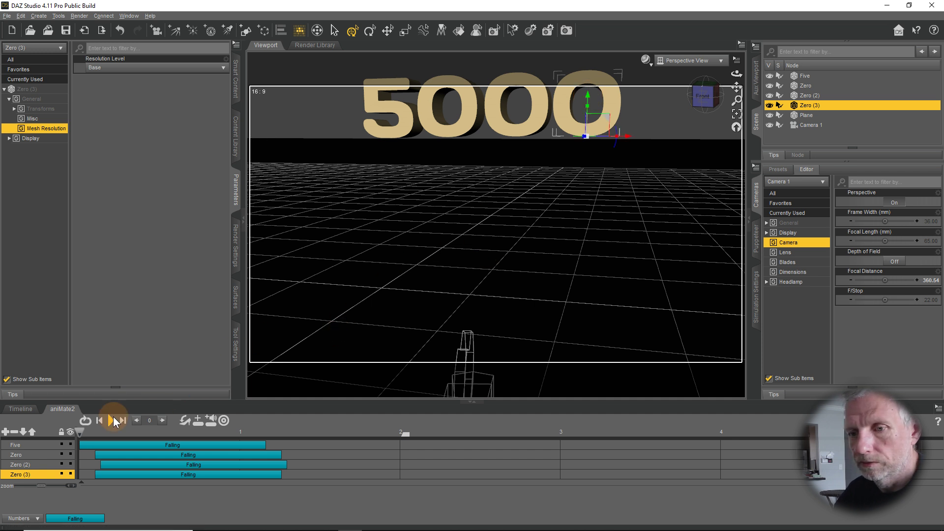
Step: Play the falling animation of all four digits and return the viewport to Camera 1 before stopping playback
left_click(110, 421)
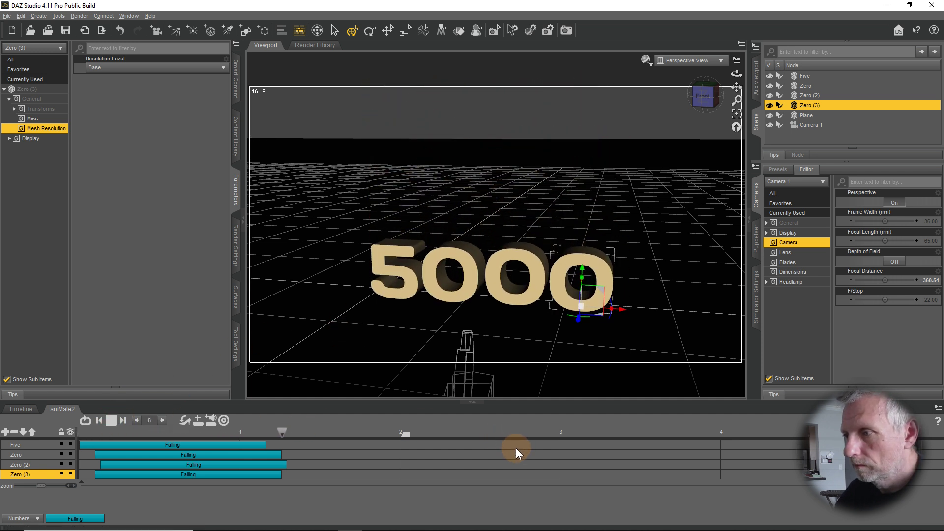
left_click(718, 61)
left_click(719, 145)
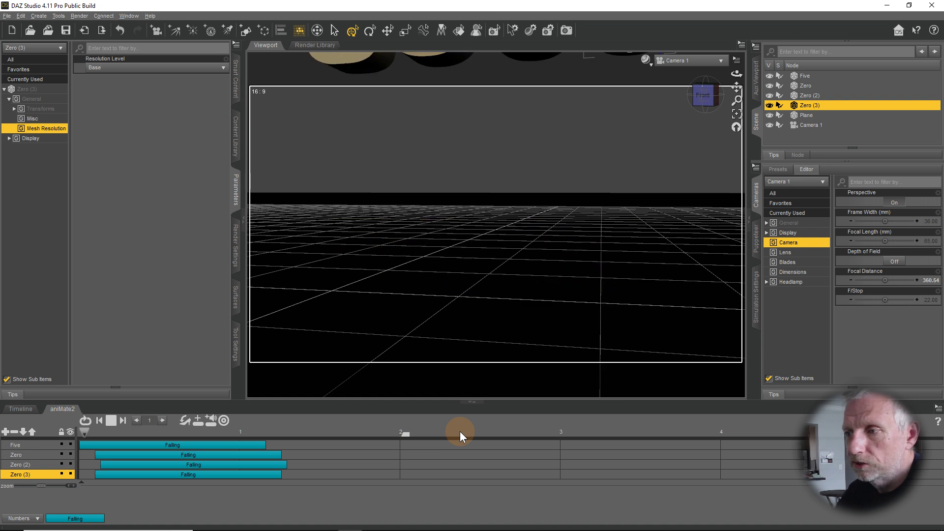
left_click(111, 420)
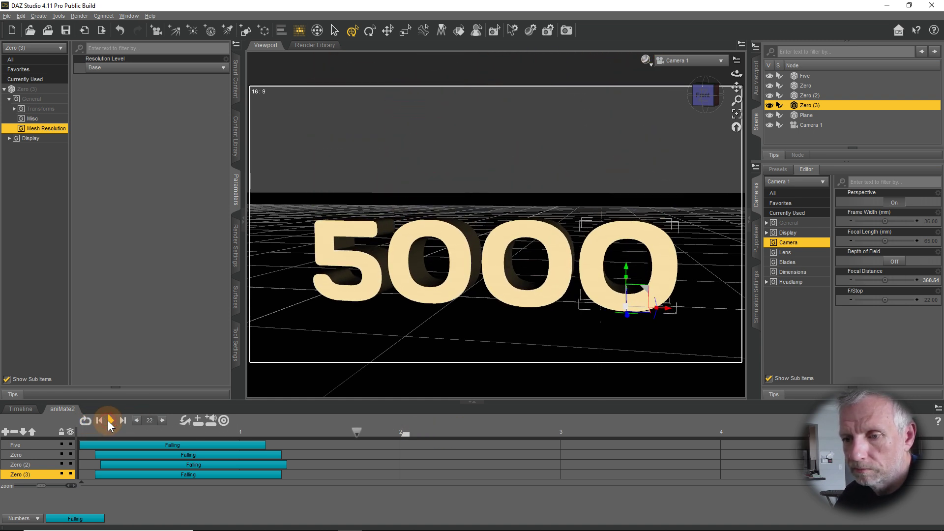
left_click(338, 254)
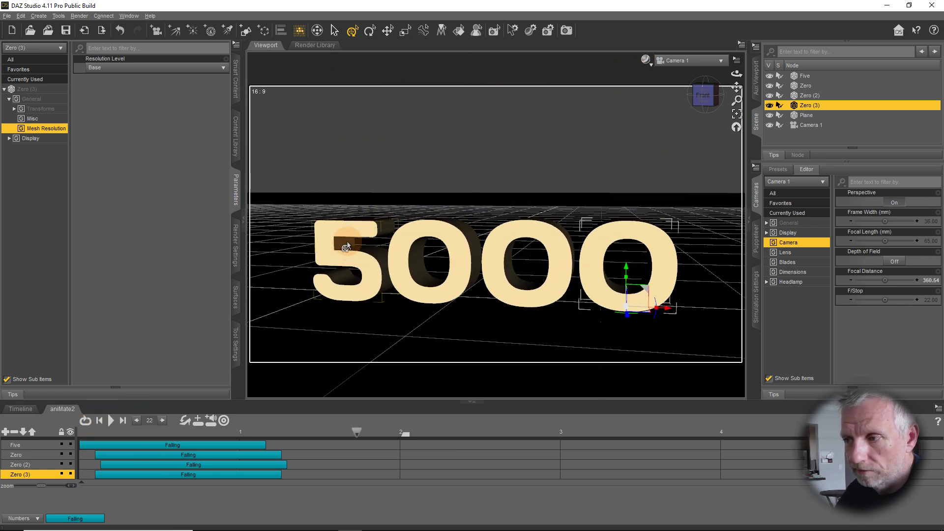
left_click(205, 454)
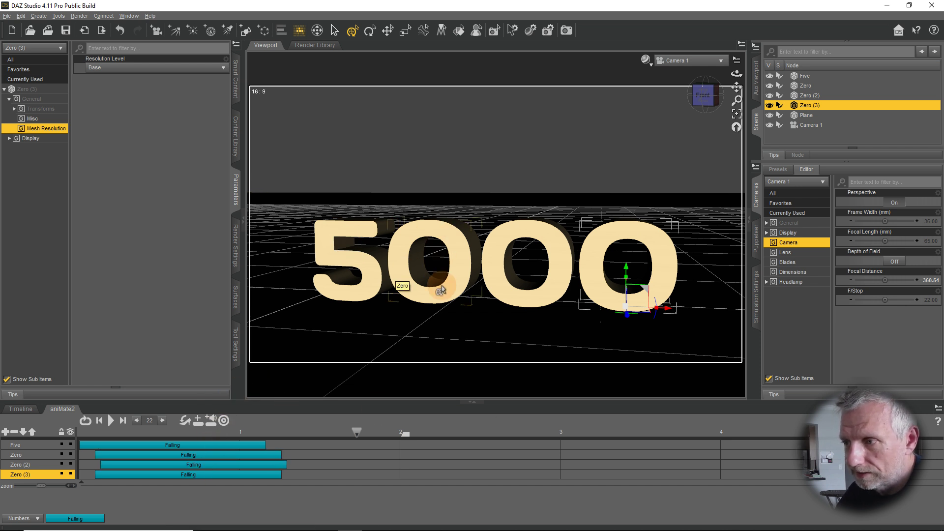
Step: Select the first Zero's Falling block and set its playback speed to 200%
left_click(806, 84)
left_click(116, 455)
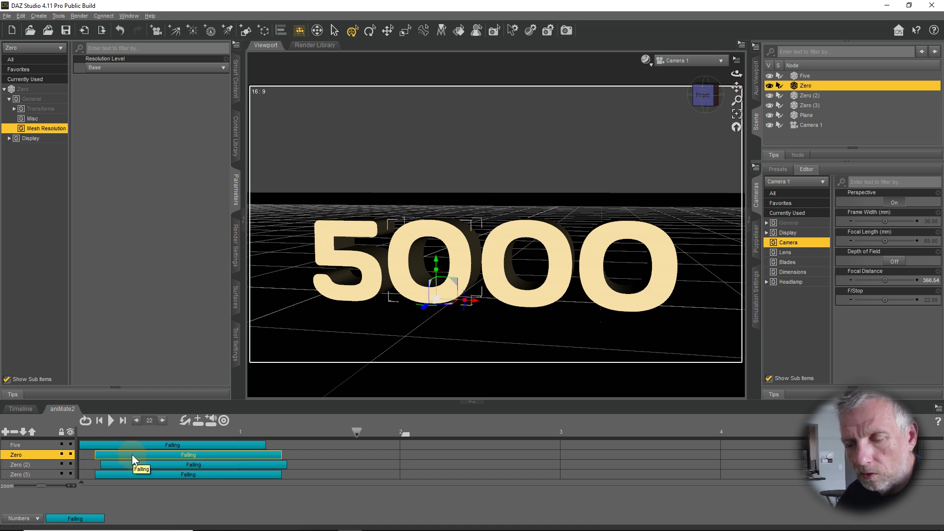
left_click(131, 454)
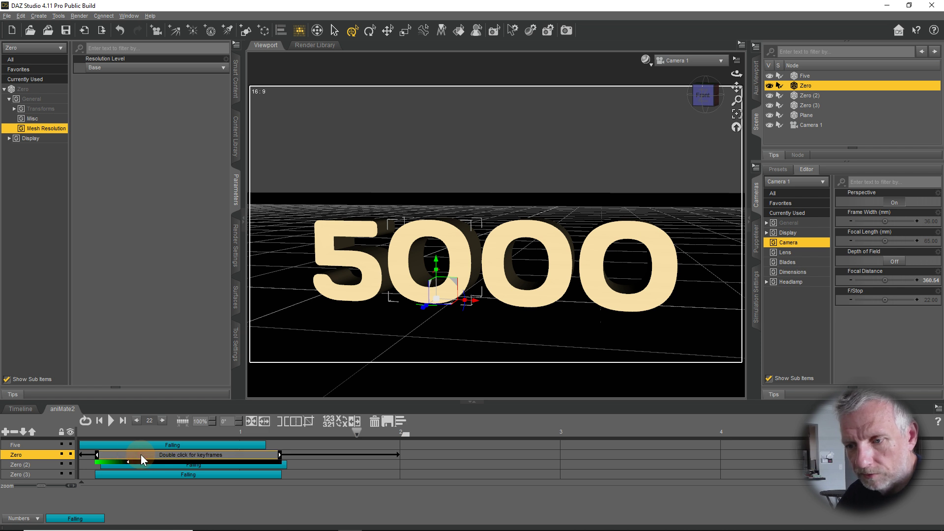
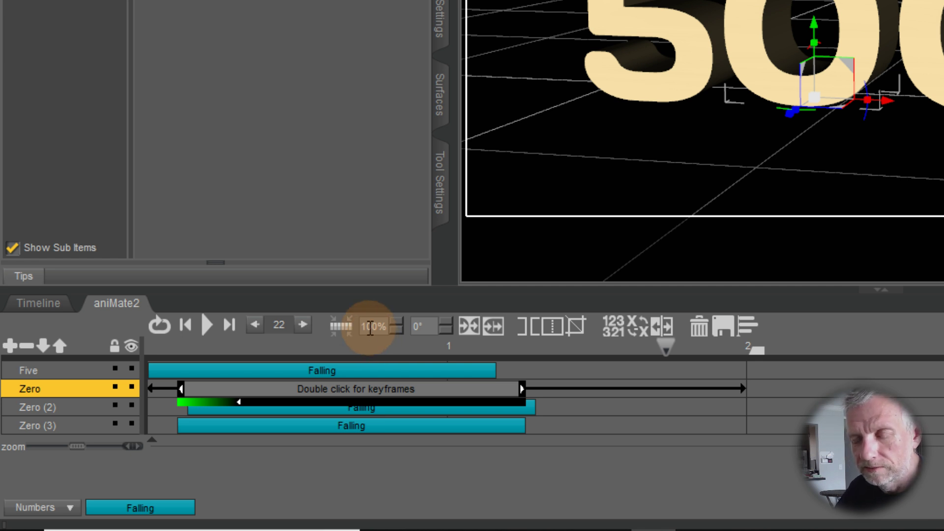
left_click(370, 327)
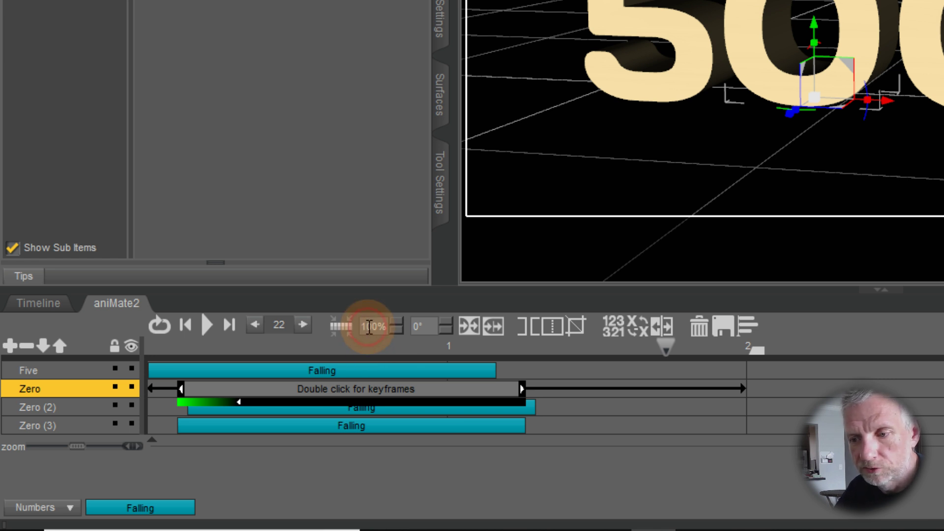
double_click(369, 327)
type("200")
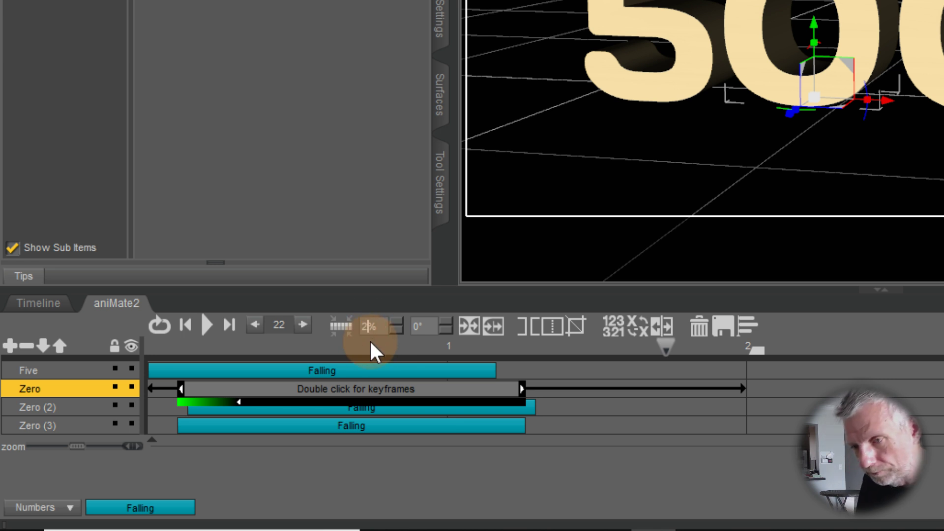
key("Return")
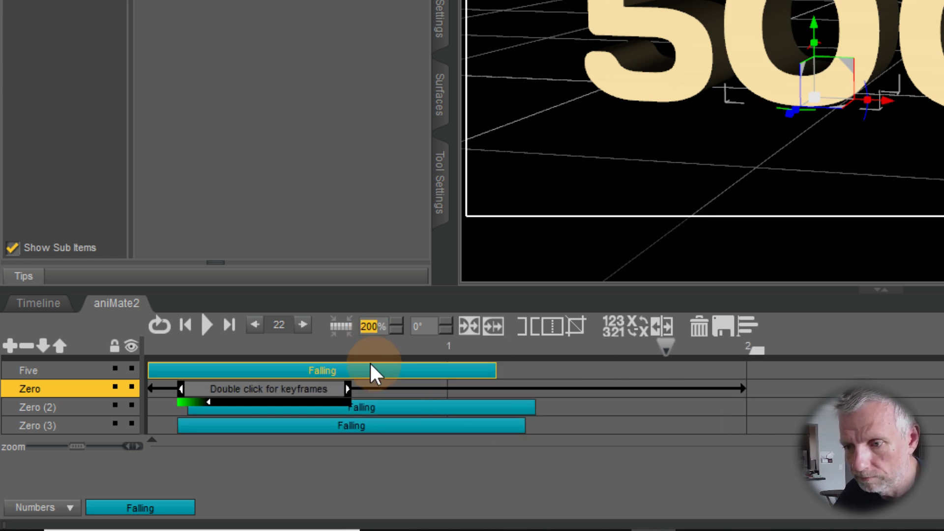
Step: Scrub through the first frames of the animation to examine Zero's shortened Falling block, ending at frame 5
left_click(299, 345)
left_click_drag(299, 345, 213, 333)
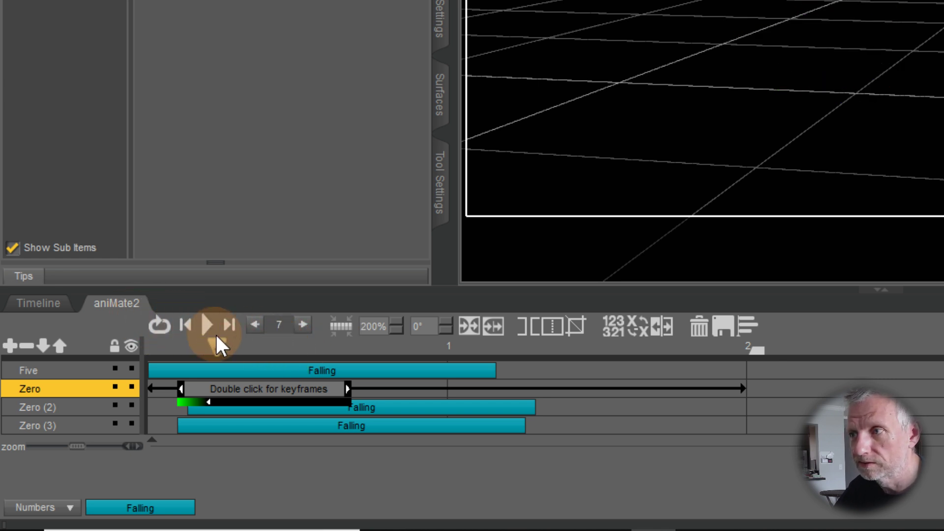
left_click_drag(270, 360, 198, 347)
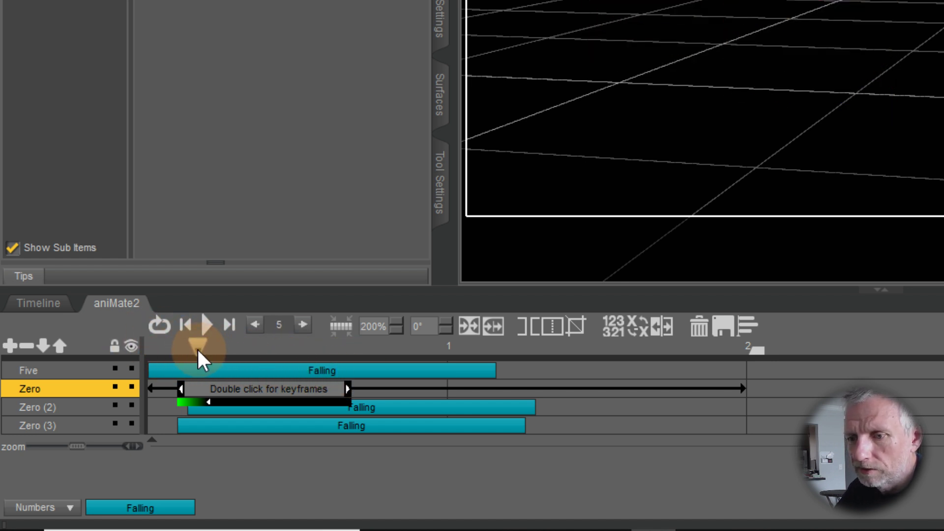
Step: Set the speed of Zero's Falling block to 50% and scrub the animation to about the 2-second mark
double_click(369, 327)
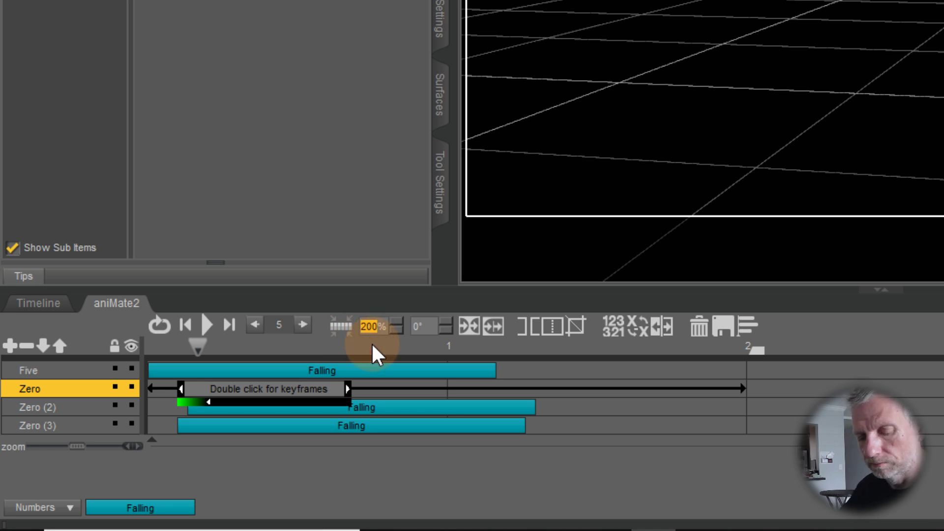
type("50")
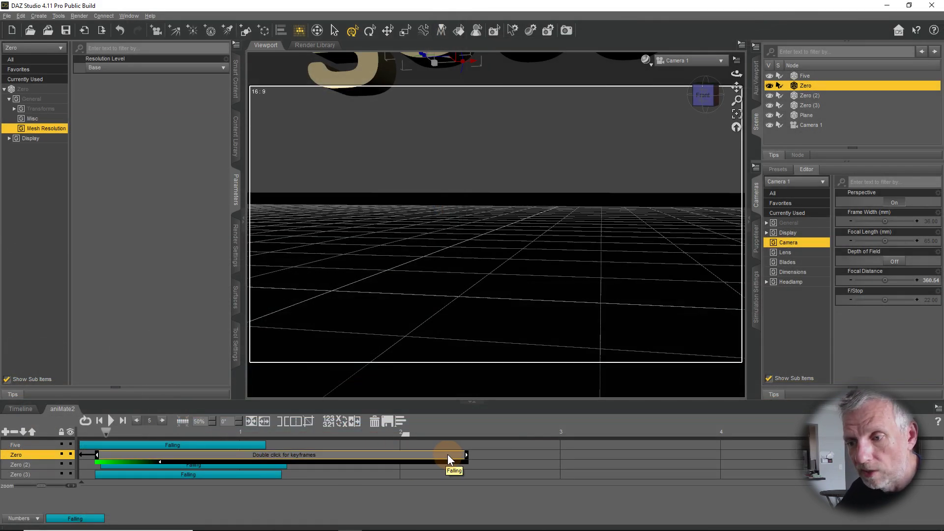
left_click(93, 429)
left_click_drag(93, 428, 399, 479)
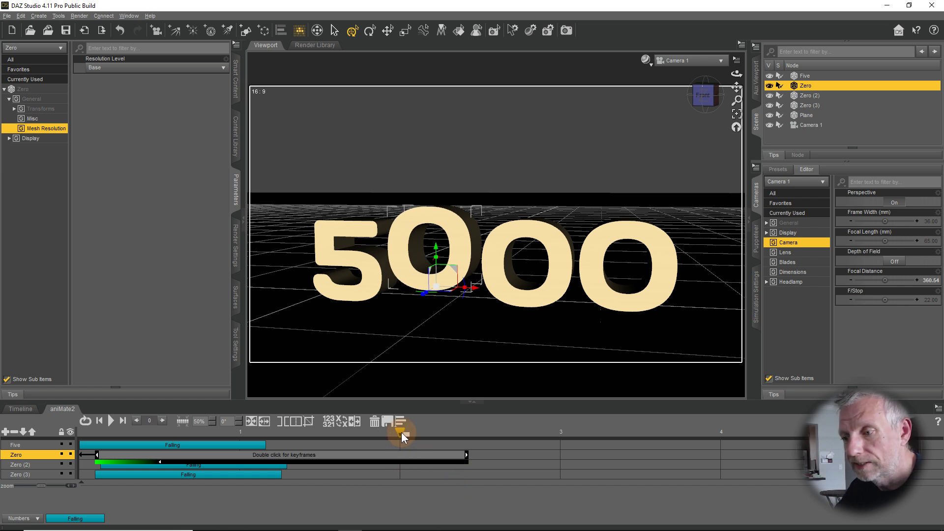
Step: Extend the animation's end marker past Zero's slowed Falling block, and at frame 23 set the block's speed to 120%
left_click_drag(405, 432, 417, 447)
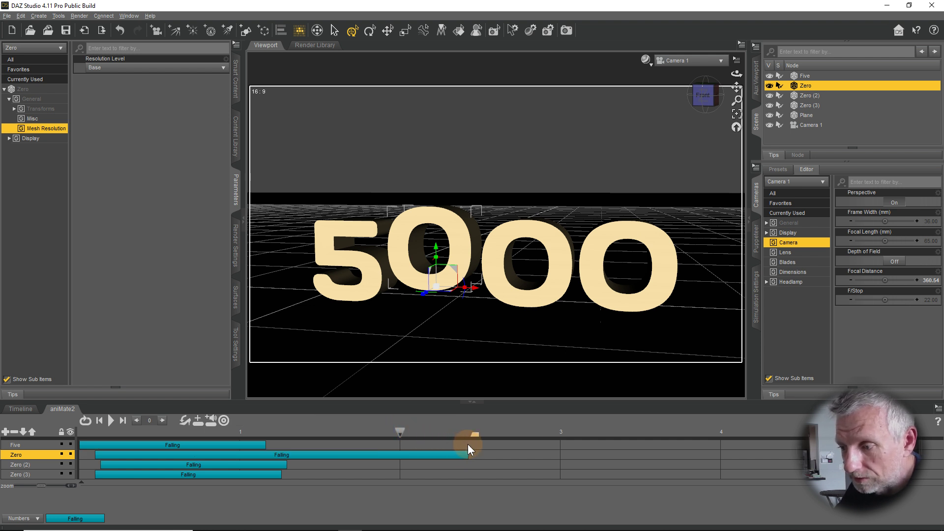
left_click_drag(400, 432, 202, 430)
left_click(223, 453)
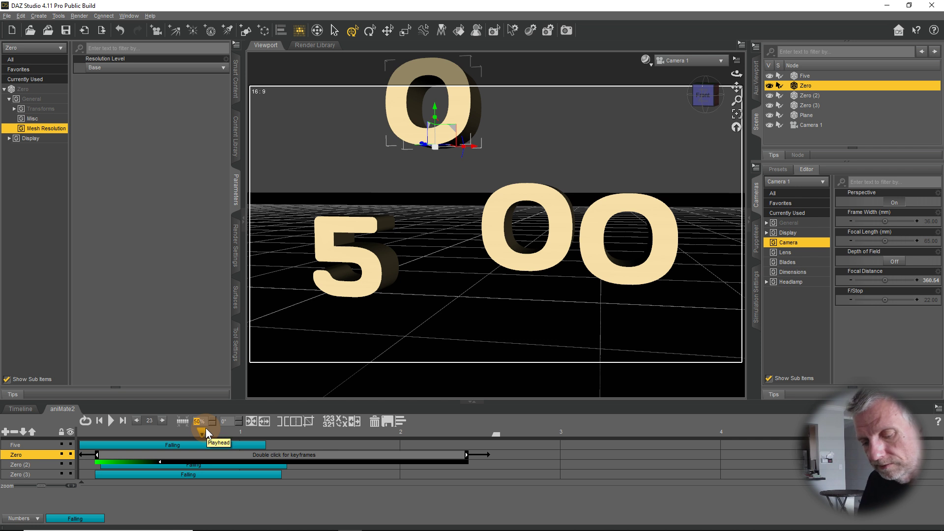
type("20")
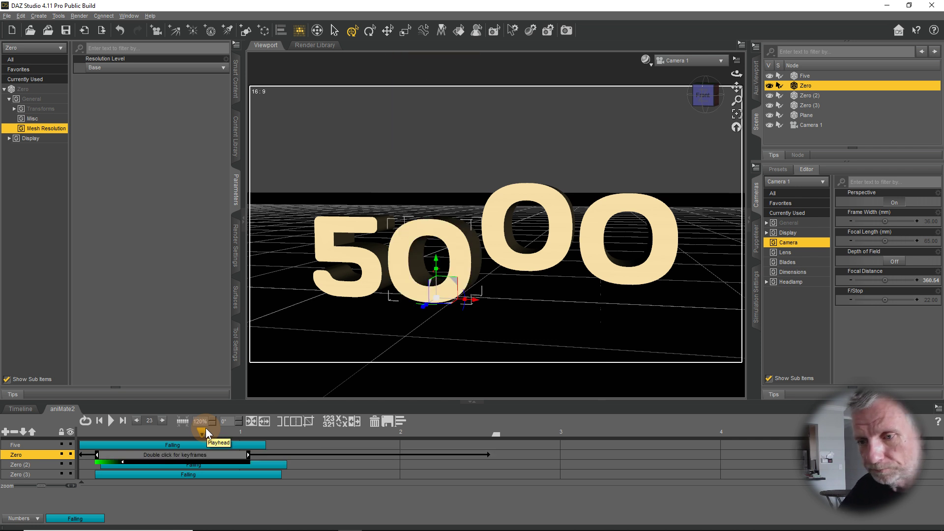
Step: Set the speed of Zero (2)'s Falling block to 80%
left_click(253, 464)
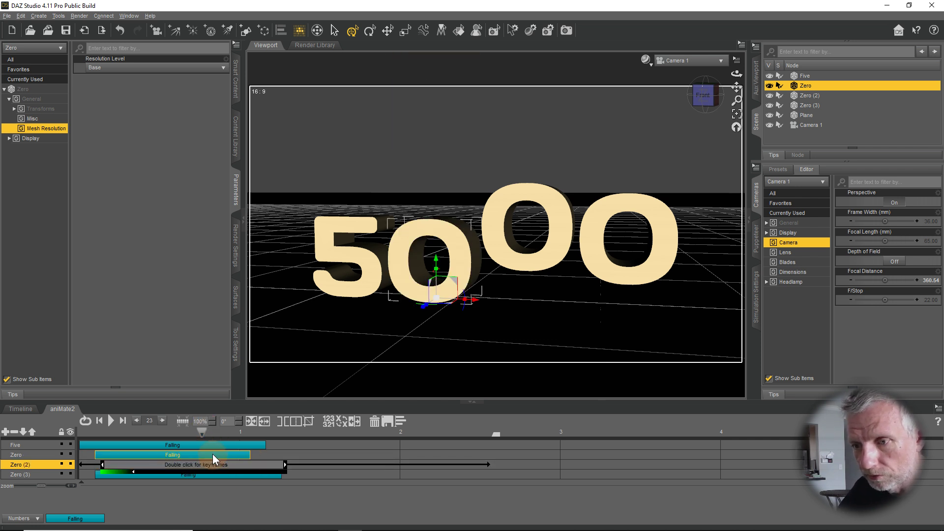
left_click(198, 422)
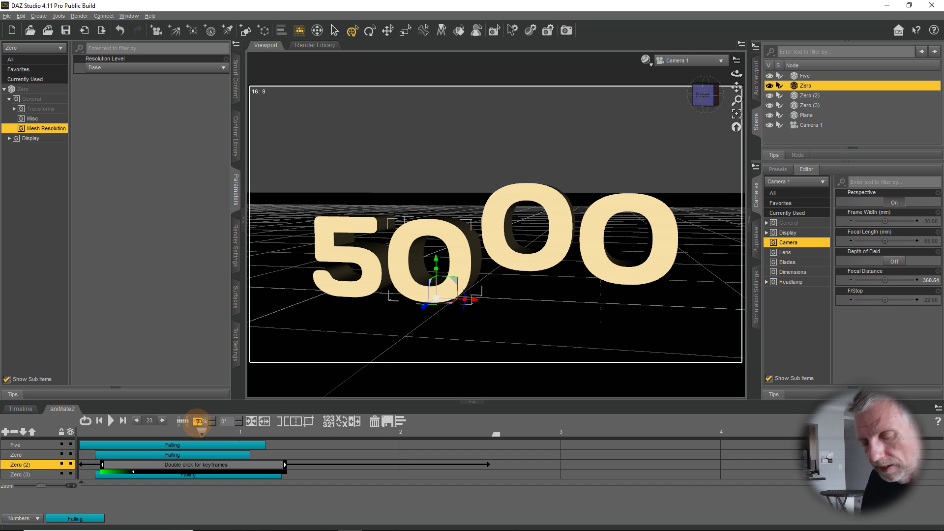
type("80")
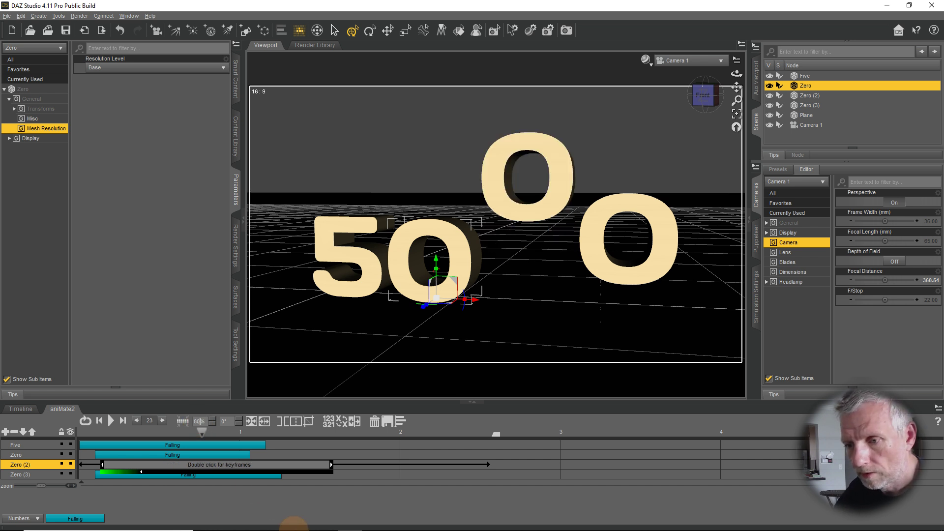
left_click(267, 475)
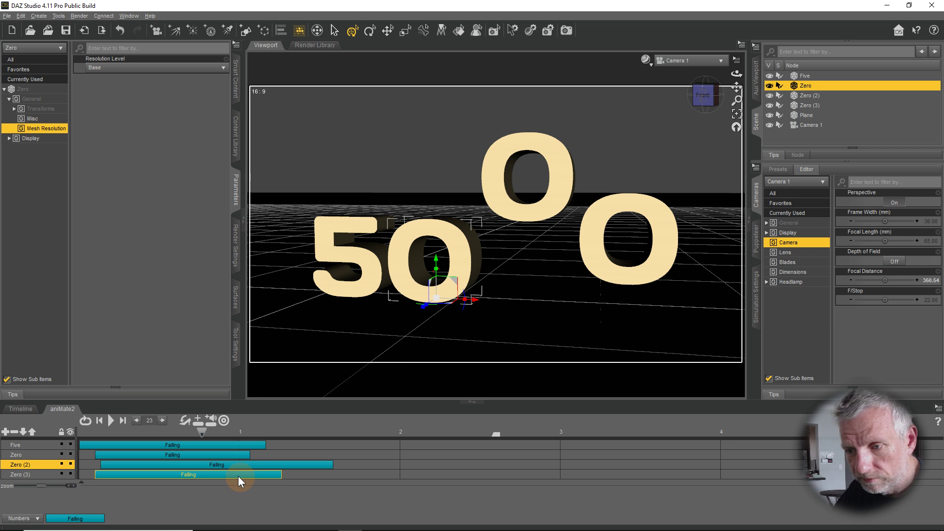
Step: Shorten the animation to just past the end of Zero (2)'s Falling block and play it from frame 0
left_click(206, 437)
left_click_drag(199, 430, 39, 450)
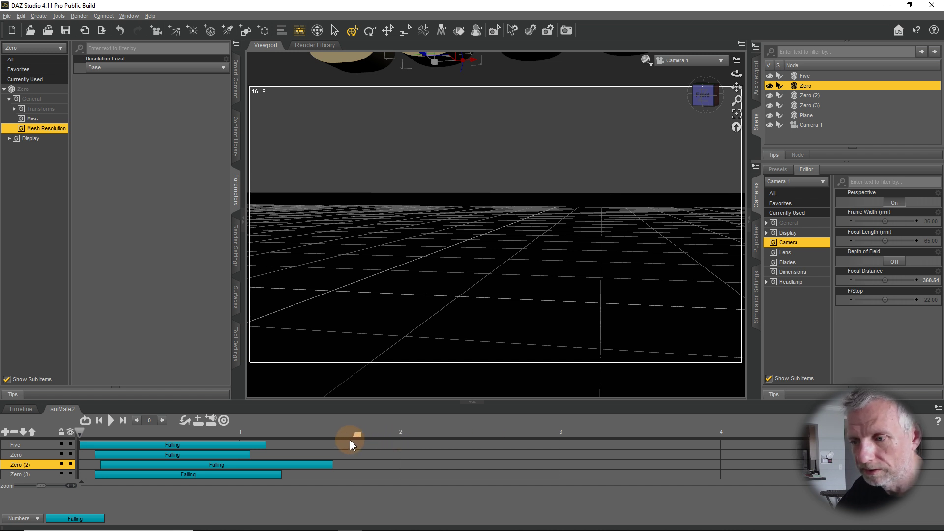
left_click(111, 423)
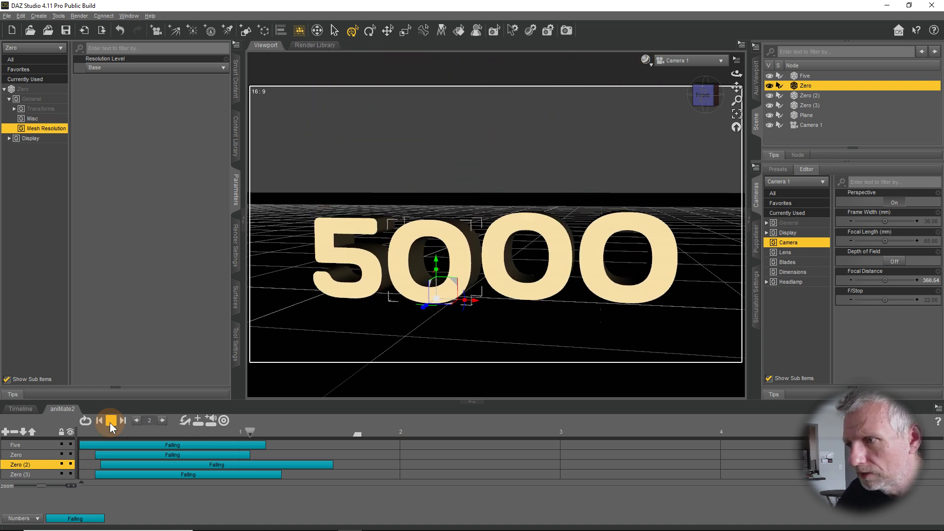
left_click(110, 421)
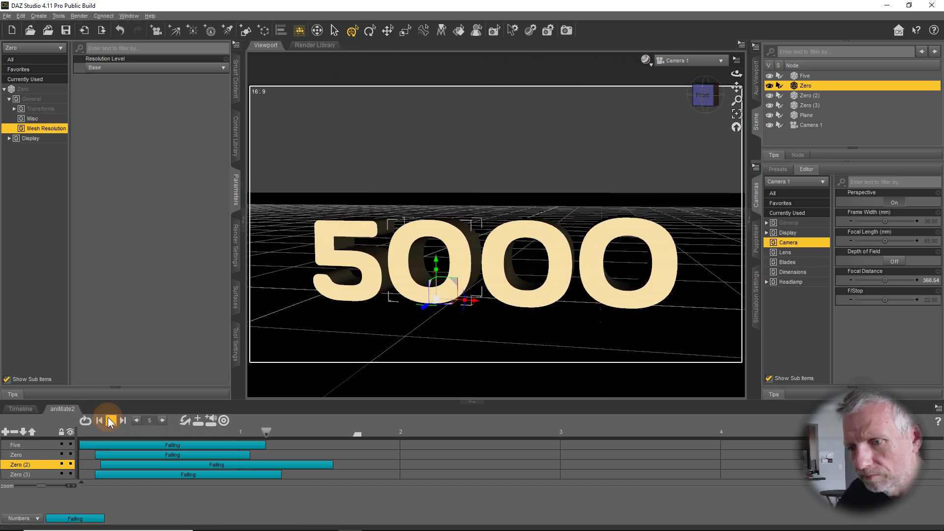
Step: Move Zero (2)'s Falling block earlier, close to the timeline start, and raise its speed slightly to shorten it
left_click(197, 465)
left_click_drag(197, 465, 179, 464)
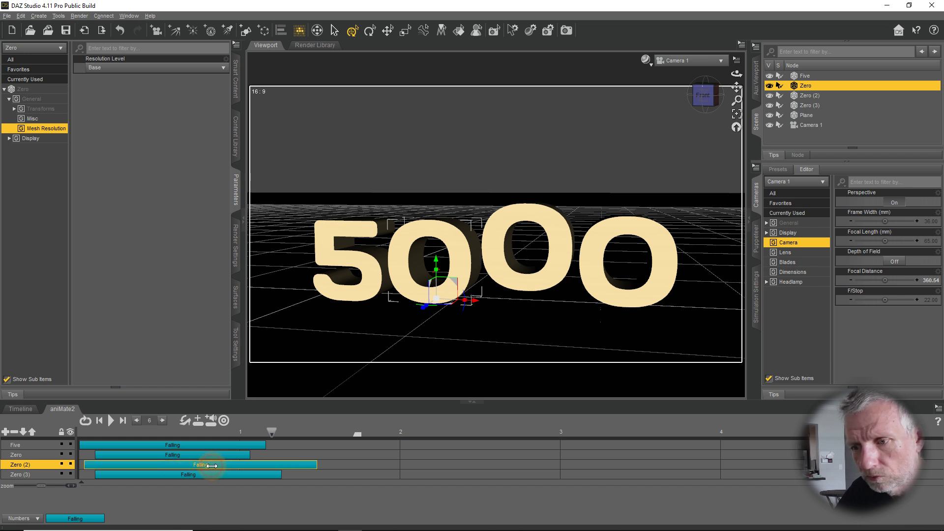
left_click(212, 465)
left_click(198, 421)
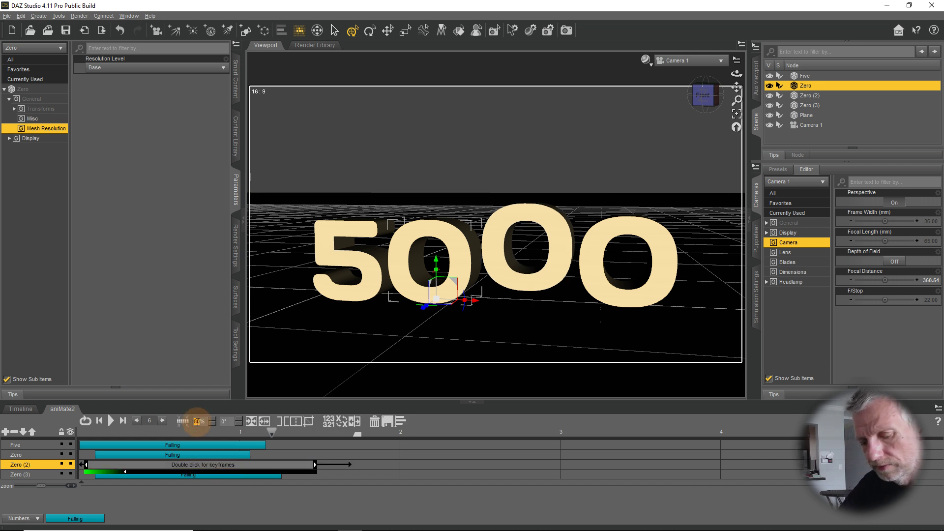
scroll(198, 422, "down", 1)
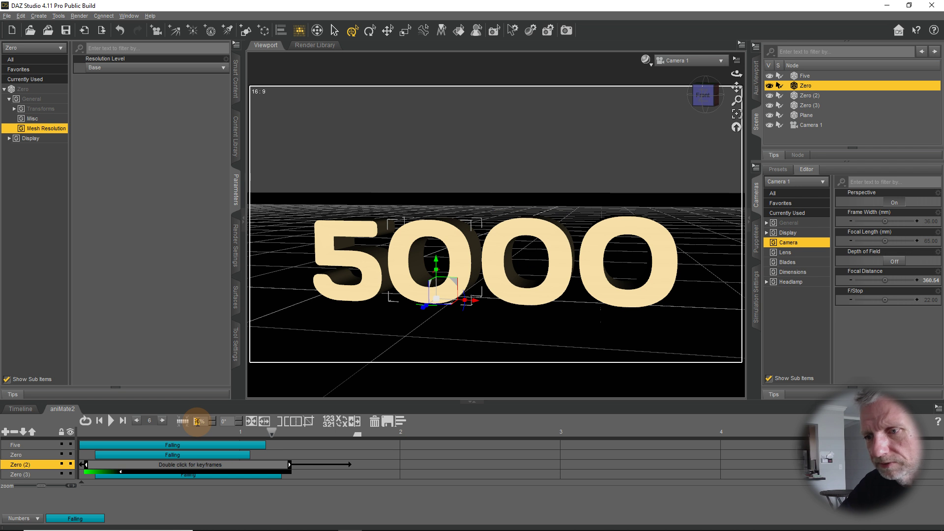
left_click(200, 486)
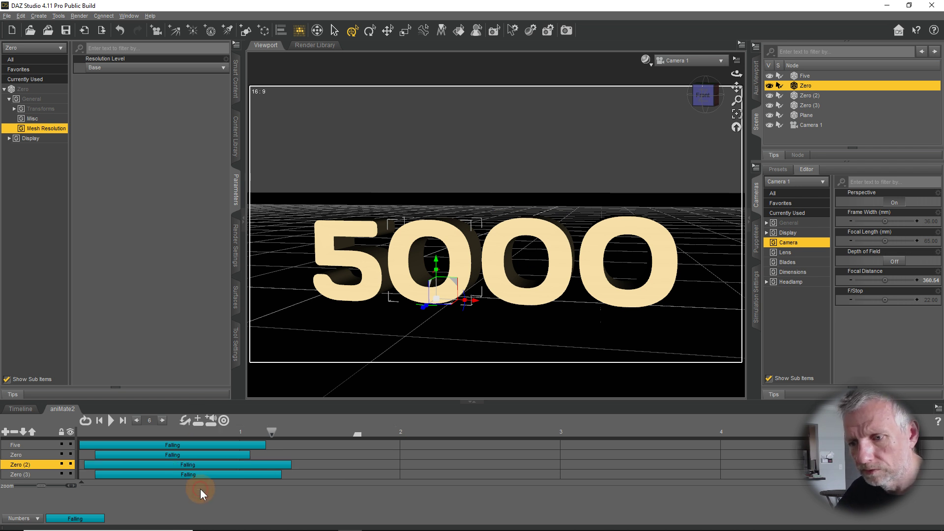
Step: Play the animation to check how the four digits fall with the adjusted blocks
left_click(112, 421)
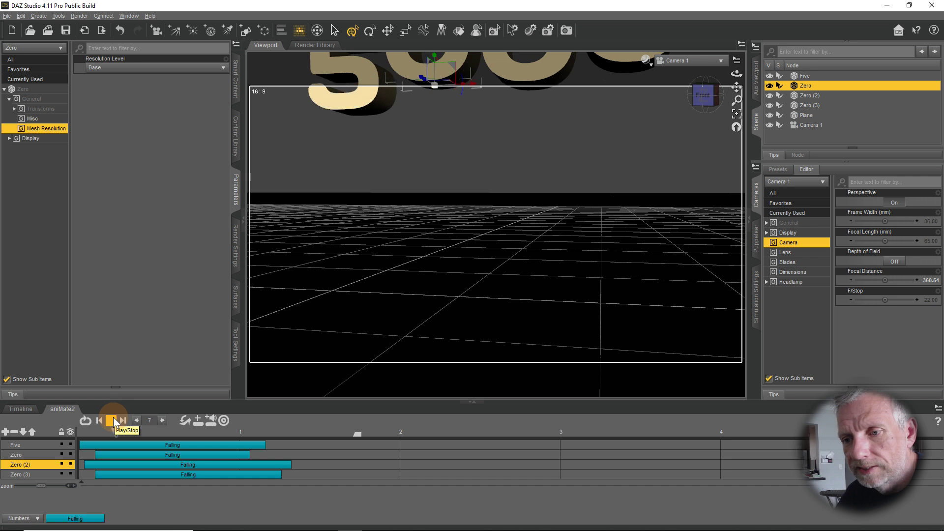
left_click(113, 417)
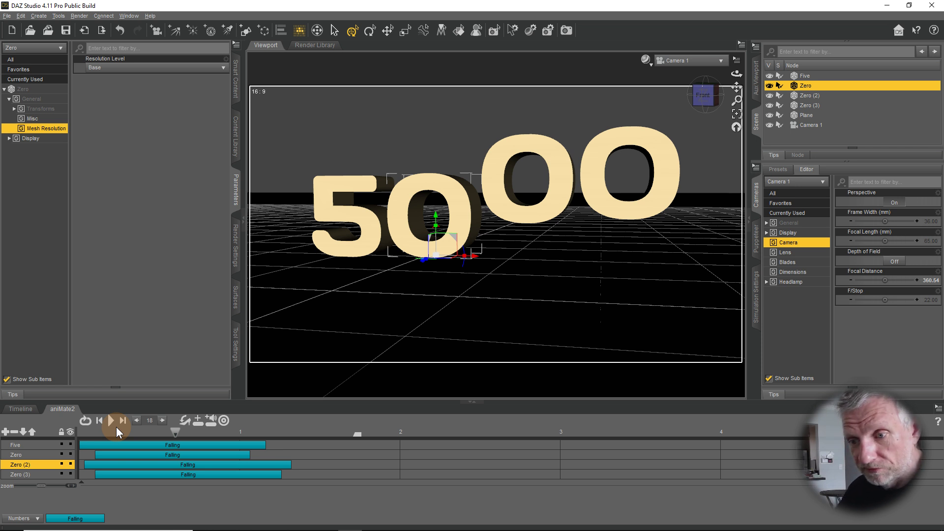
left_click(184, 443)
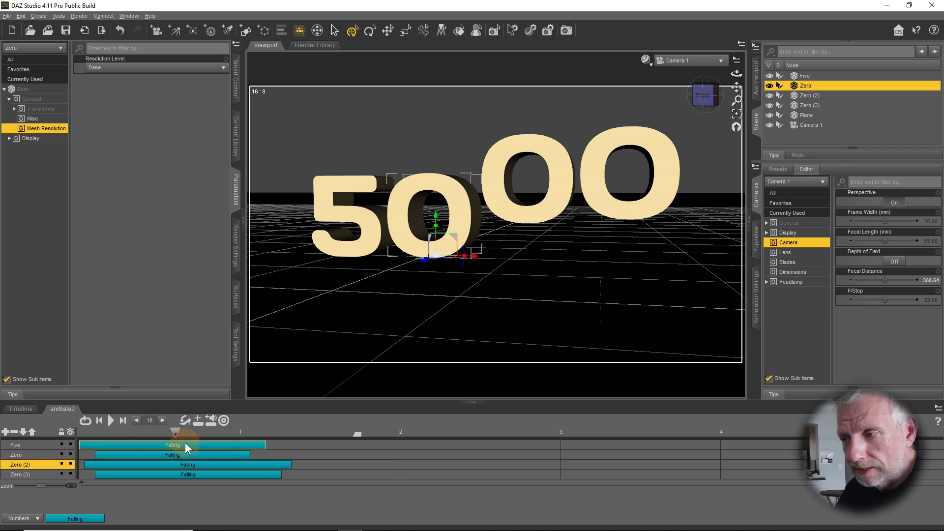
Step: Hide Zero, Zero (2) and Zero (3) so only Five shows, and move the playhead to frame 16
left_click(769, 86)
left_click(769, 95)
left_click(769, 105)
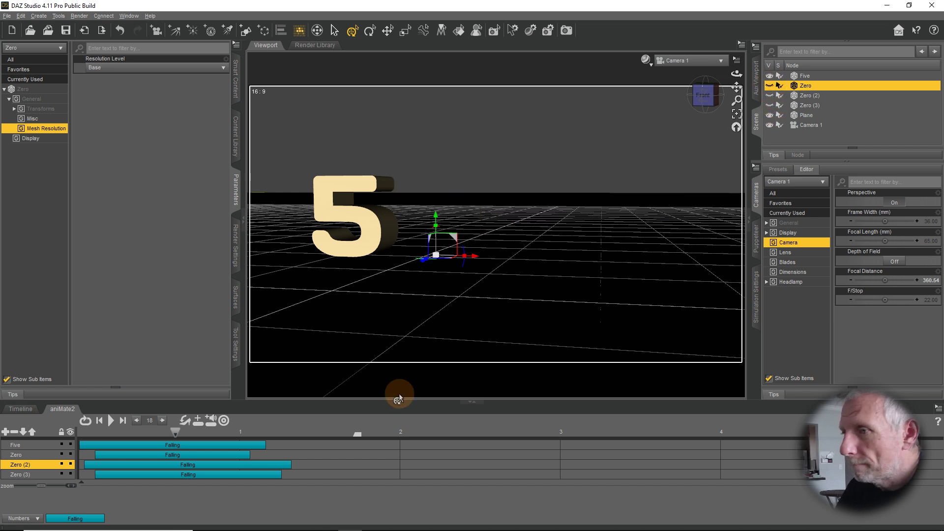
mouse_move(174, 432)
left_mouse_down()
mouse_move(65, 421)
mouse_move(249, 439)
mouse_move(164, 437)
left_mouse_up()
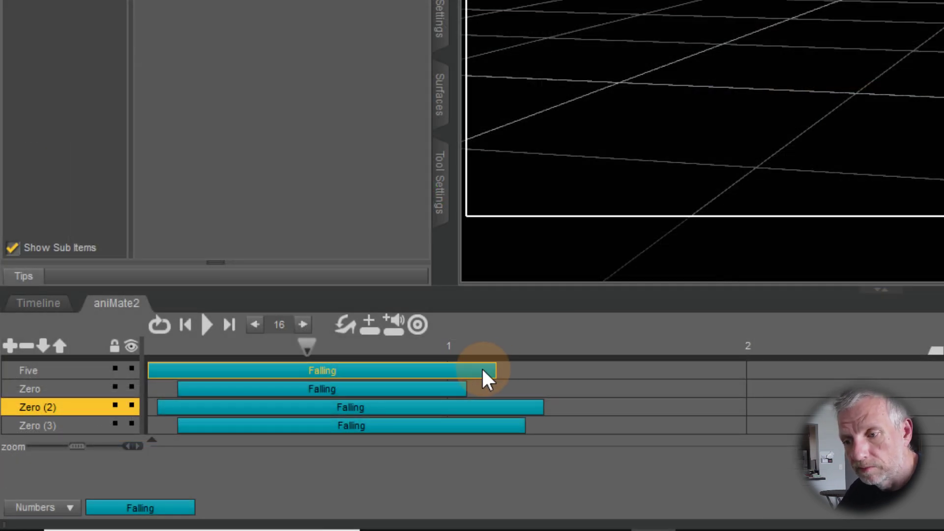
Step: Stretch Five's Falling block into repeats up to about 2.8 seconds, extend the animation past it, and scrub the loops in Front View
left_click(482, 369)
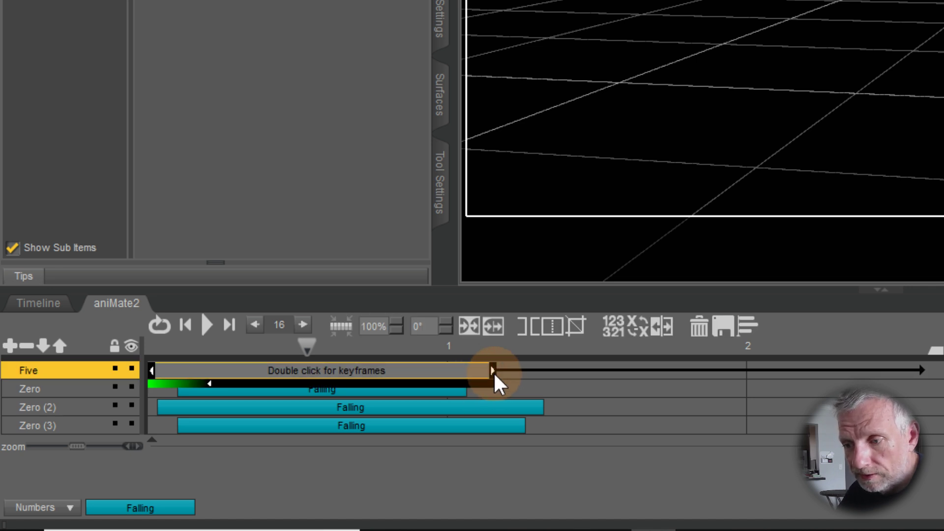
left_click_drag(491, 369, 942, 376)
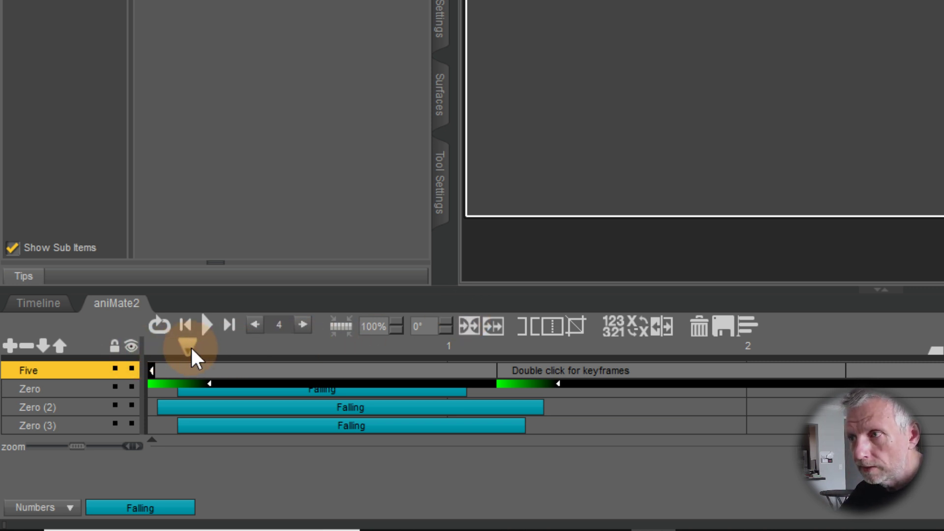
left_click_drag(341, 357, 363, 360)
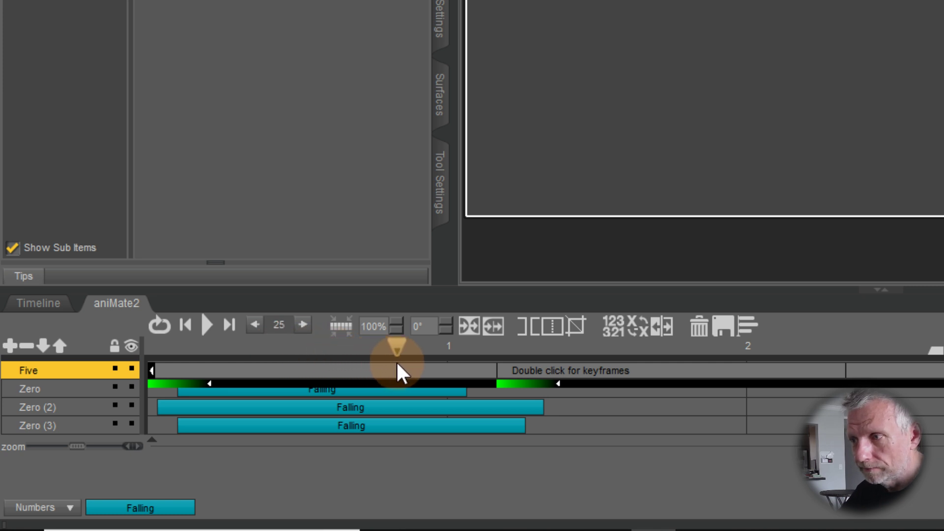
left_click_drag(435, 365, 117, 419)
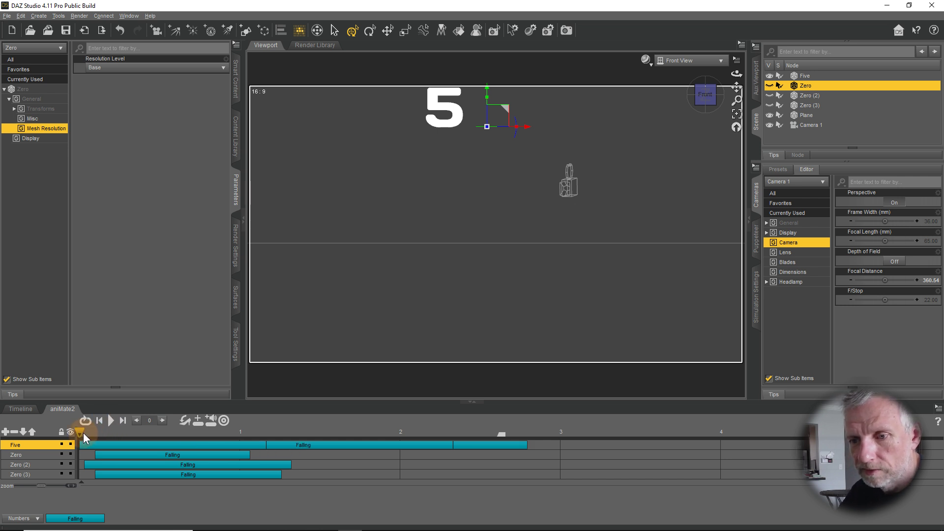
left_click_drag(81, 432, 498, 484)
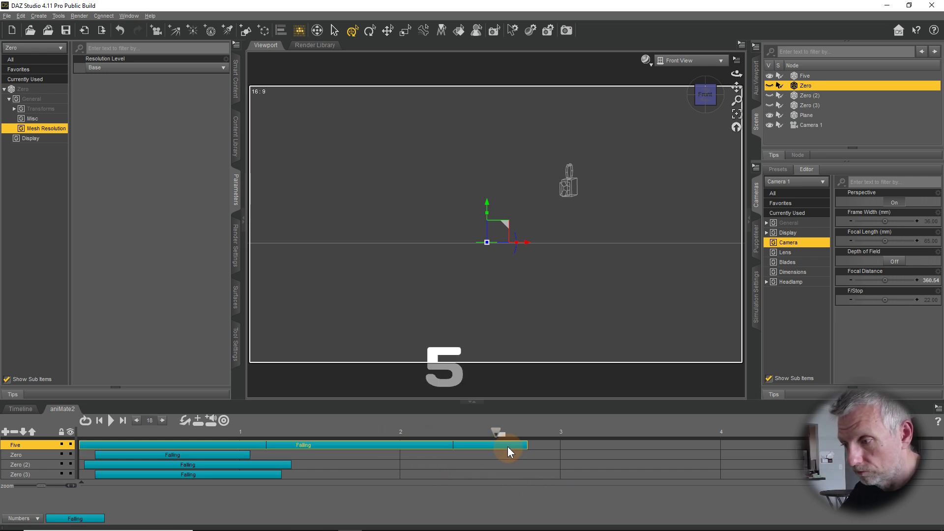
left_click_drag(506, 435, 9, 497)
Step: Turn off the option beside Reorient Loops for Five's looped Falling block, and deselect the block
left_click(146, 454)
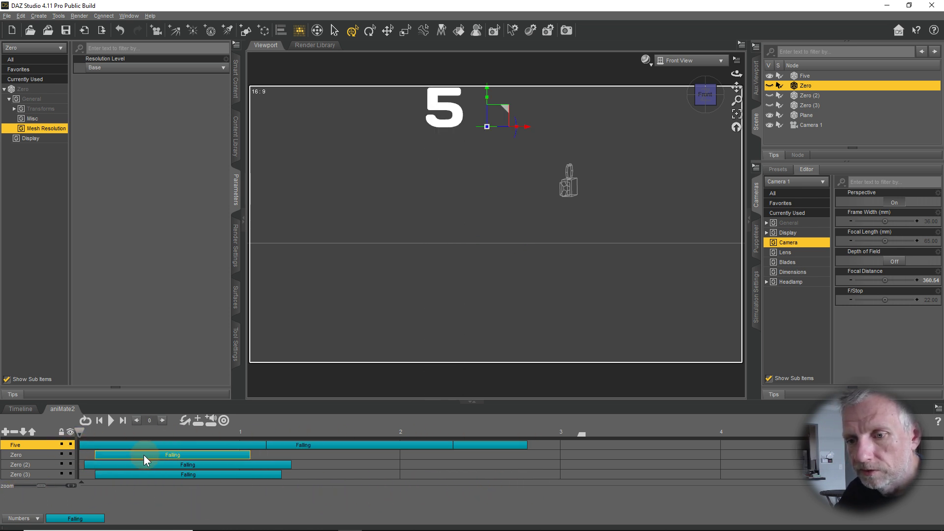
left_click(119, 441)
left_click(278, 442)
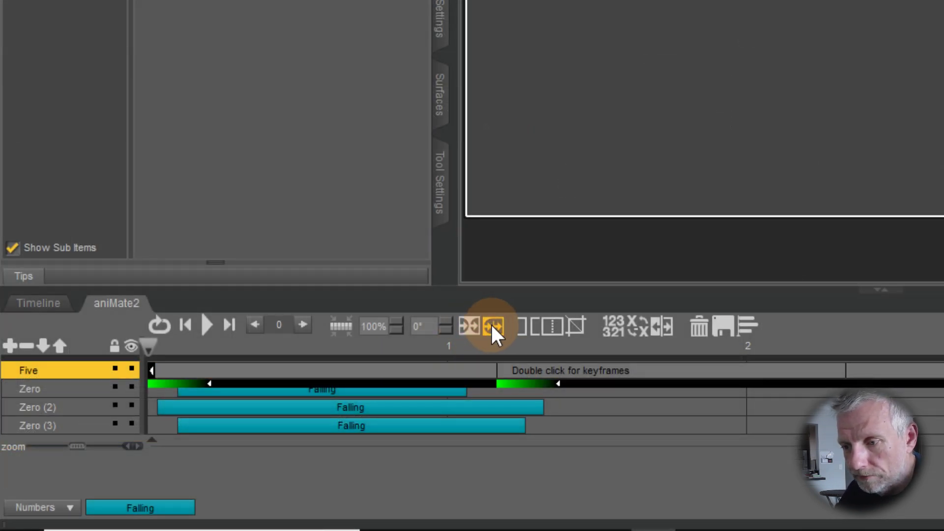
left_click(463, 323)
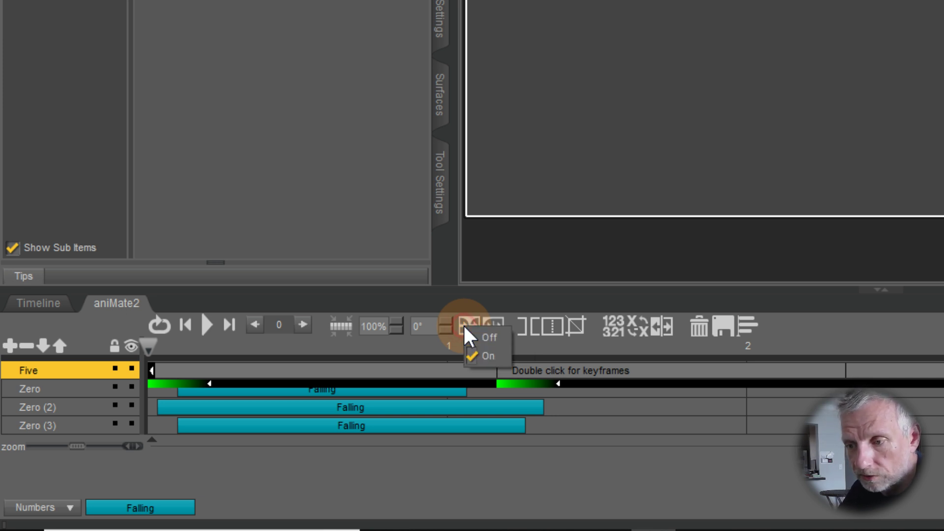
left_click(499, 338)
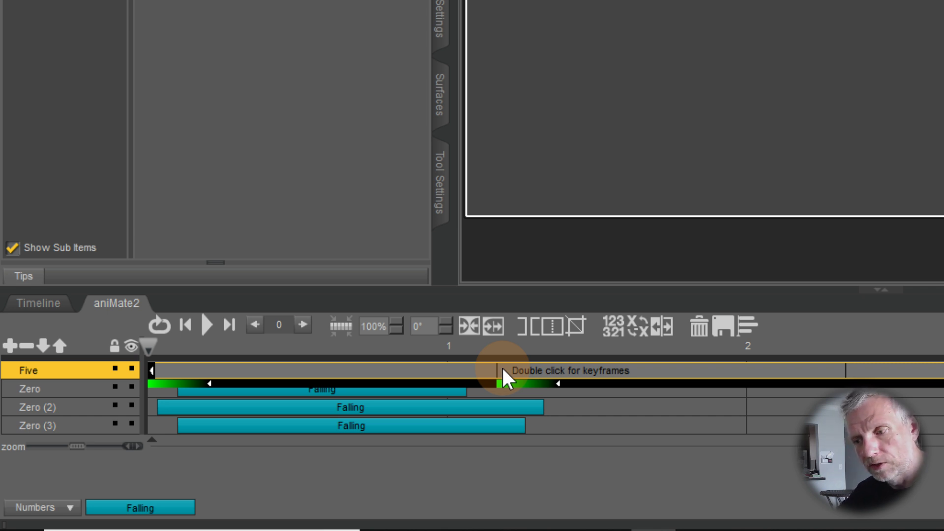
left_click(528, 497)
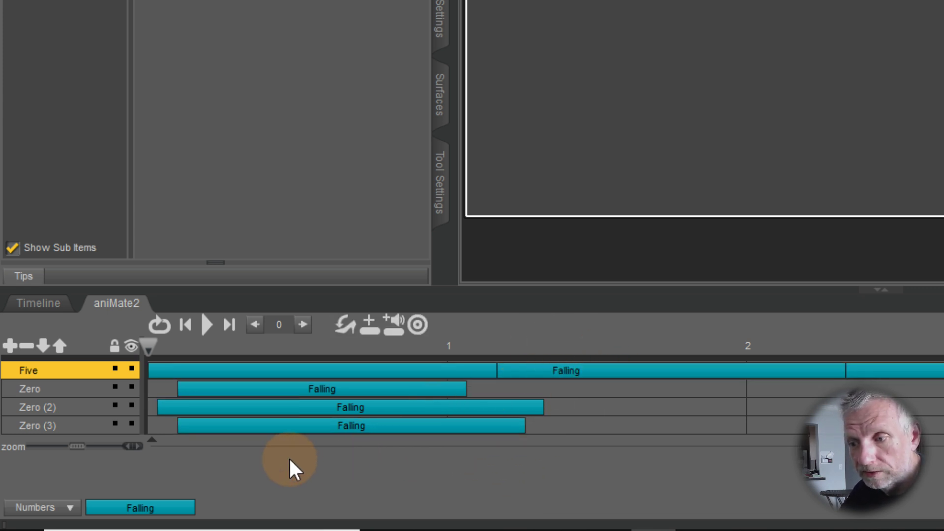
Step: Add another Falling block from the Numbers set to Five's track directly after the looped block
left_click(172, 504)
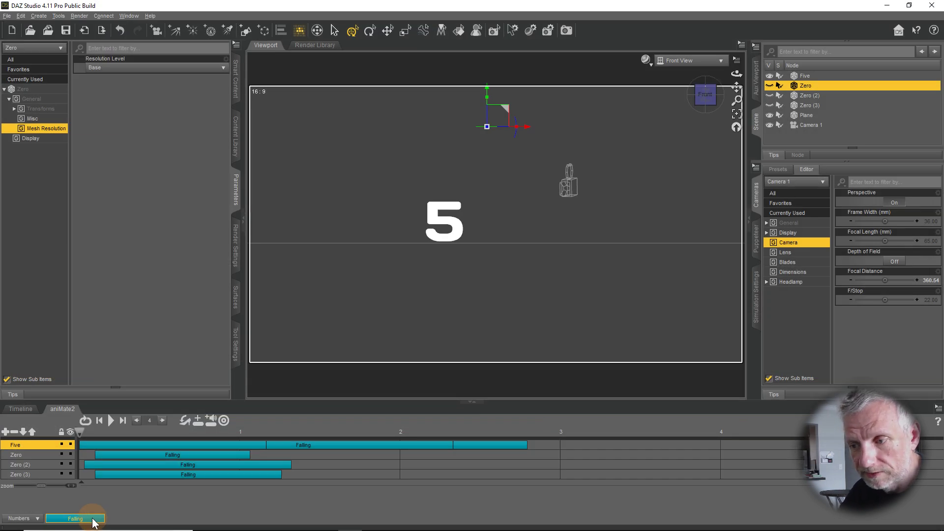
left_click_drag(93, 520, 548, 449)
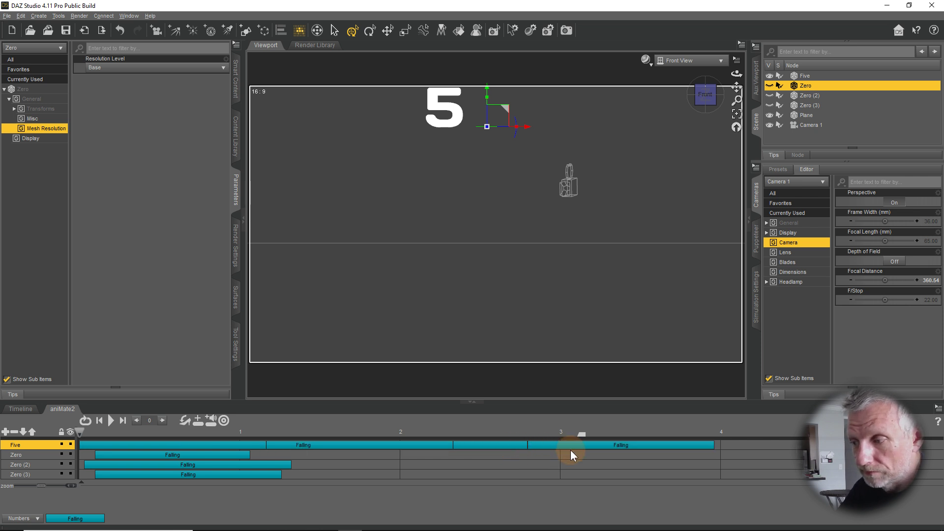
left_click(240, 442)
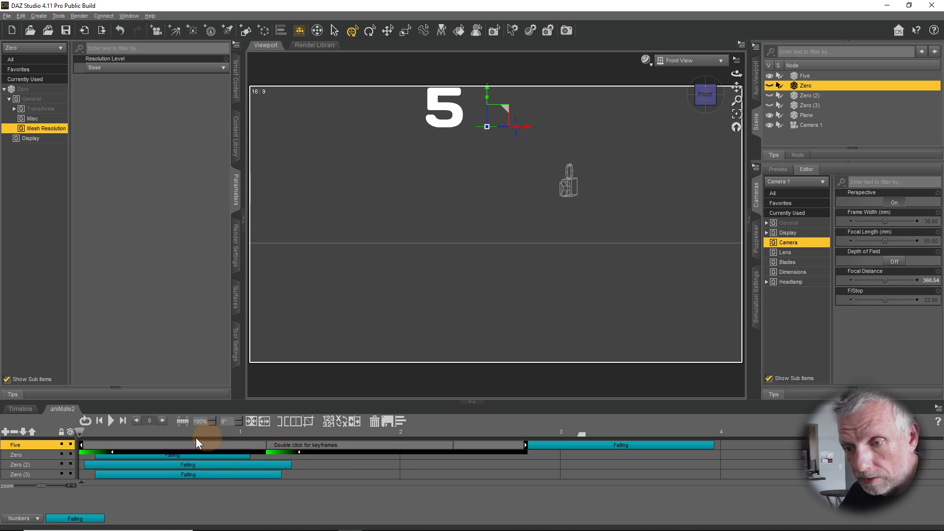
left_click_drag(81, 432, 51, 439)
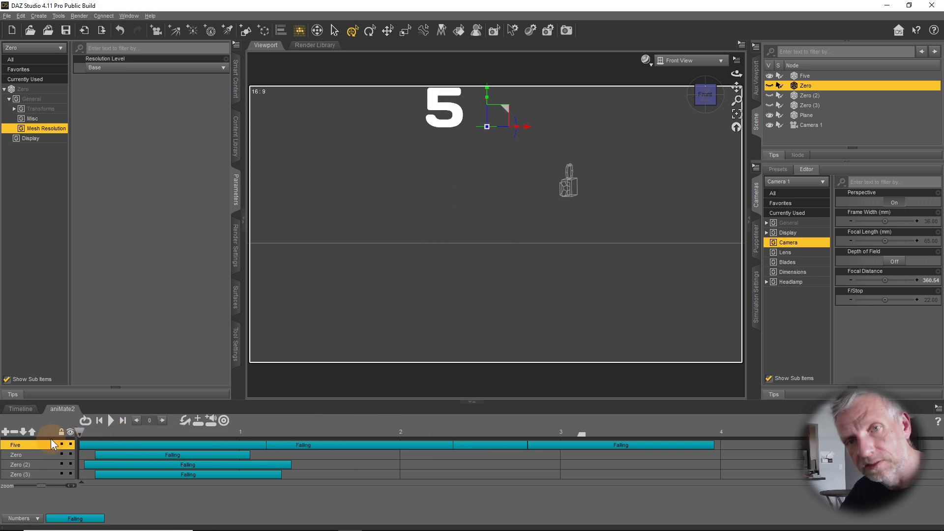
Step: Turn off Reorient Loops for Five's looped Falling block and scrub through the repeats back to frame 0
left_click(173, 445)
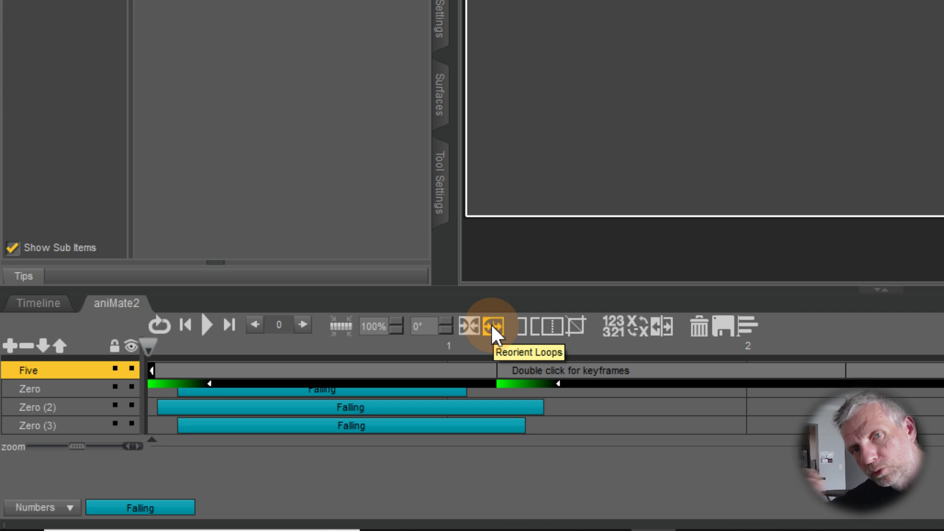
left_click(492, 327)
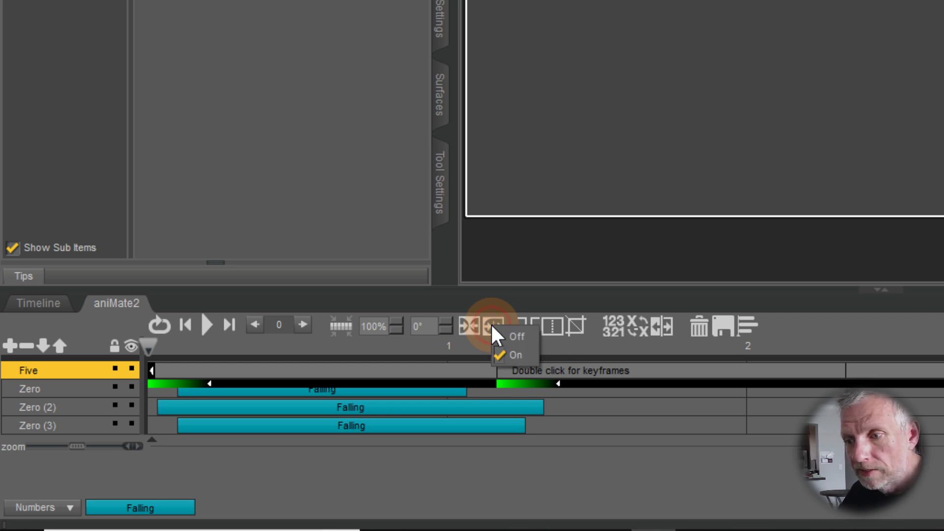
left_click(523, 337)
left_click(337, 351)
left_click_drag(273, 354, 207, 347)
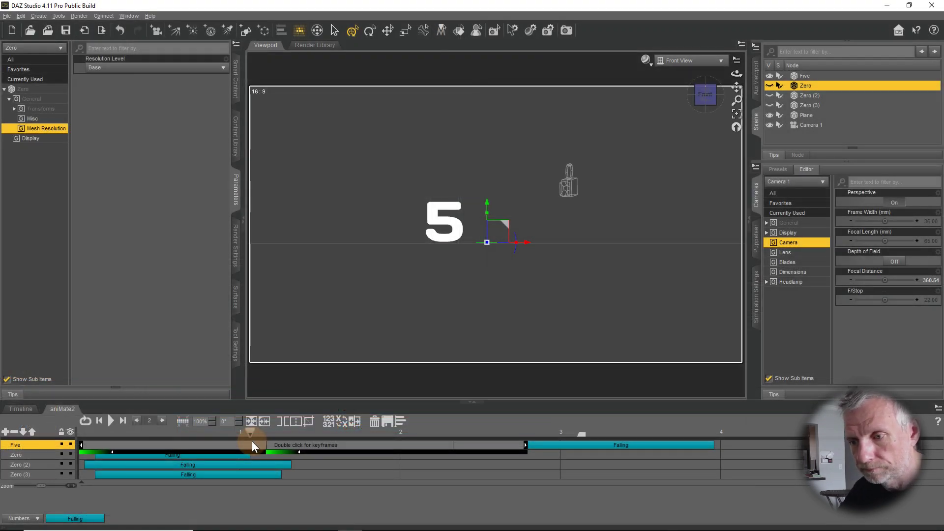
left_click_drag(471, 365, 293, 374)
left_click_drag(157, 441, 76, 444)
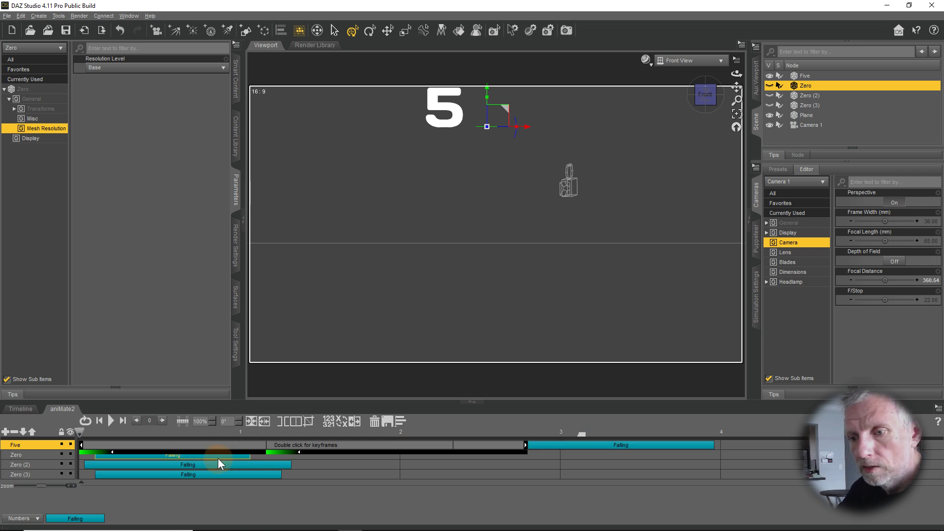
left_click(304, 471)
left_click(561, 468)
left_click(580, 446)
left_click(543, 442)
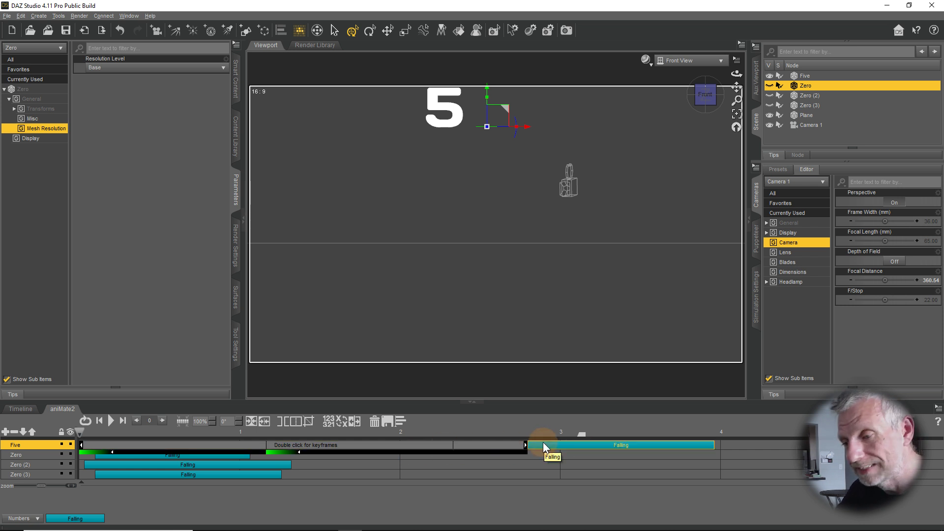
Step: Delete the additional Falling block that follows the looped block on Five's track
left_click(514, 471)
left_click(555, 445)
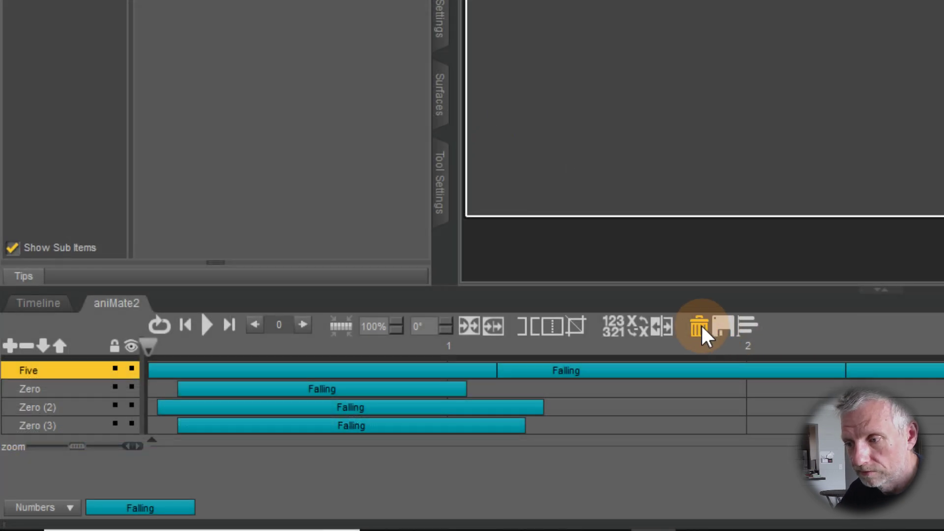
left_click(699, 326)
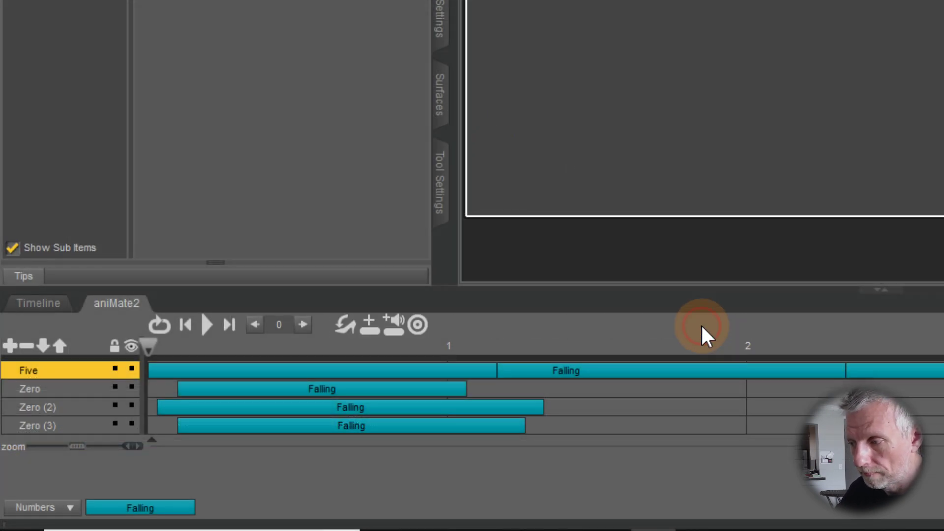
Step: Shorten Five's looped Falling block back to a single pass without repeats, and deselect it
left_click(720, 369)
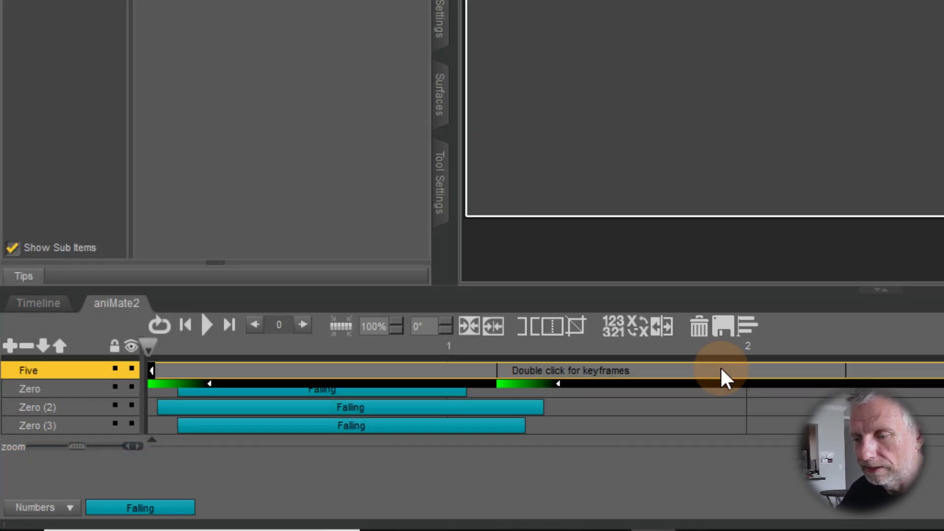
left_click(845, 345)
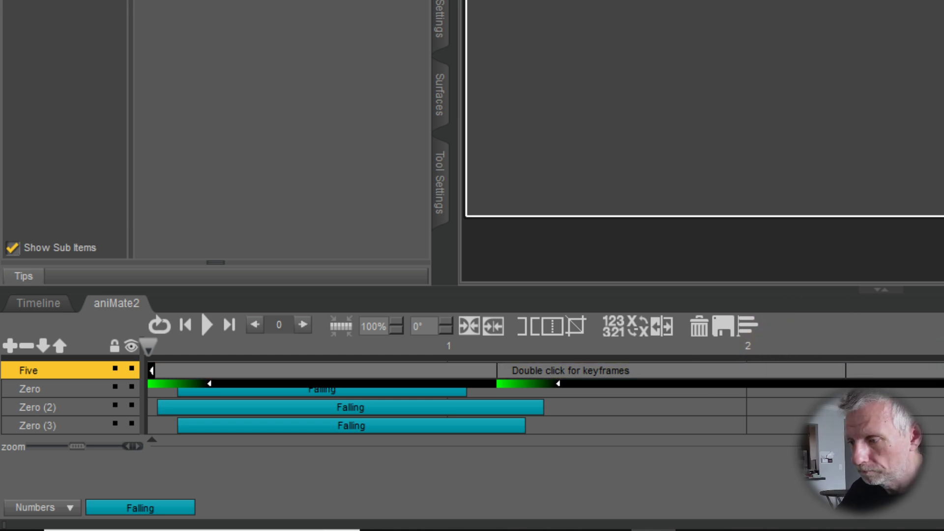
left_click(844, 369)
left_click_drag(843, 359, 506, 365)
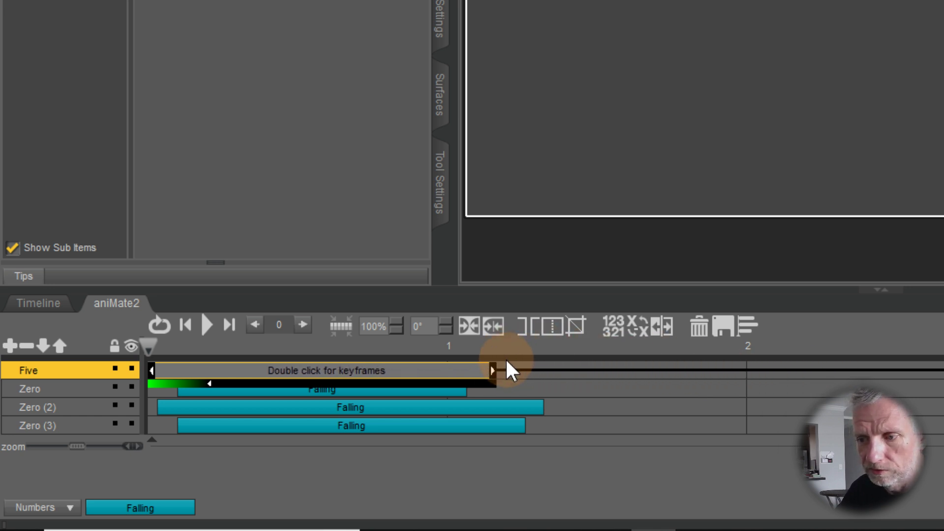
left_click(575, 393)
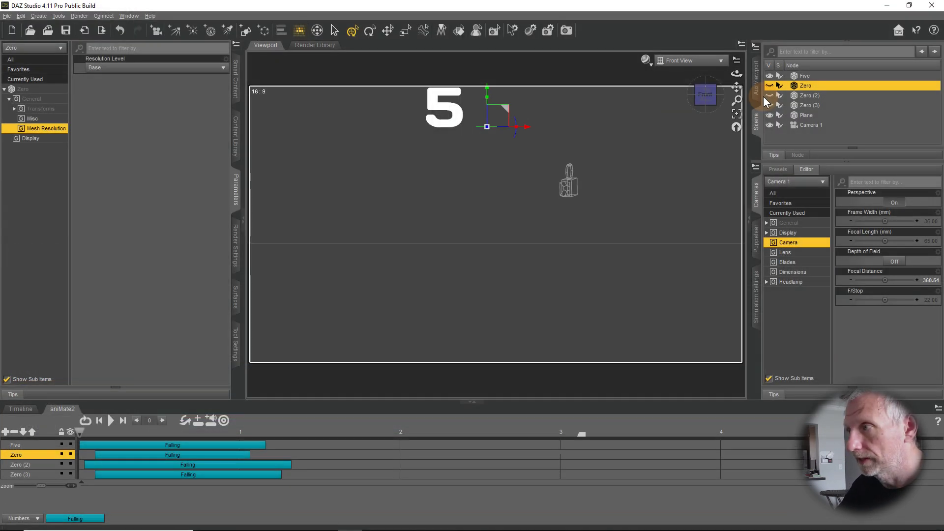
Step: Make Zero, Zero (2) and Zero (3) visible again beside Five
left_click(769, 86)
left_click(770, 95)
left_click(769, 105)
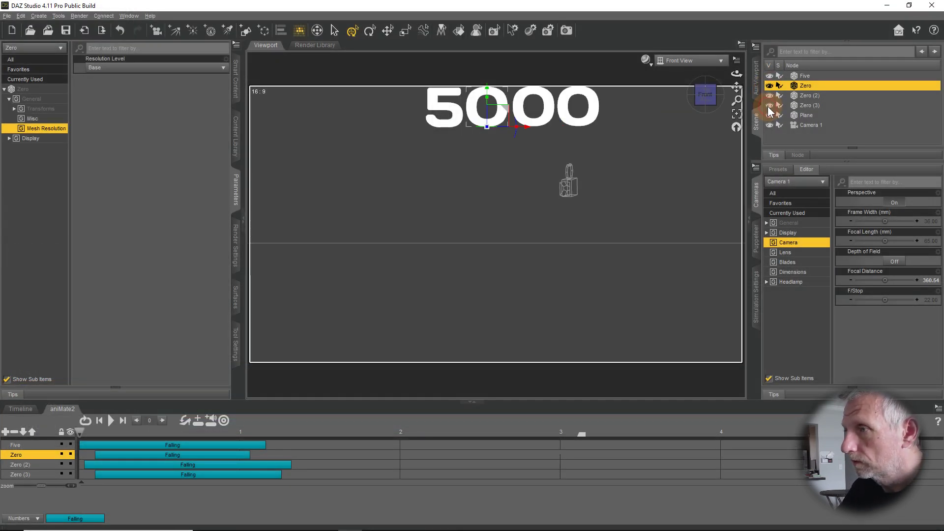
left_click_drag(459, 306, 440, 245)
middle_click_drag(440, 245, 433, 270)
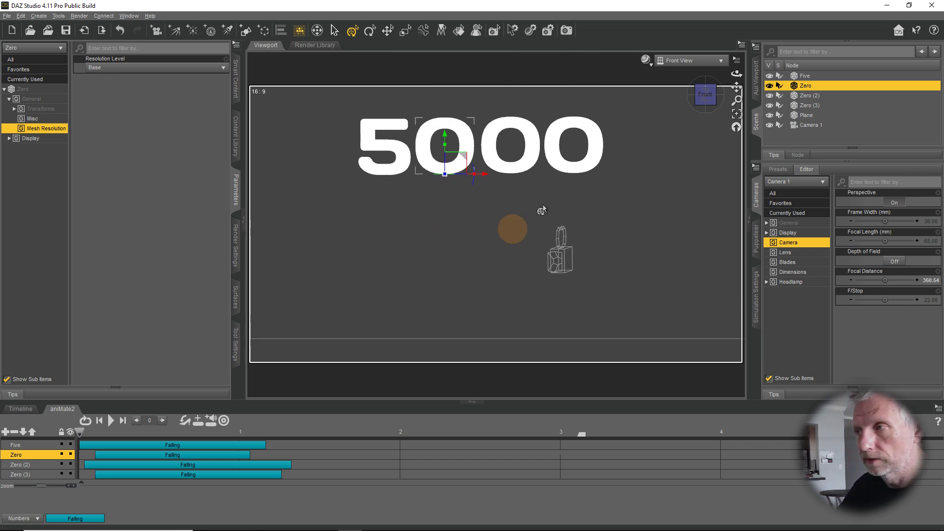
Step: Scrub the falling digits in Perspective View and through Camera 1, stopping at frame 29
left_click(710, 69)
left_click(686, 81)
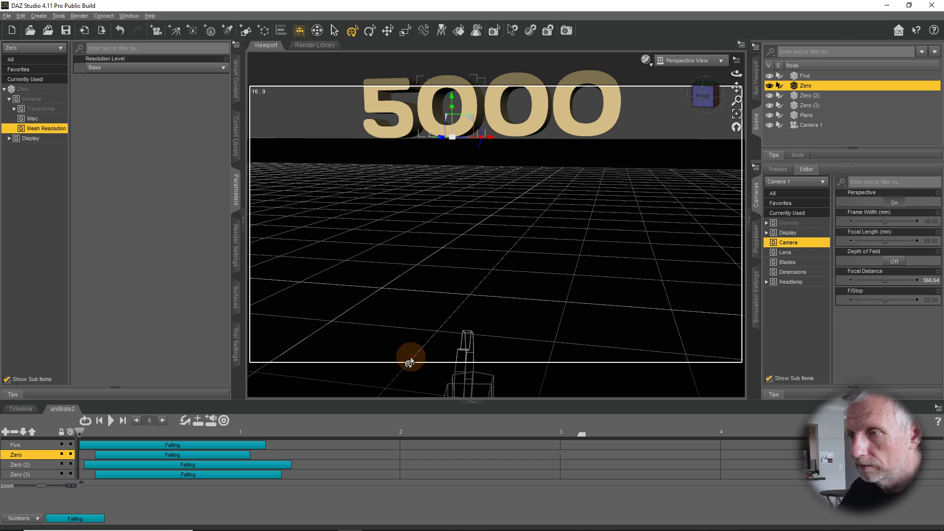
left_click_drag(79, 432, 246, 443)
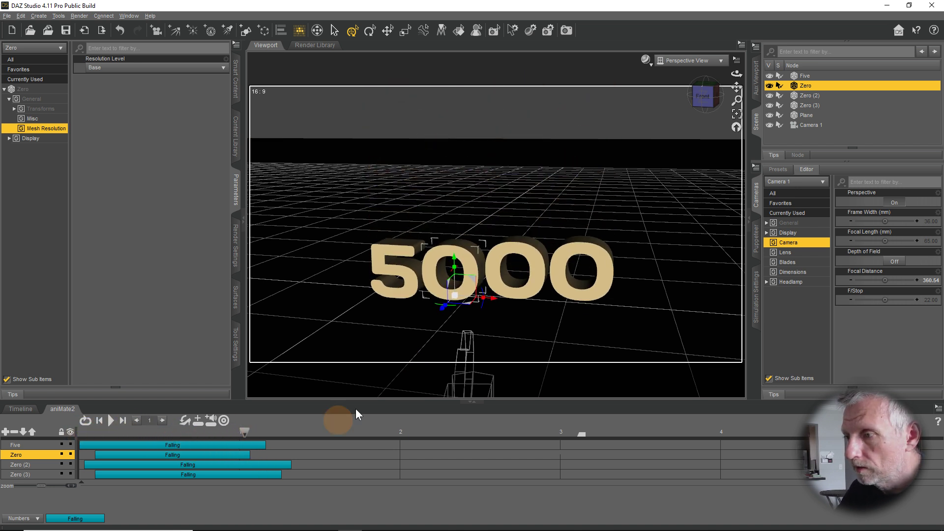
left_click(722, 61)
left_click(704, 144)
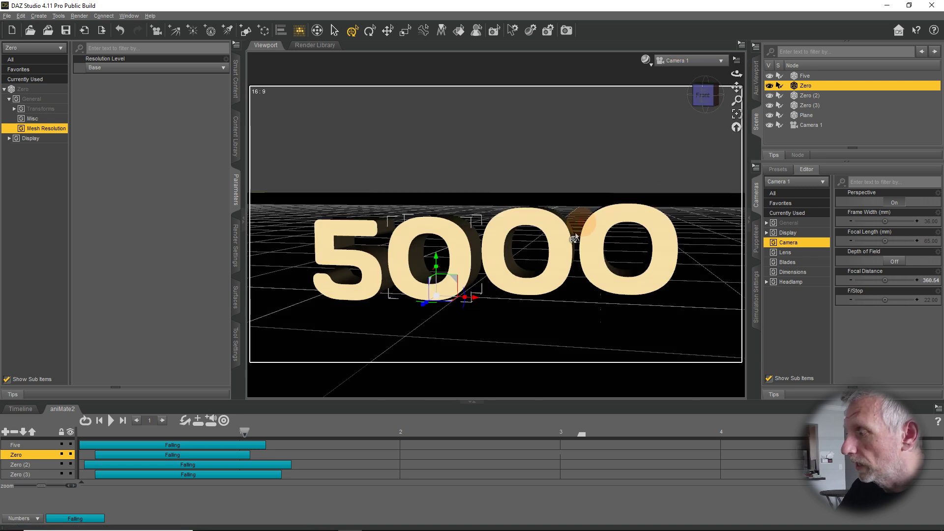
left_click_drag(244, 431, 220, 452)
left_click(221, 452)
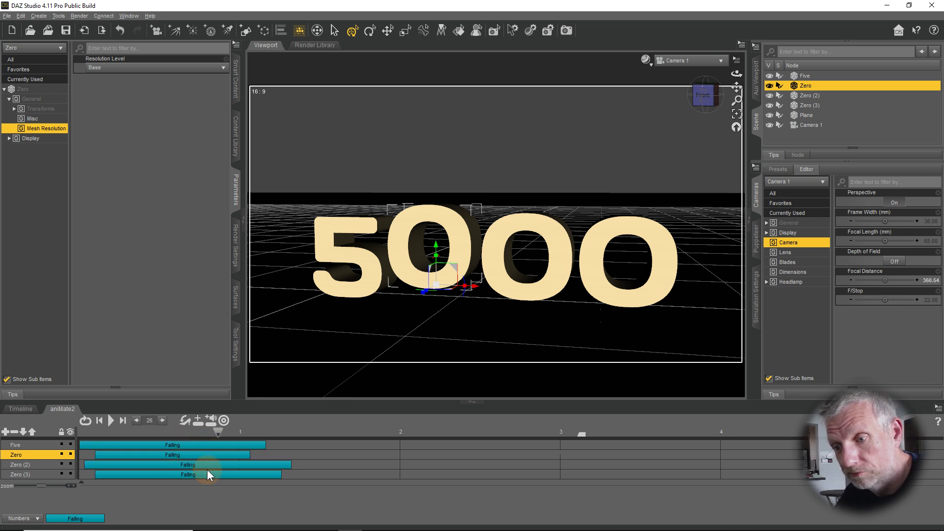
left_click_drag(218, 432, 236, 440)
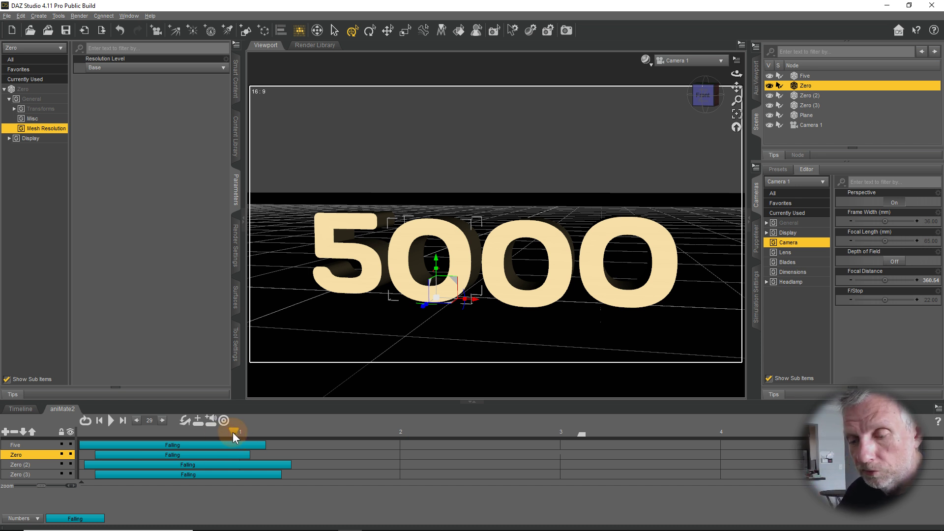
Step: Open the Falling block on Zero's track for keyframe editing
left_click(180, 455)
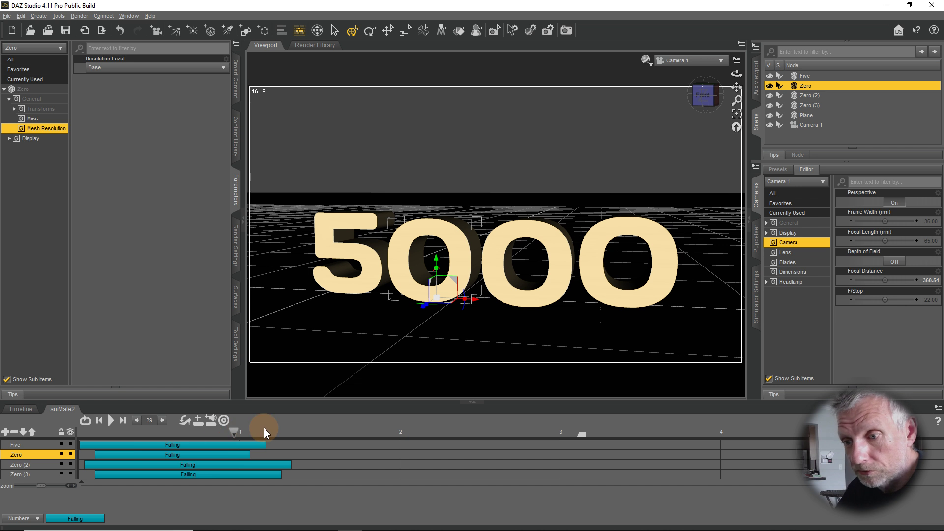
left_click(369, 344)
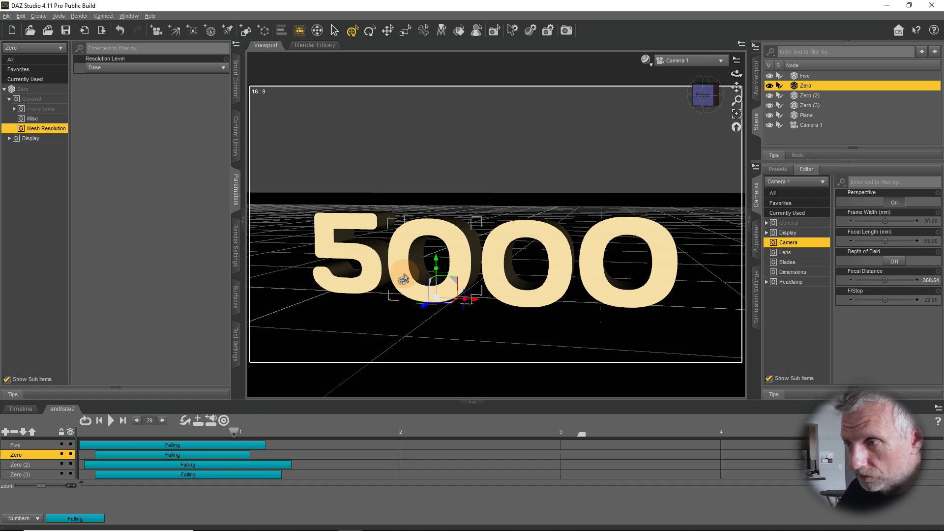
left_click(213, 445)
left_click(206, 453)
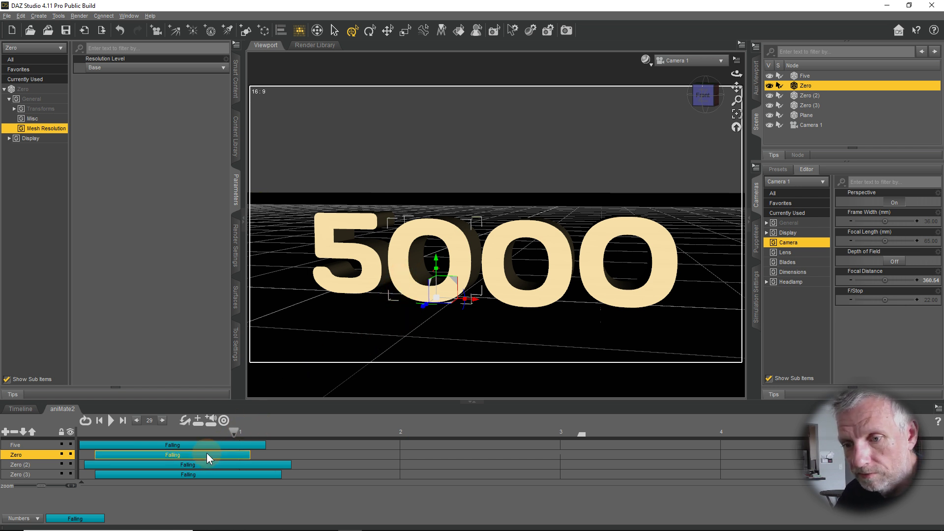
double_click(207, 452)
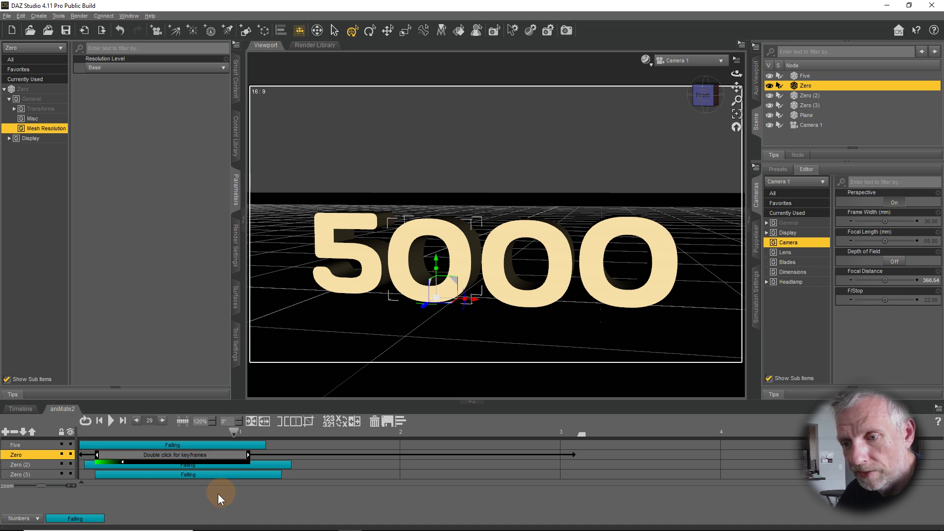
left_click(150, 456)
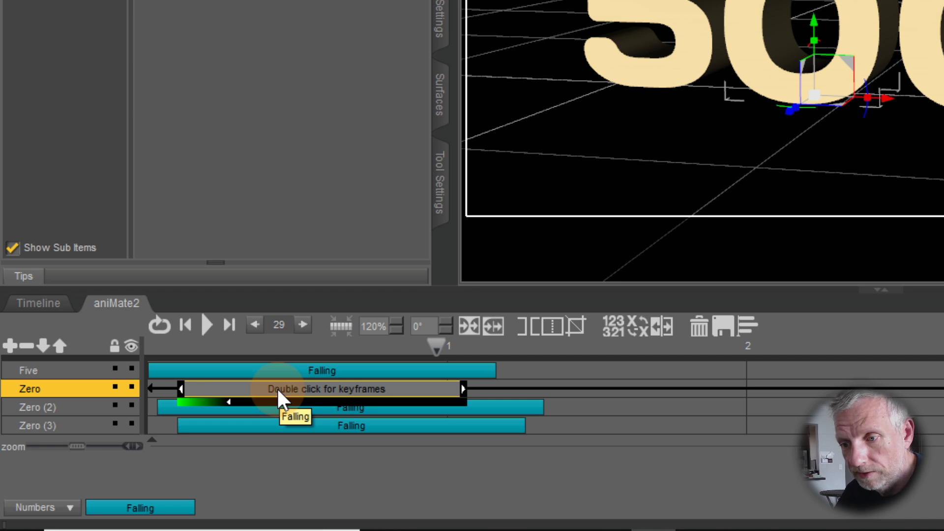
double_click(278, 390)
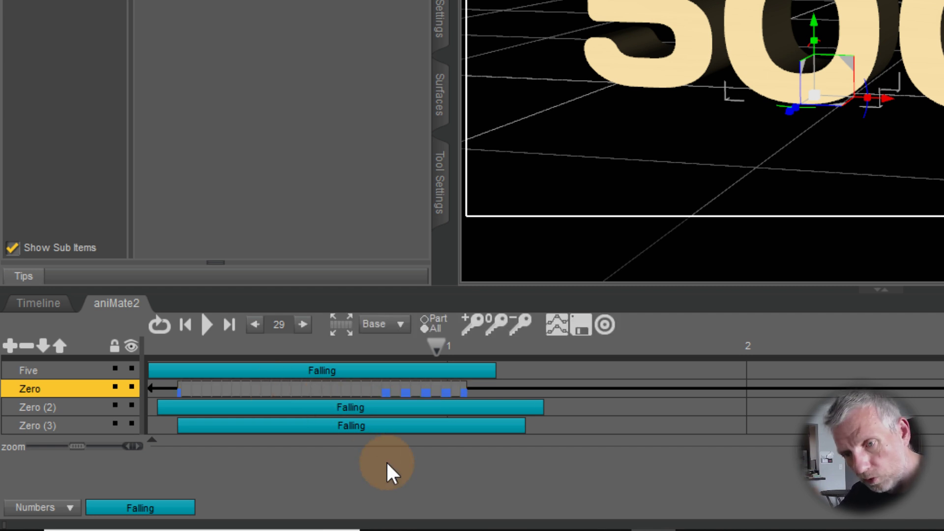
left_click(367, 407)
left_click(387, 391)
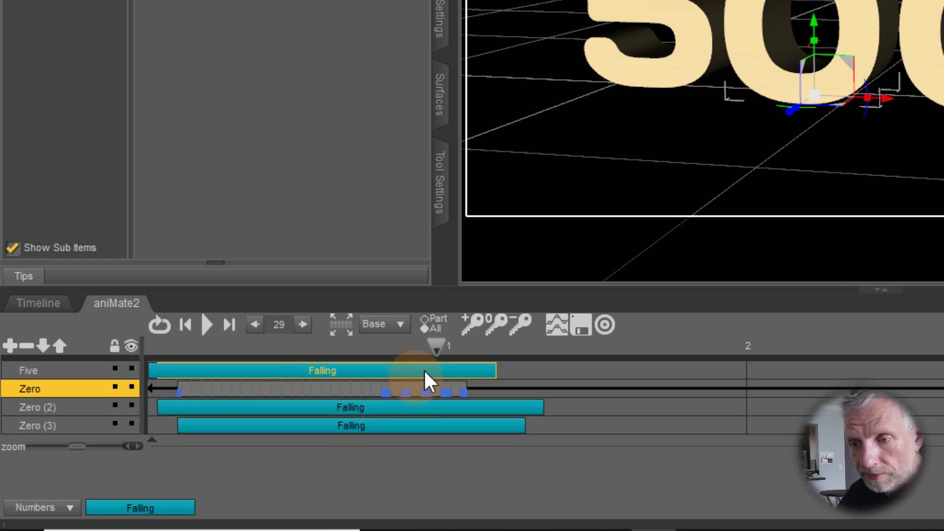
Step: Hide Five, Zero (2) and Zero (3), and scrub Zero's fall on its own from frame 22 in a closer camera view
left_click_drag(435, 345, 367, 347)
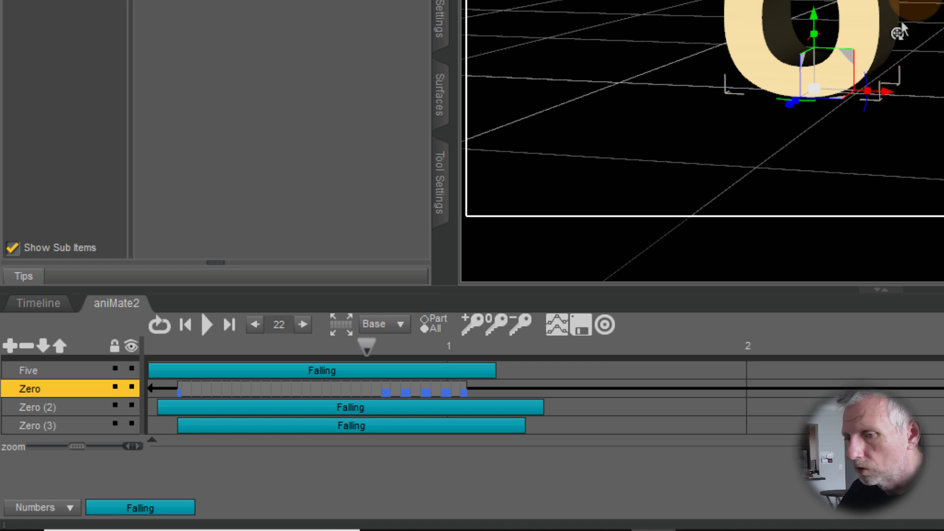
scroll(760, 42, "up", 3)
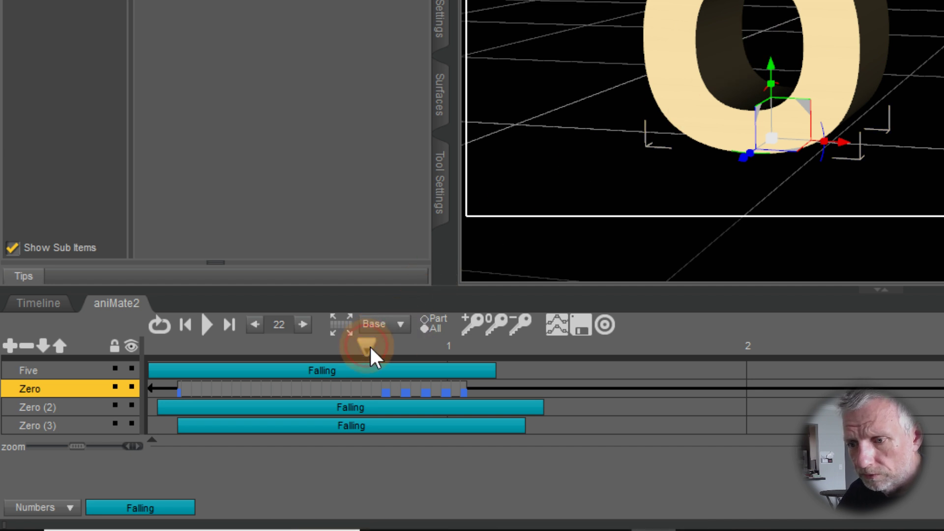
left_click_drag(369, 347, 529, 384)
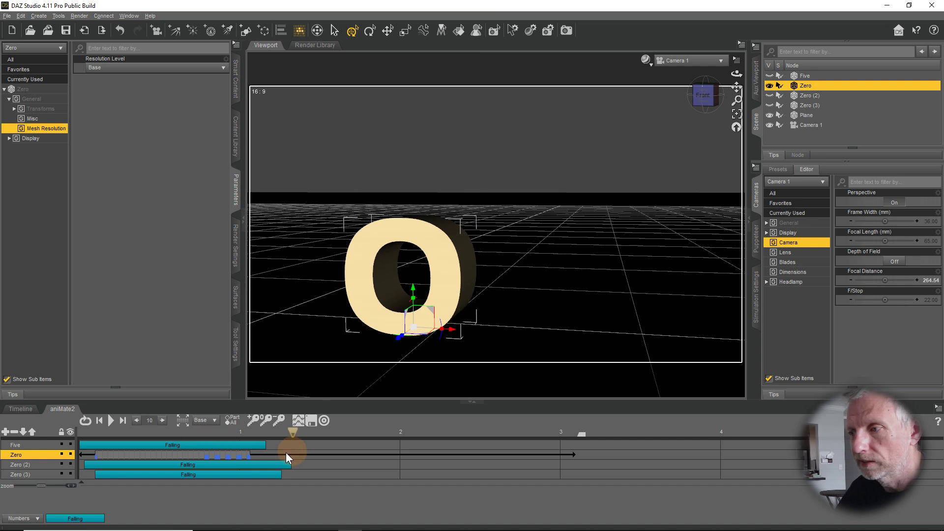
Step: Return to frame 0, edit its keyframe in the Timeline, and scrub Zero's fall again in aniMate2
left_click_drag(286, 452, 2, 428)
left_click(16, 411)
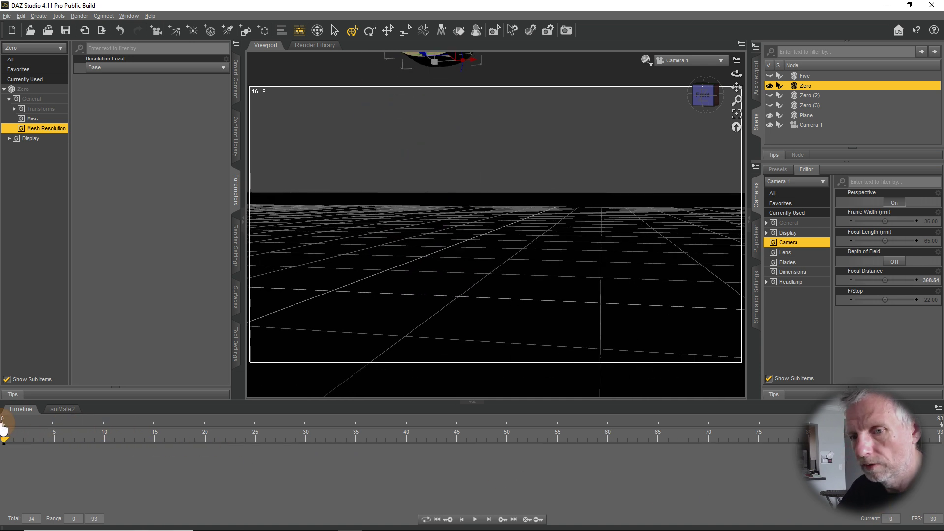
left_click(528, 521)
left_click(63, 409)
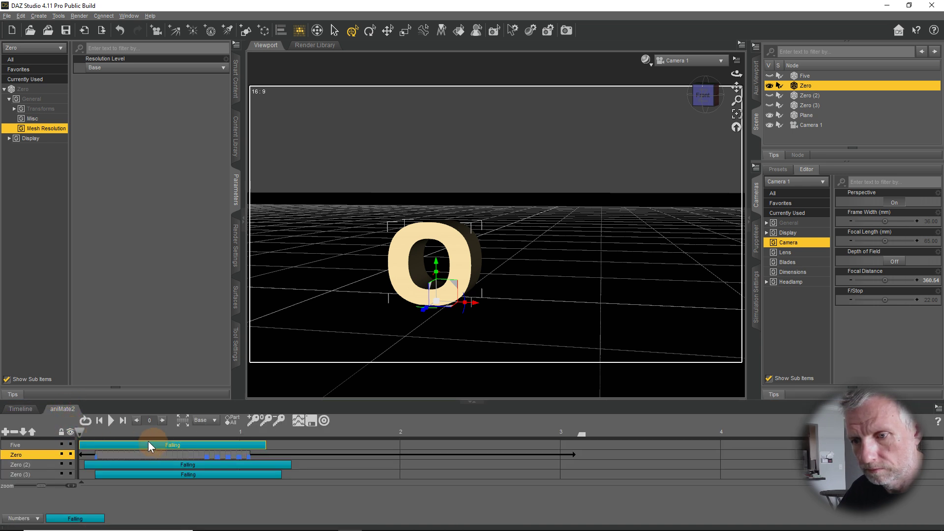
left_click_drag(81, 429, 181, 459)
left_click_drag(110, 450, 40, 437)
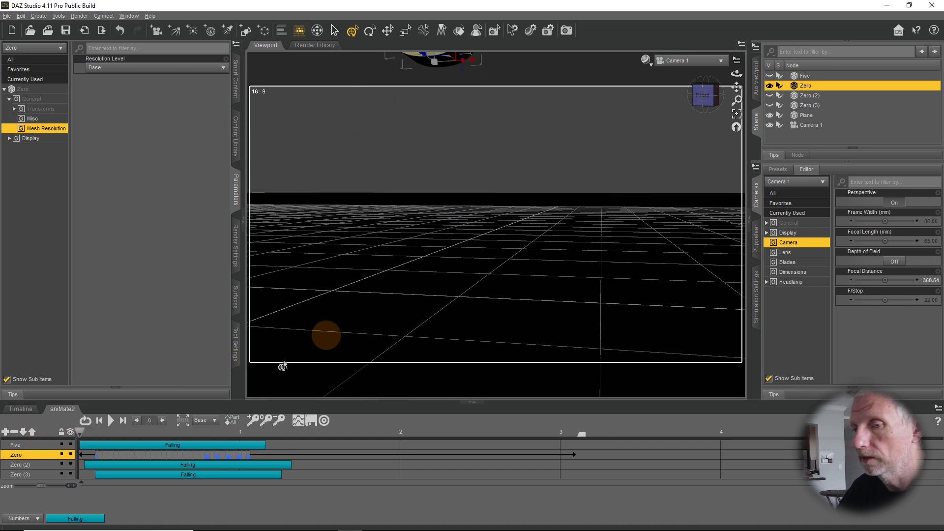
Step: Scrub Zero's fall to frame 21 in Perspective View and frame the landed digit closely
left_click(693, 60)
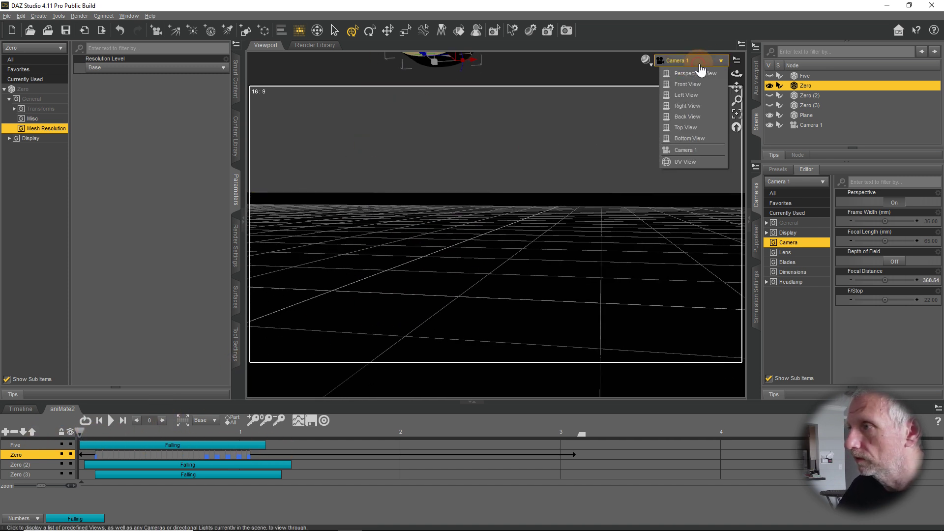
left_click(700, 72)
scroll(486, 299, "up", 5)
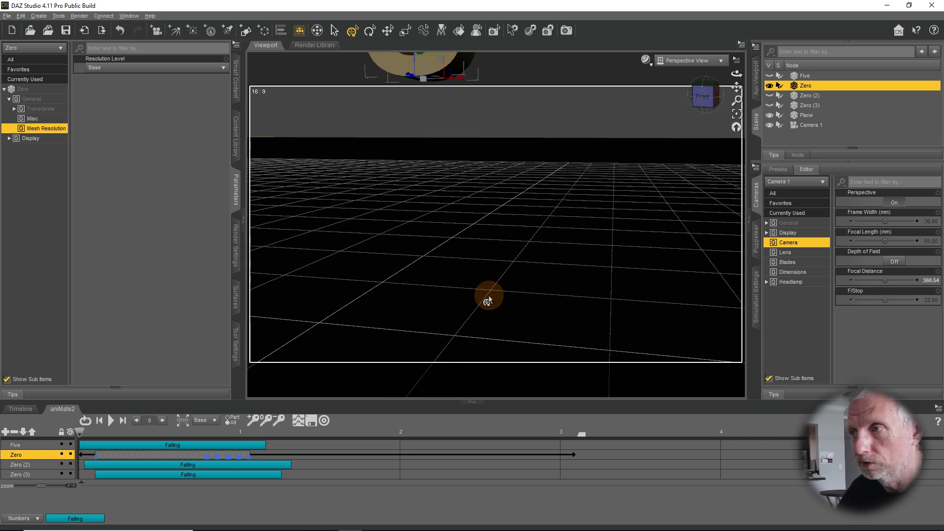
scroll(486, 299, "down", 2)
left_click_drag(82, 431, 194, 447)
left_click(289, 438)
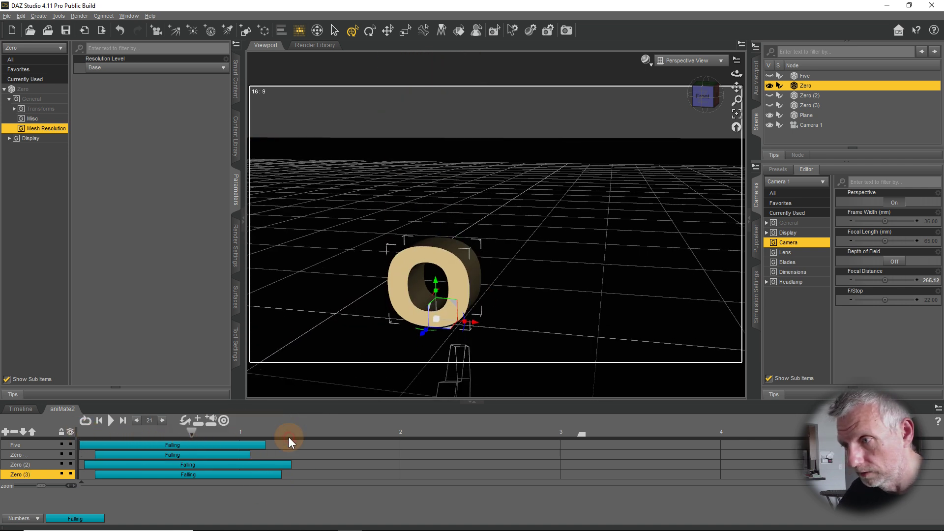
middle_click_drag(411, 333, 413, 323)
scroll(425, 322, "up", 4)
scroll(425, 322, "down", 2)
right_click_drag(426, 322, 424, 325)
middle_click_drag(424, 325, 411, 303)
right_click_drag(411, 302, 410, 300)
middle_click_drag(410, 301, 408, 301)
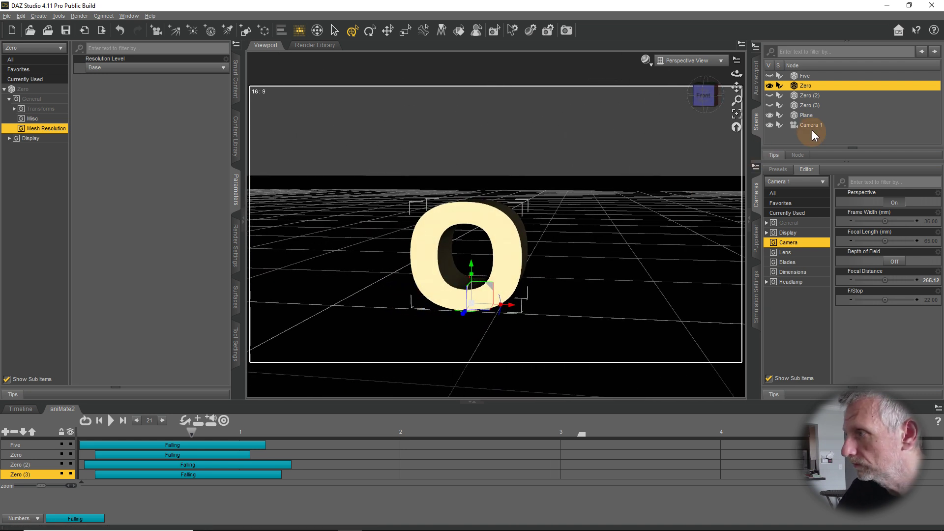
Step: Delete Camera 1 from the scene
left_click(811, 126)
key("Delete")
middle_click_drag(542, 218, 538, 245)
Step: Reopen Zero's Falling block to expose its individual keyframes
left_click(150, 444)
left_click(132, 456)
double_click(128, 458)
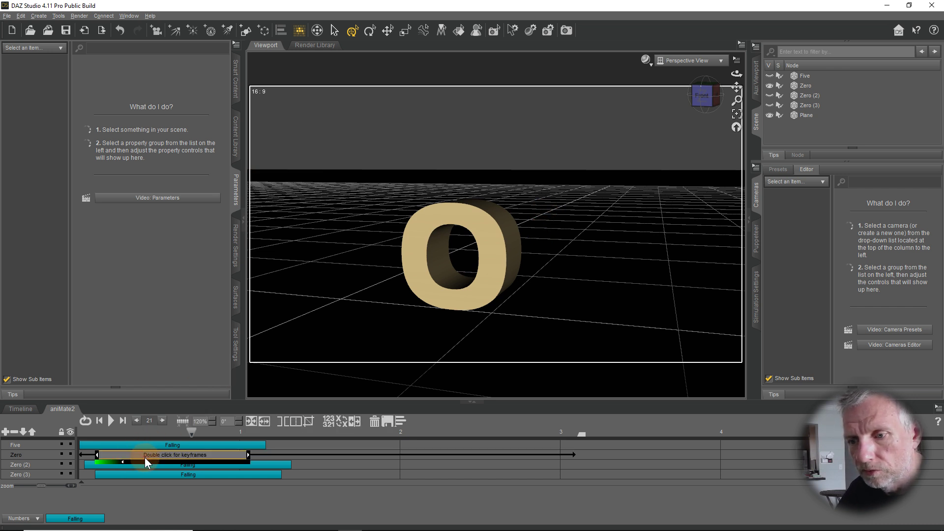
Step: Scrub through the start of Zero's fall, return to frame 0, and select Zero in the scene
left_click(197, 440)
left_click_drag(192, 429, 114, 429)
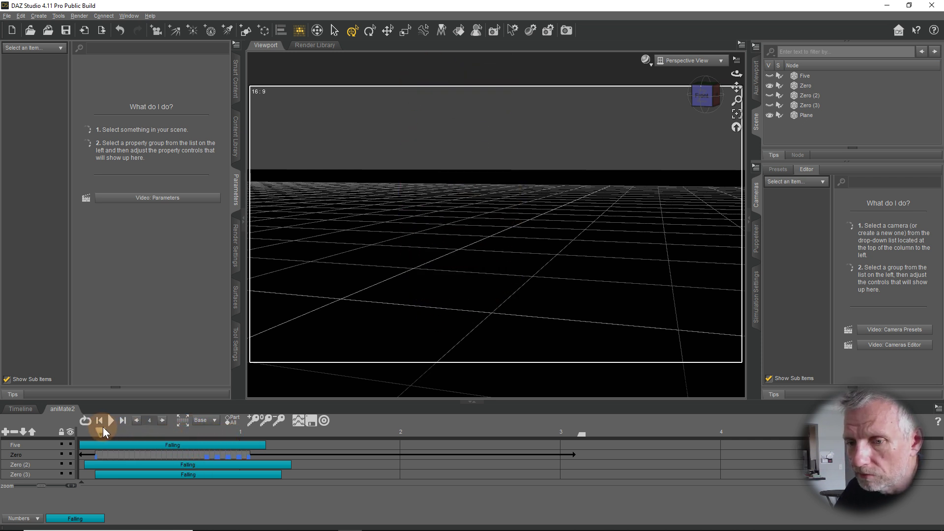
mouse_move(127, 434)
left_mouse_down()
mouse_move(160, 438)
mouse_move(132, 433)
left_mouse_up()
left_click_drag(278, 369, 428, 281)
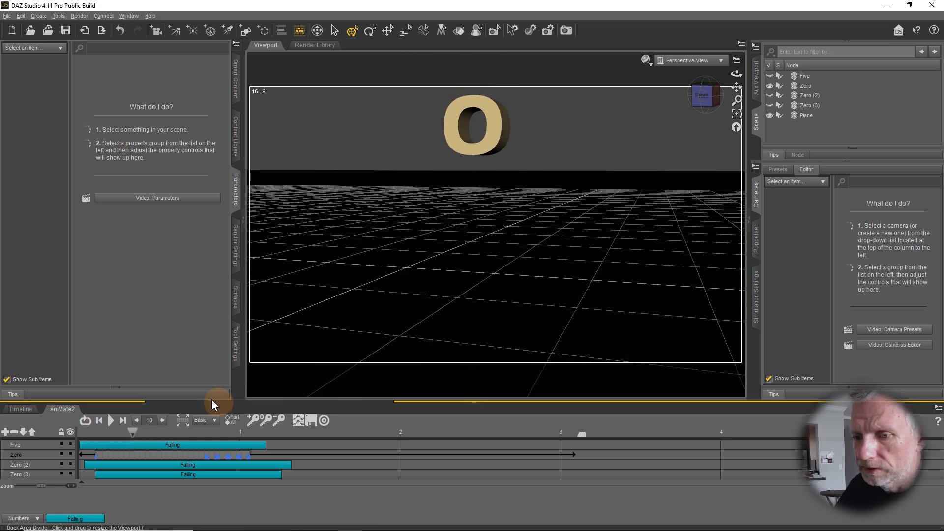
left_click_drag(133, 428, 76, 435)
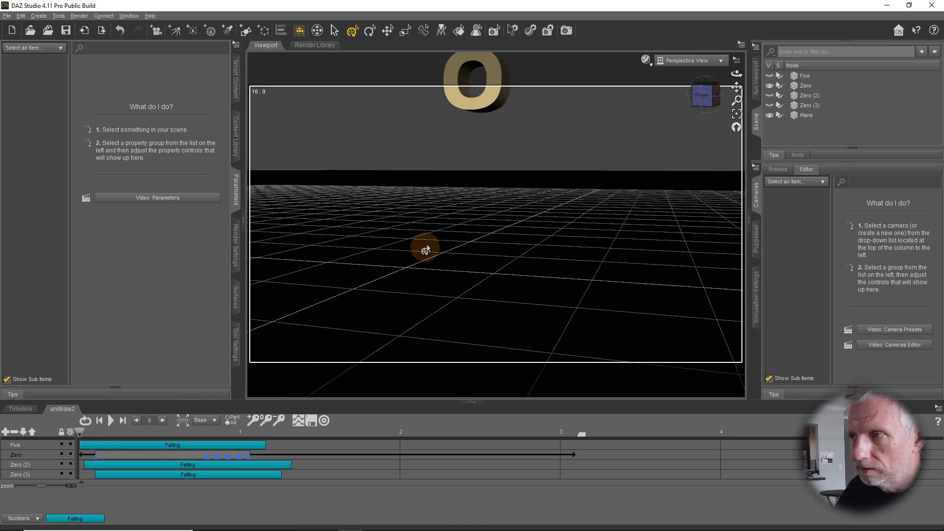
left_click(807, 85)
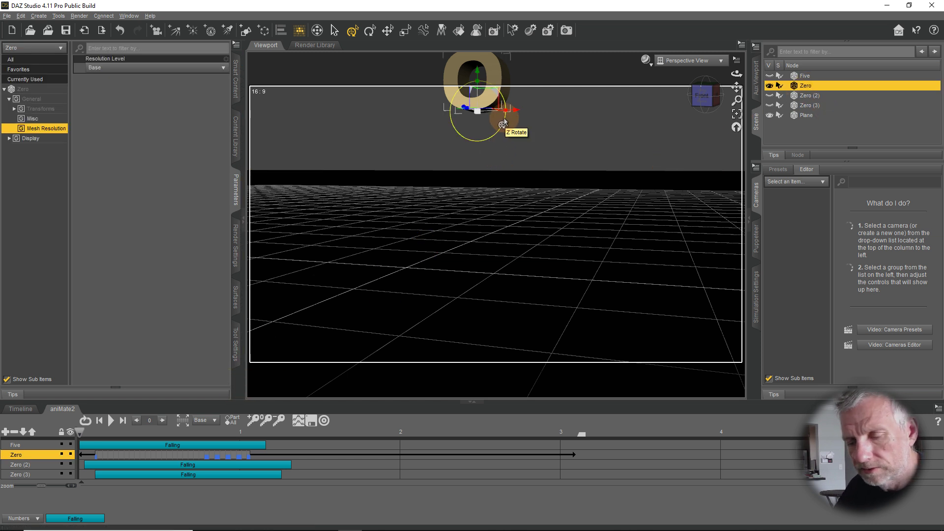
Step: Try to tilt Zero about 11° around its Z axis at frame 0 and scrub the start to check it
left_click_drag(504, 123, 504, 120)
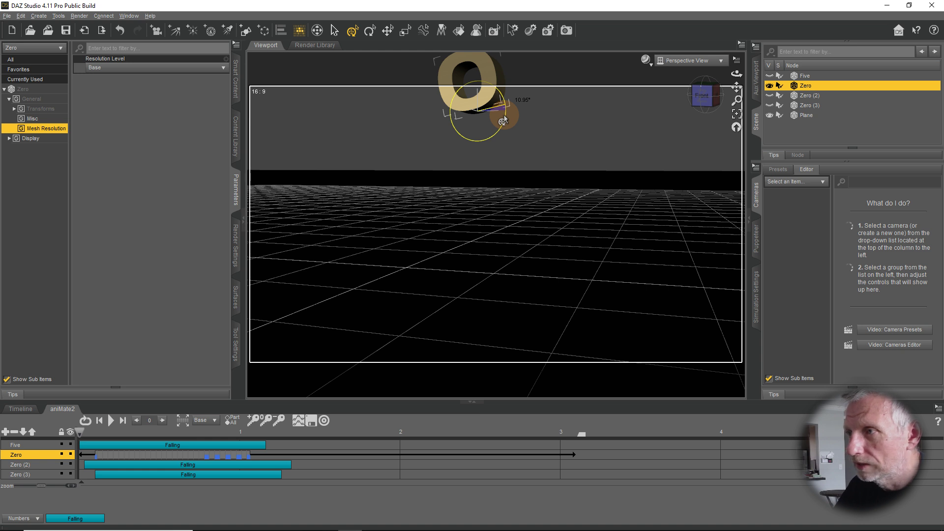
left_click_drag(503, 120, 448, 106, "alt")
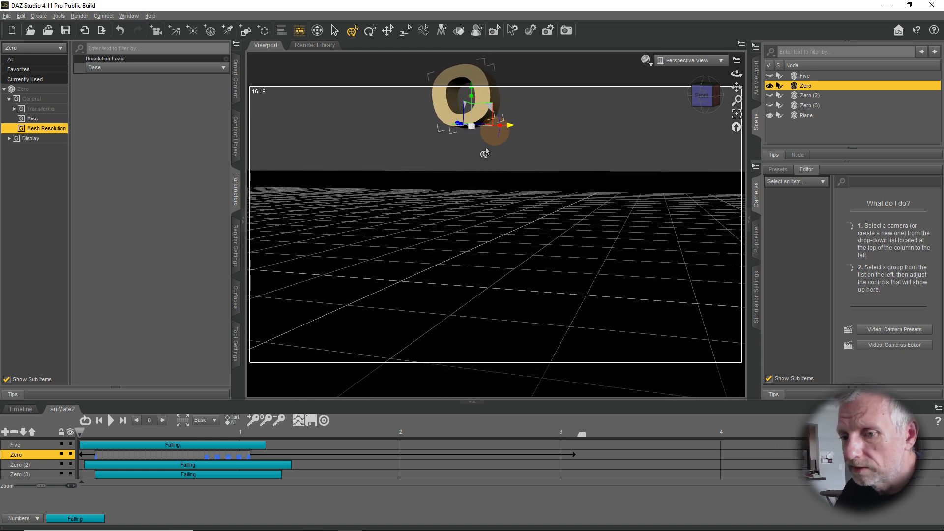
mouse_move(78, 429)
left_mouse_down()
mouse_move(115, 436)
mouse_move(85, 438)
left_mouse_up()
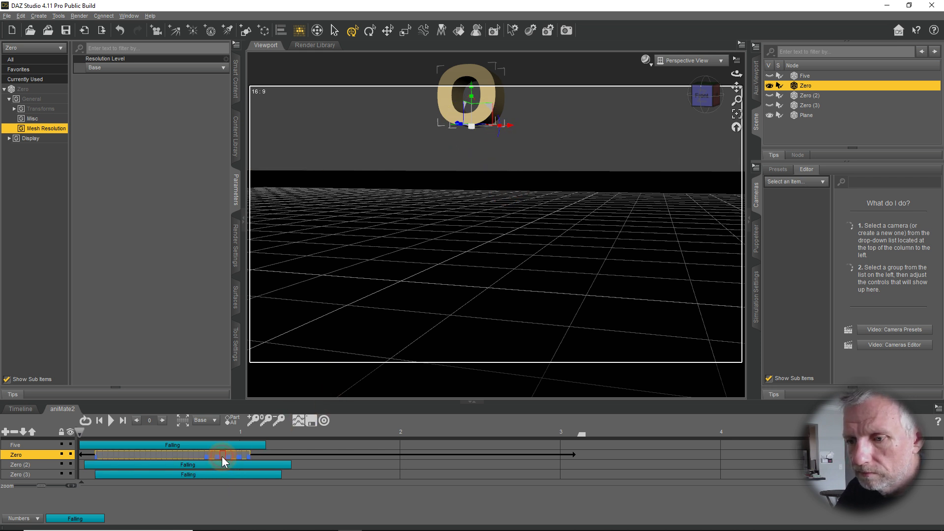
Step: Inspect Zero's landing at frame 27 and leave its keyframe editing so the track shows the Falling block again
left_click(224, 433)
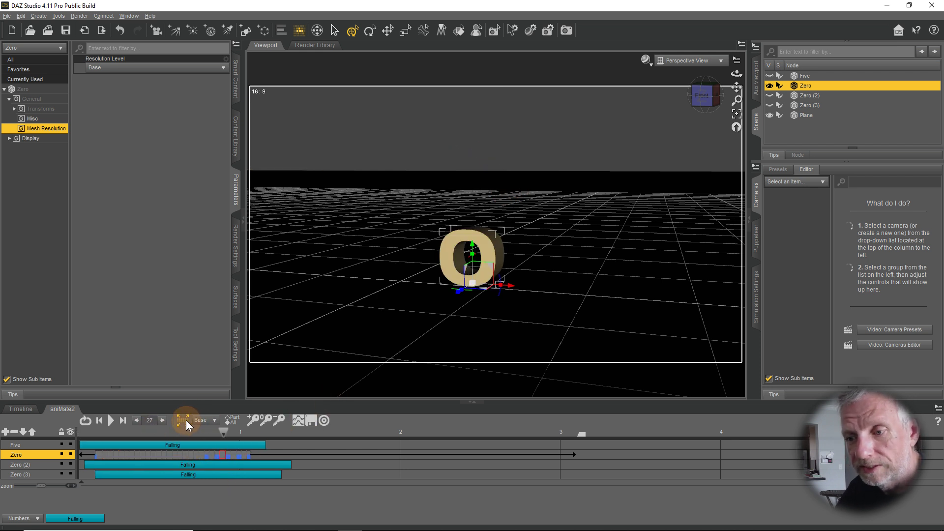
left_click(185, 421)
left_click(184, 423)
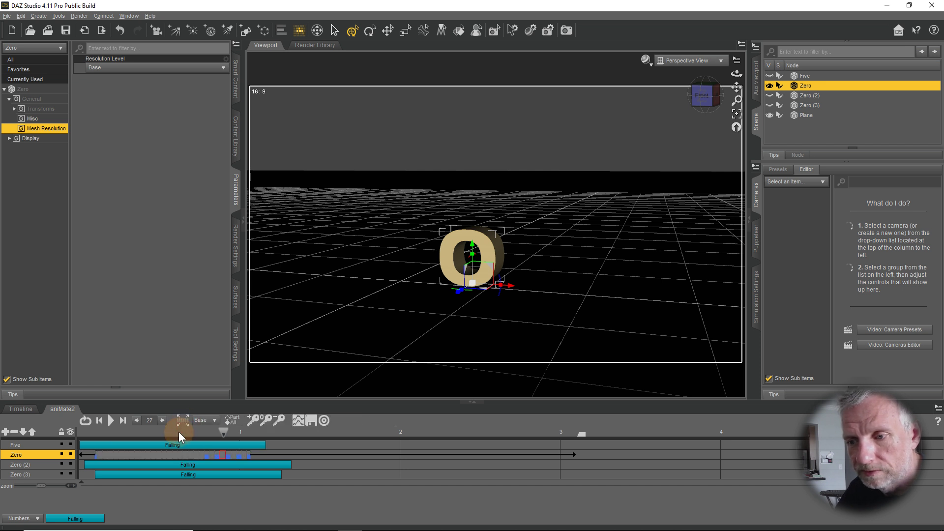
left_click(178, 432)
left_click(189, 462)
left_click(183, 489)
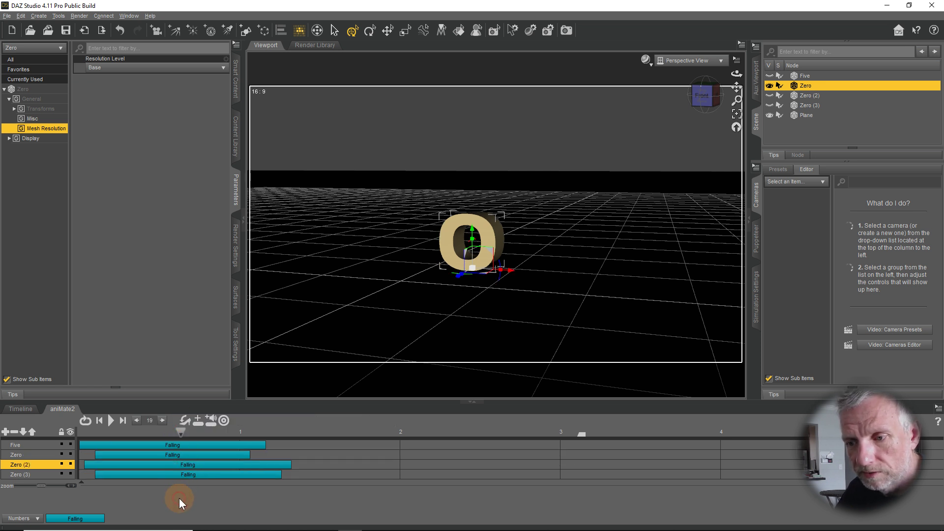
Step: Return to frame 0, tilt Zero slightly around its Z axis, and scrub the first frames of the fall
left_click_drag(173, 433, 17, 435)
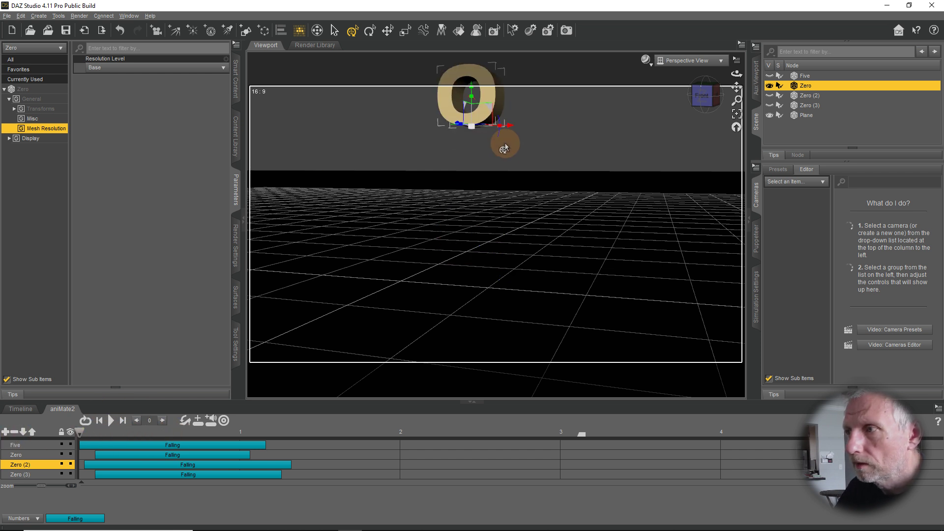
left_click_drag(496, 139, 495, 134)
mouse_move(81, 432)
left_mouse_down()
mouse_move(222, 441)
mouse_move(67, 430)
mouse_move(243, 444)
mouse_move(80, 435)
mouse_move(209, 444)
mouse_move(93, 444)
left_mouse_up()
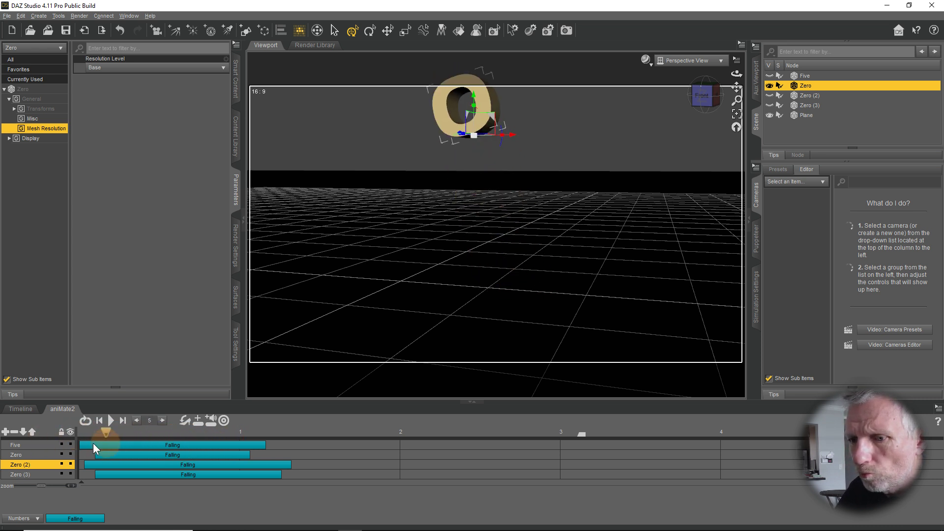
Step: Make Five, Zero (2) and Zero (3) visible and scrub through the fall of all the digits
left_click(770, 76)
left_click(768, 96)
left_click(769, 105)
left_click_drag(93, 430, 264, 485)
left_click_drag(265, 432, 246, 438)
Step: Open Zero's keyframes, move Zero along X toward Five just past the one-second mark, and scrub back through the fall
left_click(240, 453)
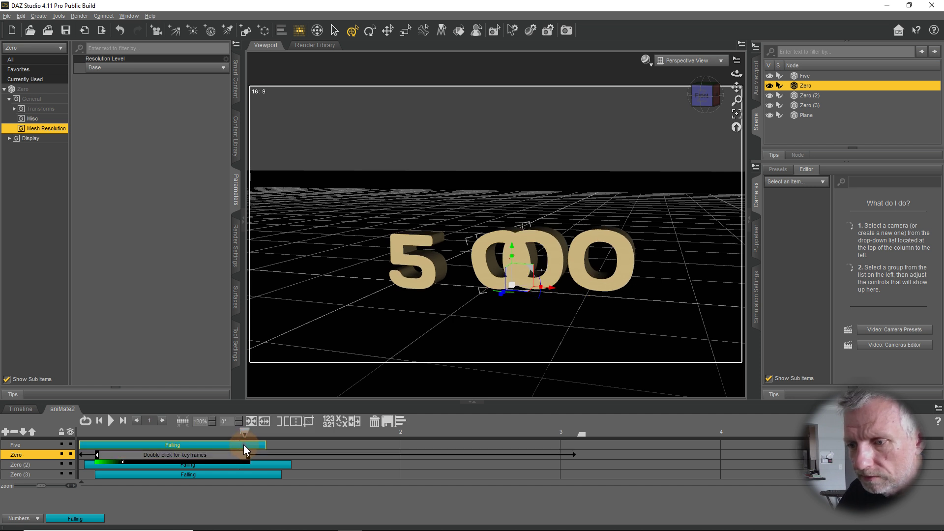
double_click(231, 453)
left_click_drag(247, 433, 251, 434)
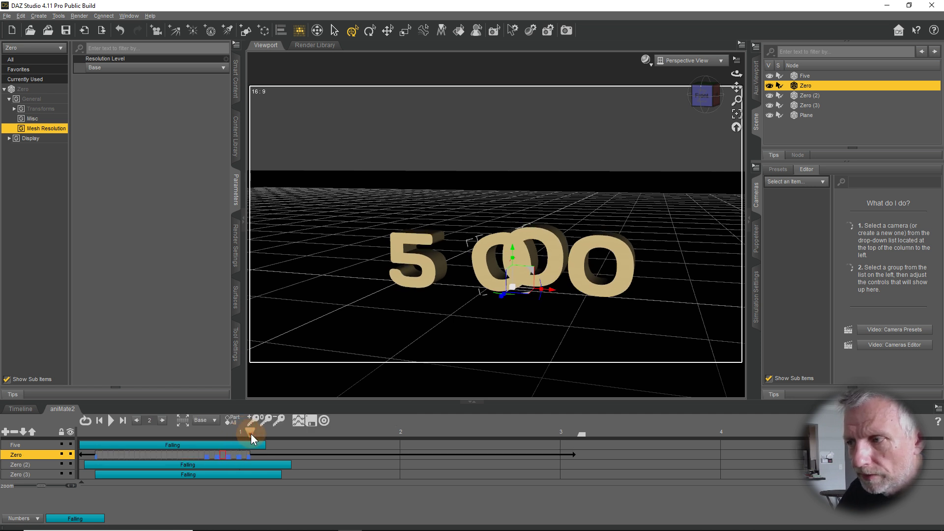
left_click(551, 294)
left_click(549, 294)
left_click_drag(550, 293, 518, 295)
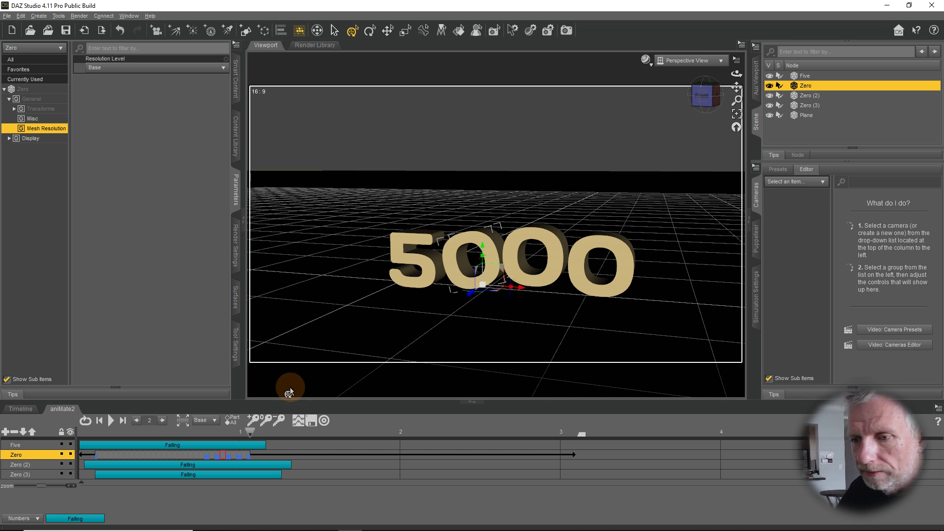
left_click_drag(252, 435, 33, 435)
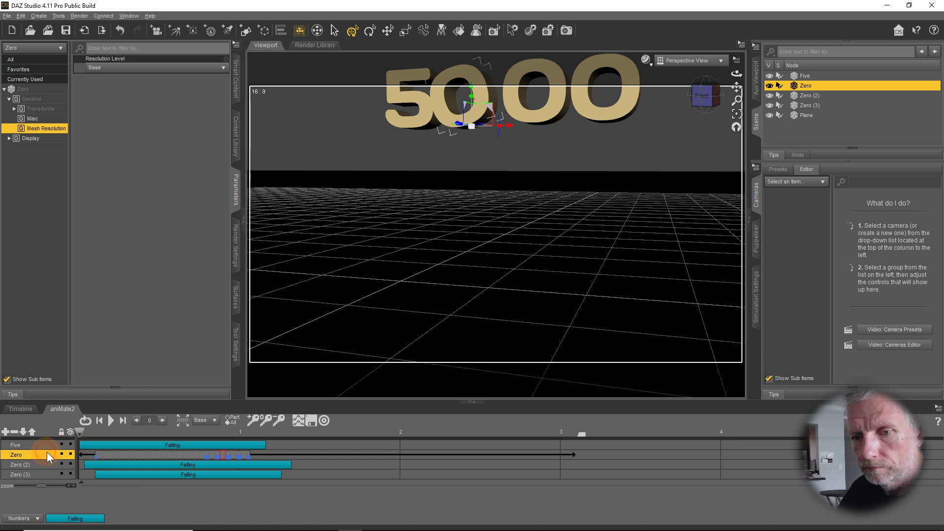
left_click(151, 432)
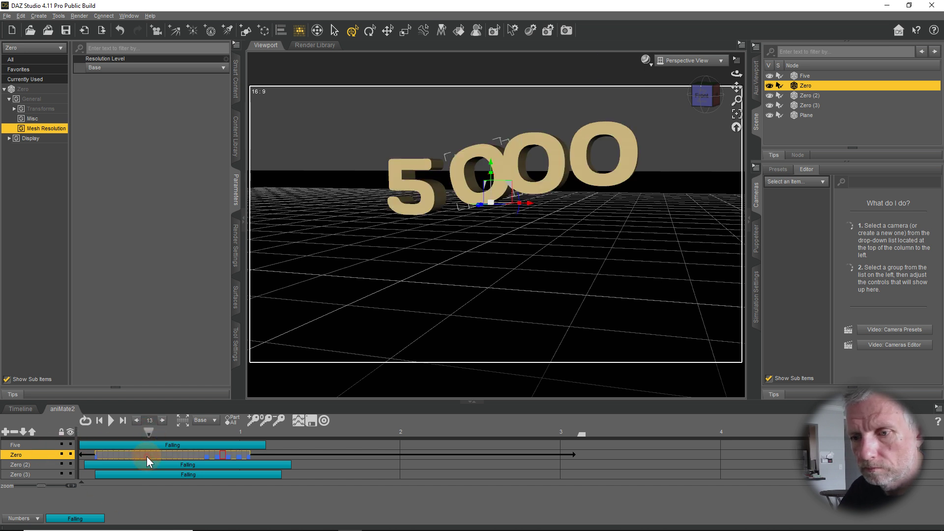
Step: Delete Zero's Falling block and reposition Zero between Five and Zero (2) at frame 0
left_click(184, 421)
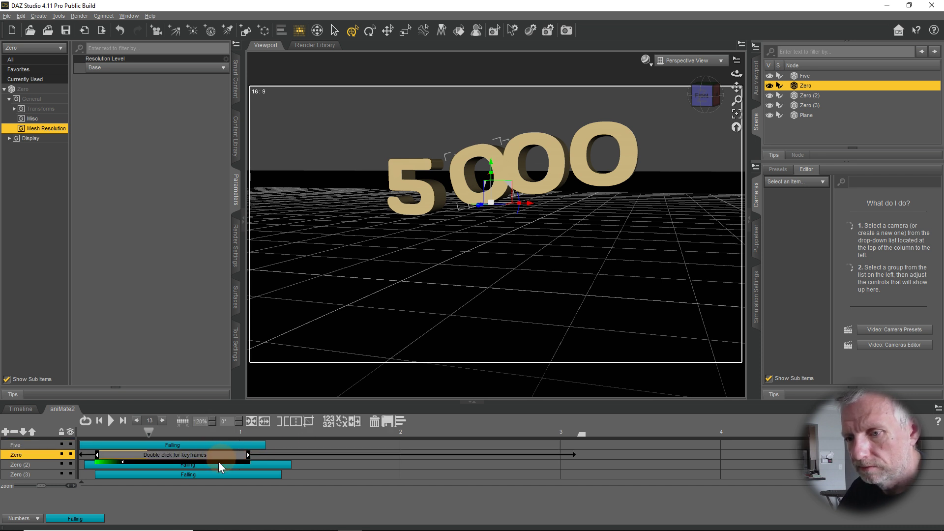
left_click(372, 422)
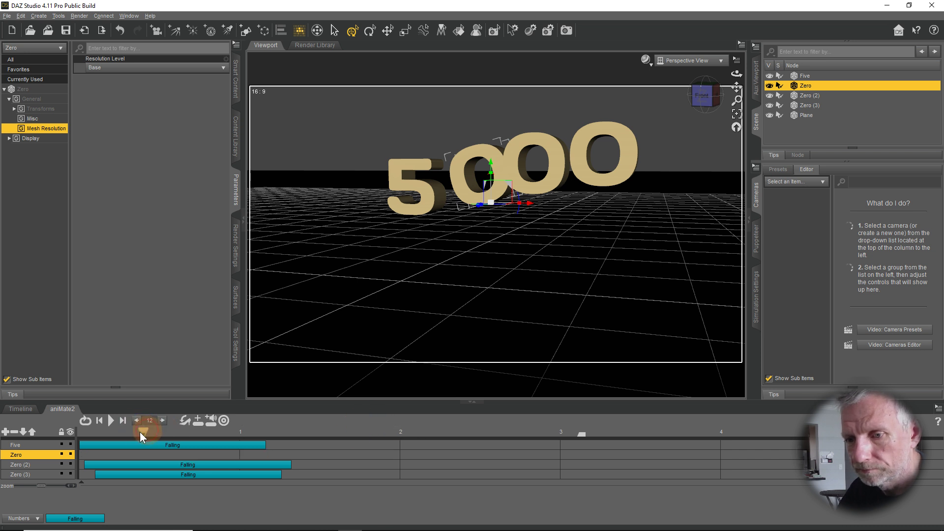
left_click_drag(146, 430, 38, 435)
left_click_drag(490, 168, 516, 131)
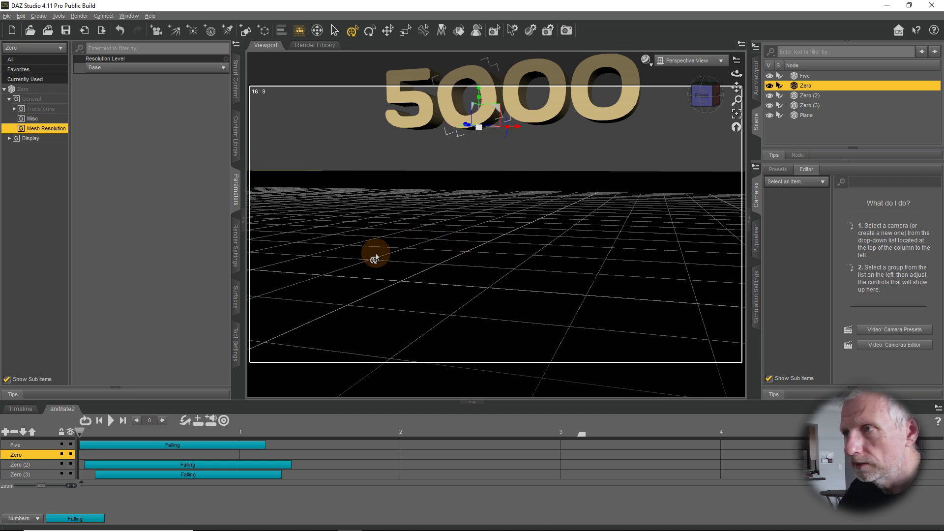
Step: Add the Falling aniBlock to Zero's track, starting at about frame 2, and set its speed to 110%
left_click_drag(87, 518, 124, 457)
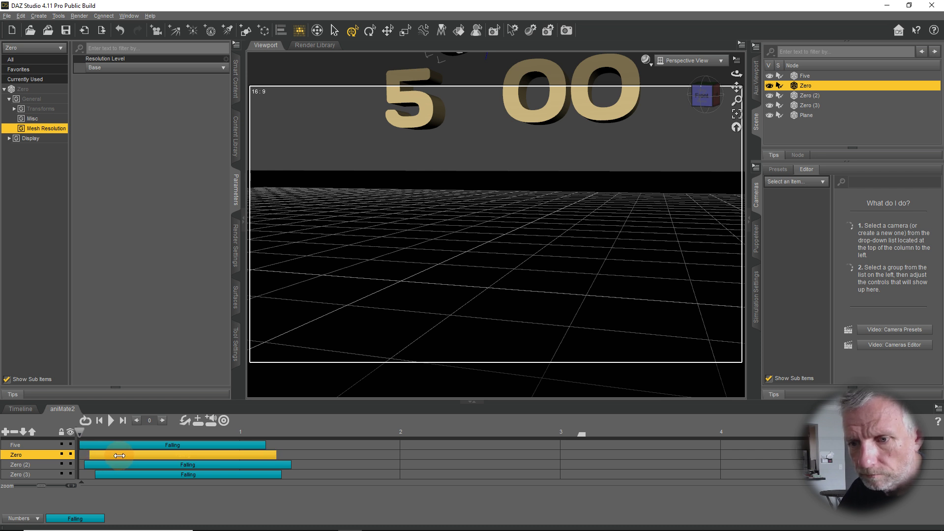
left_click(134, 455)
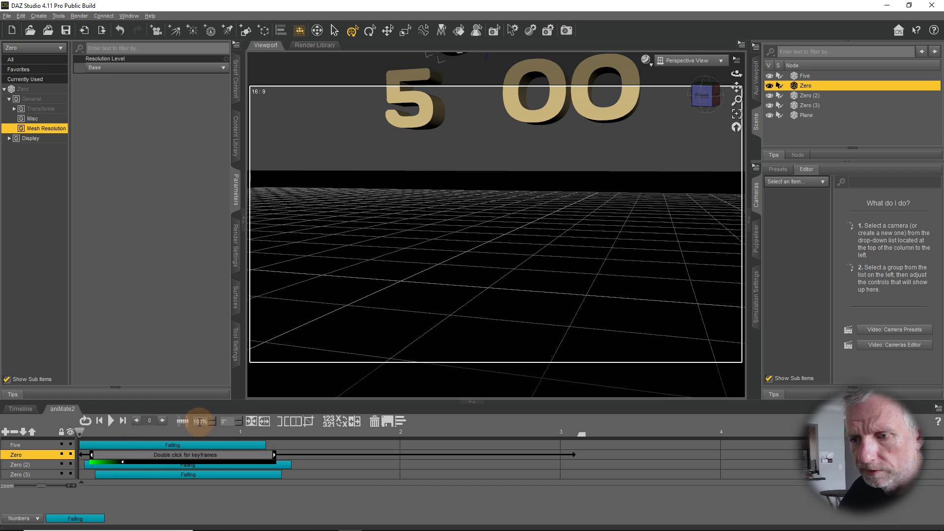
type("80")
key("Return")
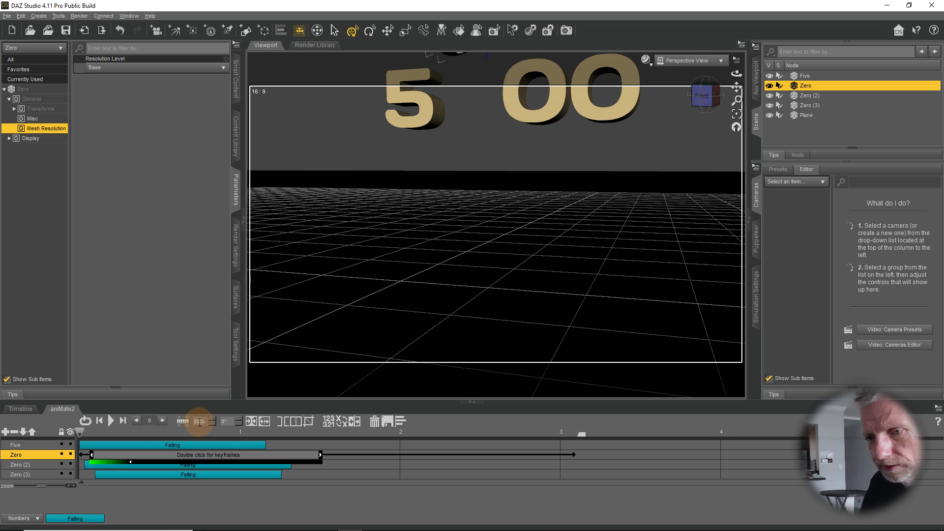
type("110")
key("Return")
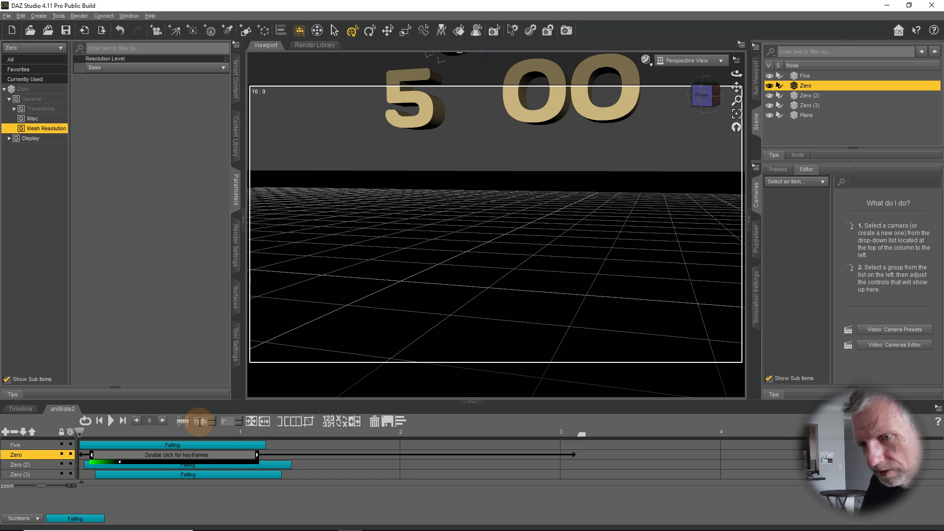
left_click(196, 488)
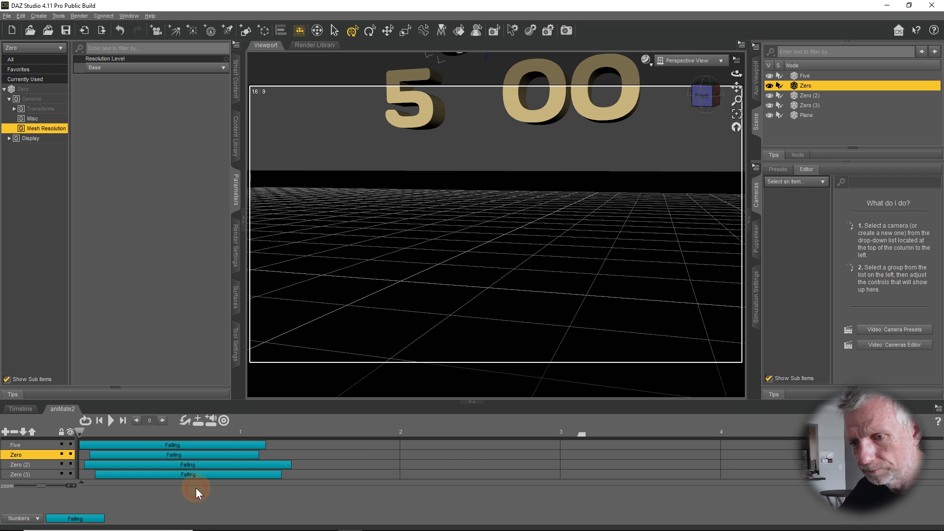
Step: Move Zero back into line with the other raised digits at frame 0 and scrub the fall to check it
left_click_drag(78, 432, 11, 404)
left_click_drag(359, 271, 432, 288)
left_click_drag(476, 102, 485, 138)
left_click_drag(513, 175, 523, 175)
left_click_drag(80, 432, 35, 426)
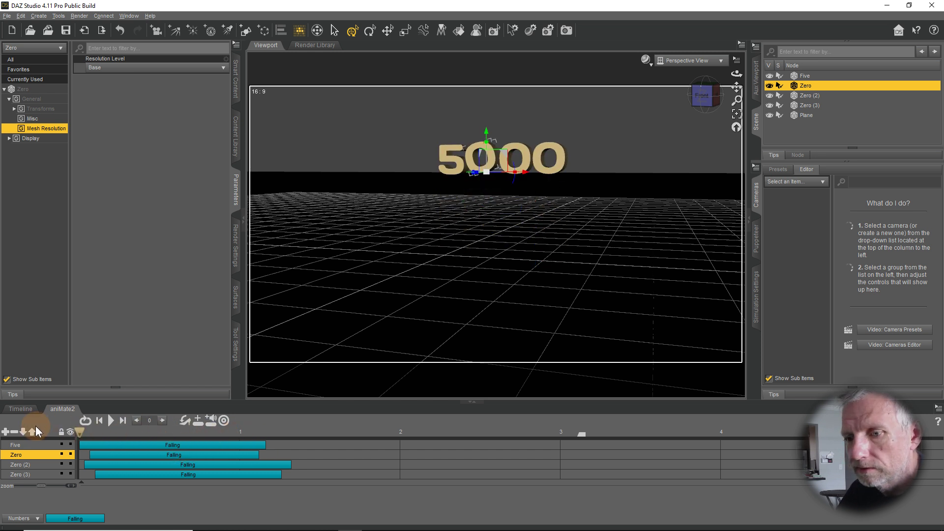
Step: Delete the Falling block from Zero's track again and scrub the timeline back to frame 0
left_click(167, 452)
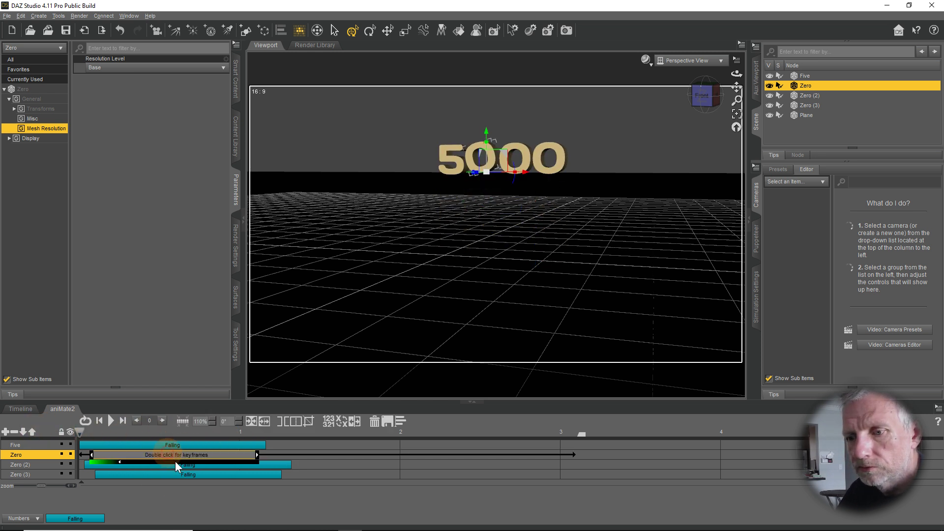
left_click(374, 422)
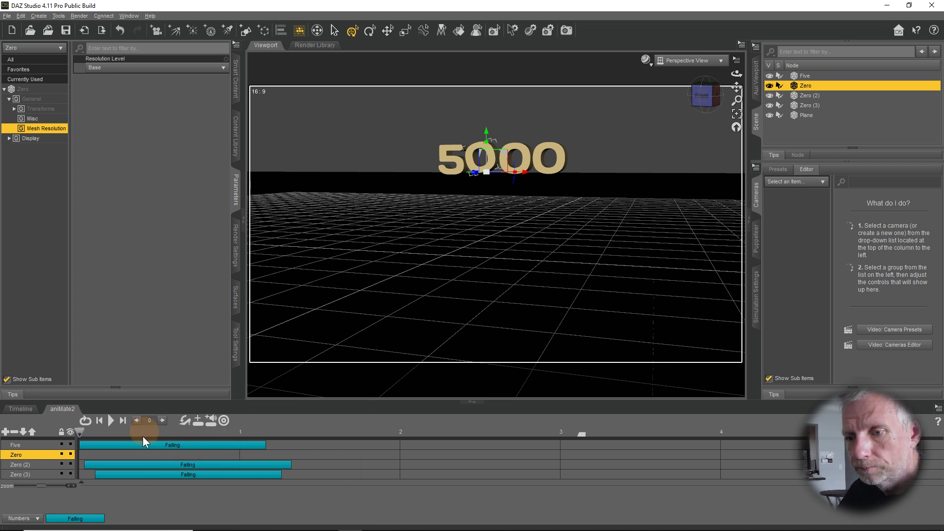
left_click_drag(84, 429, 1, 446)
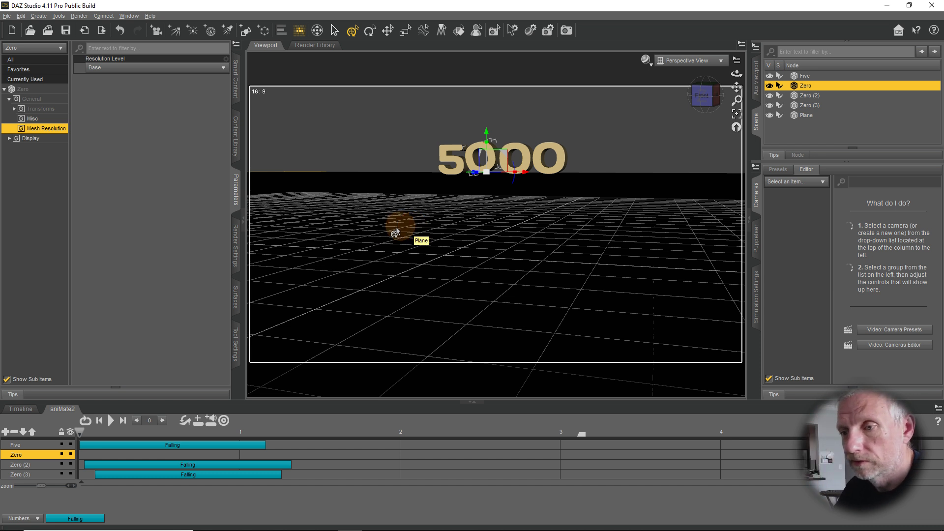
Step: Set the Universal tool to Use Local Coordinates in its tool settings, comparing it with Use World Coordinates
left_click(235, 339)
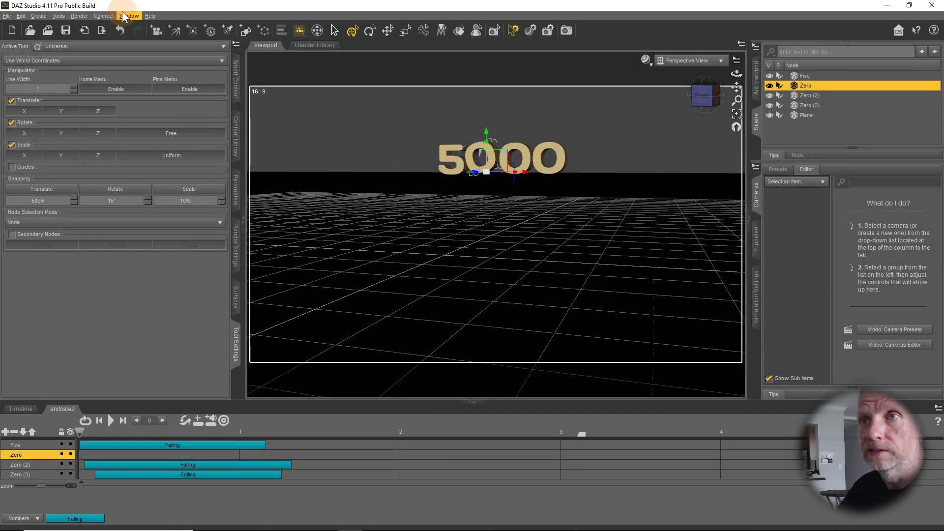
left_click(128, 16)
mouse_move(139, 26)
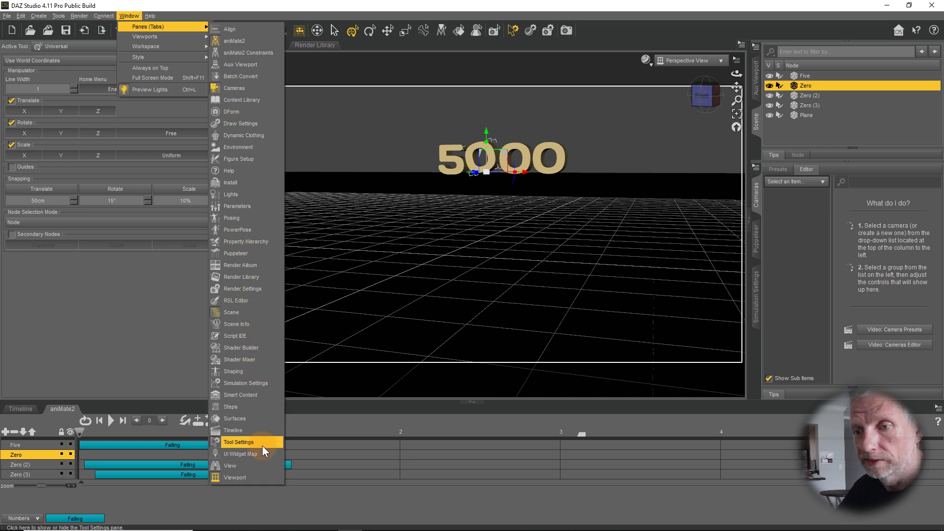
left_click(149, 313)
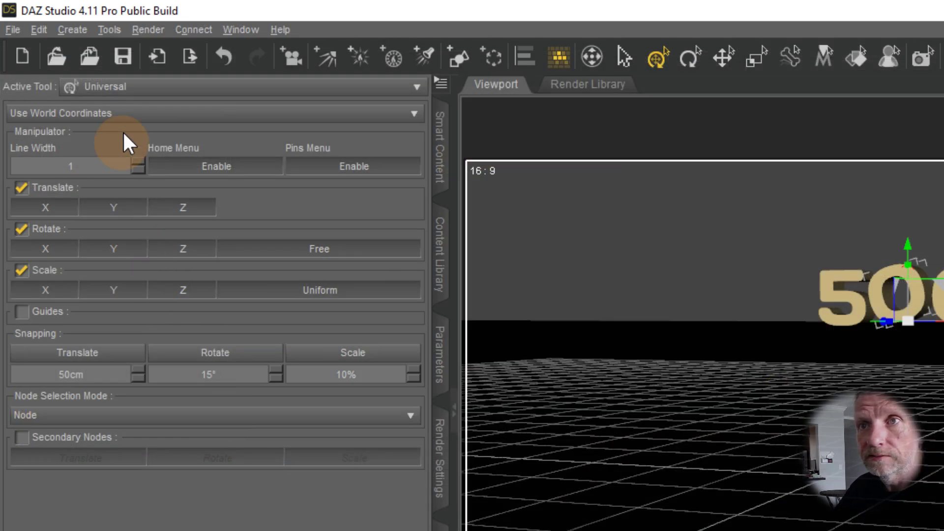
left_click(67, 60)
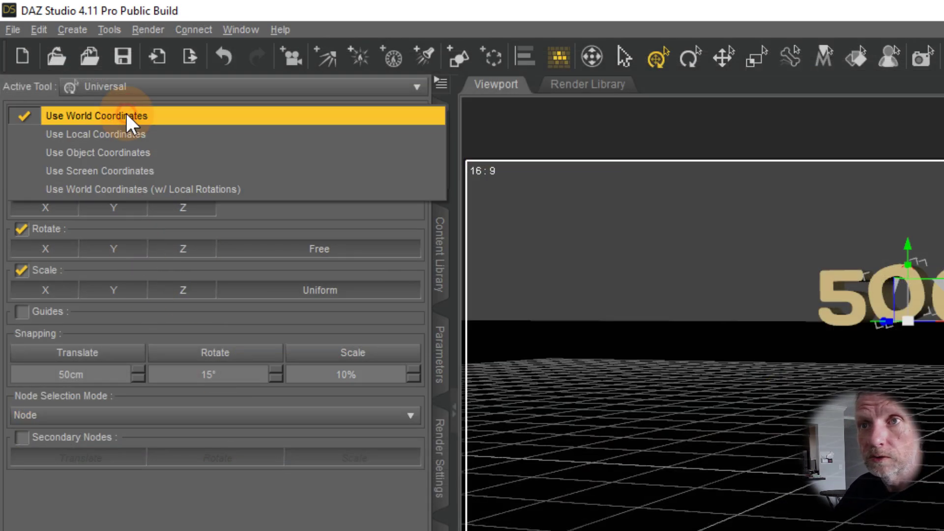
left_click(189, 134)
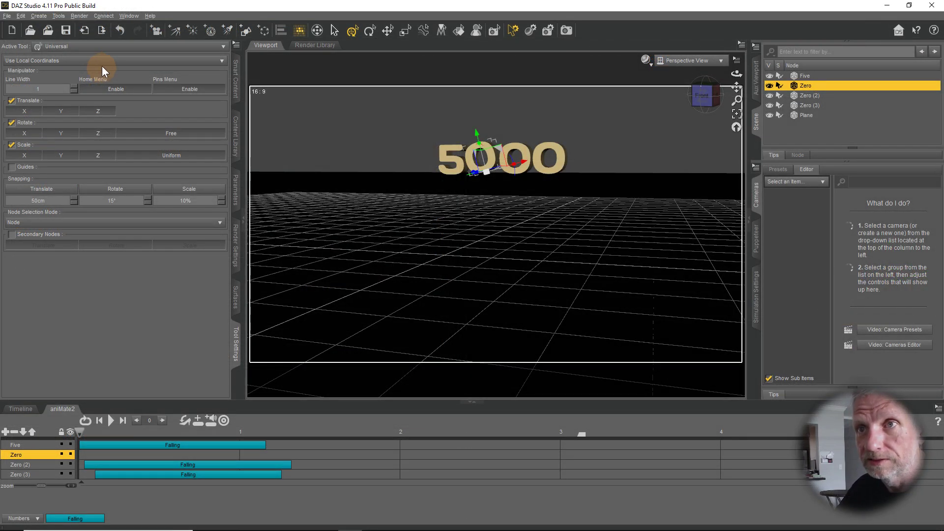
left_click(102, 61)
left_click(99, 56)
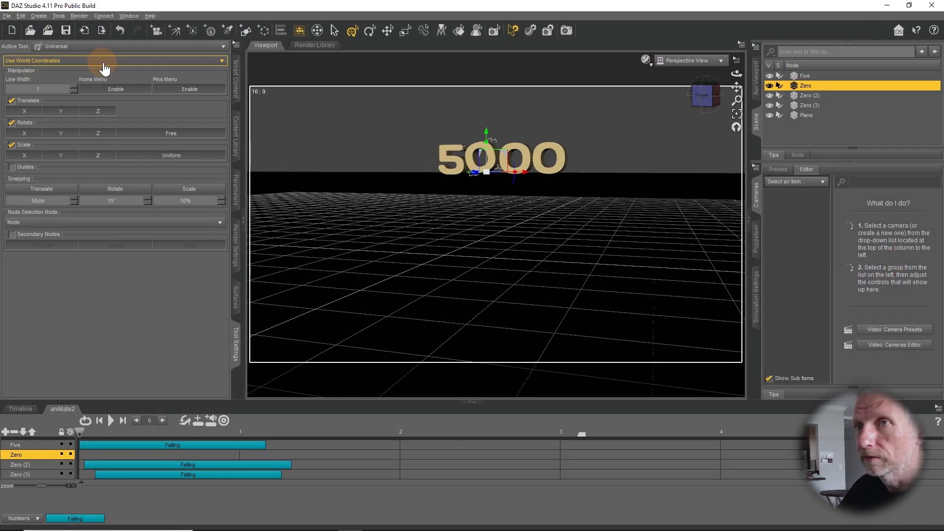
left_click(103, 63)
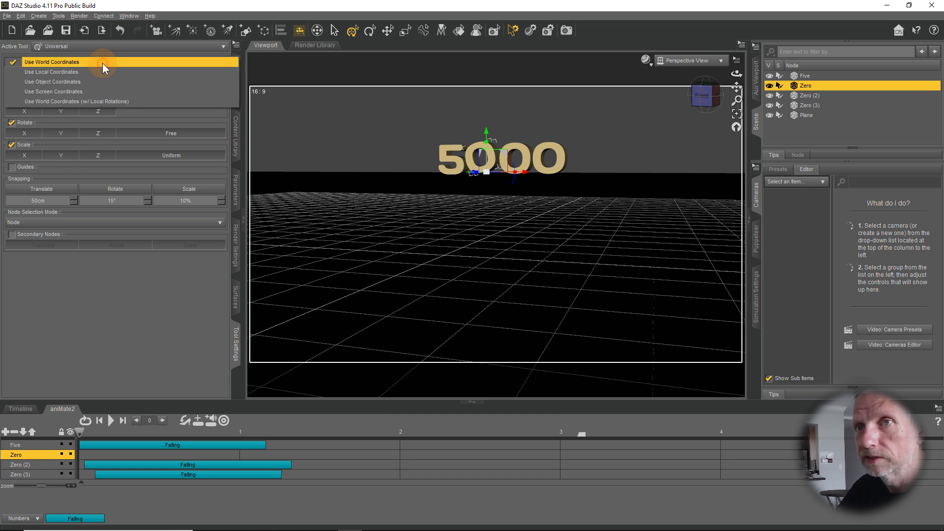
left_click(104, 74)
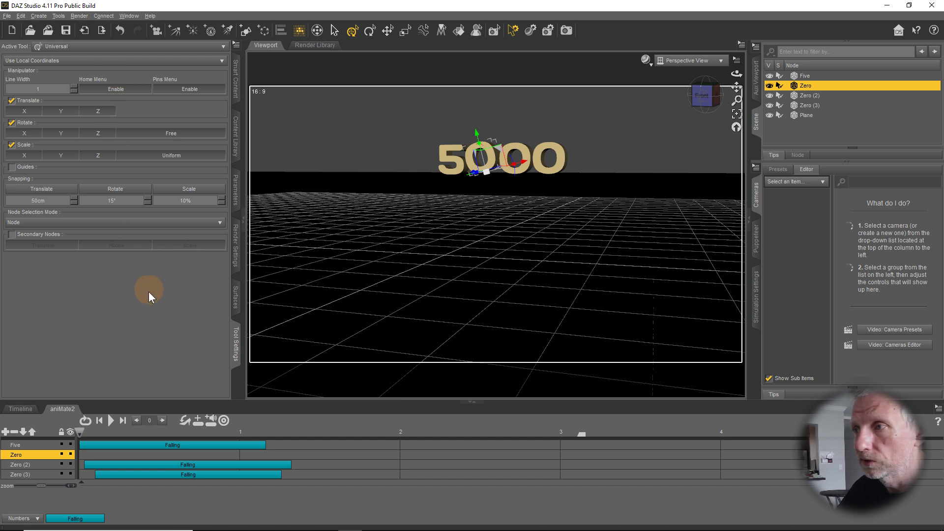
Step: Place the Falling aniBlock on Zero's track starting at about frame 1, then play and scrub the fall to frame 17
left_click(94, 517)
left_click_drag(117, 459, 119, 456)
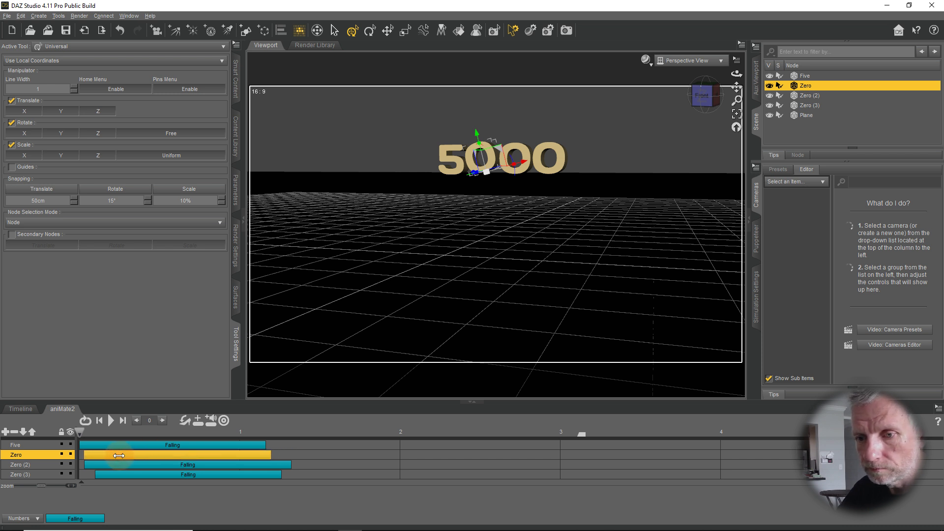
left_click(110, 421)
left_click_drag(81, 431, 170, 475)
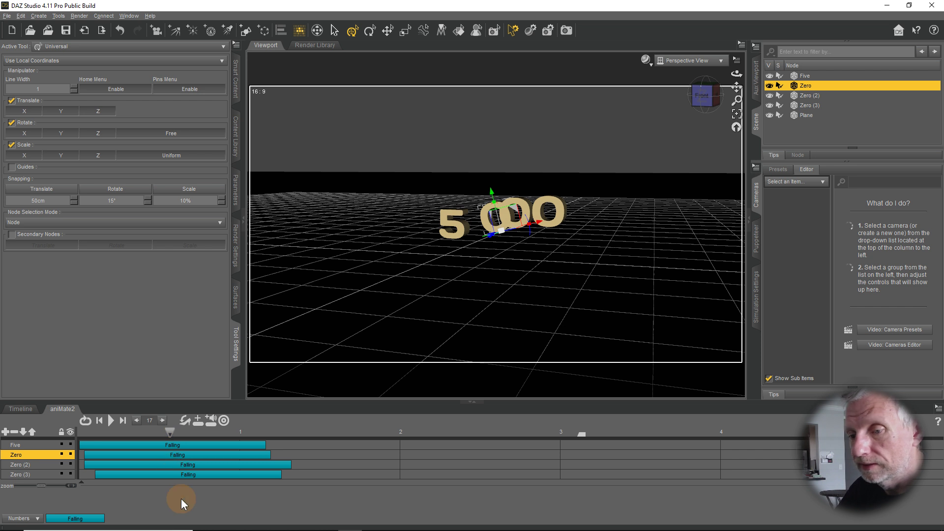
Step: Delete Zero's Falling block, remove the Zero node from the scene, and return the timeline to frame 0
left_click(259, 453)
left_click(374, 424)
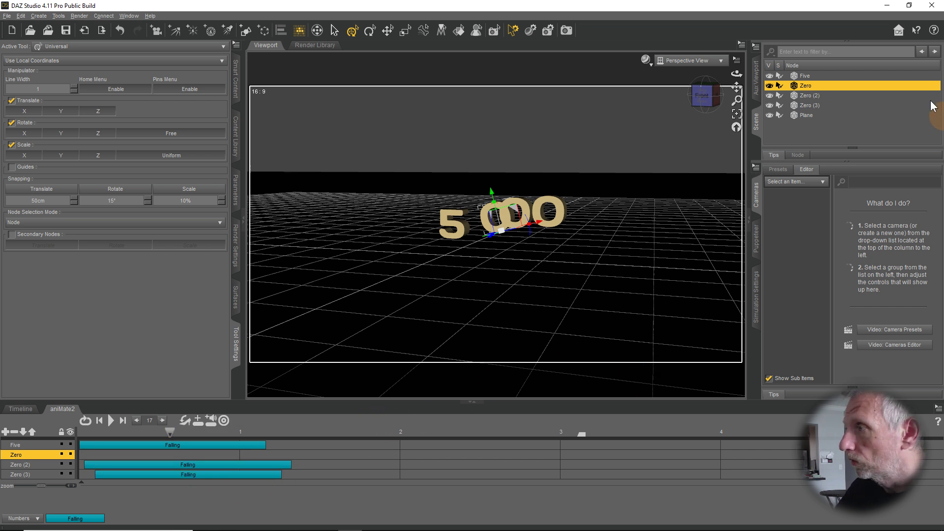
double_click(809, 86)
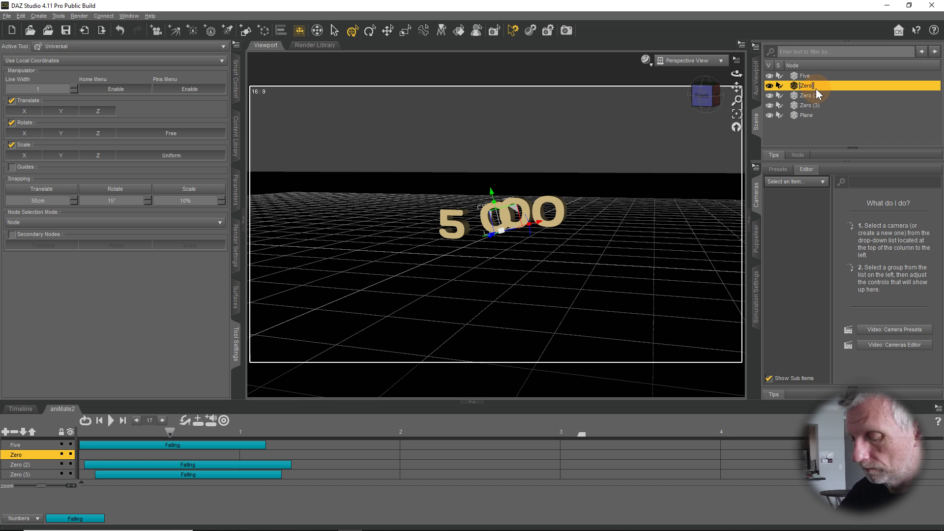
left_click(823, 134)
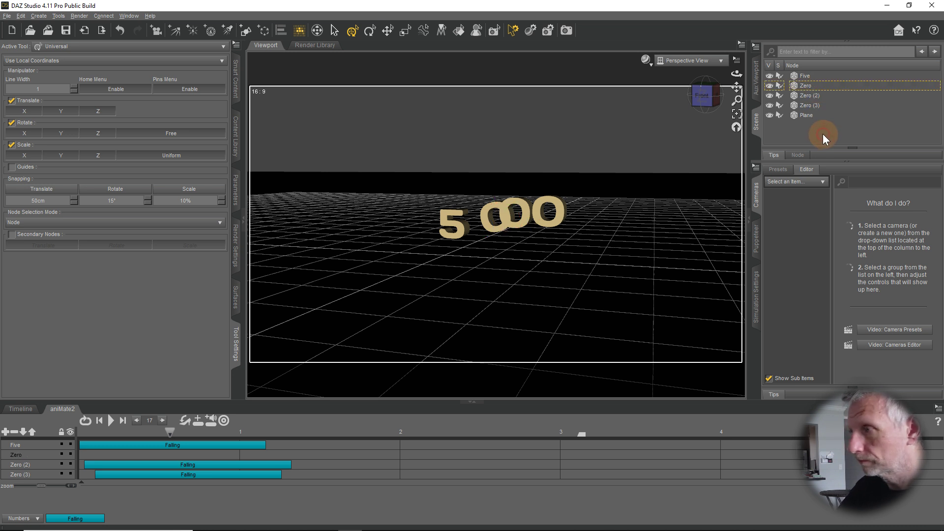
left_click(825, 85)
key("Delete")
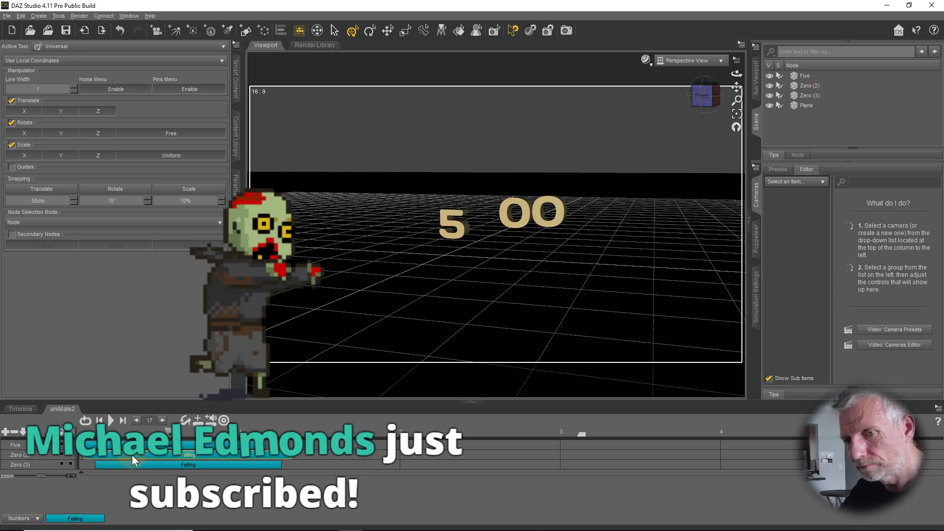
left_click(163, 420)
left_click(99, 420)
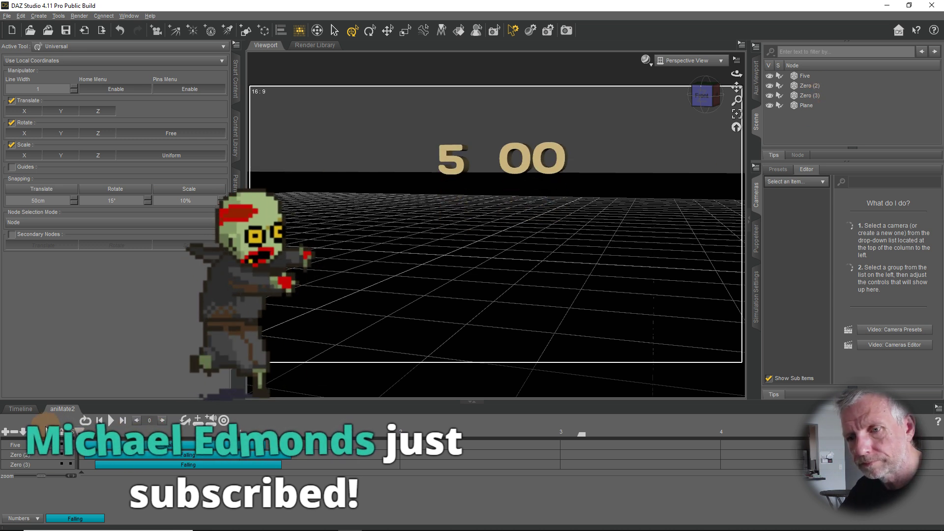
left_click(658, 256)
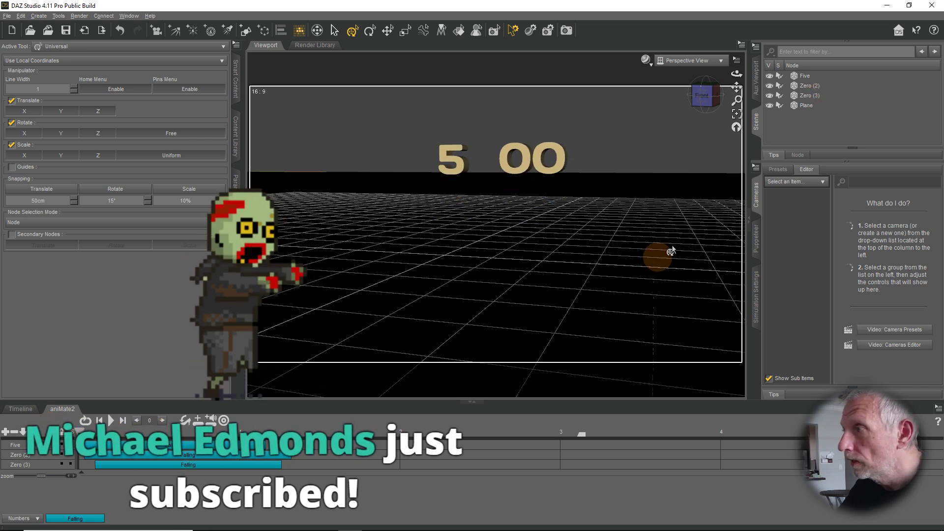
Step: Duplicate the Zero (2) node, move the copy into the gap beside Five and tilt it slightly
left_click(806, 87)
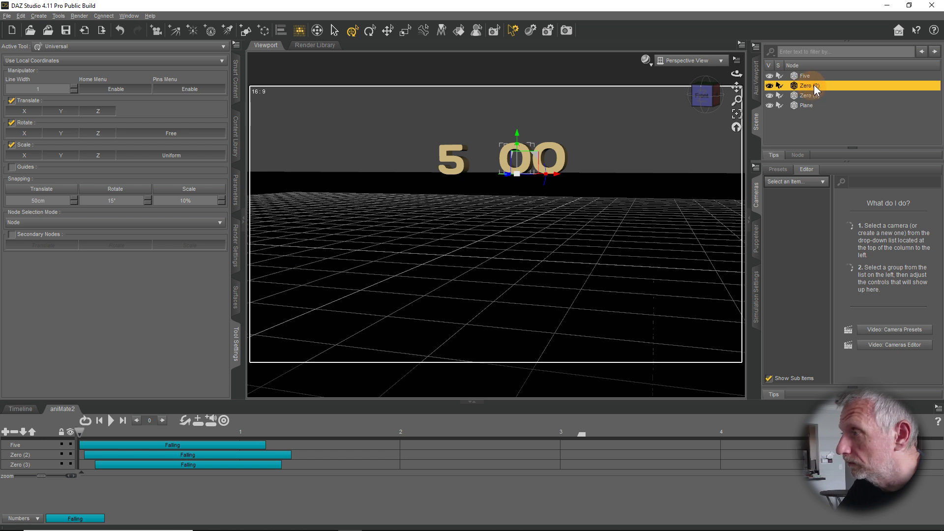
left_click(21, 16)
mouse_move(49, 82)
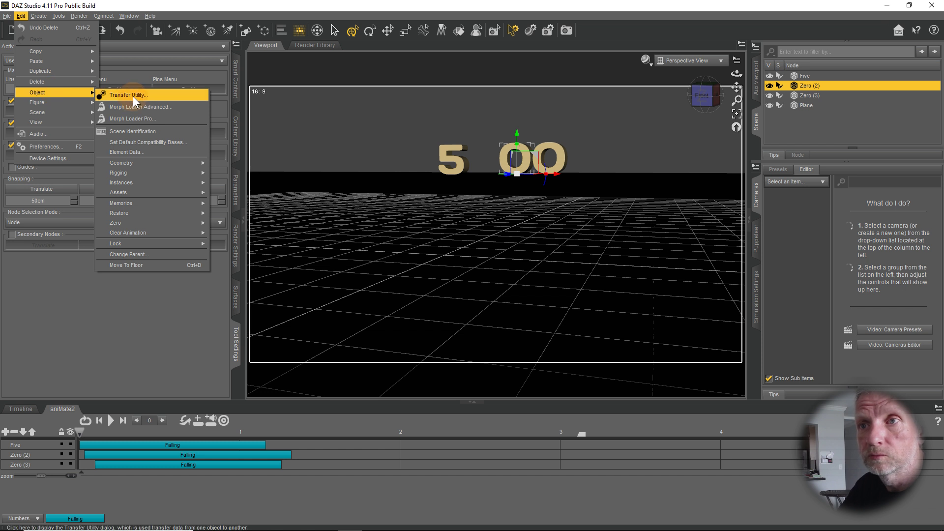
mouse_move(84, 72)
left_click(127, 76)
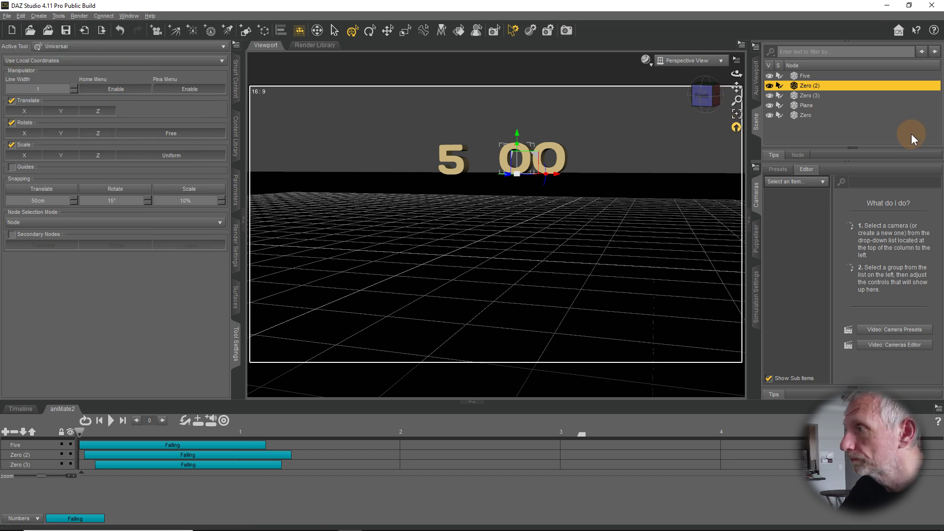
left_click_drag(799, 114, 794, 81)
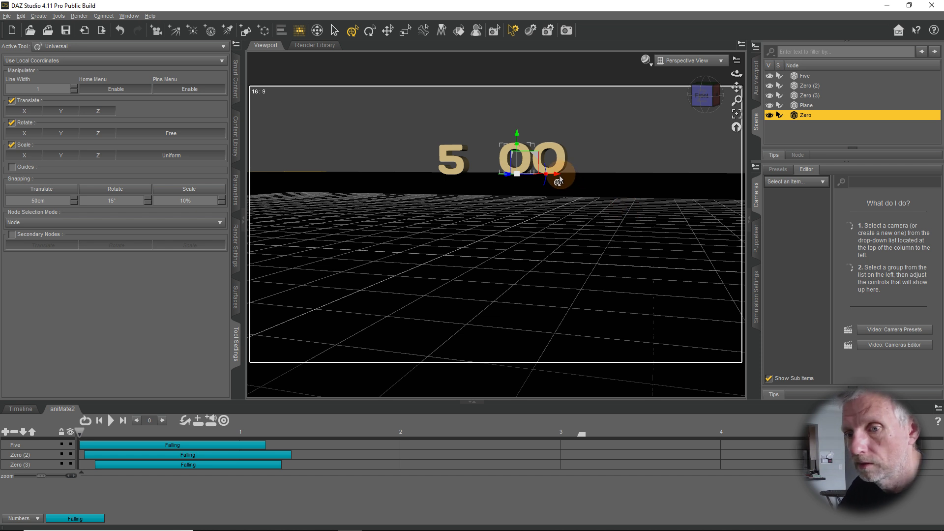
left_click_drag(559, 178, 521, 179)
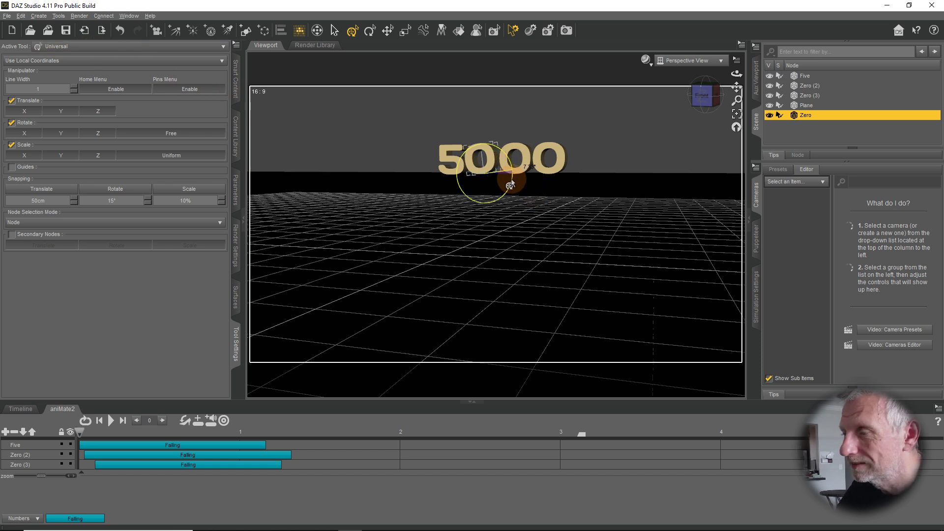
left_click_drag(522, 173, 524, 173)
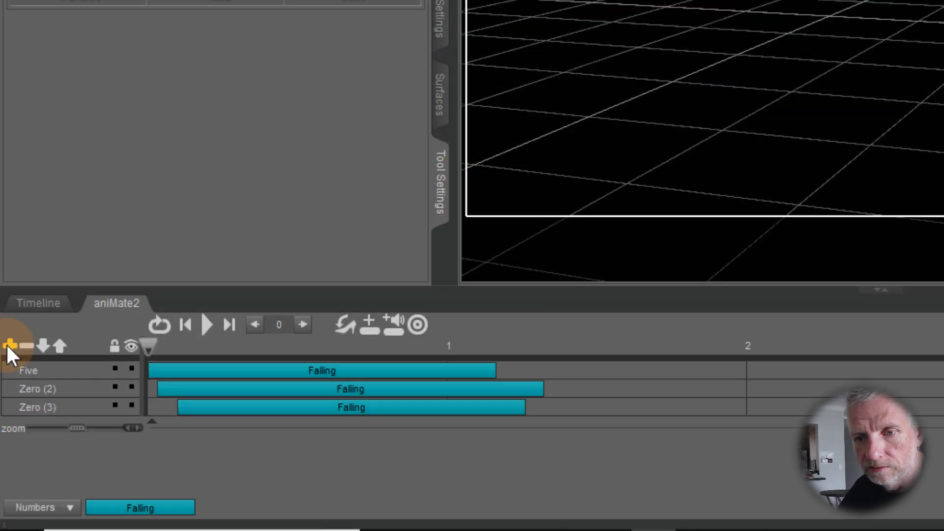
Step: Add a track for the tilted Zero, place the Falling aniBlock at about frame 1 and scrub through the fall
left_click(5, 431)
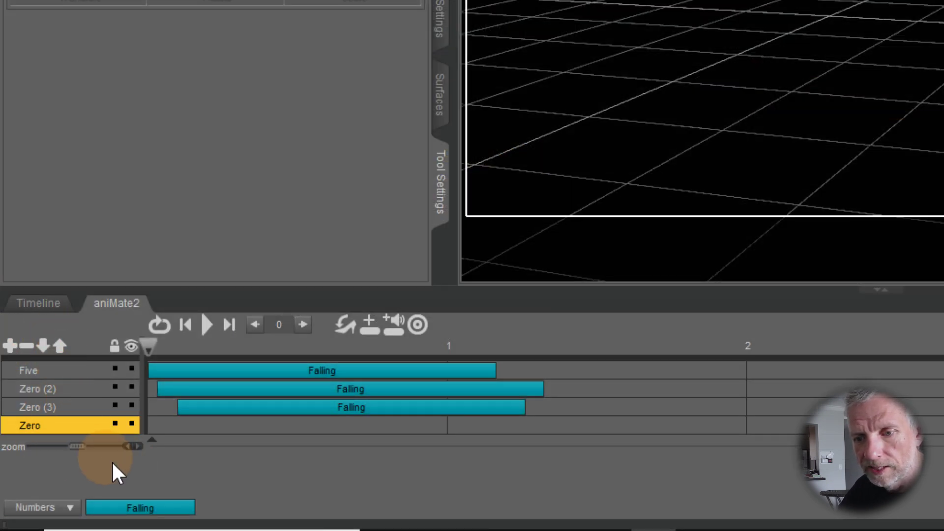
left_click_drag(164, 509, 196, 427)
left_click_drag(176, 349, 538, 384)
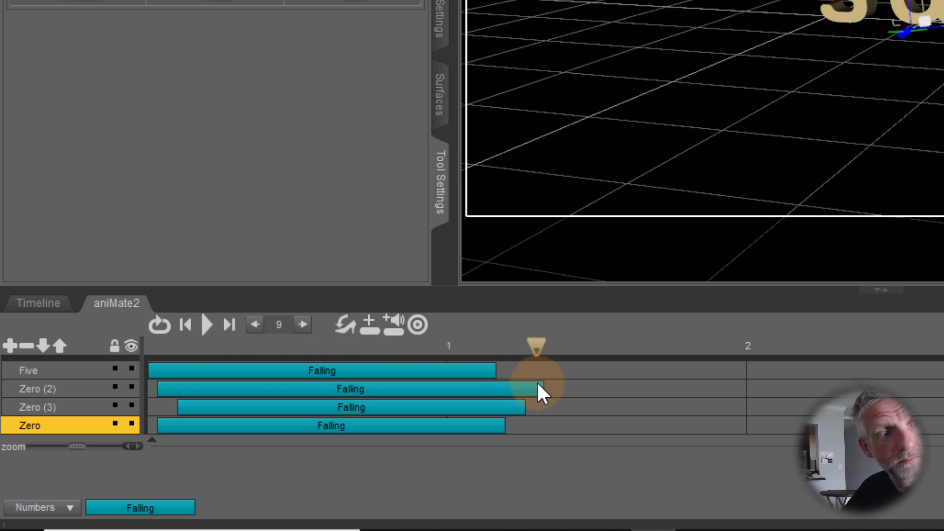
left_click_drag(537, 382, 435, 399)
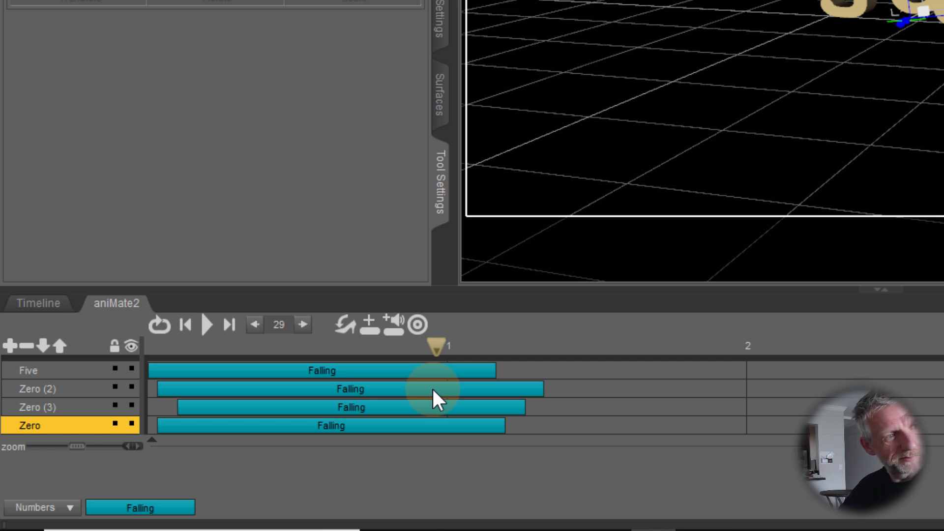
left_click_drag(432, 387, 222, 369)
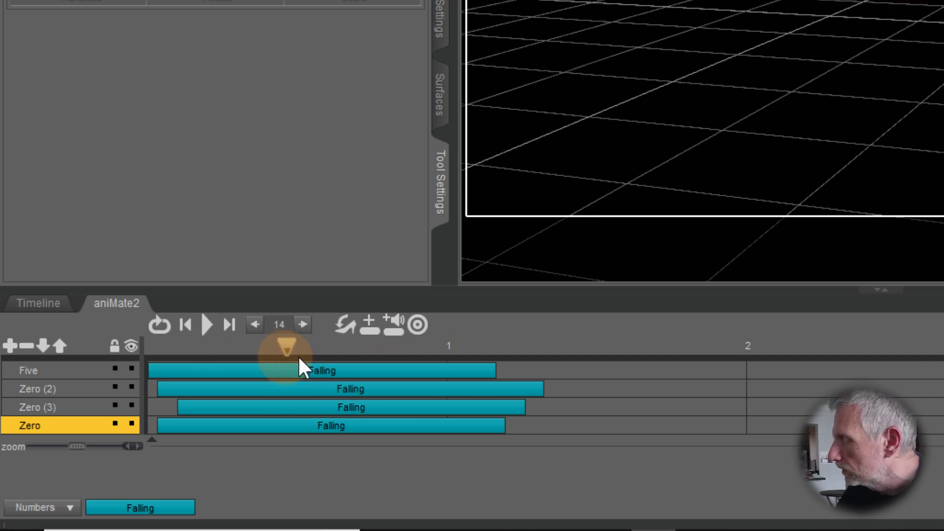
left_click_drag(334, 358, 237, 379)
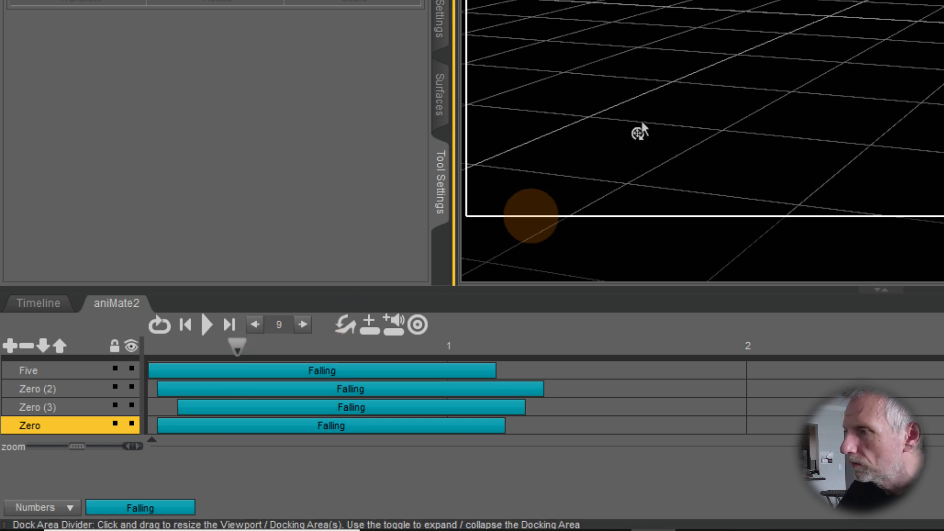
Step: Delete the tilted Zero copy from the scene and return the timeline to frame 0
left_click(733, 120)
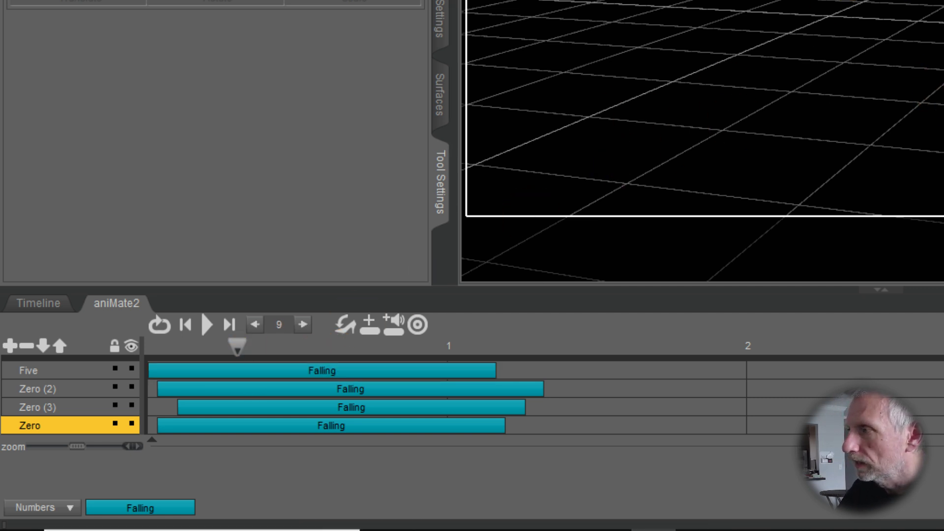
key("Delete")
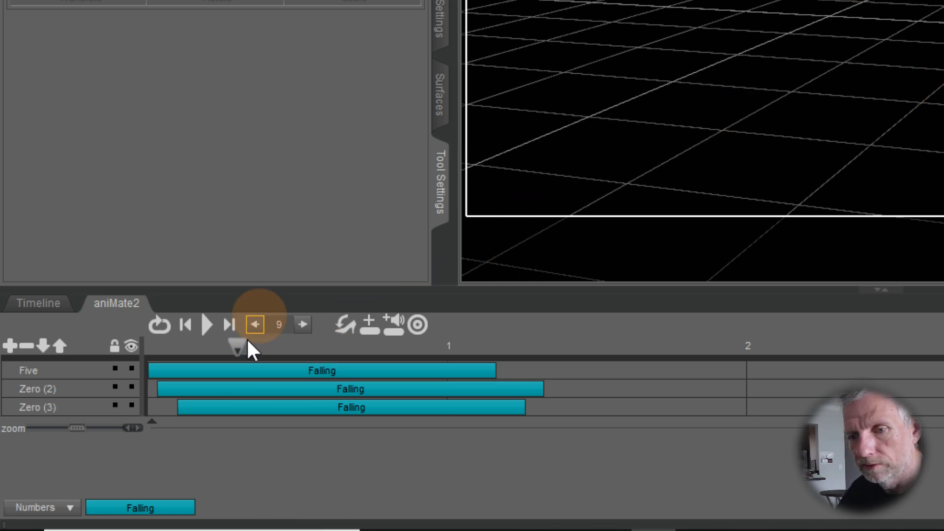
left_click_drag(238, 347, 148, 353)
left_click(643, 270)
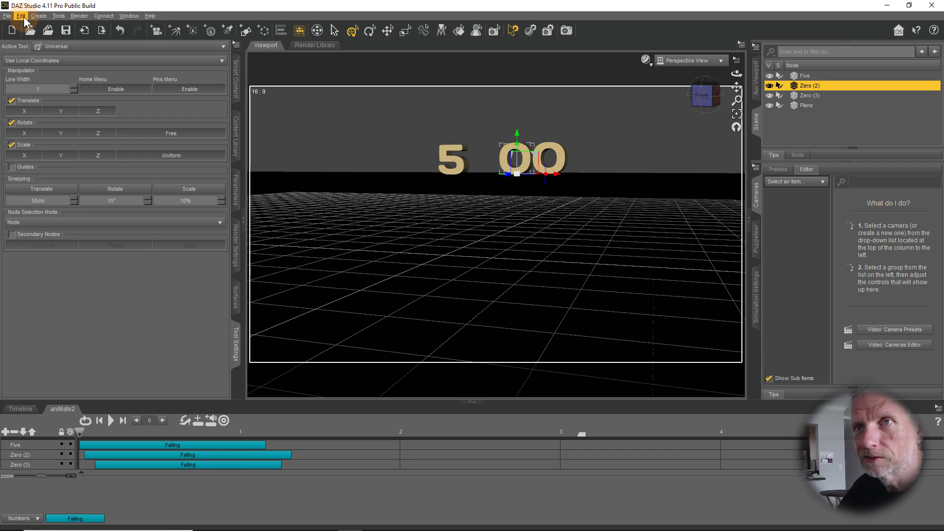
Step: Duplicate the Zero (2) node again and slide the untilted copy into the gap beside Five
left_click(23, 16)
mouse_move(50, 70)
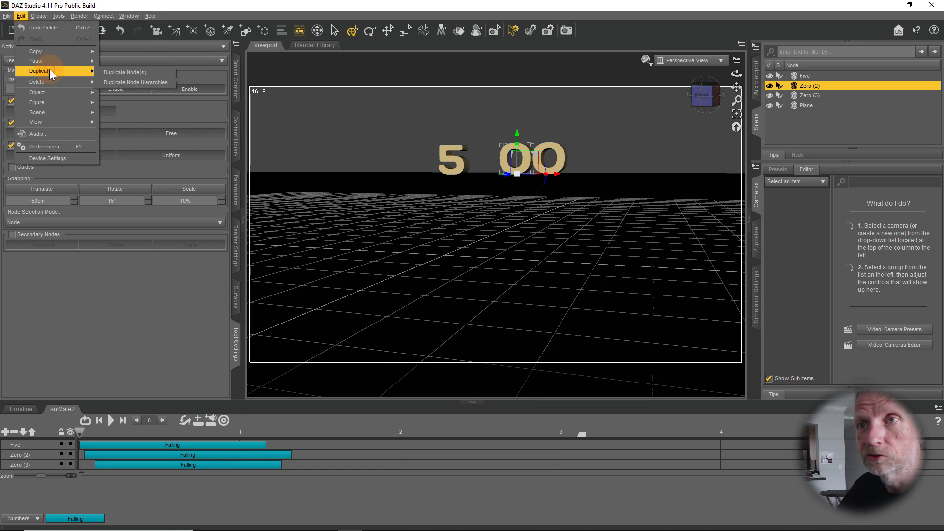
left_click(132, 71)
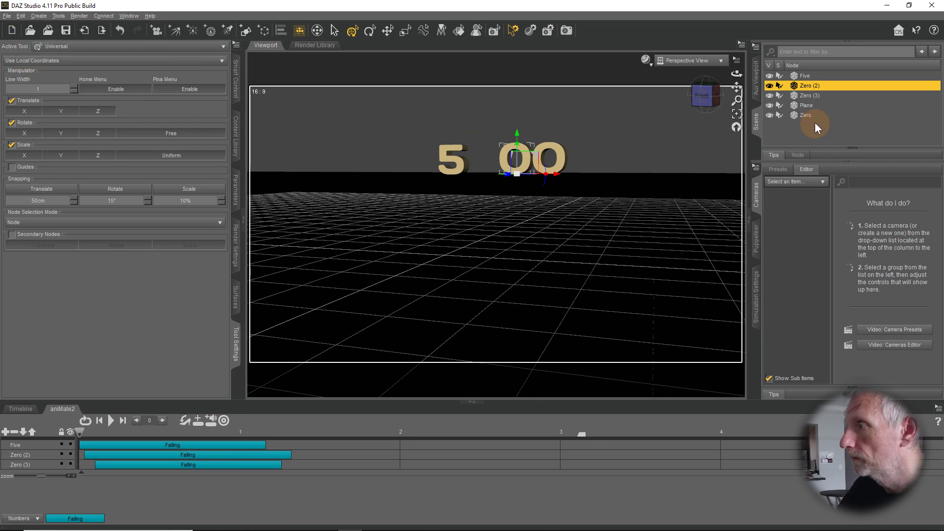
left_click_drag(557, 174, 520, 178)
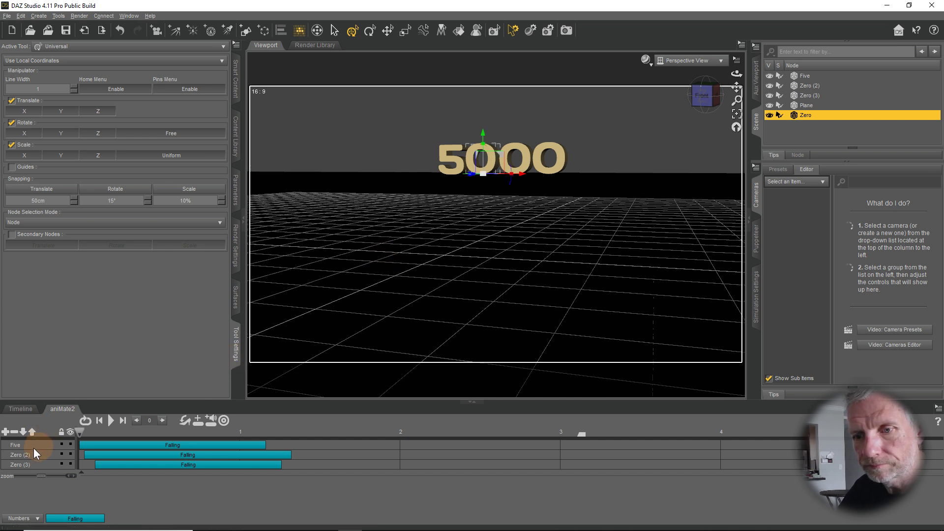
Step: Add a track for the new Zero, place the Falling aniBlock at about frame 1 and scrub to its landing
left_click(5, 433)
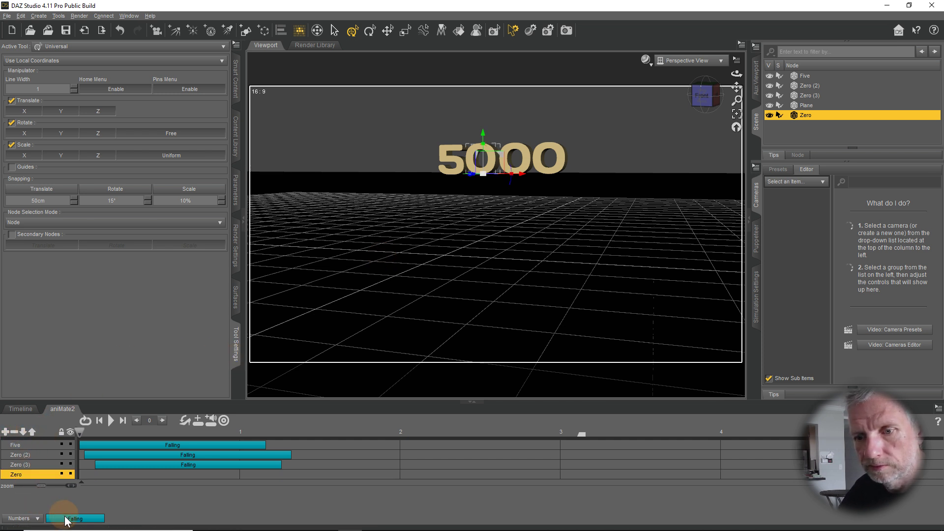
left_click_drag(110, 479, 98, 477)
mouse_move(78, 432)
left_mouse_down()
mouse_move(186, 432)
mouse_move(280, 456)
mouse_move(179, 439)
mouse_move(239, 441)
left_mouse_up()
scroll(548, 295, "up", 8)
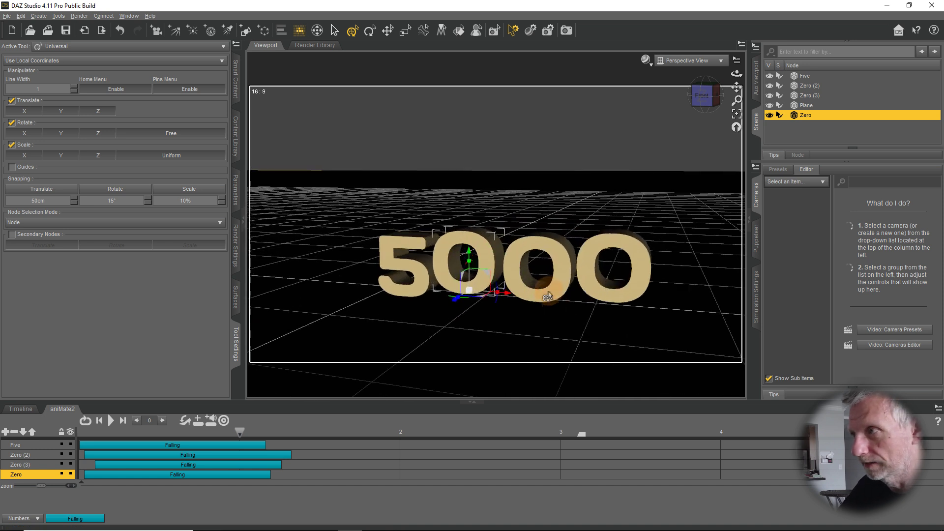
mouse_move(241, 432)
left_mouse_down()
mouse_move(85, 424)
mouse_move(250, 427)
left_mouse_up()
Step: Set the speed of Zero's Falling block to 110% and scrub around the landing to check it
left_click(219, 473)
left_click(195, 424)
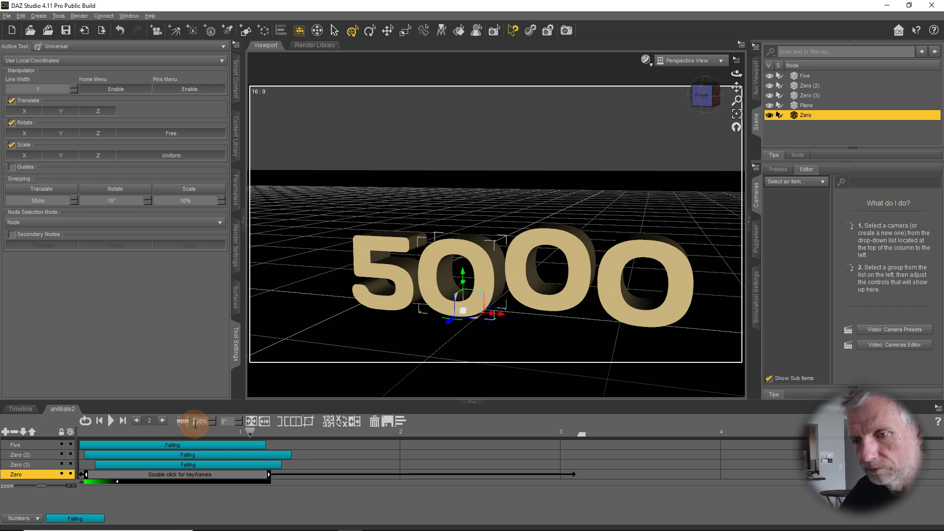
type("110")
key("Return")
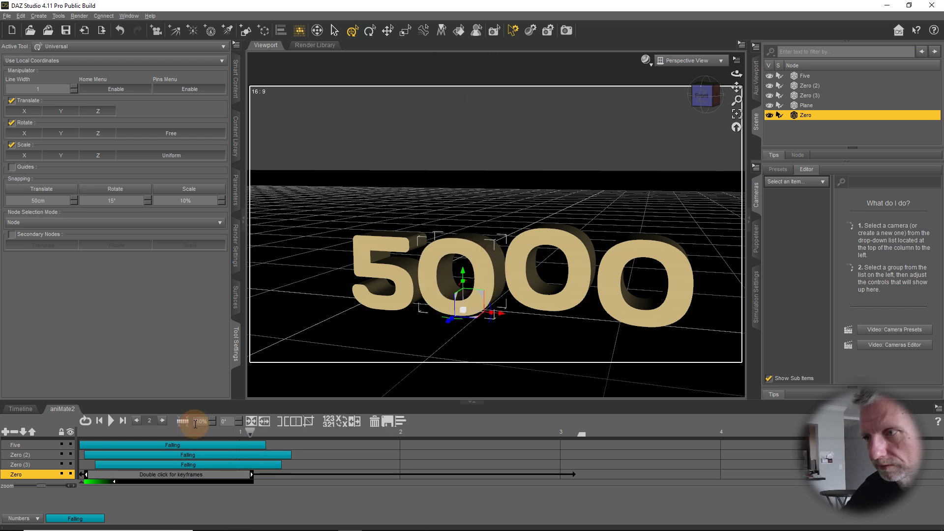
left_click(184, 491)
mouse_move(253, 438)
left_mouse_down()
mouse_move(78, 426)
mouse_move(258, 433)
mouse_move(244, 433)
left_mouse_up()
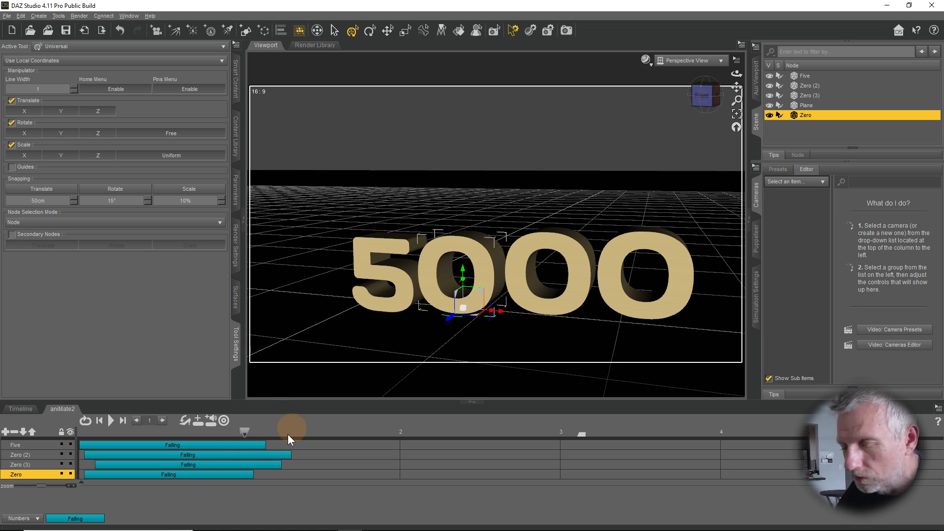
Step: Open the keyframes of Zero's Falling block and tilt Zero slightly towards Five at frame 26
left_click(218, 474)
double_click(218, 475)
left_click_drag(243, 434, 209, 442)
mouse_move(229, 440)
left_mouse_down()
mouse_move(181, 437)
mouse_move(221, 443)
left_mouse_up()
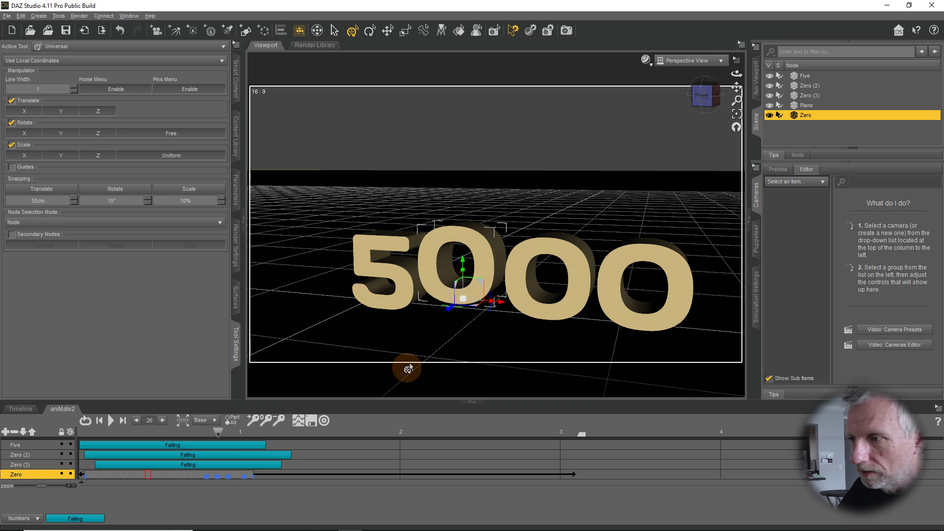
left_click_drag(490, 299, 489, 297)
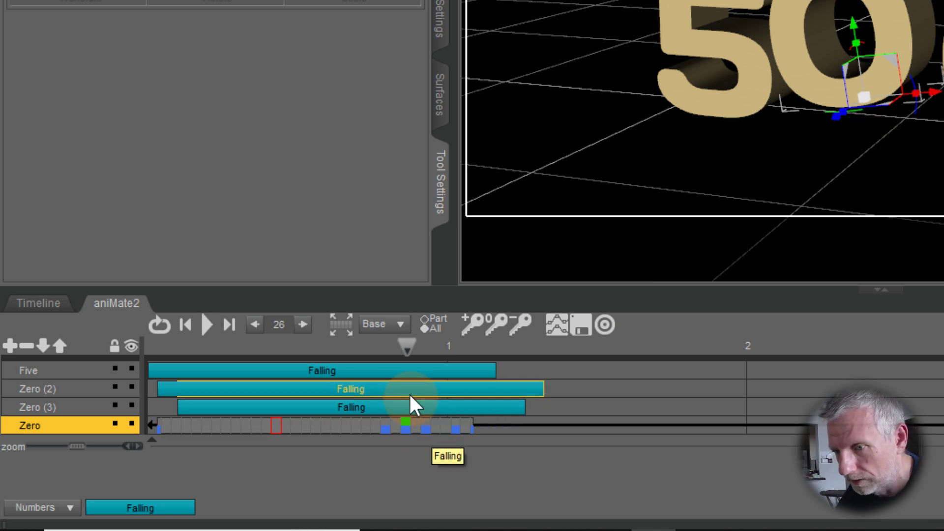
Step: Tilt Zero slightly in the opposite direction at one frame past the 1-second mark
left_click_drag(407, 341, 457, 346)
left_click_drag(890, 130, 913, 131)
left_click(437, 328)
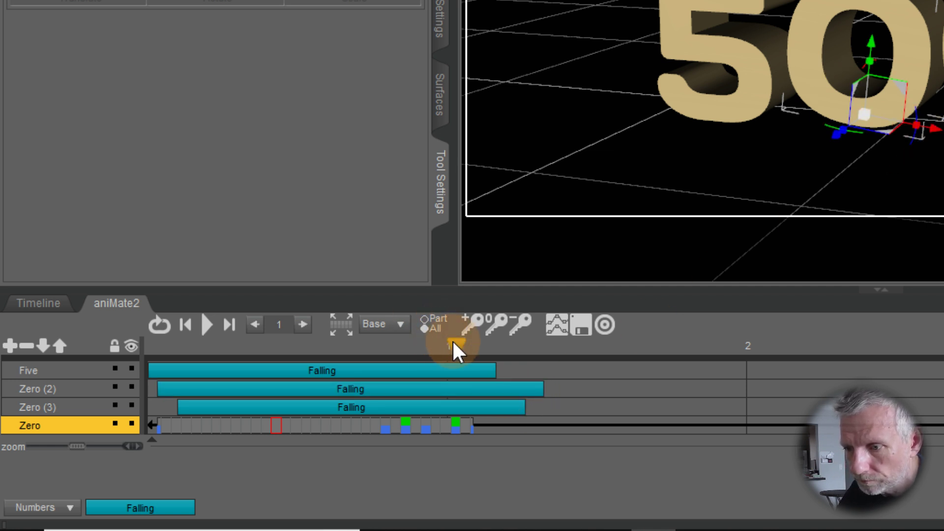
Step: Play the fall with the play range shortened to just before the 2-second mark, stop it, and select Zero (2)
left_click_drag(453, 344, 310, 400)
left_click(207, 325)
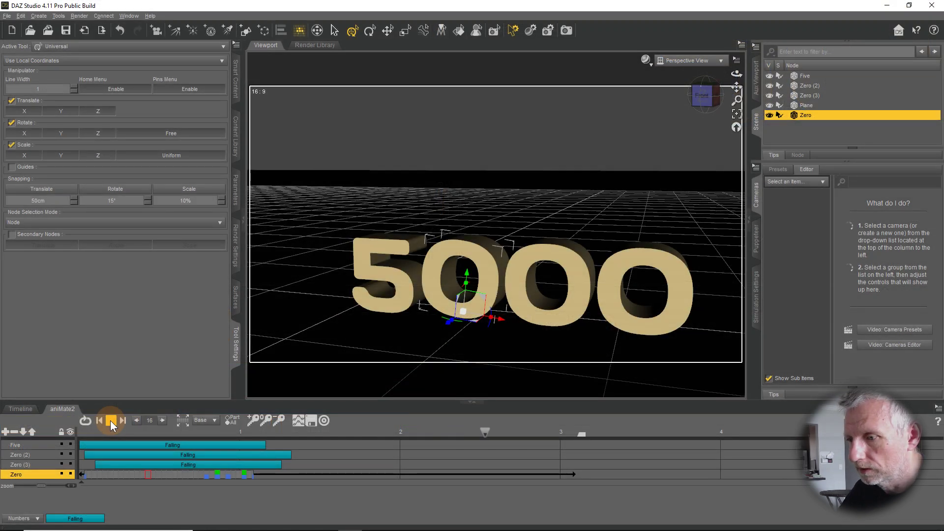
left_click_drag(581, 433, 358, 440)
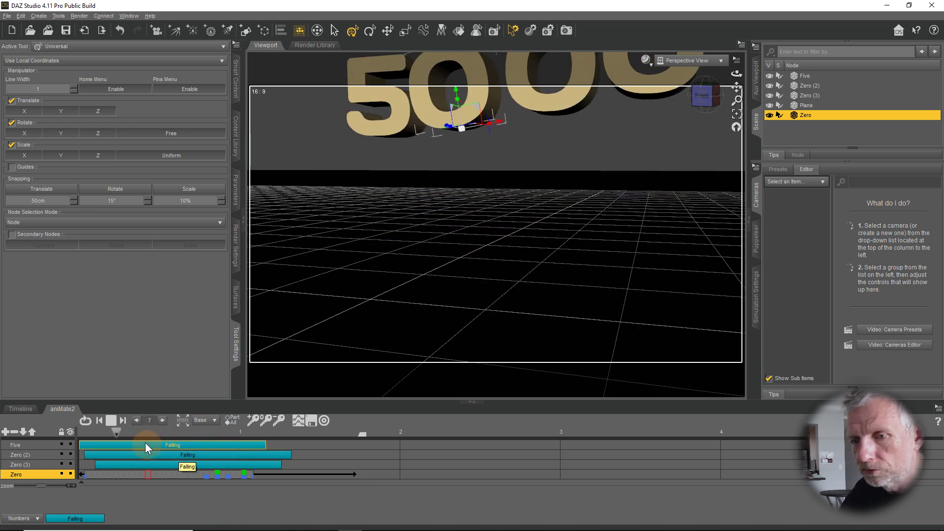
left_click(113, 421)
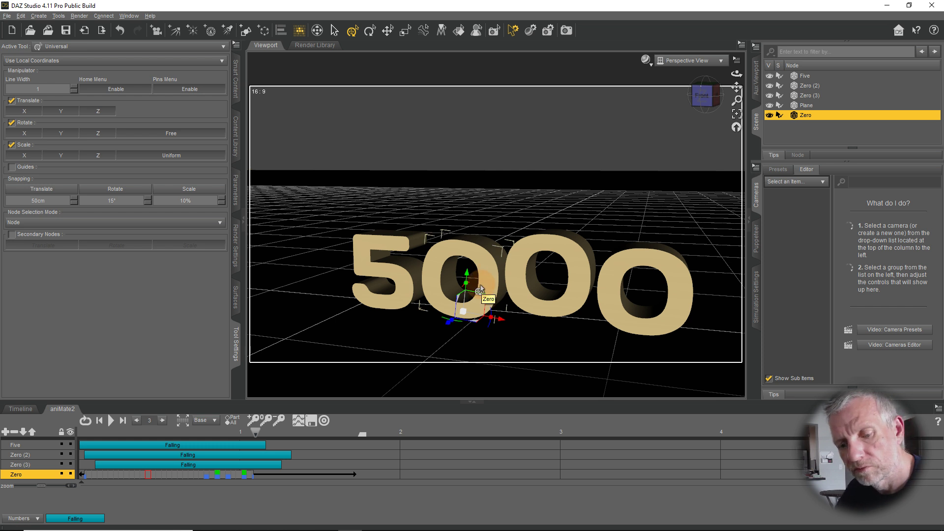
left_click(516, 268)
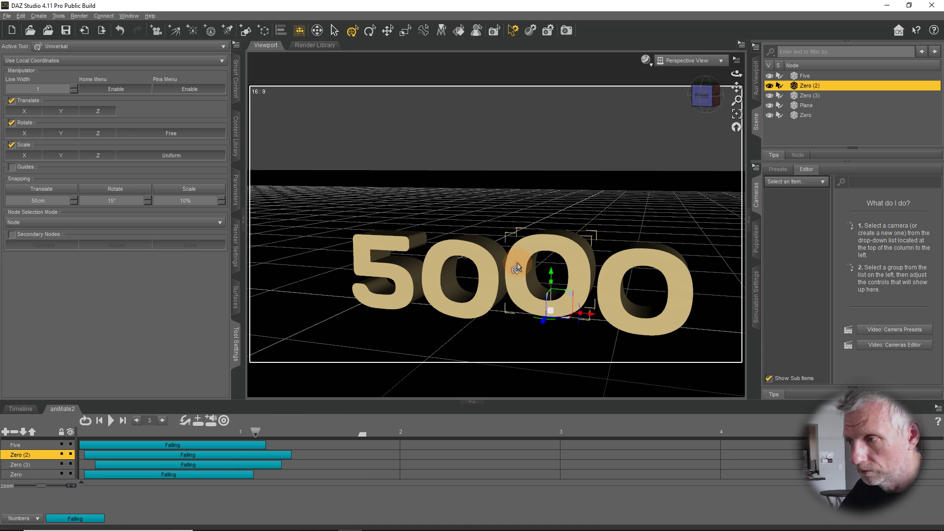
Step: Open the keyframes of Zero (2)'s Falling block and turn the digit slightly at frame 26 and two frames past the 1-second mark
double_click(198, 453)
left_click(369, 388)
mouse_move(473, 343)
left_mouse_down()
mouse_move(308, 342)
mouse_move(396, 357)
mouse_move(251, 324)
mouse_move(317, 327)
mouse_move(432, 357)
mouse_move(362, 354)
mouse_move(404, 357)
left_mouse_up()
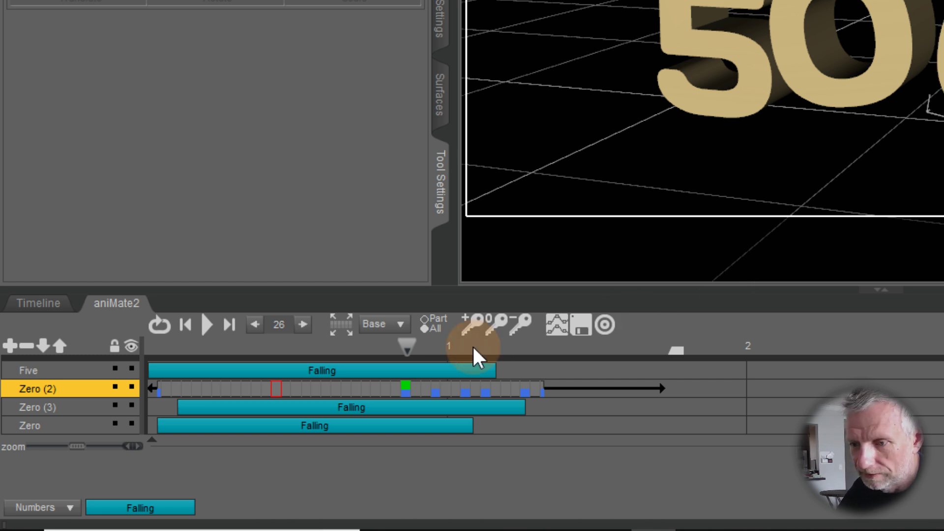
left_click_drag(409, 348, 466, 349)
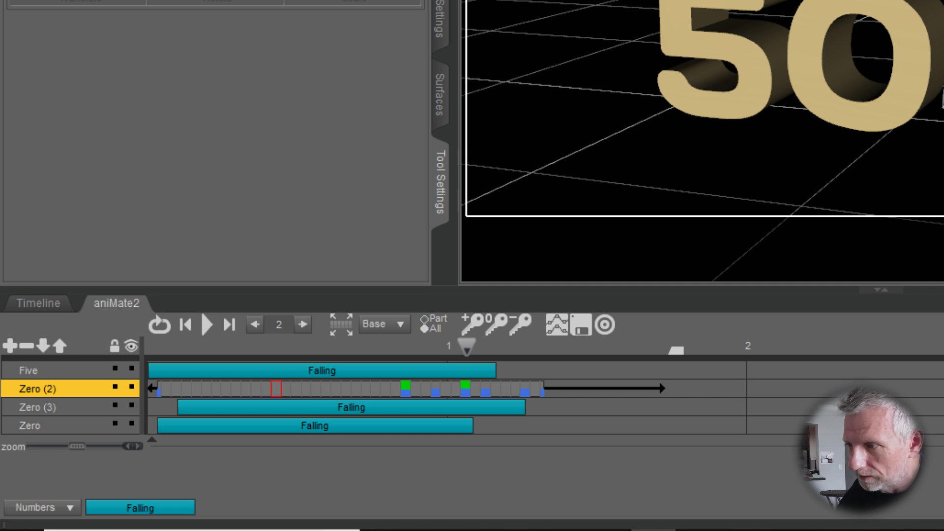
Step: Play the fall from the start to check Zero (2)'s landing and stop it
left_click_drag(471, 350, 259, 370)
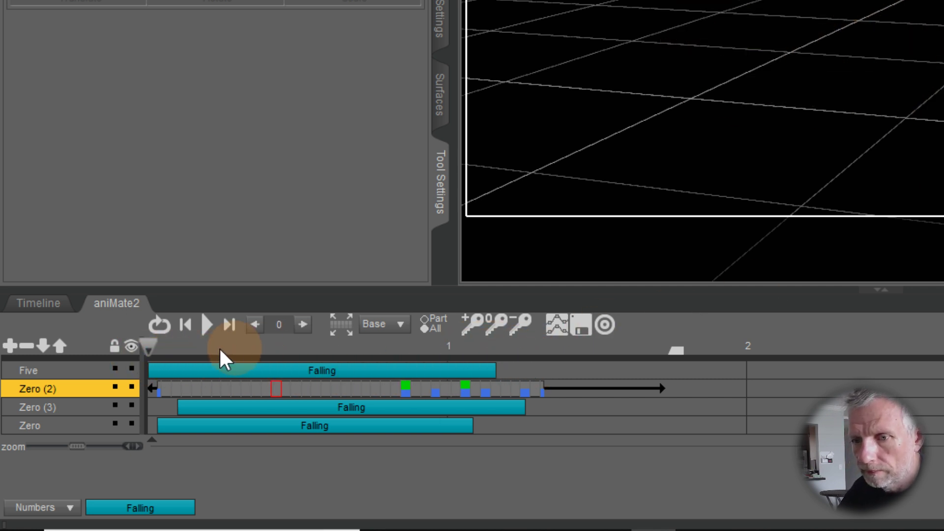
left_click(207, 326)
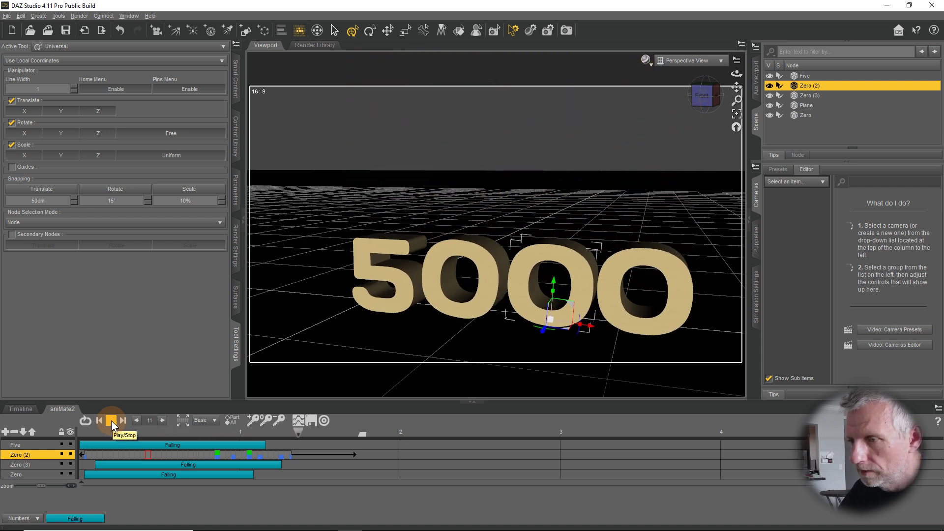
left_click(111, 421)
Step: Select Five, open the keyframes of its Falling block and turn the digit slightly at frame 28
left_click(181, 446)
left_click_drag(326, 430, 196, 444)
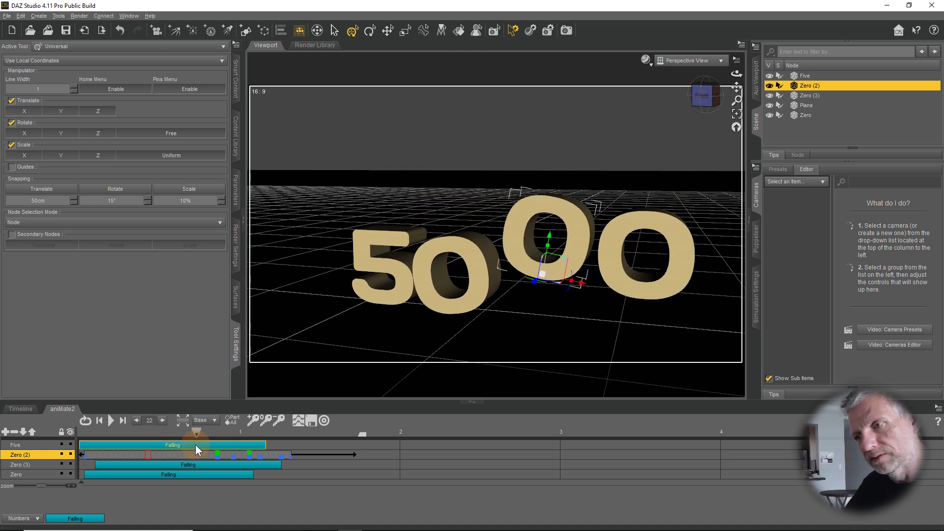
left_click(358, 273)
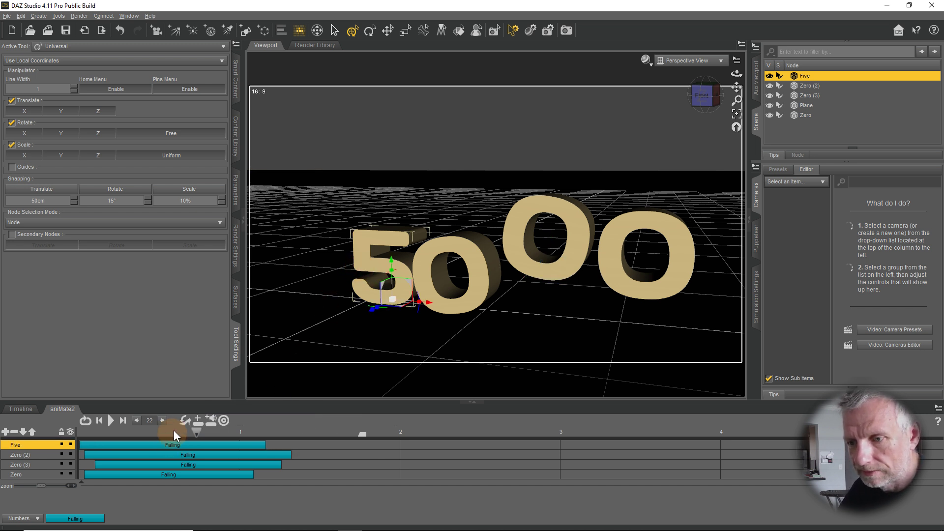
left_click(186, 444)
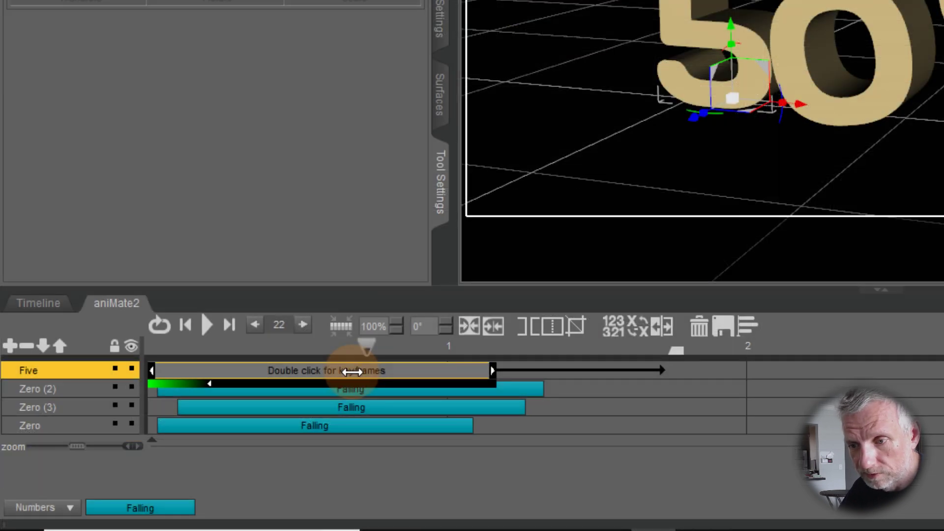
double_click(188, 445)
left_click_drag(365, 348, 426, 358)
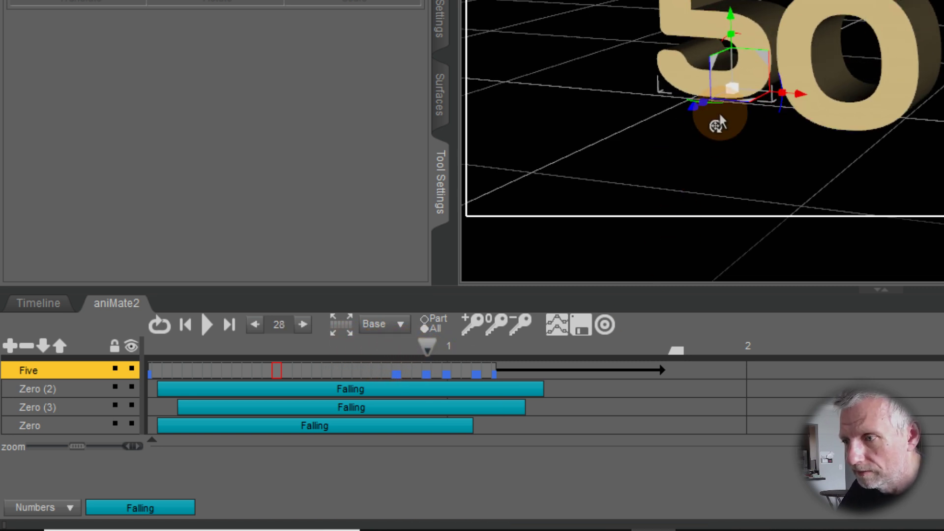
left_click_drag(714, 103, 719, 103)
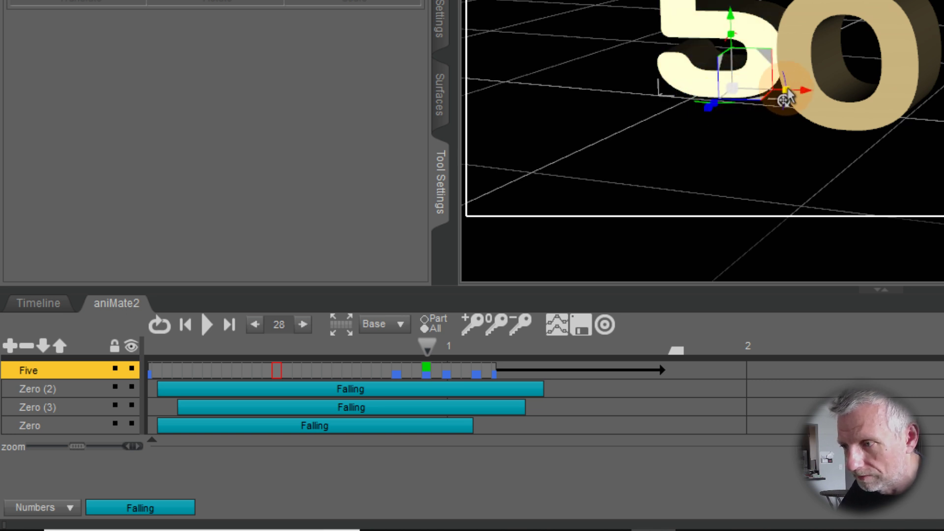
left_click_drag(802, 89, 799, 90)
Step: Turn Five slightly further three frames past the 1-second mark and shift it away from the neighbouring zero there and two frames further on
left_click_drag(432, 352, 476, 354)
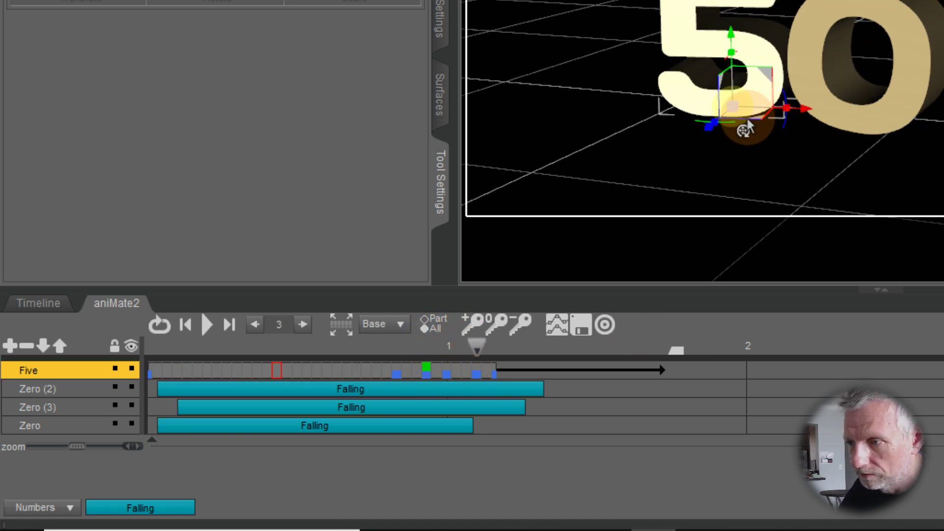
left_click_drag(730, 133, 736, 133)
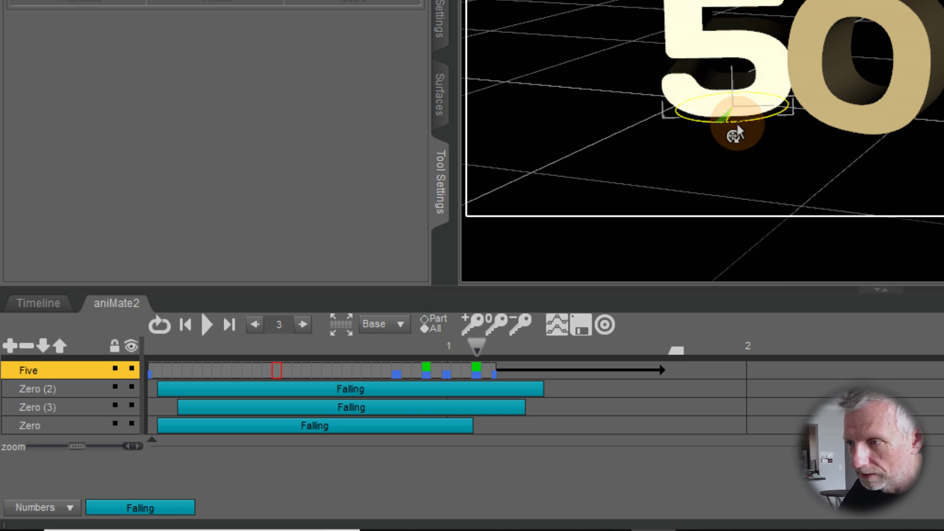
left_click_drag(801, 114, 782, 111)
mouse_move(486, 348)
left_mouse_down()
mouse_move(512, 355)
mouse_move(472, 357)
mouse_move(494, 362)
left_mouse_up()
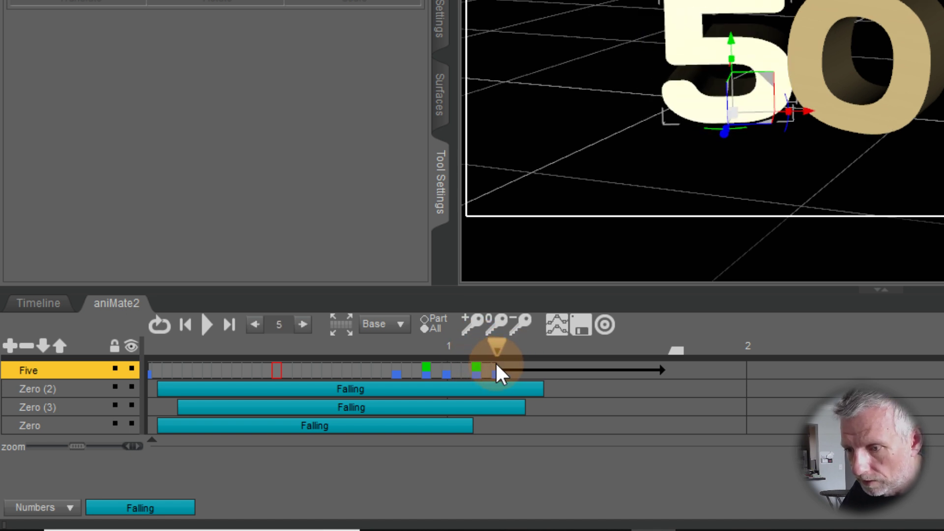
left_click_drag(809, 120, 794, 123)
Step: Play the fall from the start to check Five's landing and stop it
left_click(495, 350)
left_click_drag(494, 347, 129, 357)
left_click(207, 323)
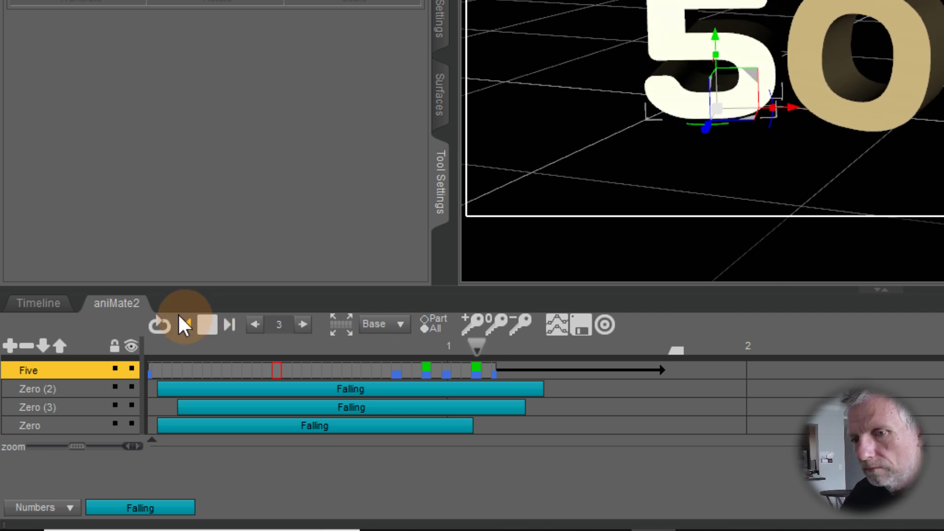
left_click(201, 323)
Step: Open the keyframes of Zero (3)'s Falling block and examine the digits' landing just past the 1-second mark
left_click(246, 390)
left_click(285, 411)
left_click(290, 407)
left_click_drag(228, 347, 517, 373)
left_click(491, 407)
left_click(493, 405)
left_click(493, 405)
left_click(494, 405)
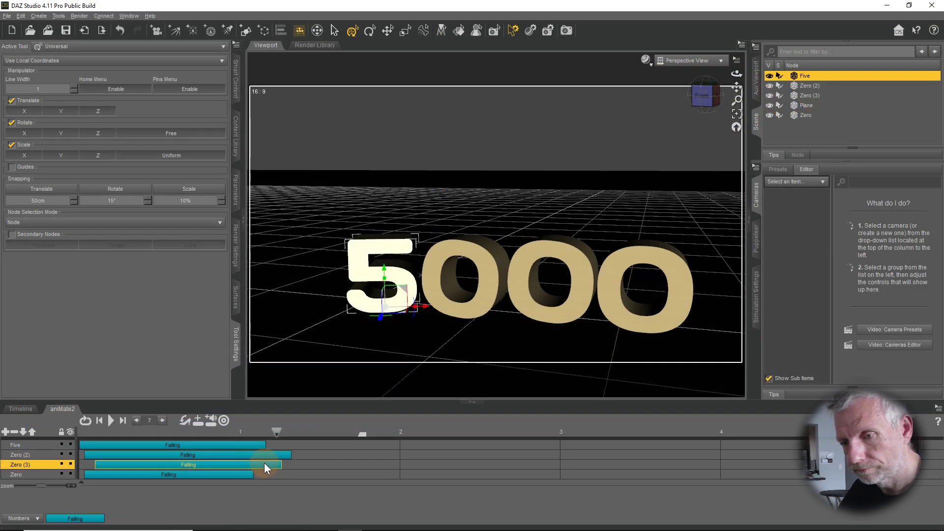
left_click(261, 462)
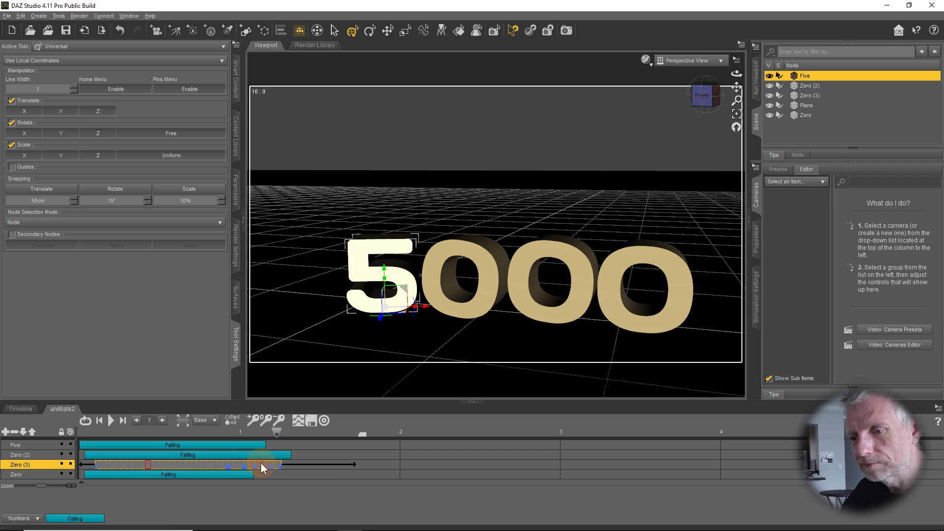
mouse_move(276, 433)
left_mouse_down()
mouse_move(234, 430)
mouse_move(281, 438)
left_mouse_up()
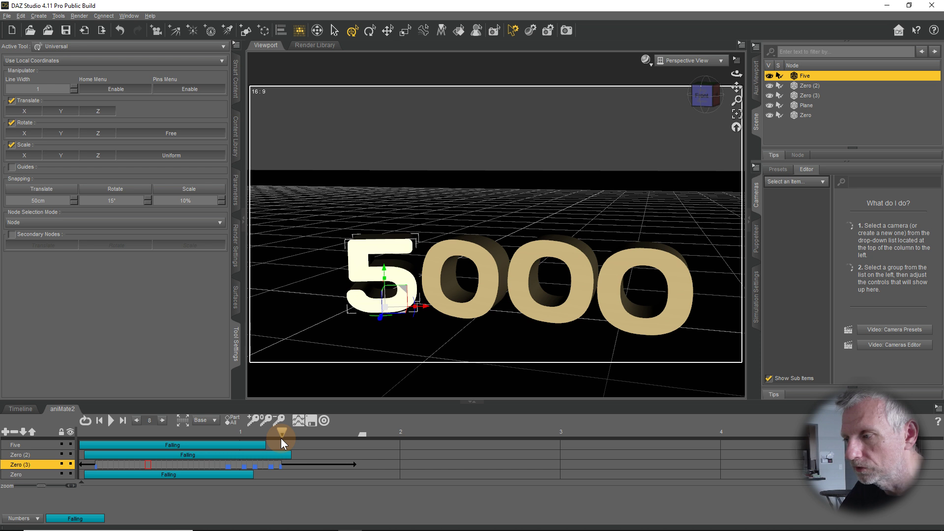
mouse_move(281, 438)
left_mouse_down()
mouse_move(246, 435)
mouse_move(284, 439)
mouse_move(272, 438)
left_mouse_up()
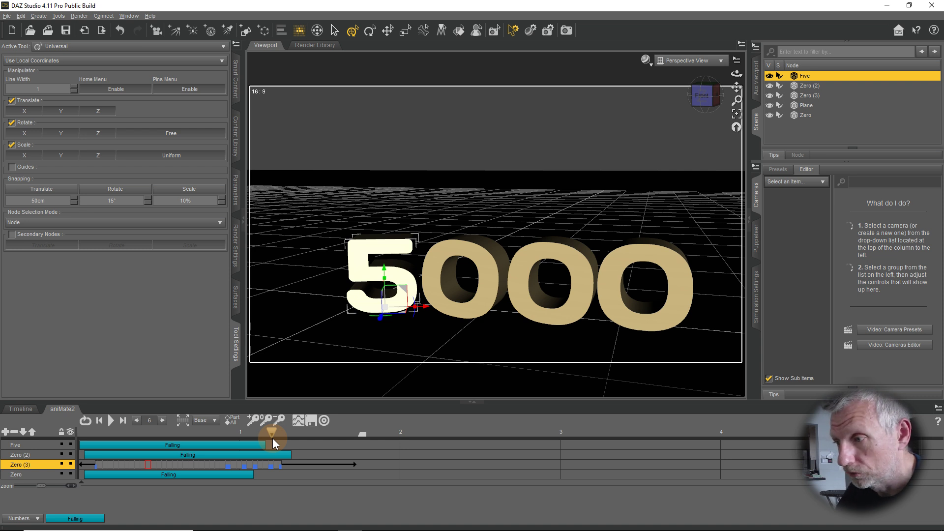
middle_click_drag(460, 327, 459, 331)
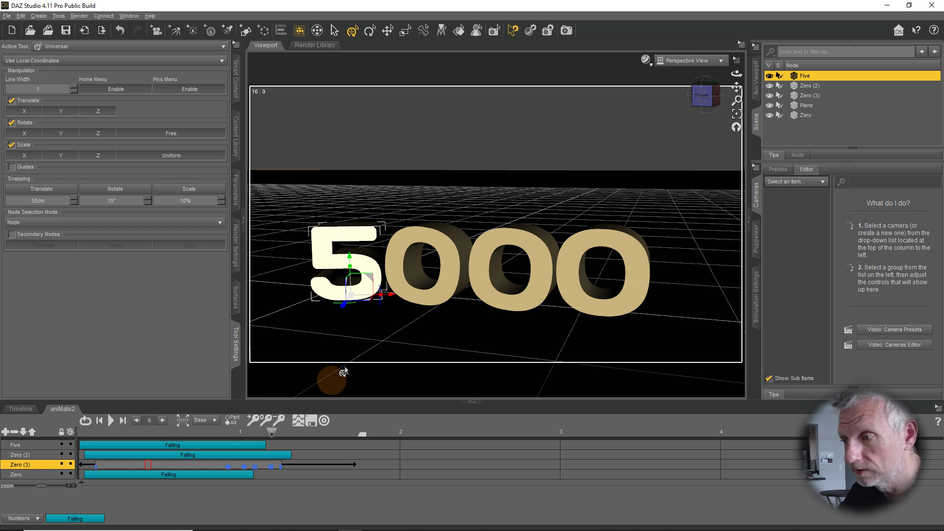
mouse_move(272, 432)
left_mouse_down()
mouse_move(285, 431)
mouse_move(239, 426)
mouse_move(266, 432)
left_mouse_up()
Step: Select Zero (3), open its Falling block's keyframes and add slight turns six frames past the 1-second mark and at frame 28
left_click(805, 96)
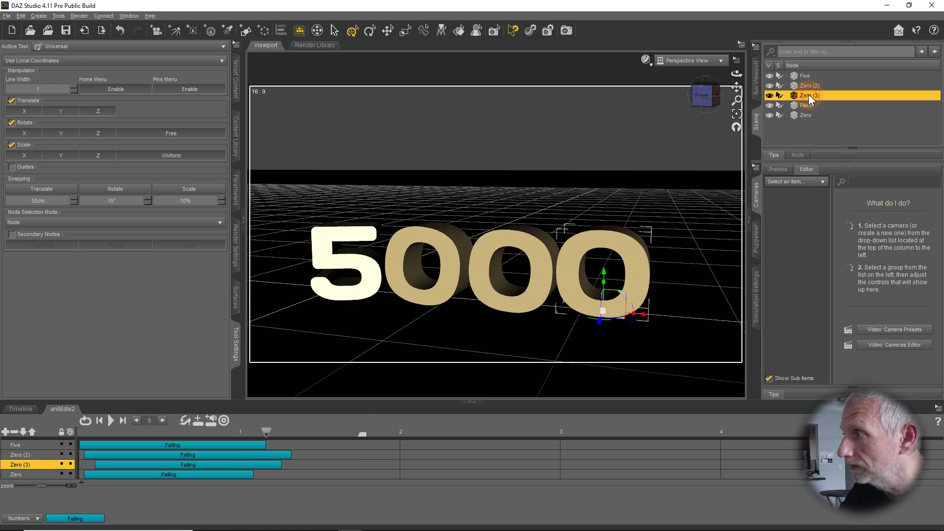
double_click(239, 463)
left_click_drag(267, 433, 229, 435)
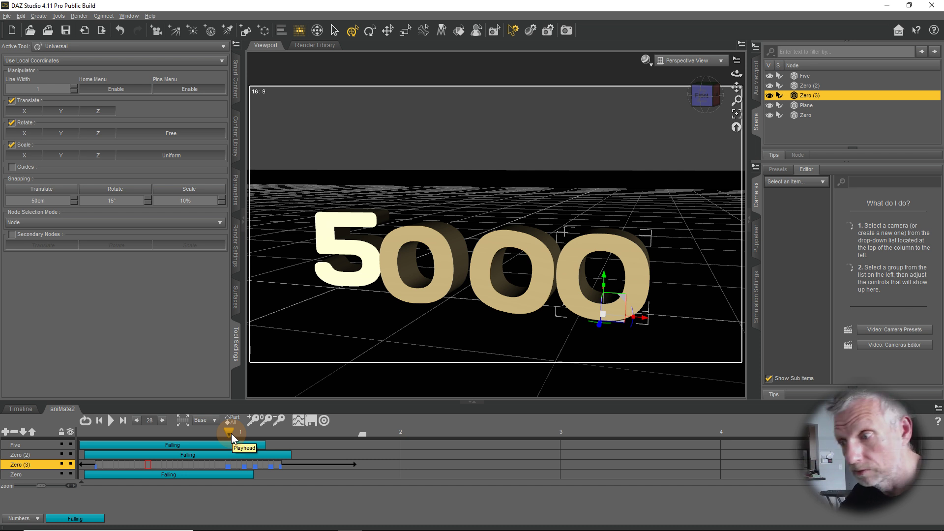
left_click_drag(228, 431, 270, 440)
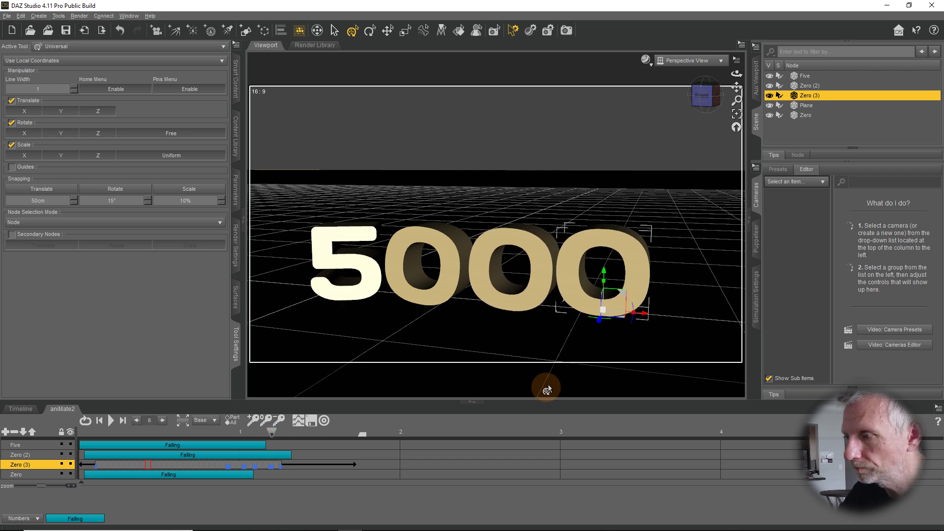
left_click_drag(597, 325, 587, 322)
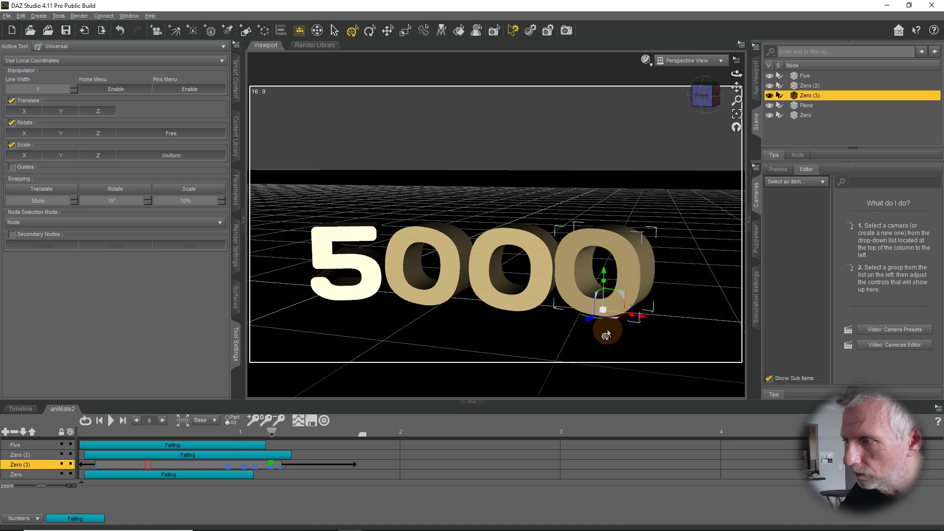
left_click(279, 421)
left_click_drag(273, 434, 229, 429)
left_click(522, 370)
left_click_drag(523, 369, 586, 324)
Step: Play the whole fall from the start, stop it and scrub through the landing of all four digits
left_click_drag(238, 434, 28, 444)
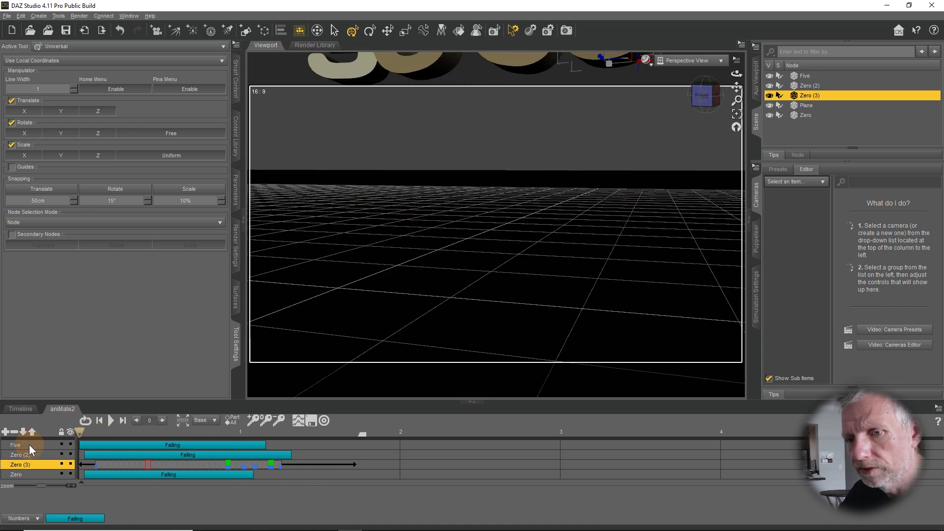
left_click(109, 418)
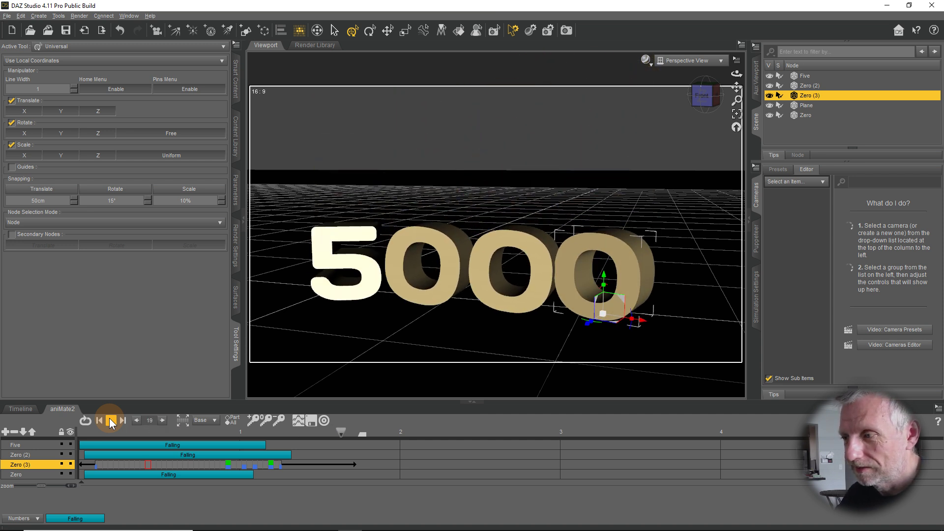
left_click(111, 421)
left_click(126, 432)
left_click_drag(125, 427, 287, 446)
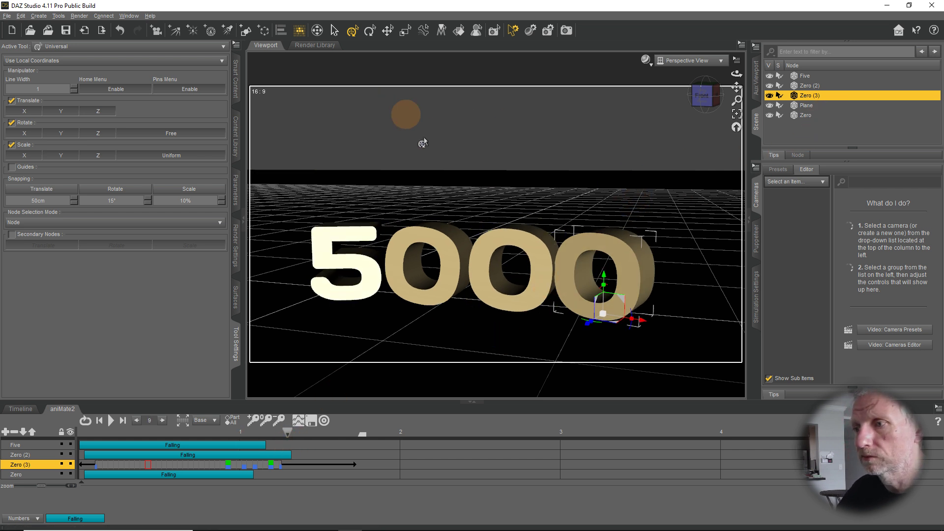
Step: Create a new camera and look through it in the viewport
left_click(42, 20)
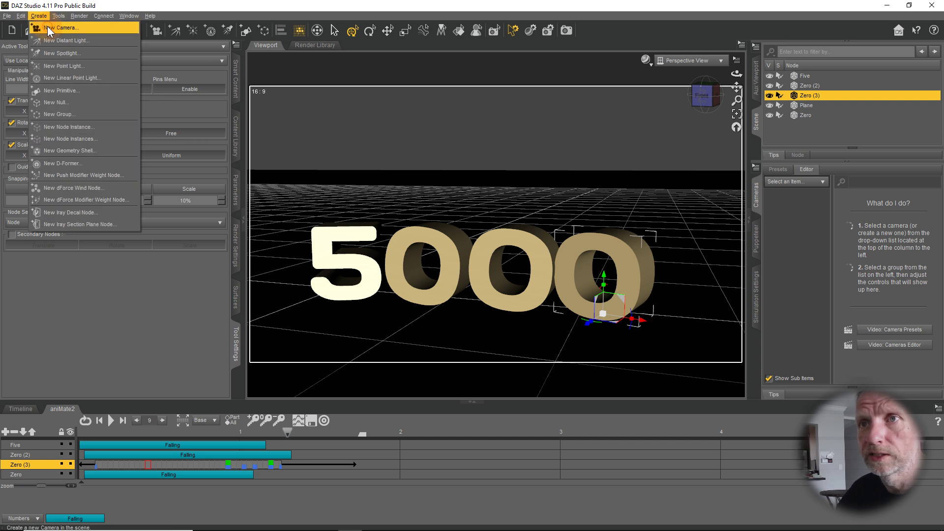
left_click(47, 26)
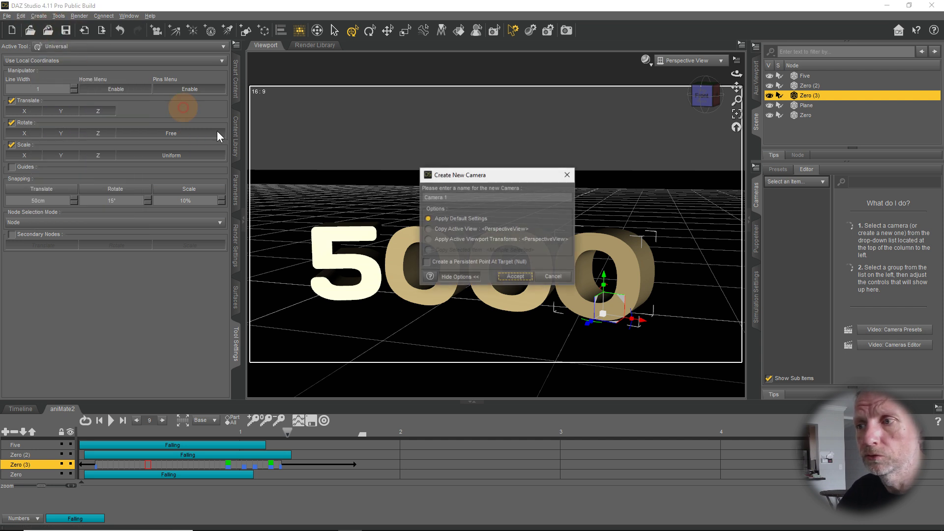
left_click(516, 277)
left_click(721, 60)
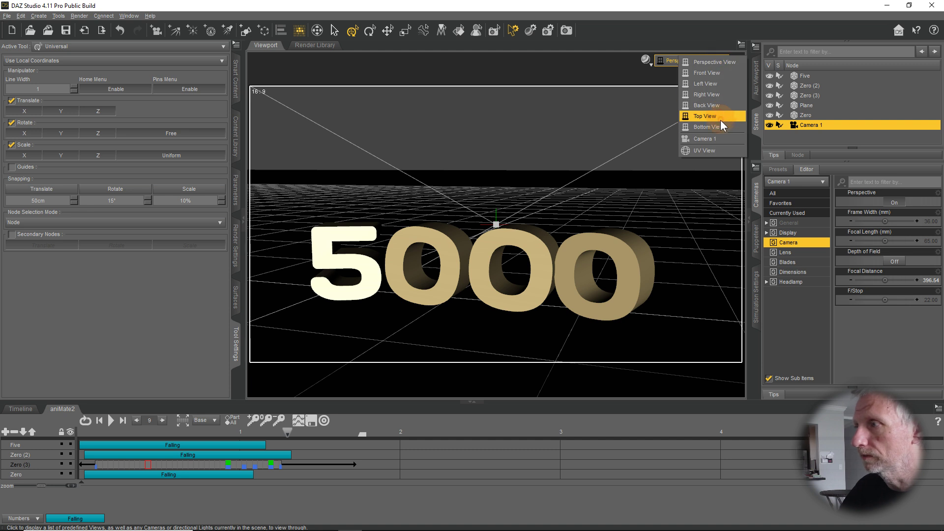
left_click(723, 140)
Step: Move the camera closer to the digits and delete its keyframe at frame 39 in the Timeline
left_click_drag(514, 254, 483, 269, "alt")
left_click(492, 259)
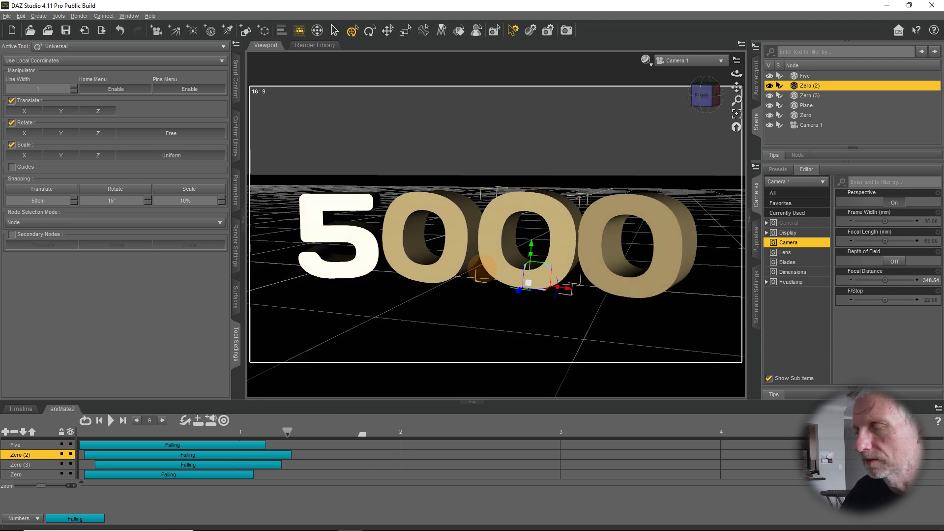
left_click(20, 408)
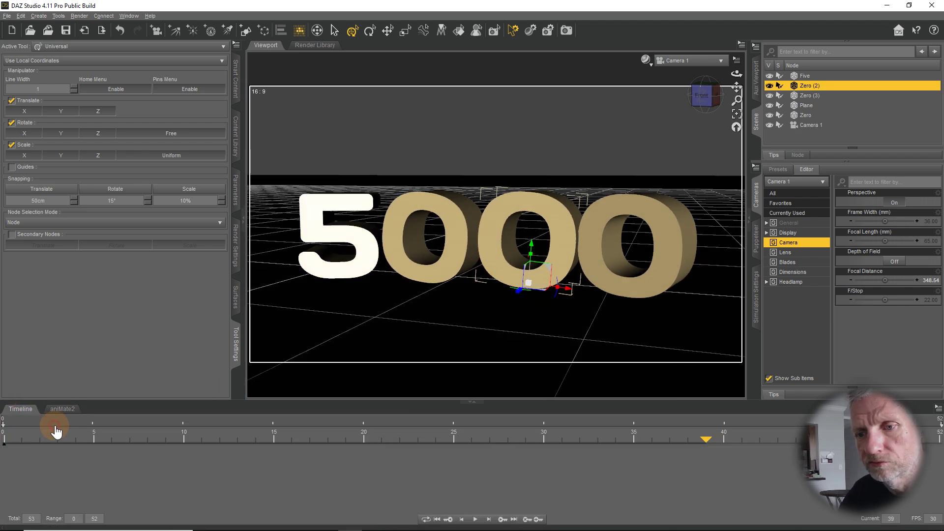
mouse_move(708, 441)
left_mouse_down()
mouse_move(5, 438)
mouse_move(635, 432)
mouse_move(192, 439)
mouse_move(7, 428)
mouse_move(546, 414)
mouse_move(363, 433)
mouse_move(706, 447)
mouse_move(307, 449)
mouse_move(702, 453)
left_mouse_up()
left_click(808, 125)
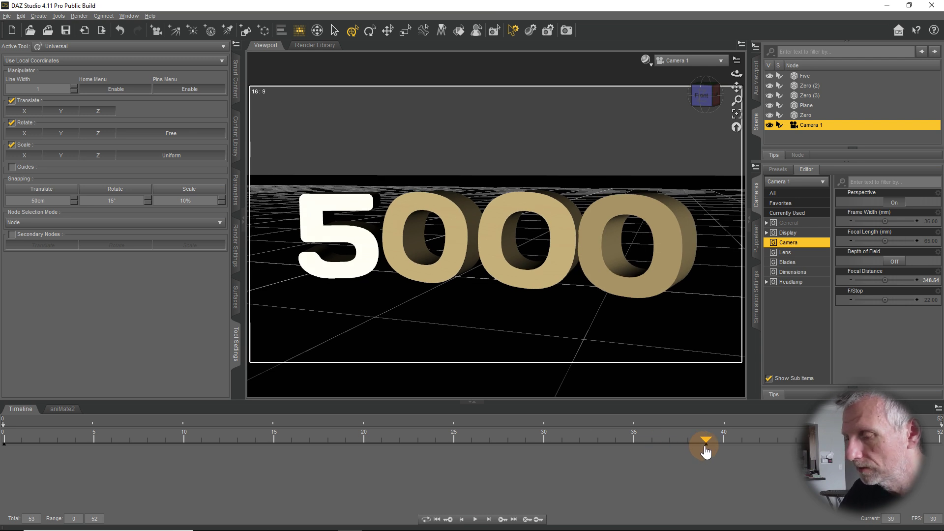
left_click(527, 520)
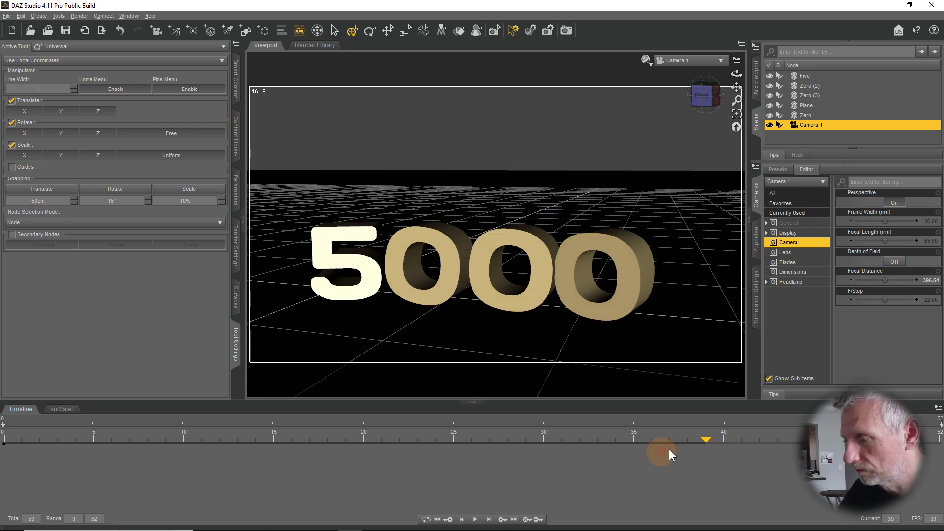
Step: Key the camera's starting view at frame 0, and orbit it slightly and move it closer to the digits at frame 52
left_click_drag(707, 441, 885, 467)
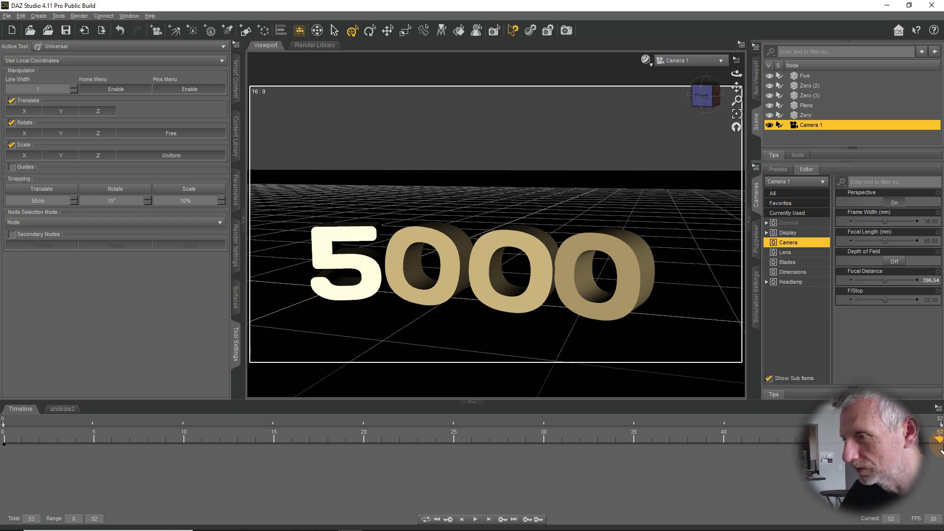
left_click_drag(939, 441, 5, 492)
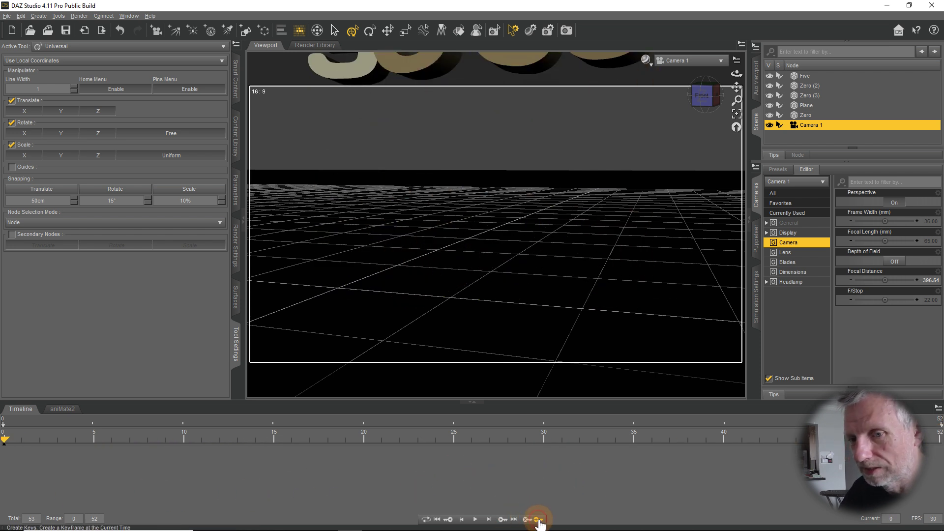
left_click_drag(6, 443, 777, 441)
middle_click_drag(549, 324, 544, 327)
scroll(548, 324, "up", 5)
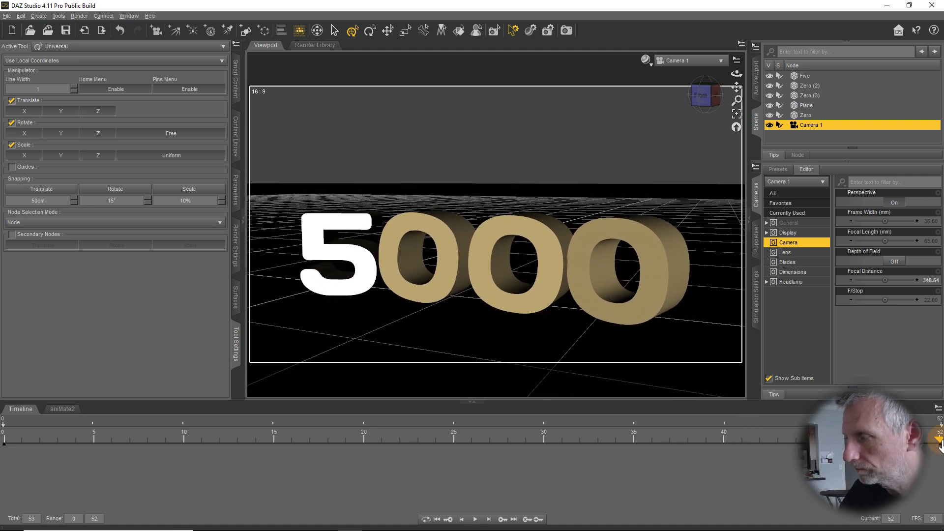
Step: Play the falling digits together with the camera move from frame 0, then stop the playback
left_click_drag(940, 442, 934, 524)
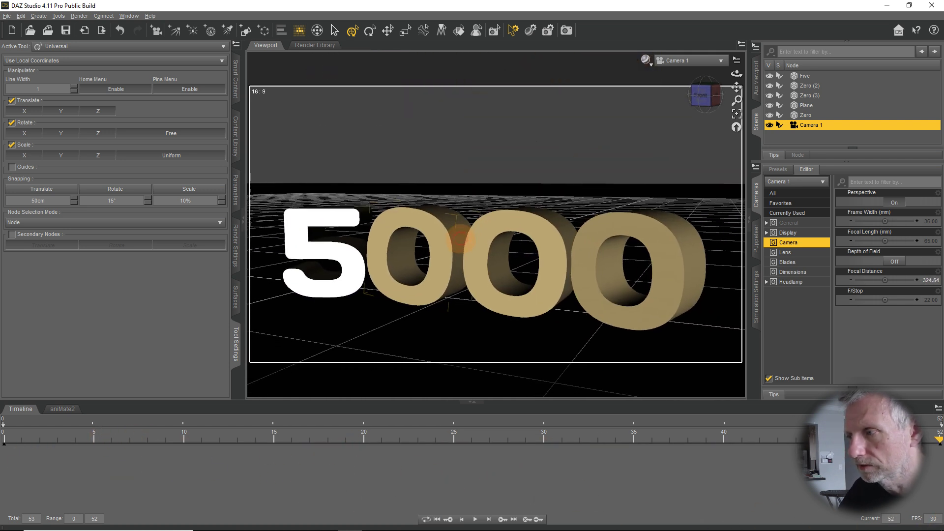
left_click(458, 254)
left_click_drag(745, 460, 4, 442)
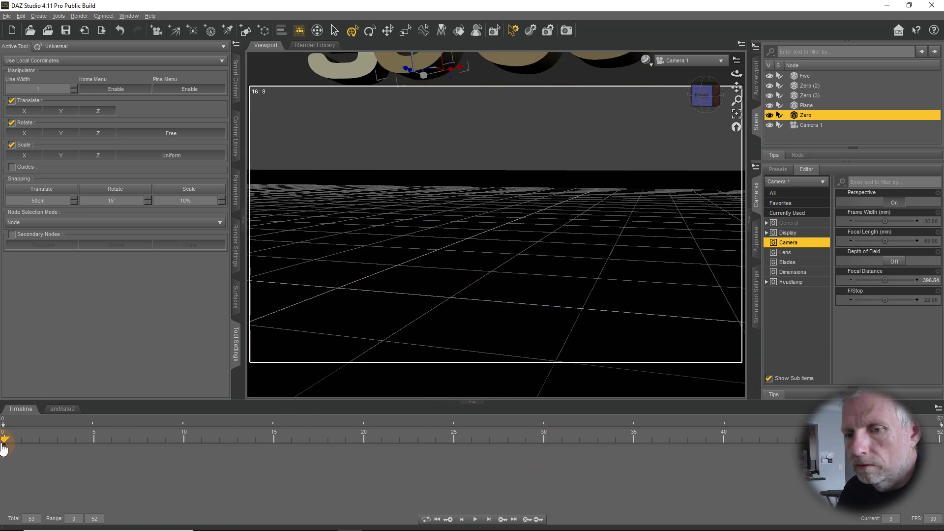
left_click(477, 521)
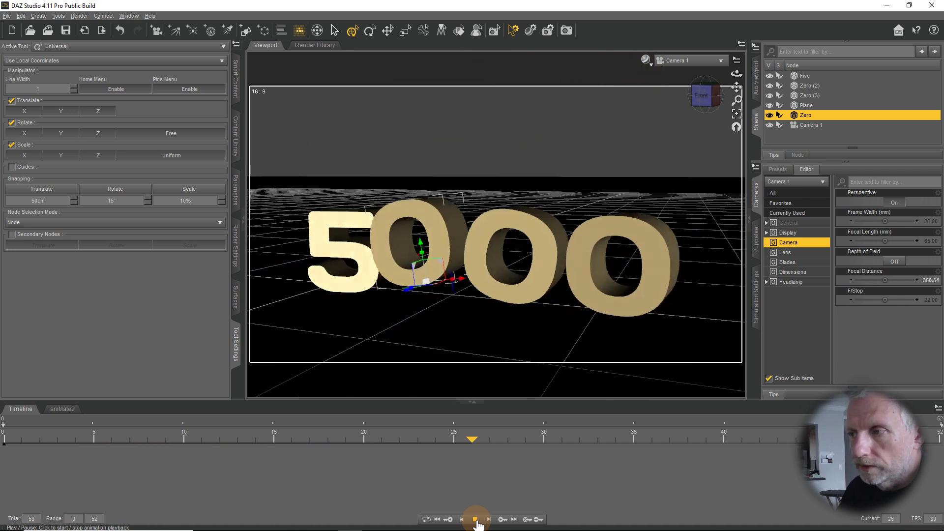
left_click(476, 521)
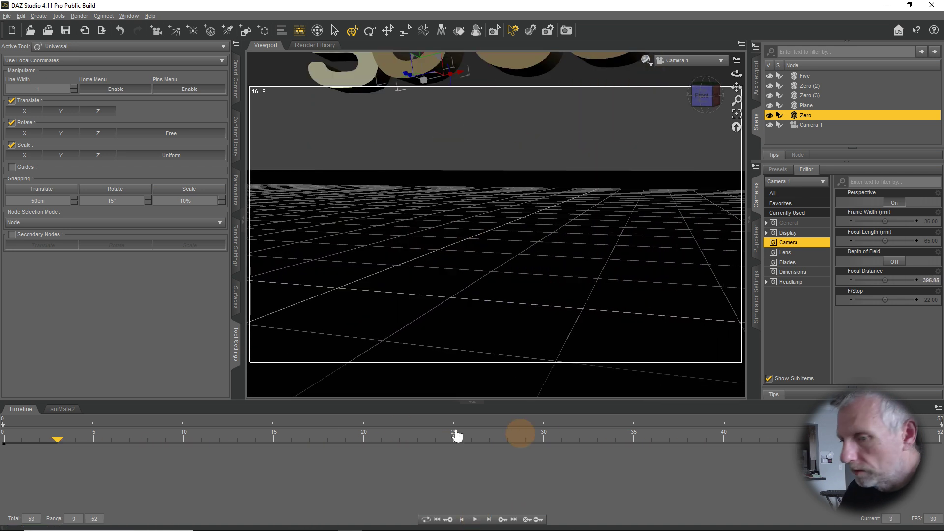
Step: Lengthen the animation beyond the Falling aniBlocks by setting the Timeline's total to 91 frames
left_click(69, 410)
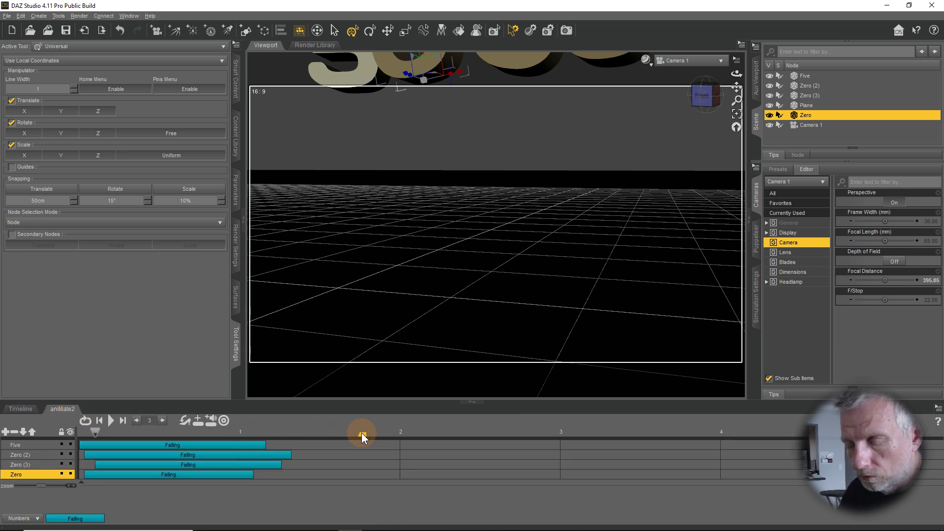
left_click_drag(361, 433, 411, 436)
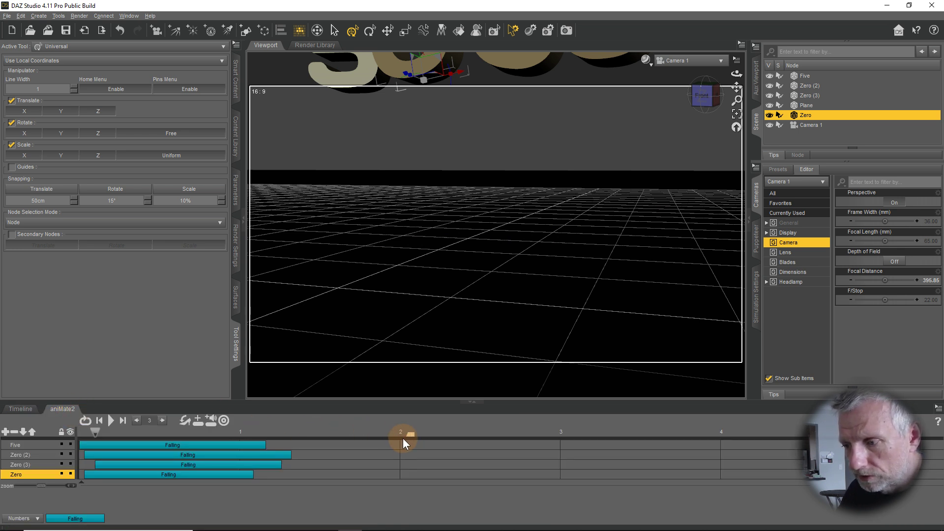
left_click(20, 409)
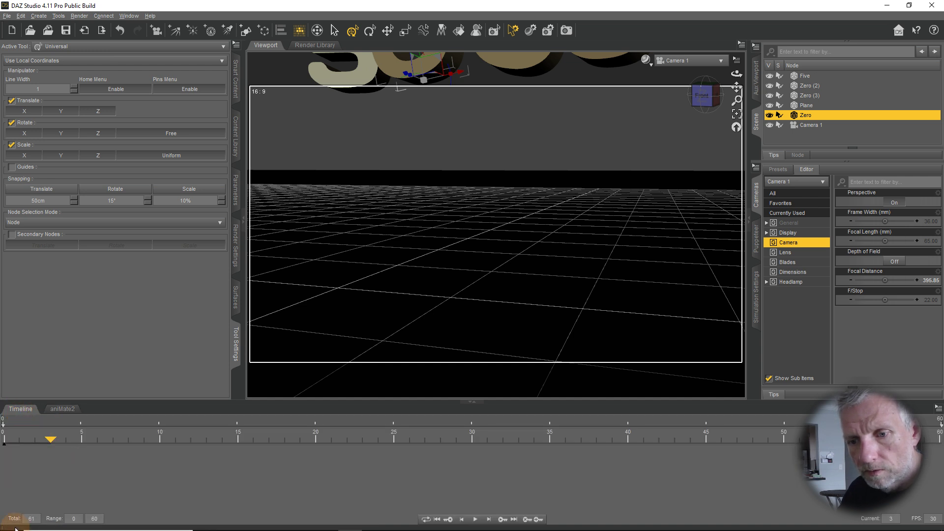
left_click_drag(52, 449, 878, 525)
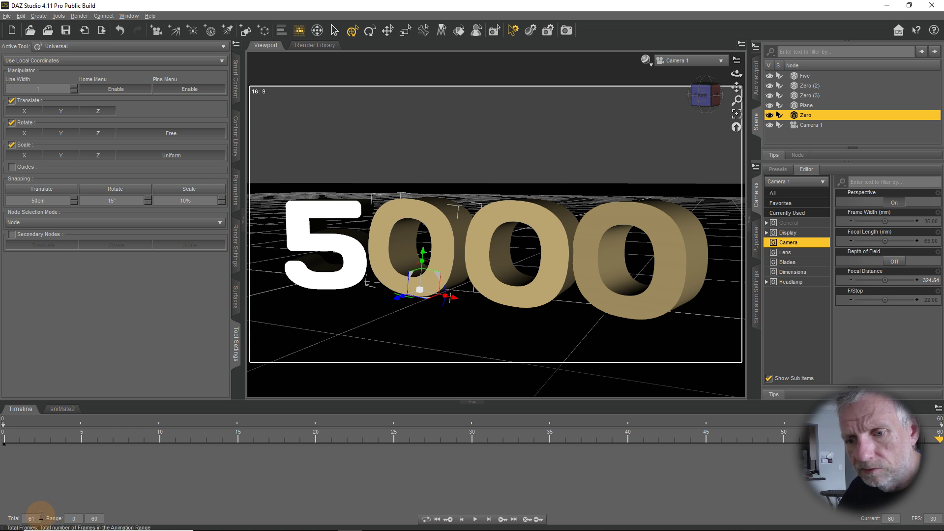
type("91")
key("Return")
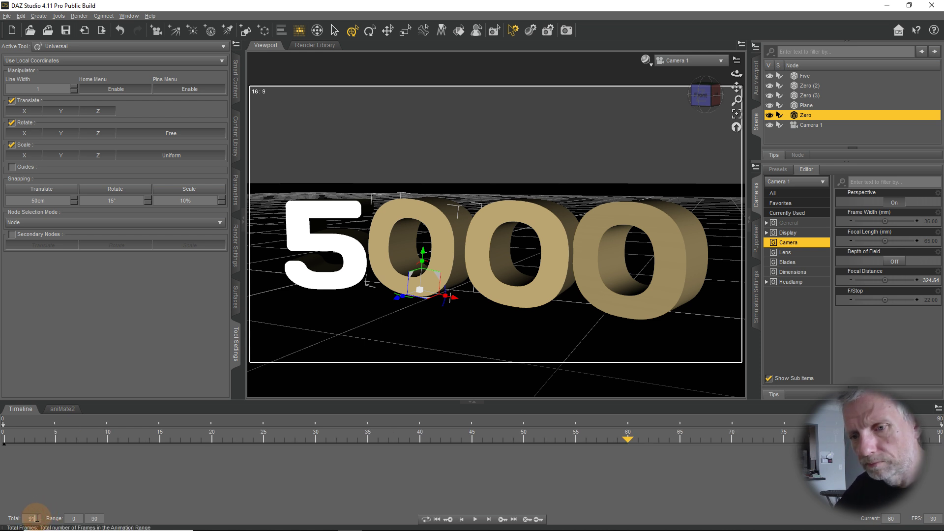
Step: Delete Camera 1's keyframe at frame 52 in the Timeline
left_click_drag(628, 447, 938, 506)
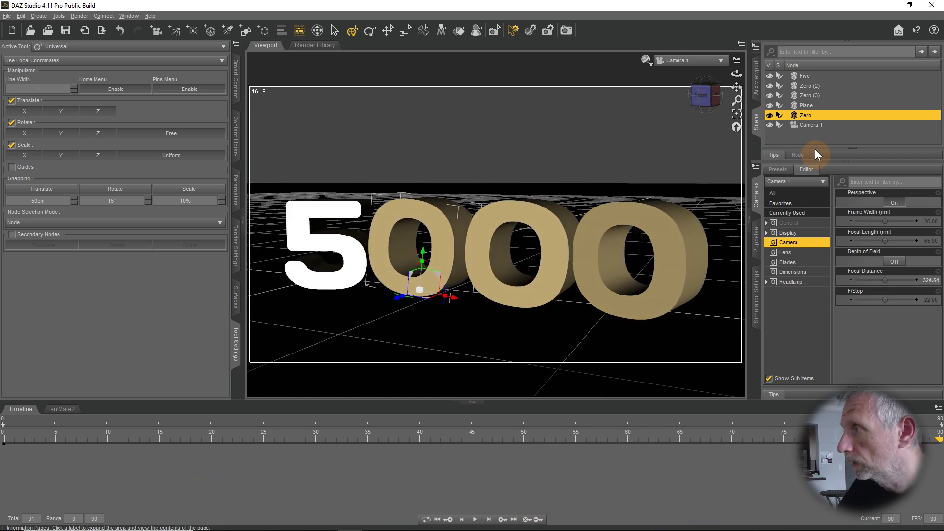
left_click(808, 125)
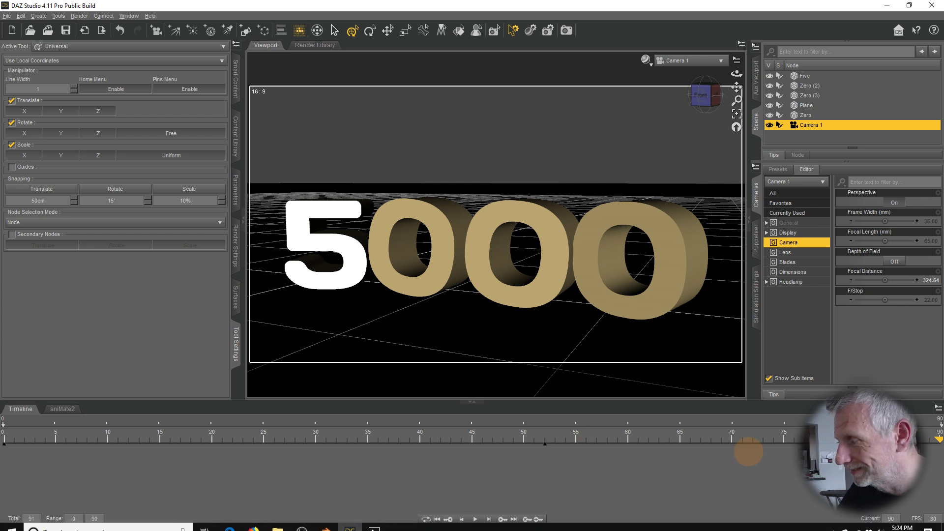
left_click(531, 450)
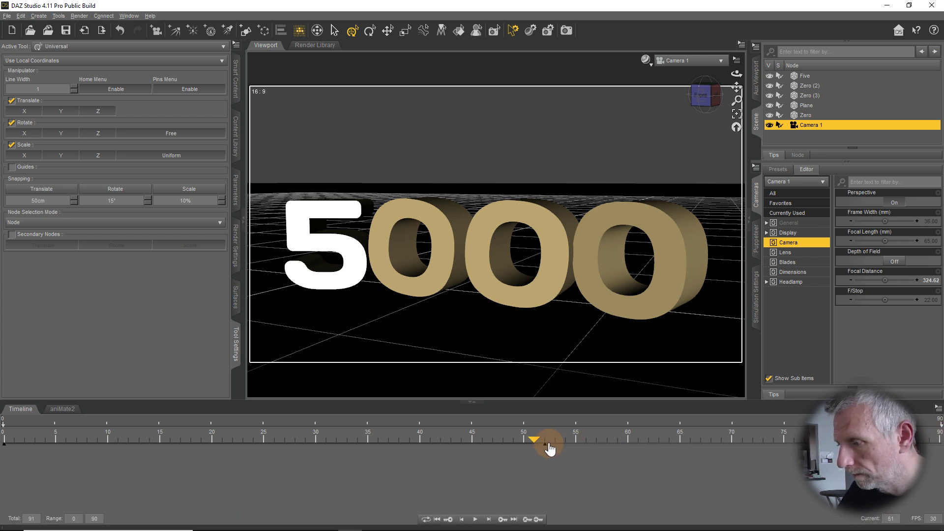
left_click(551, 446)
left_click_drag(547, 447, 825, 445)
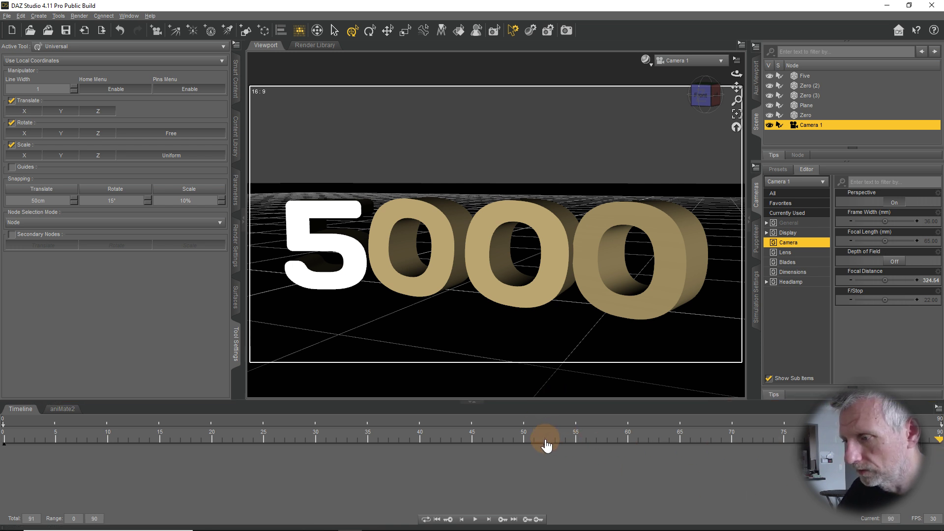
left_click(526, 522)
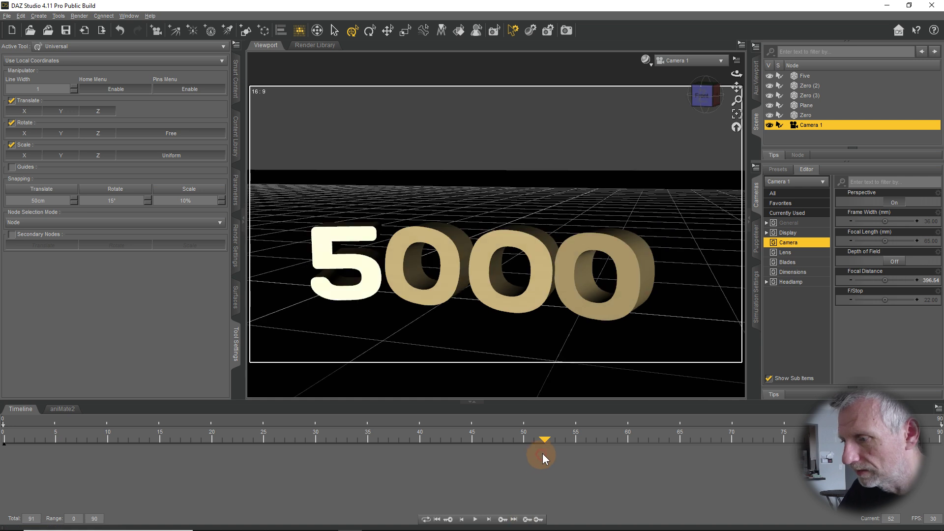
Step: At frame 90, move Camera 1 closer to the digits, orbit it slightly and adjust the framing, checking the move along the Timeline
left_click_drag(543, 443, 936, 442)
left_click_drag(528, 329, 552, 316)
left_click_drag(625, 439, 69, 393)
left_click(506, 464)
left_click_drag(540, 476, 940, 511)
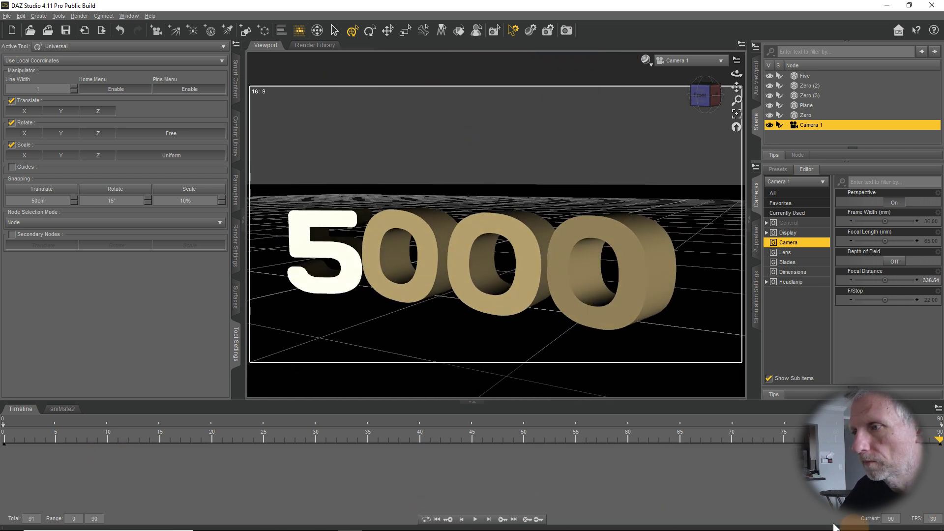
left_click_drag(544, 341, 548, 366)
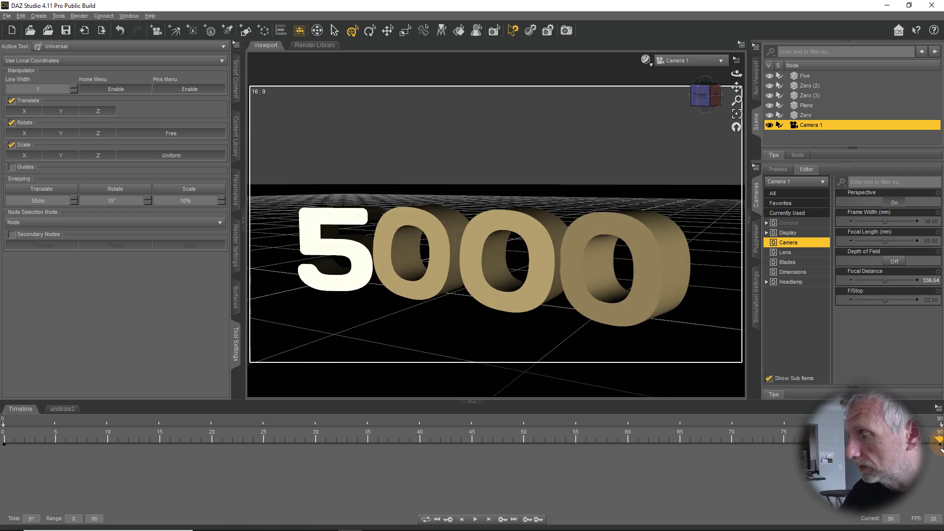
left_click_drag(777, 450, 710, 42)
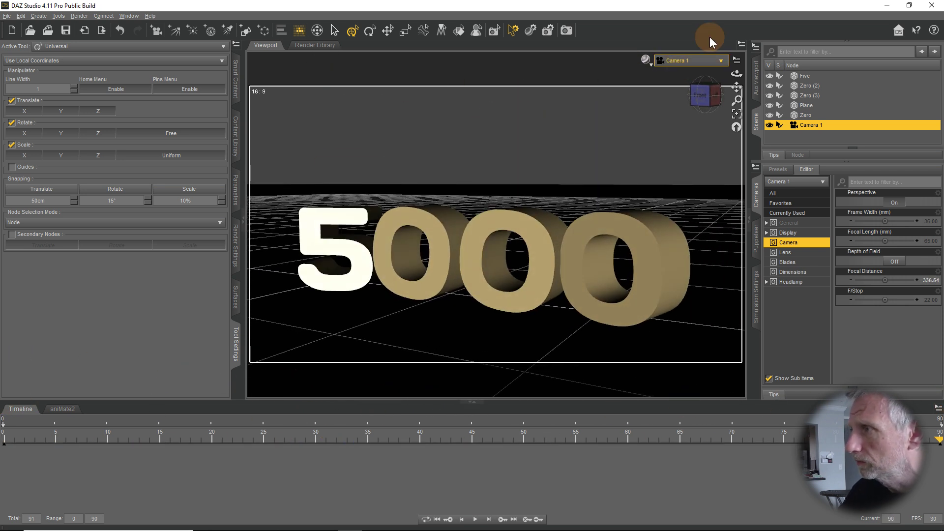
Step: Switch the viewport from Camera 1 to Perspective View and bring the digits slightly closer
left_click(721, 61)
left_click(719, 64)
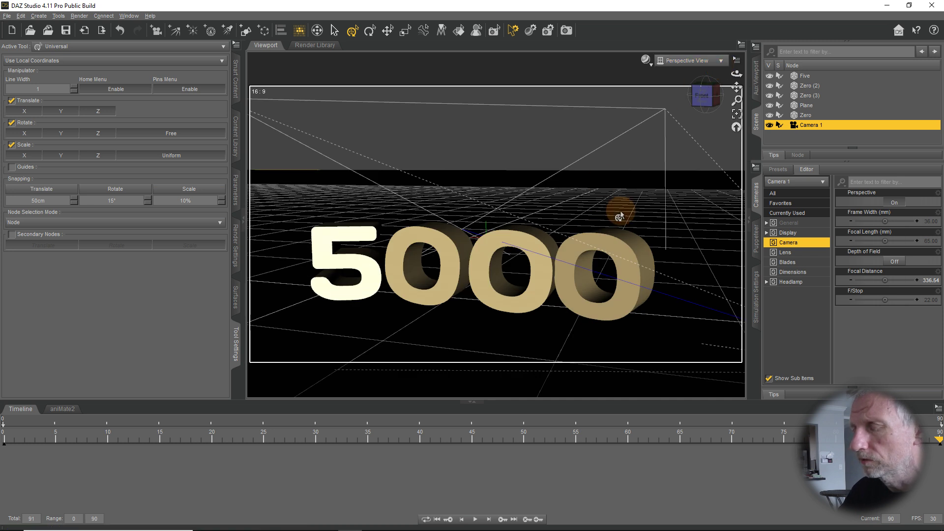
middle_click_drag(581, 272, 581, 271)
scroll(581, 271, "up", 2)
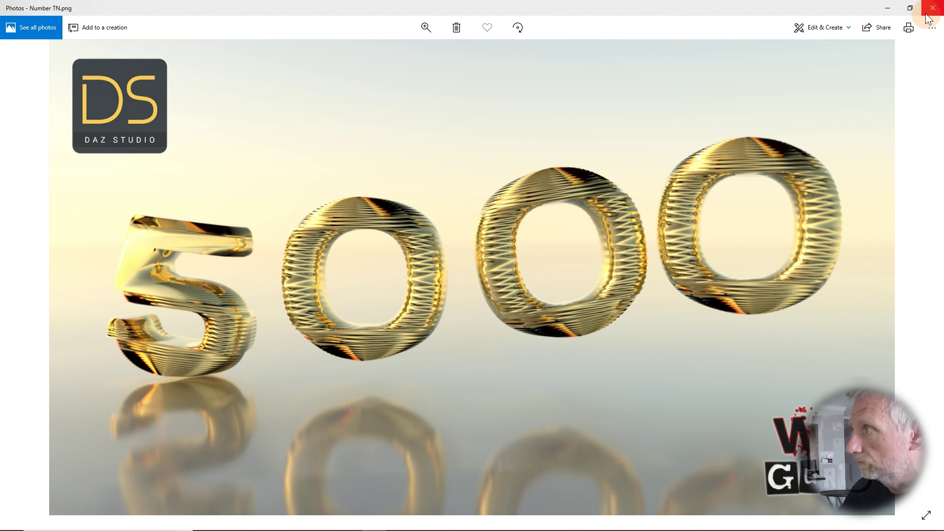
Step: Minimize the reference image Number TN.png and set the viewport's draw style to NVIDIA Iray
left_click(887, 8)
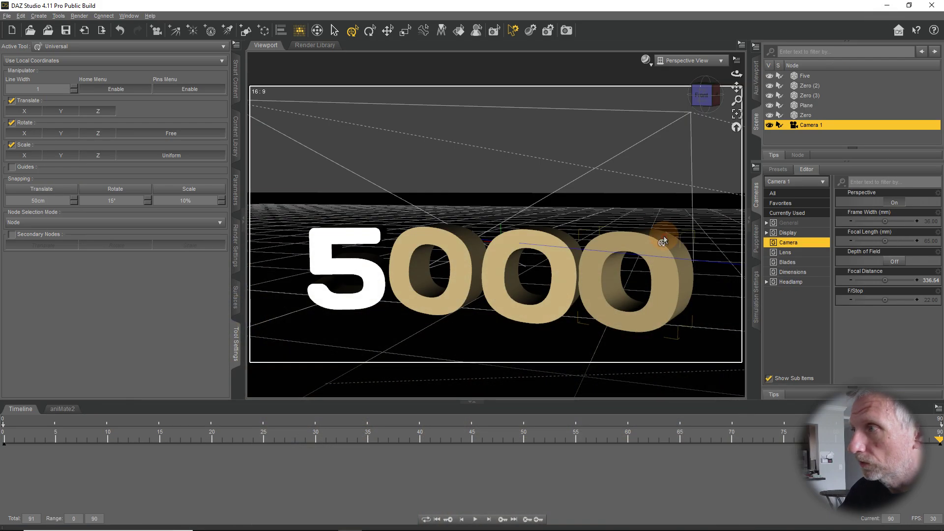
left_click(647, 61)
left_click(642, 175)
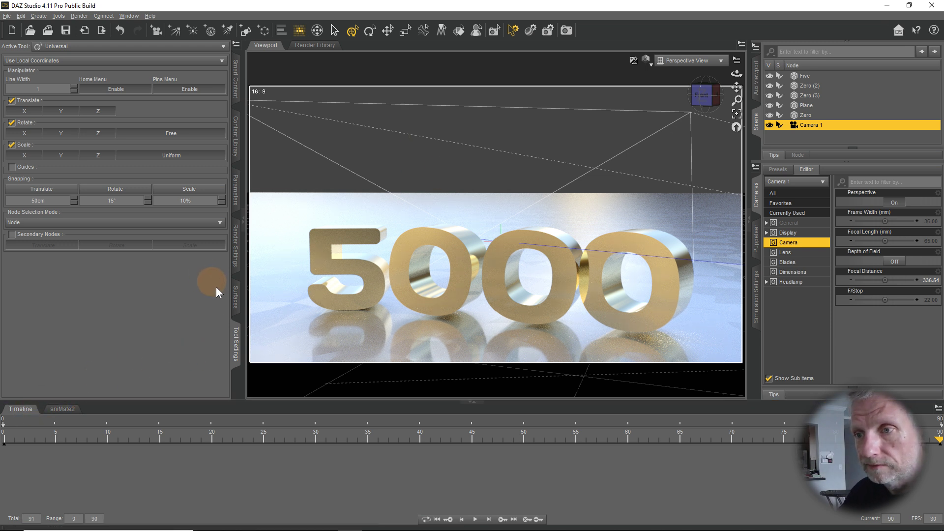
Step: In the Environment render settings, turn on Draw Dome and set the Environment Mode to Sun-Sky Only
left_click(234, 246)
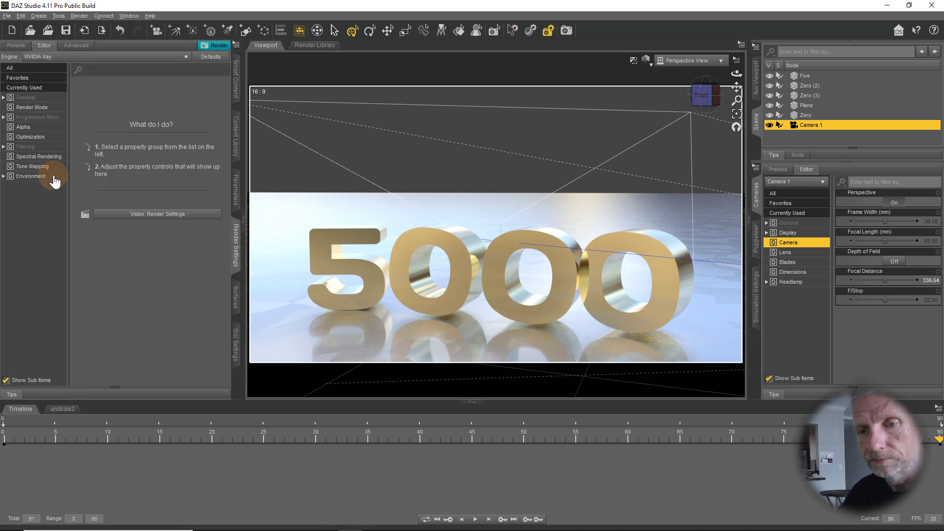
left_click(31, 176)
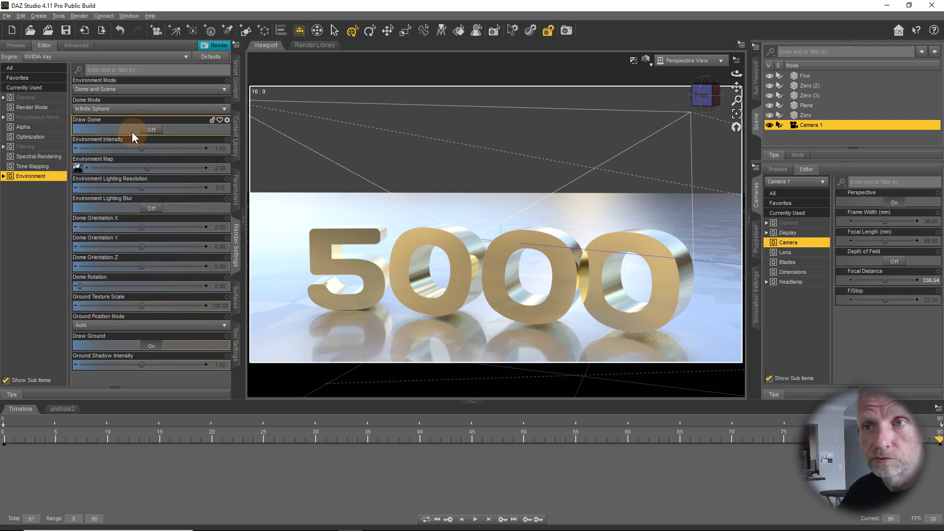
left_click(151, 130)
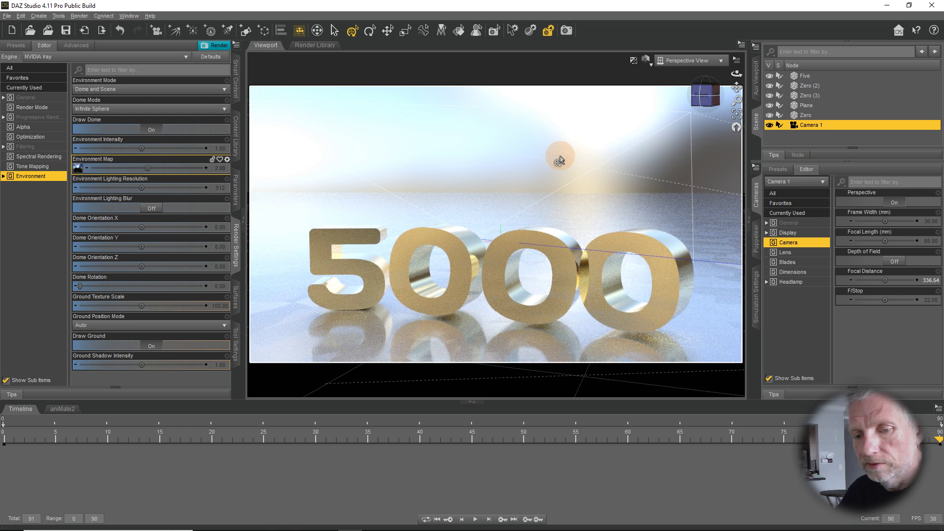
mouse_move(81, 169)
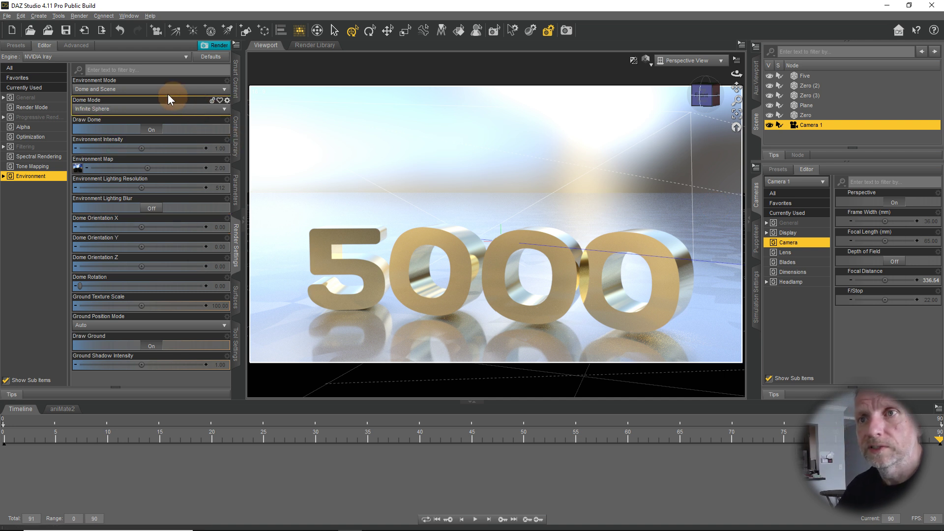
left_click(184, 91)
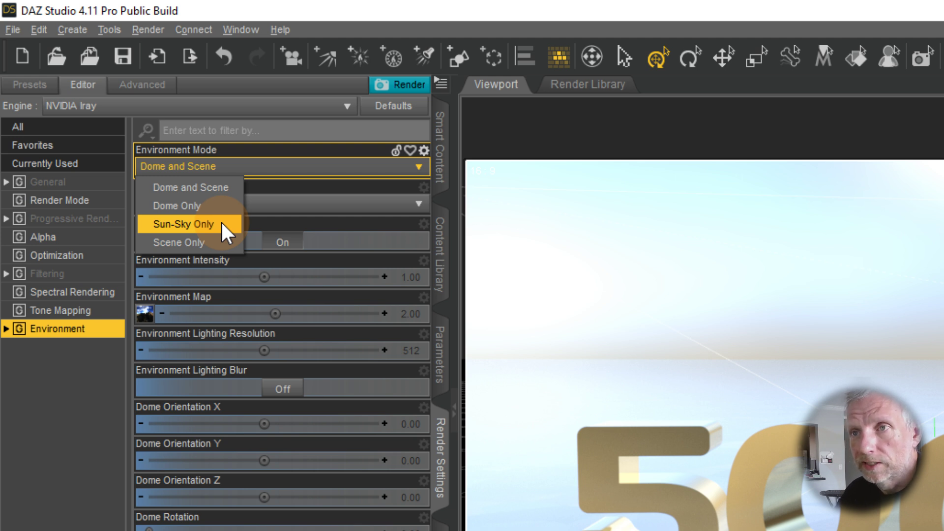
left_click(222, 224)
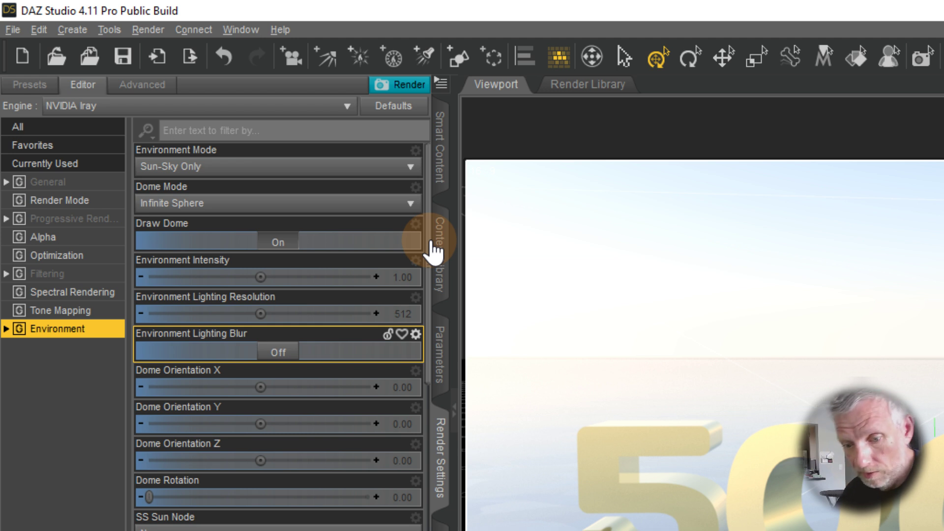
Step: Open the Sun-Sky group under the environment's Dome settings and examine its latitude, longitude, day and time parameters
left_click_drag(432, 242, 446, 393)
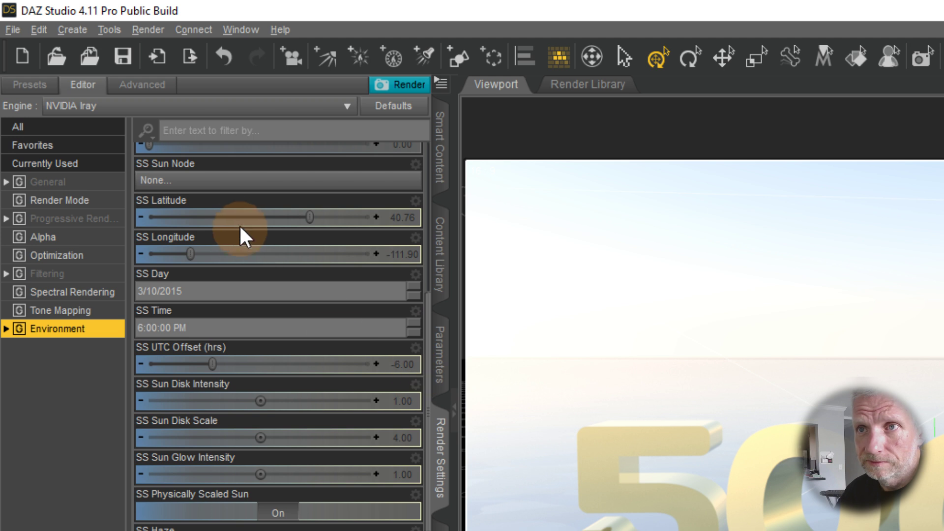
left_click(15, 329)
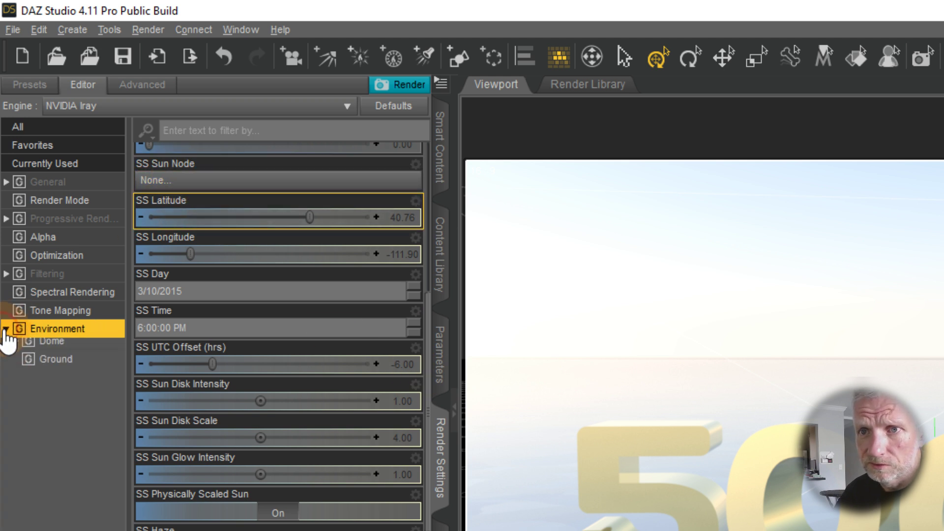
left_click(81, 350)
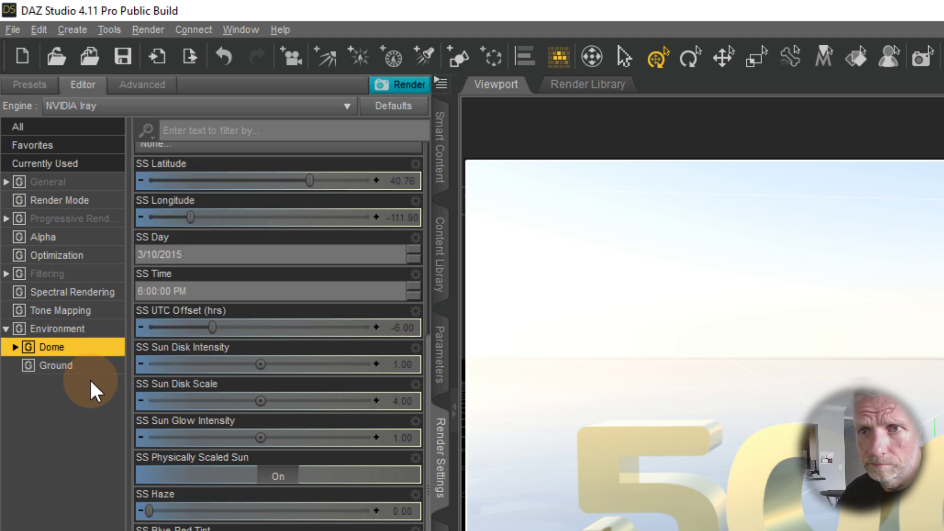
mouse_move(439, 327)
left_mouse_down()
mouse_move(432, 348)
mouse_move(421, 308)
mouse_move(444, 131)
mouse_move(458, 186)
mouse_move(458, 324)
left_mouse_up()
left_click(15, 347)
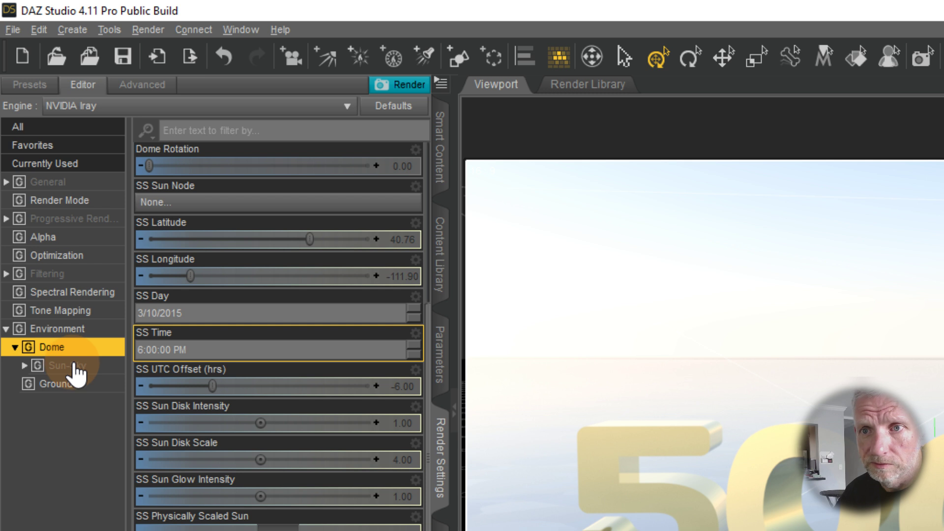
left_click(69, 368)
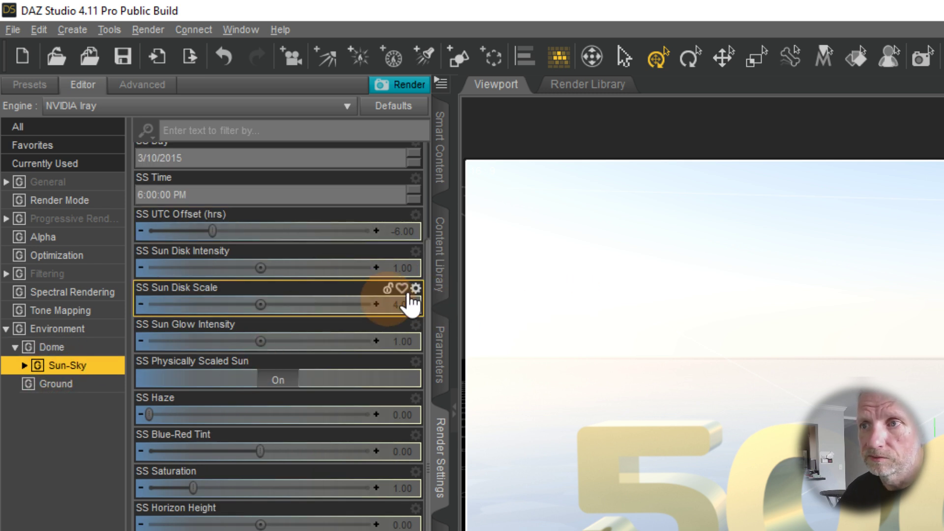
left_click_drag(432, 295, 429, 168)
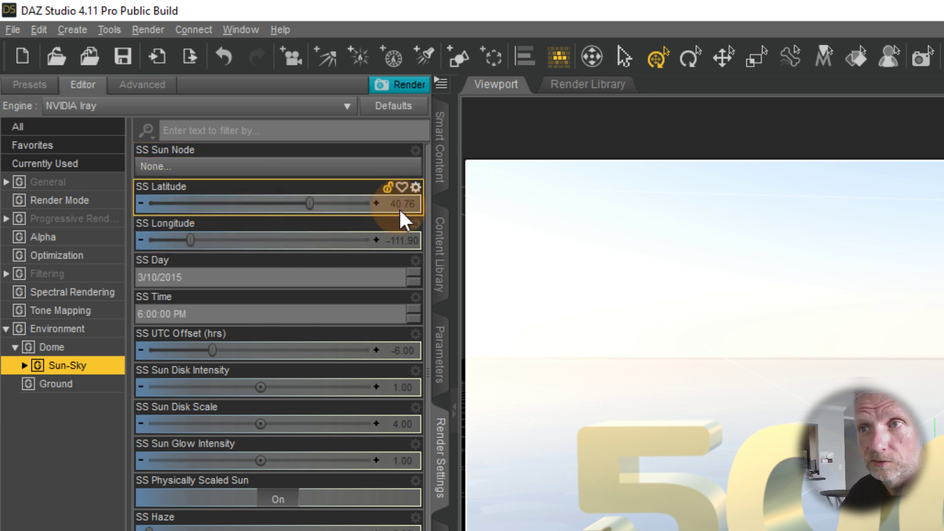
mouse_move(387, 240)
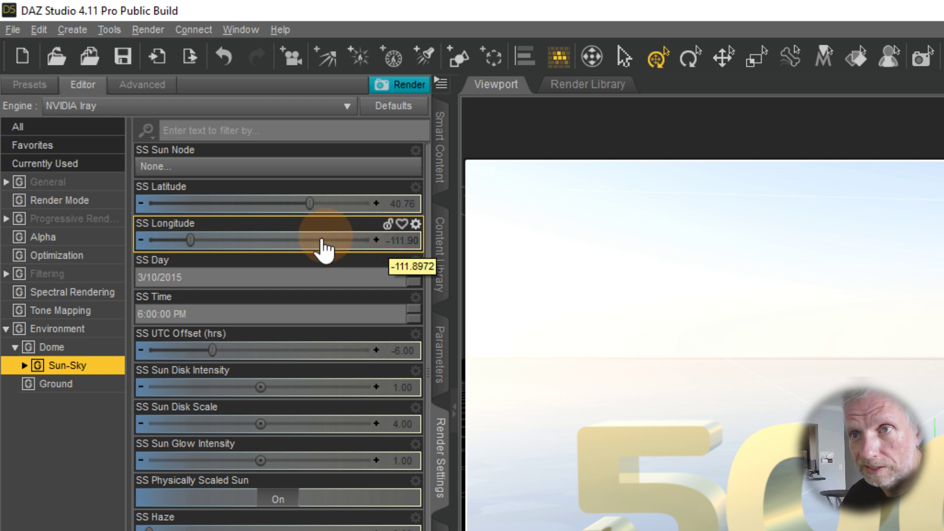
mouse_move(225, 276)
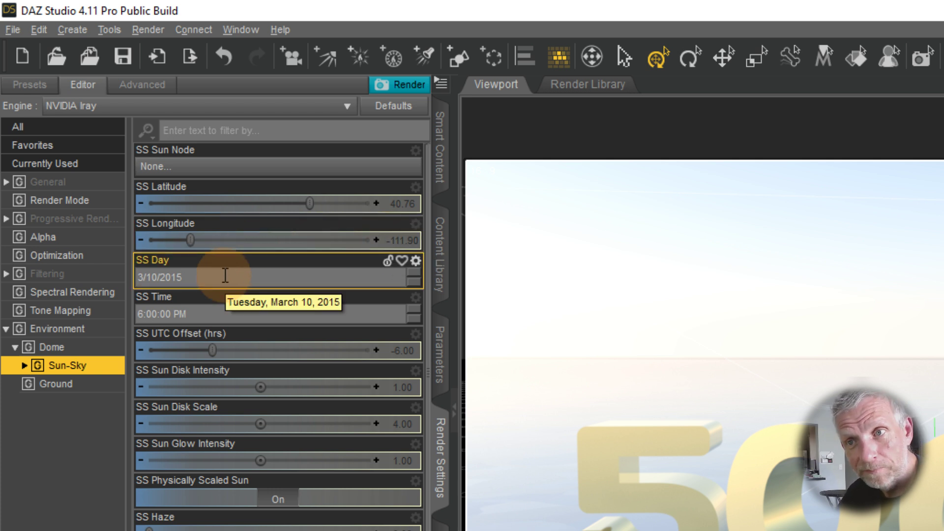
mouse_move(222, 307)
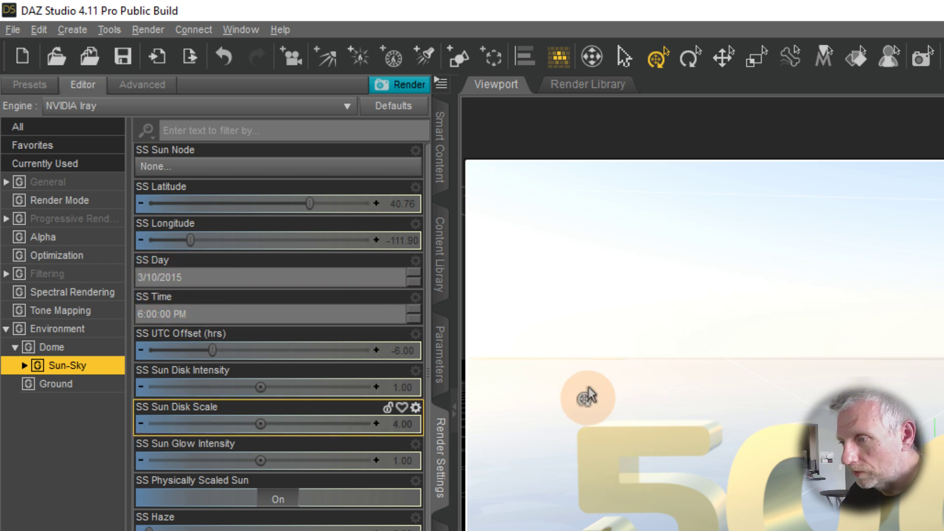
Step: Try the SS Time at 8:00 PM and 9:00 PM to compare the evening lighting on the digits
left_click(143, 314)
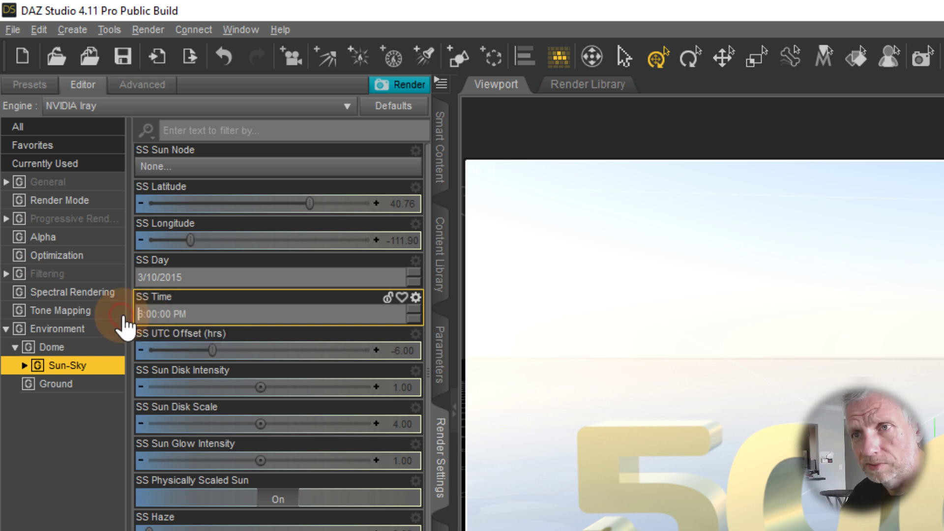
type("8")
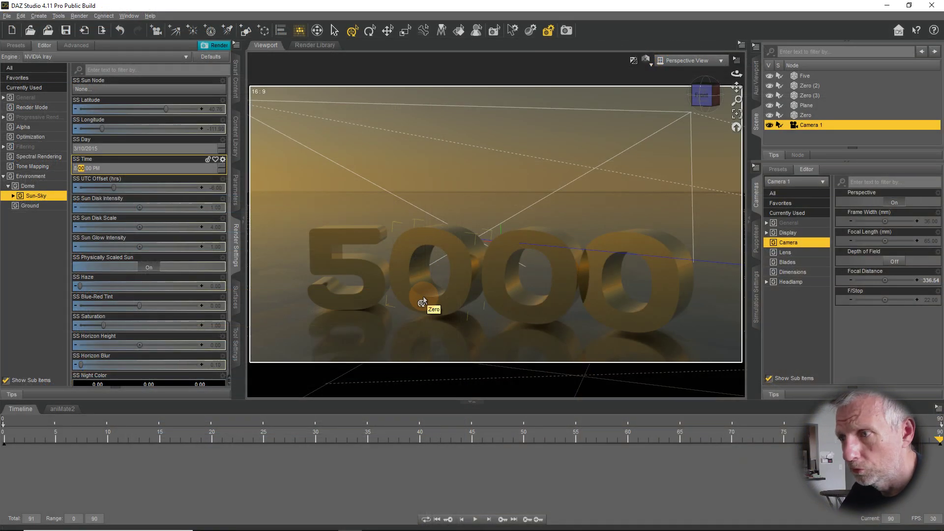
left_click(73, 168)
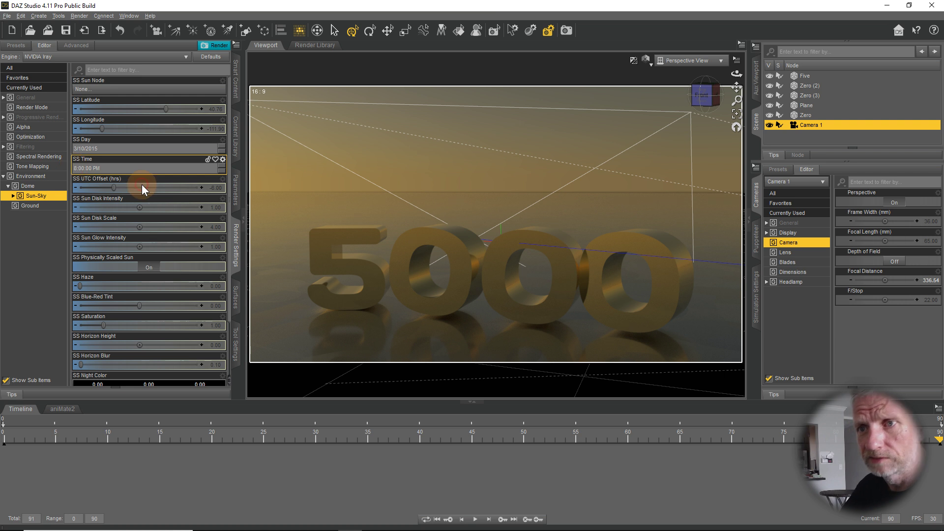
type("9")
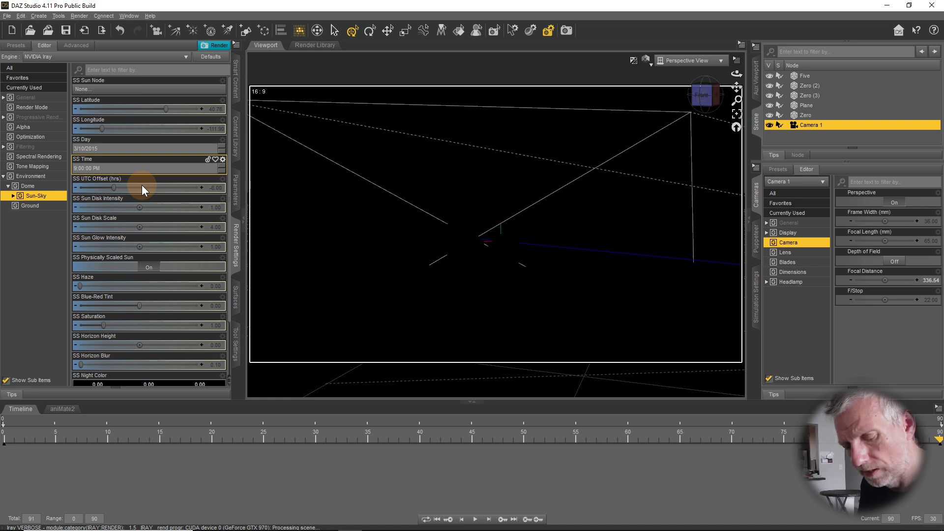
Step: Set the SS Time to 7:00 PM, comparing it with 7:30 PM
type("7")
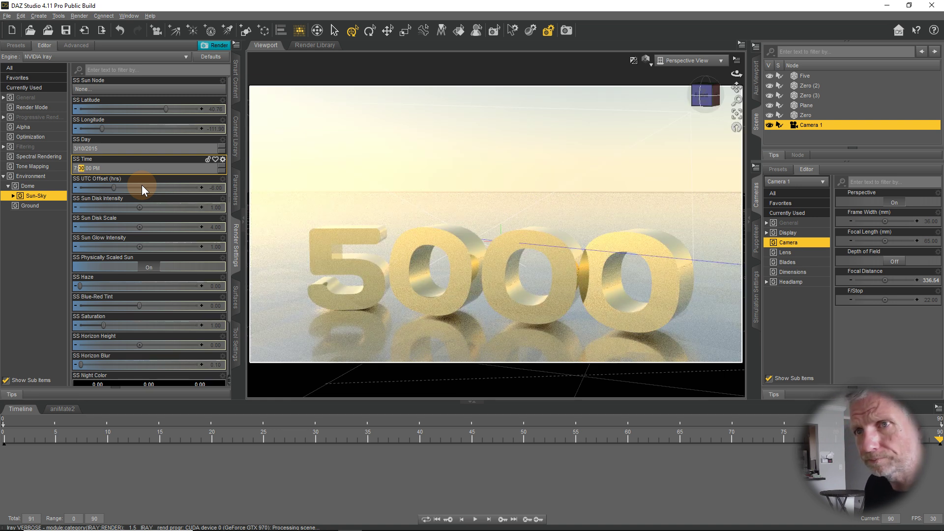
type("30")
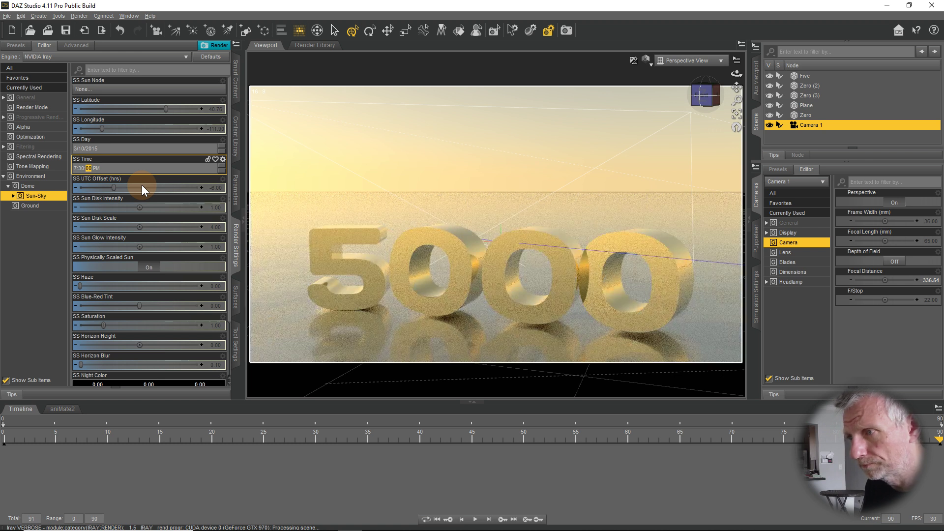
key("Left")
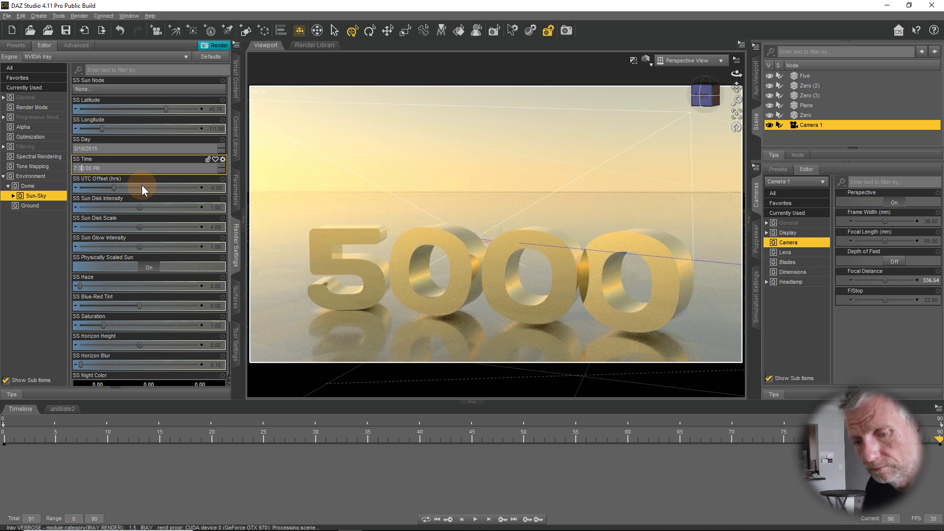
key("BackSpace")
type("0")
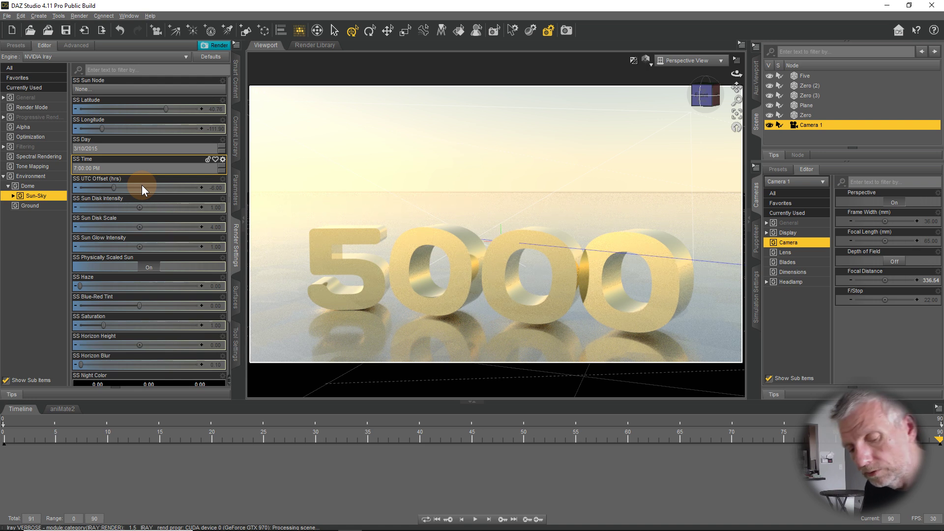
Step: Try an SS Time of 1:00 PM for midday lighting and return it to 7:00 PM
key("BackSpace")
type("1")
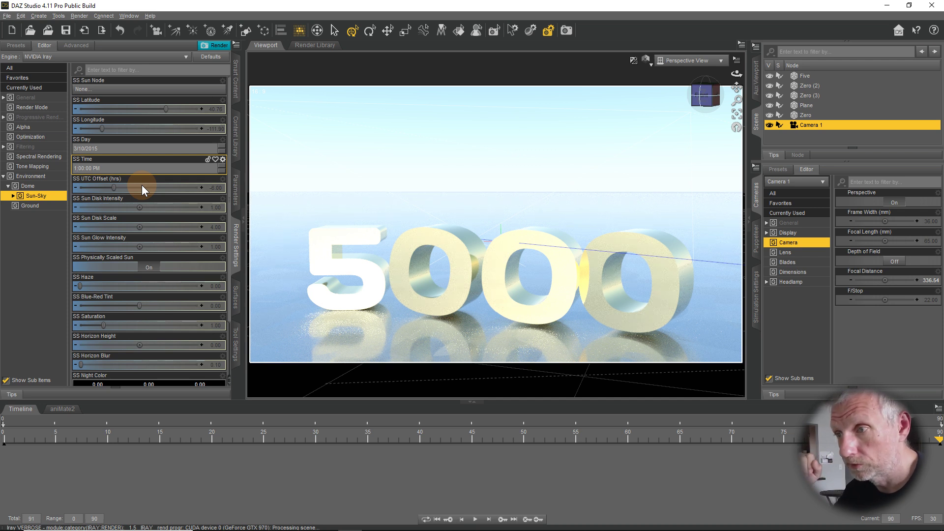
key("BackSpace")
type("7")
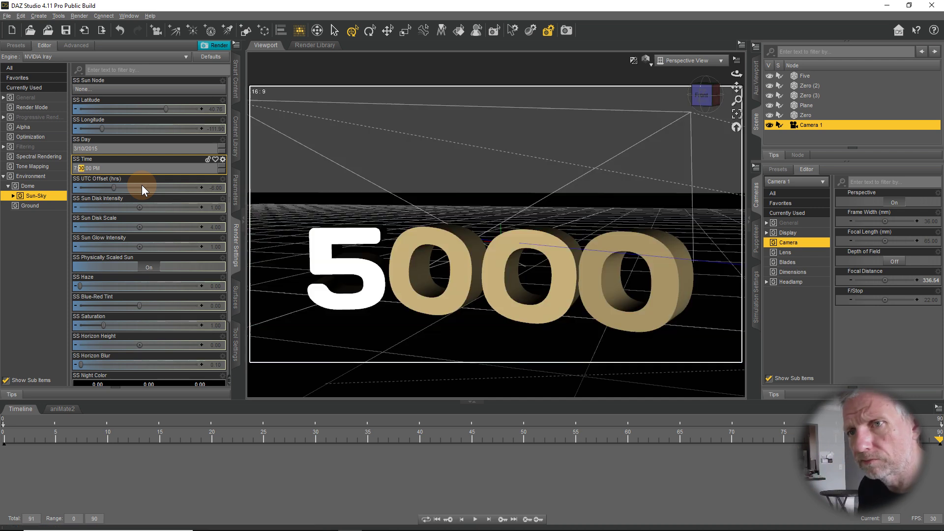
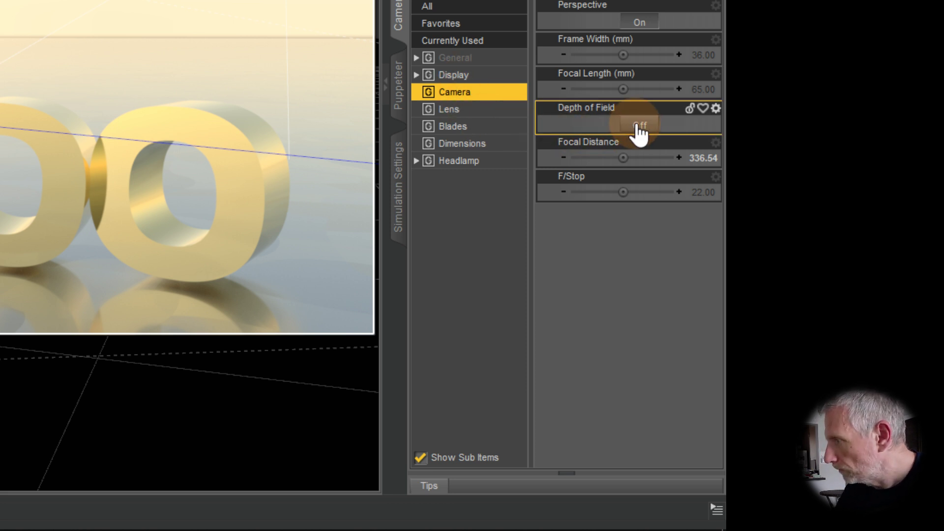
Step: Turn on Depth of Field for Camera 1 and check its focal planes around the digits in Top View
left_click(639, 129)
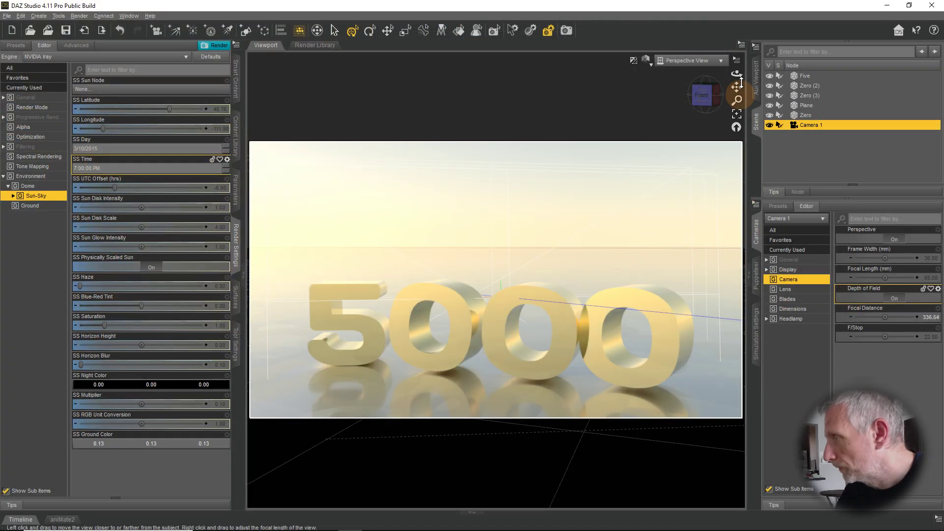
left_click(720, 60)
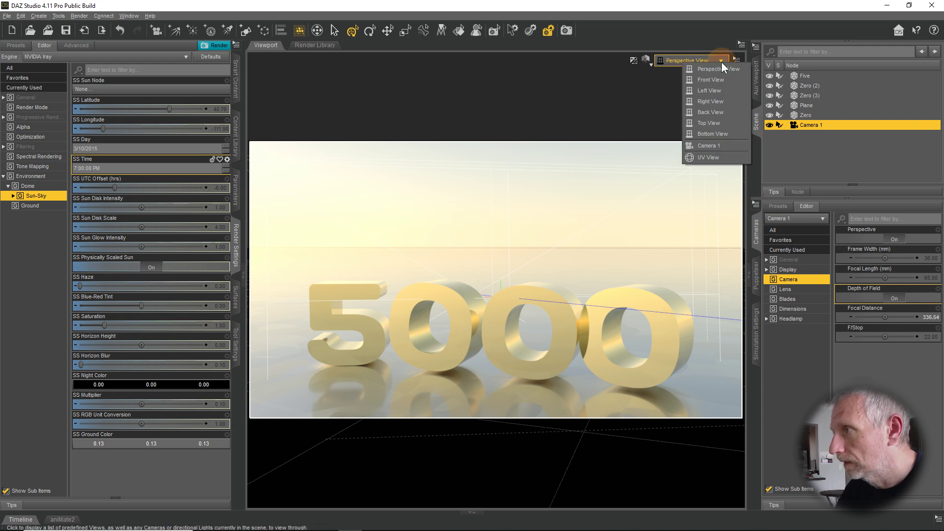
left_click(718, 123)
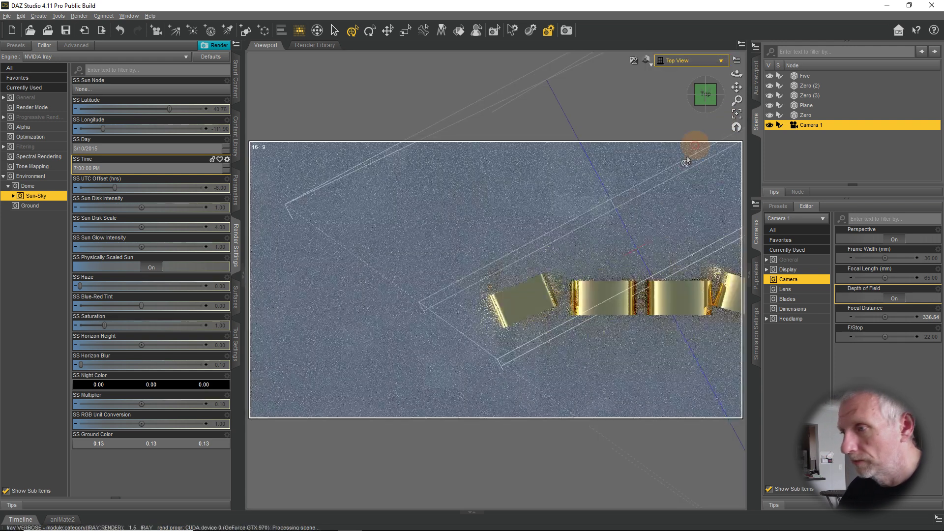
left_click_drag(582, 288, 618, 291)
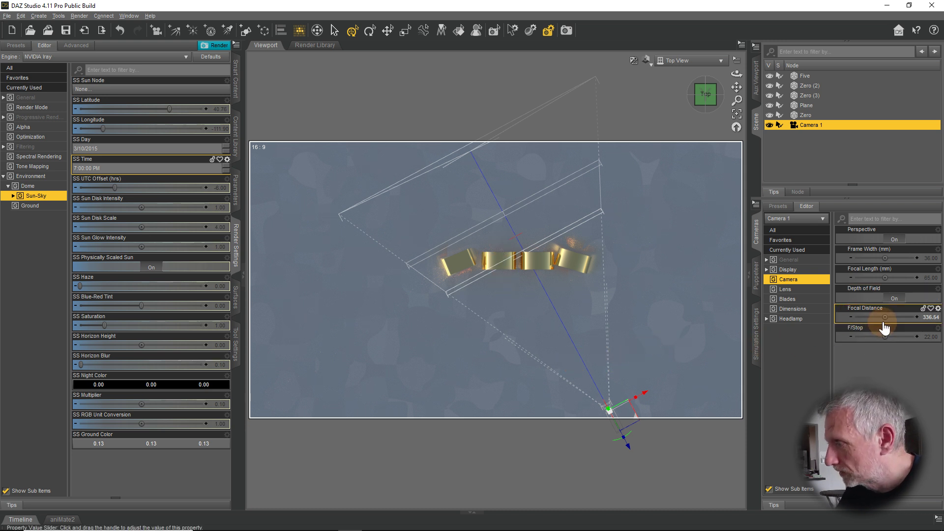
mouse_move(886, 317)
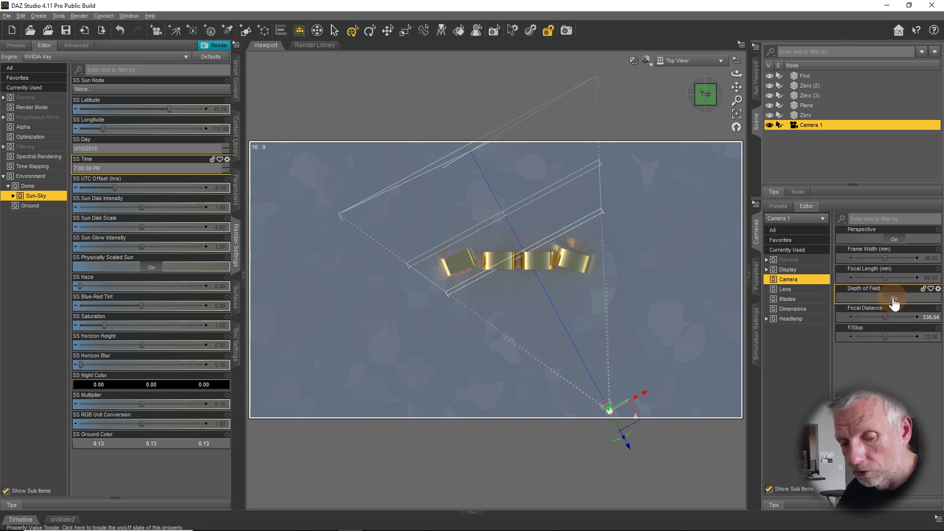
left_click(894, 299)
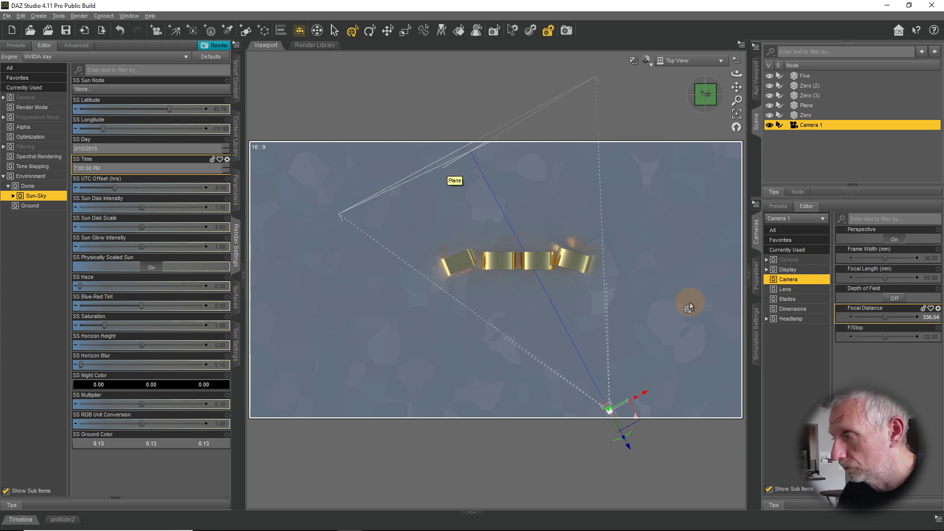
left_click(887, 298)
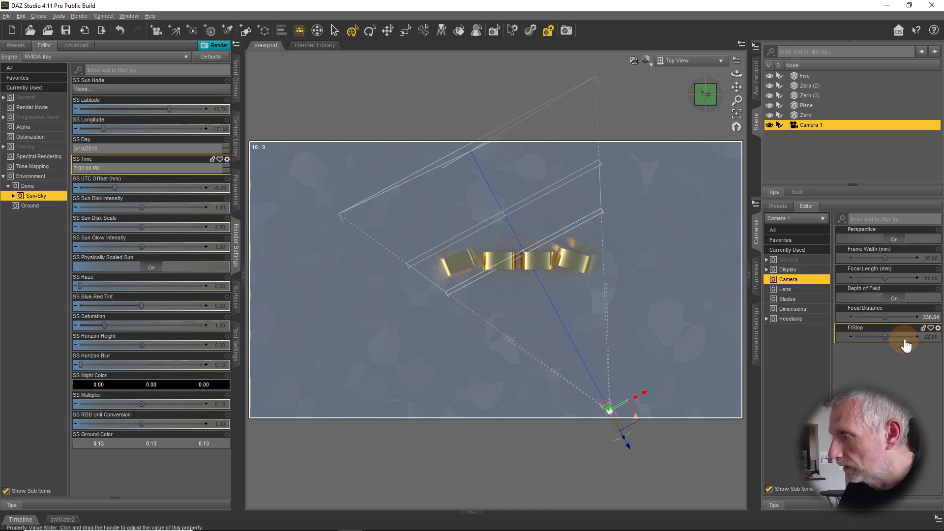
Step: Adjust Camera 1's focus range around the digits with Focal Length 56.62 mm, Focal Distance 276.03 and F/Stop 40.88
mouse_move(885, 337)
left_mouse_down()
mouse_move(875, 336)
mouse_move(921, 337)
mouse_move(883, 337)
left_mouse_up()
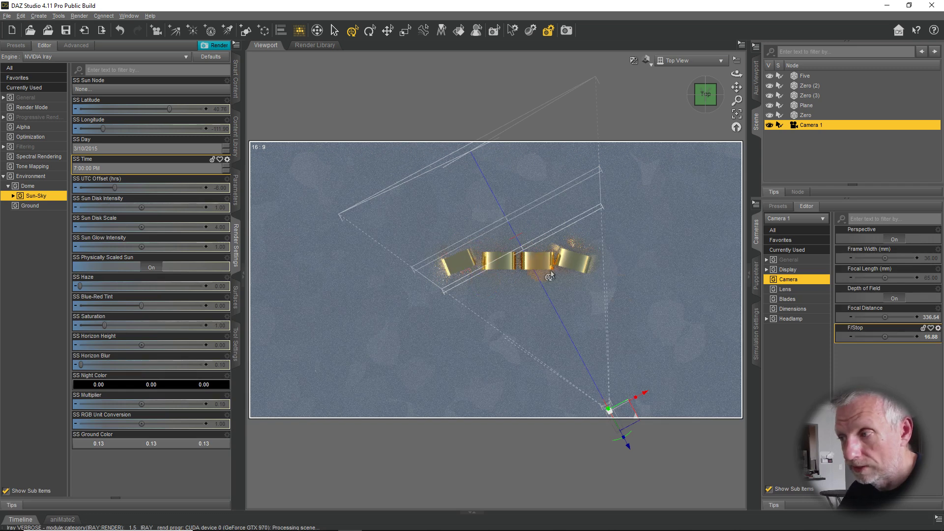
left_click_drag(883, 335, 889, 317)
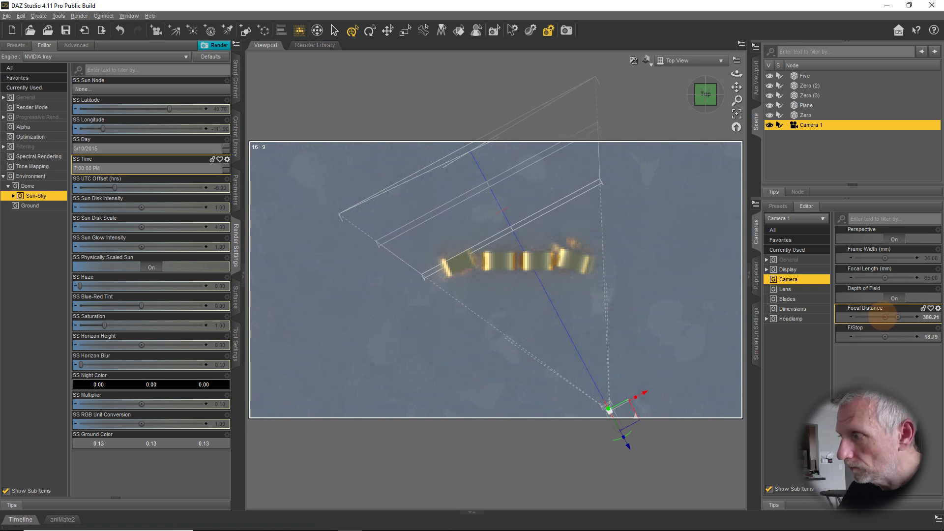
mouse_move(886, 277)
left_mouse_down()
mouse_move(877, 277)
mouse_move(886, 277)
left_mouse_up()
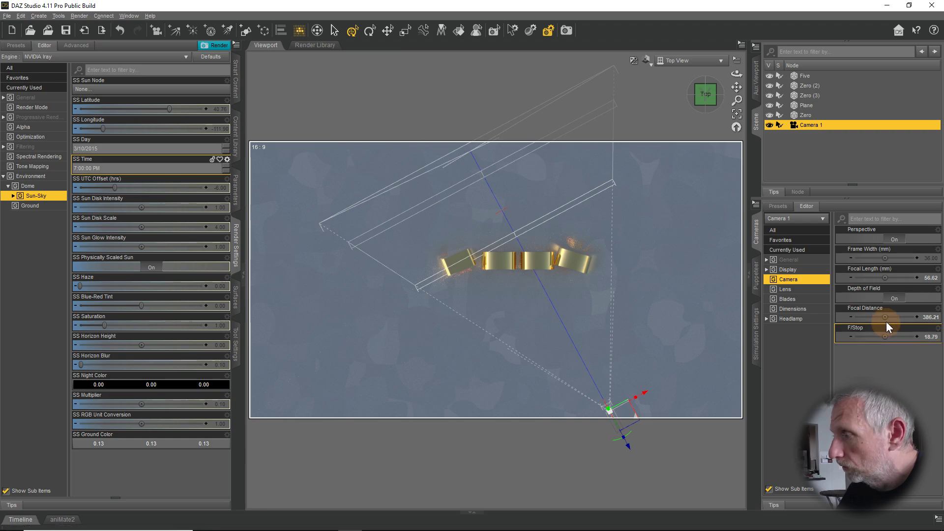
left_click_drag(887, 318, 885, 337)
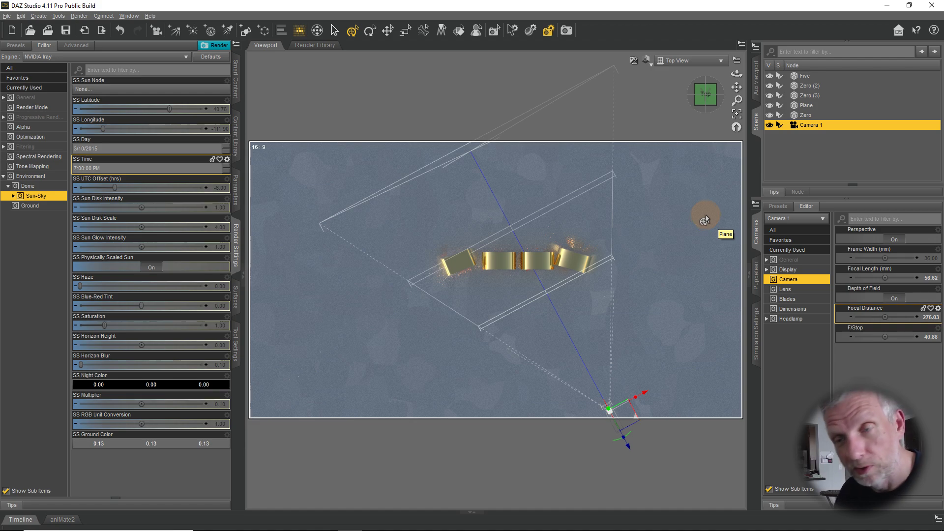
Step: Looking through Camera 1, lower its F/Stop to 20.82 and reopen the Timeline
left_click(707, 60)
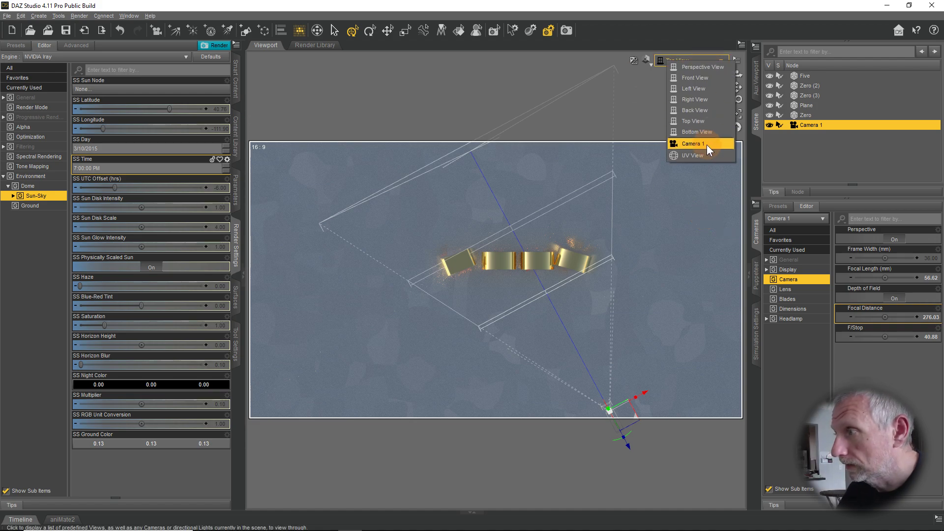
left_click(707, 145)
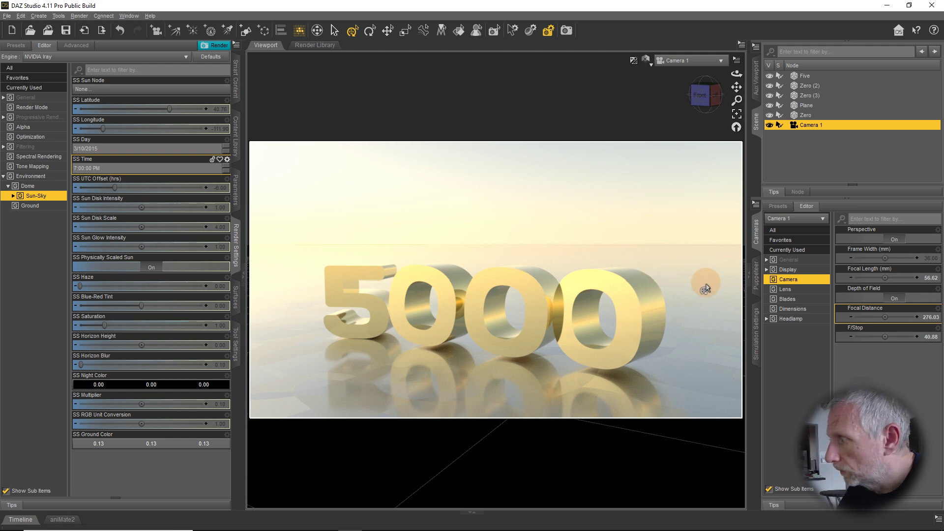
left_click_drag(885, 337, 876, 337)
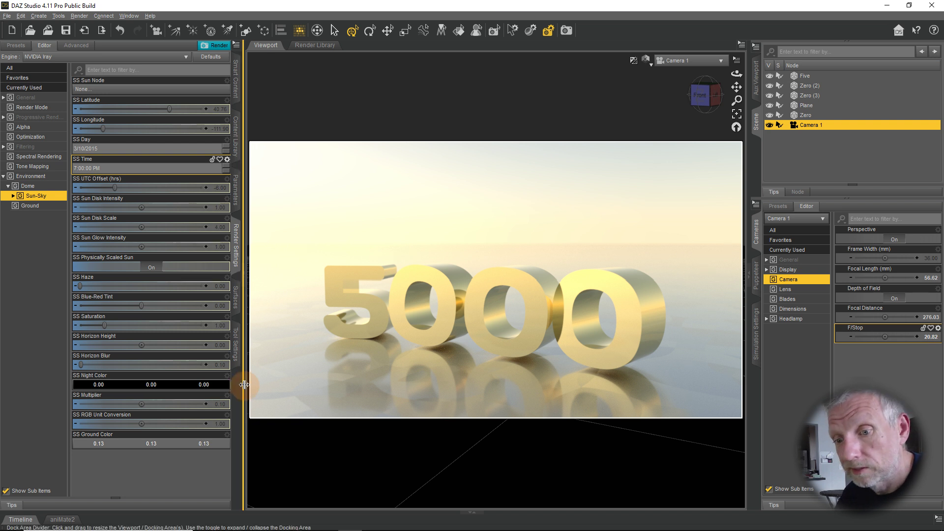
left_click(21, 519)
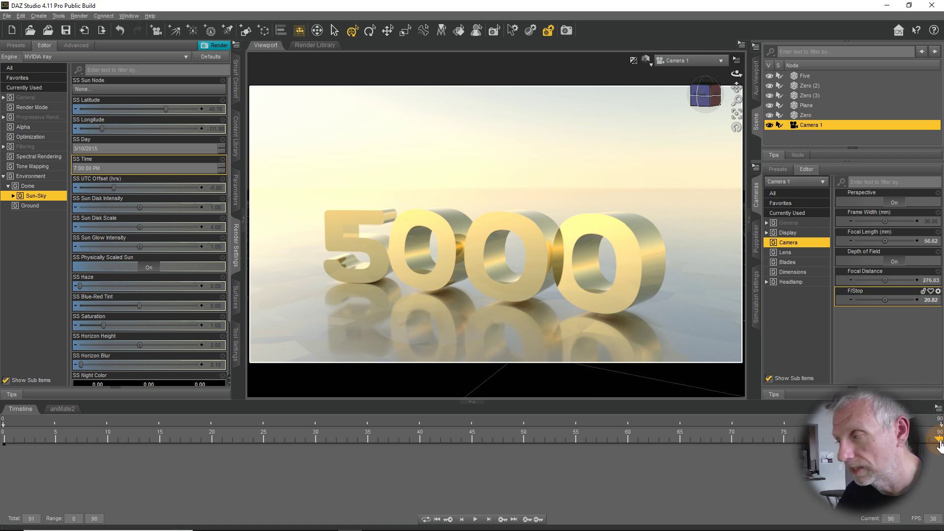
Step: Scrub the timeline from frame 90 back to about frame 78 and return, checking how Camera 1's focus values change
mouse_move(939, 443)
left_mouse_down()
mouse_move(205, 442)
mouse_move(124, 423)
mouse_move(10, 442)
mouse_move(745, 491)
mouse_move(722, 468)
mouse_move(681, 450)
mouse_move(915, 445)
mouse_move(940, 459)
left_mouse_up()
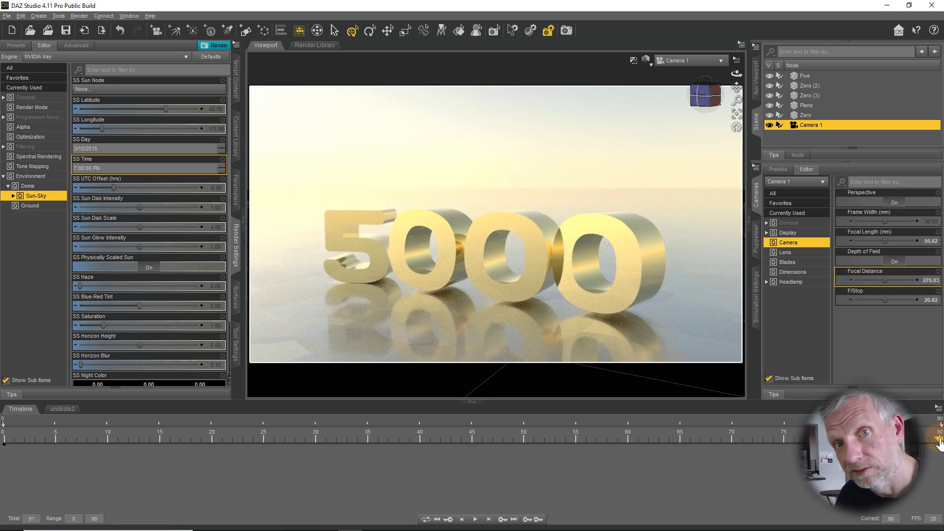
left_click_drag(939, 439, 865, 444)
left_click_drag(756, 498, 815, 499)
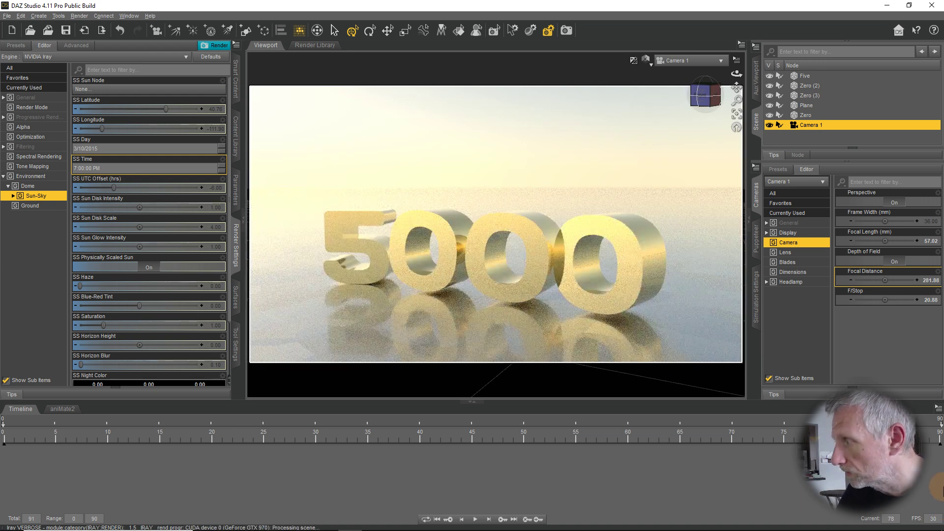
left_click_drag(815, 439, 939, 448)
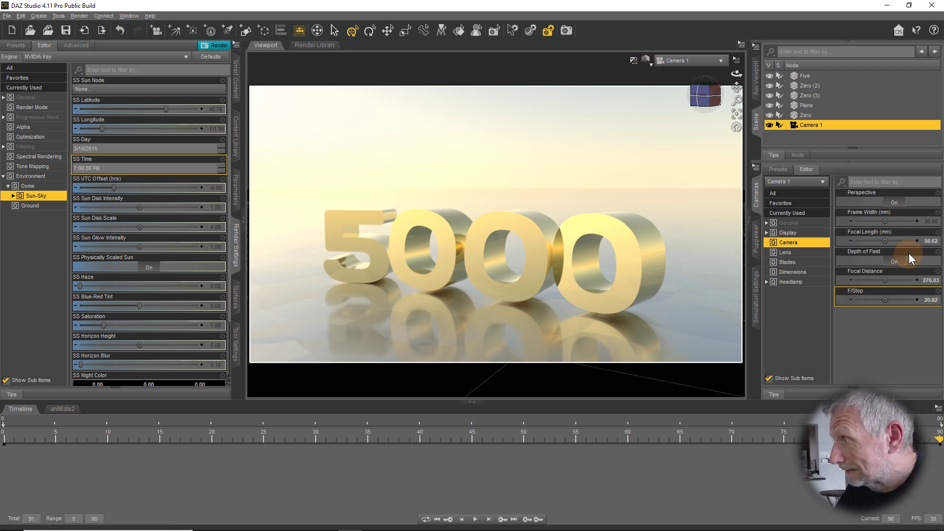
Step: Try to copy Camera 1's camera settings from frame 90 and paste them at frame 0
right_click(806, 244)
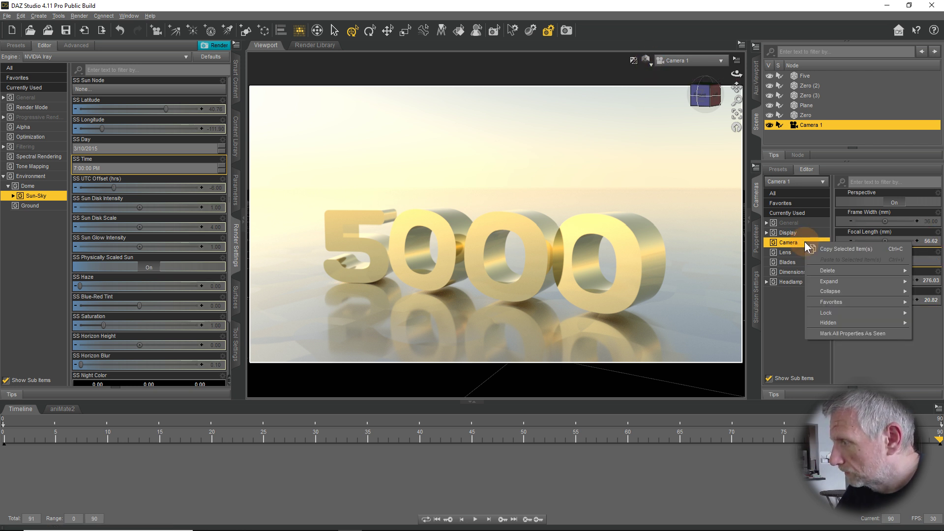
left_click(839, 250)
left_click_drag(940, 439, 2, 467)
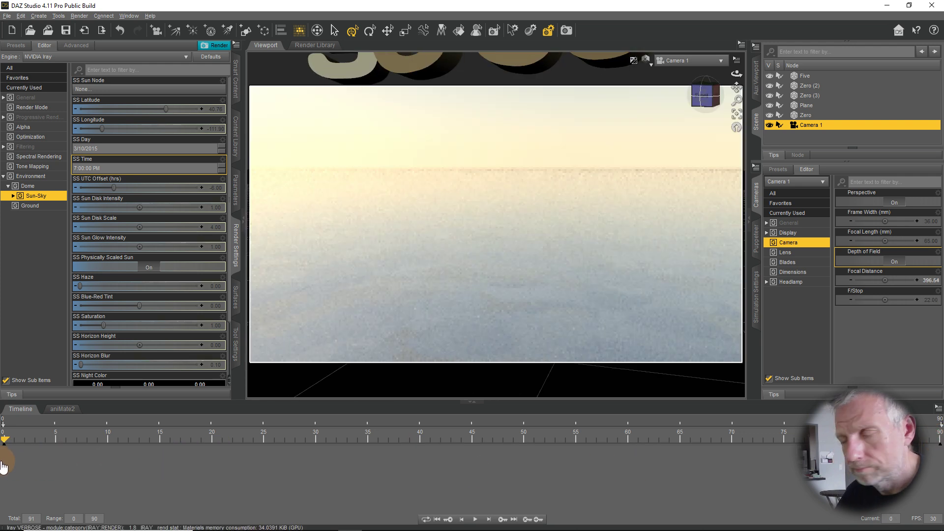
right_click(804, 245)
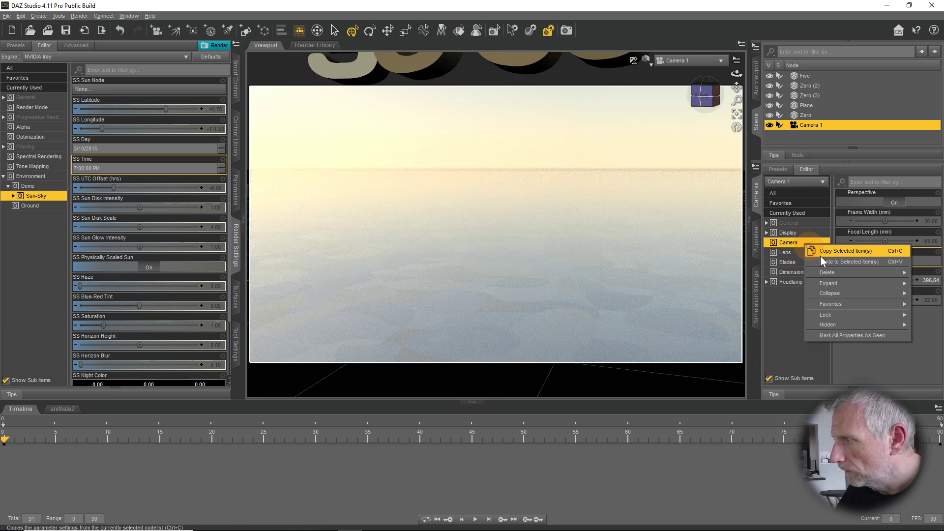
left_click(848, 261)
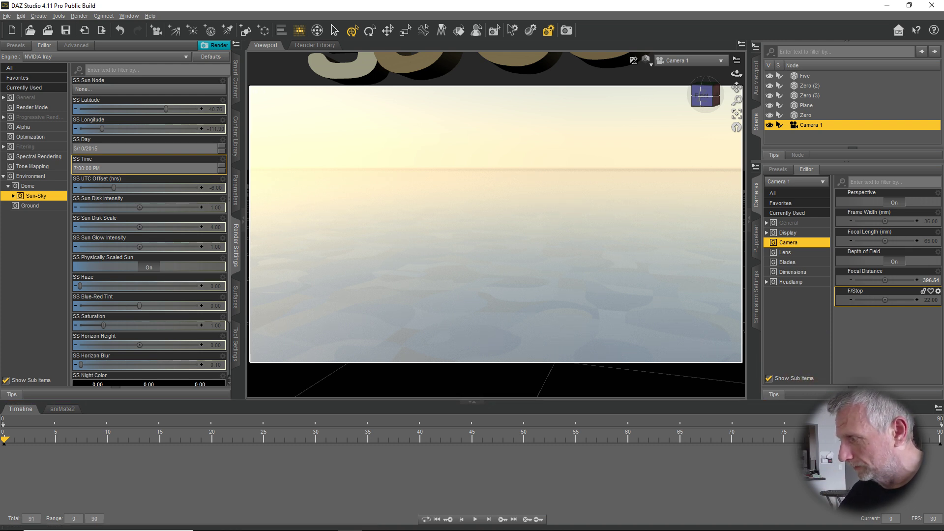
Step: At frame 90, set Camera 1's F/Stop to 20
left_click(942, 442)
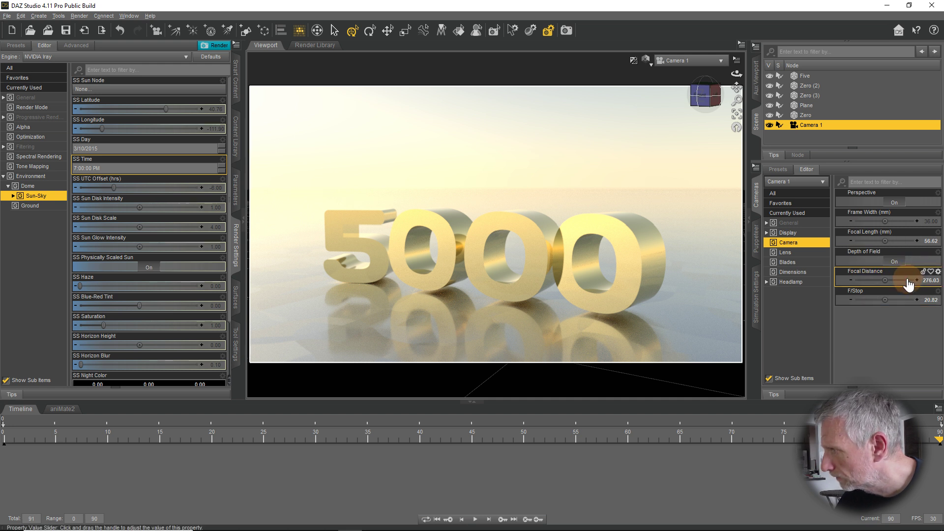
double_click(933, 300)
left_click_drag(917, 301, 878, 297)
key("BackSpace")
type("20")
key("Return")
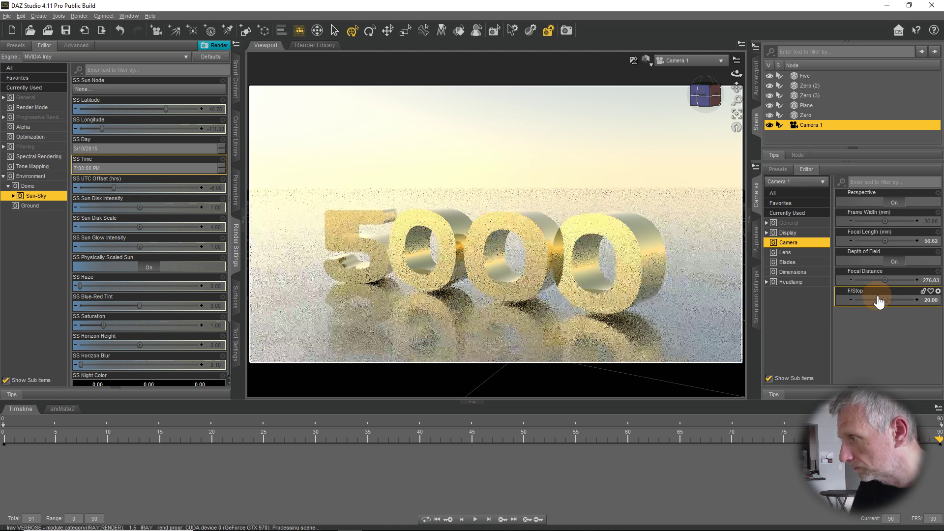
Step: Set Camera 1's Focal Distance to 276 and its Focal Length to 56 mm at frame 90
double_click(929, 280)
left_click_drag(929, 280, 900, 297)
type("276")
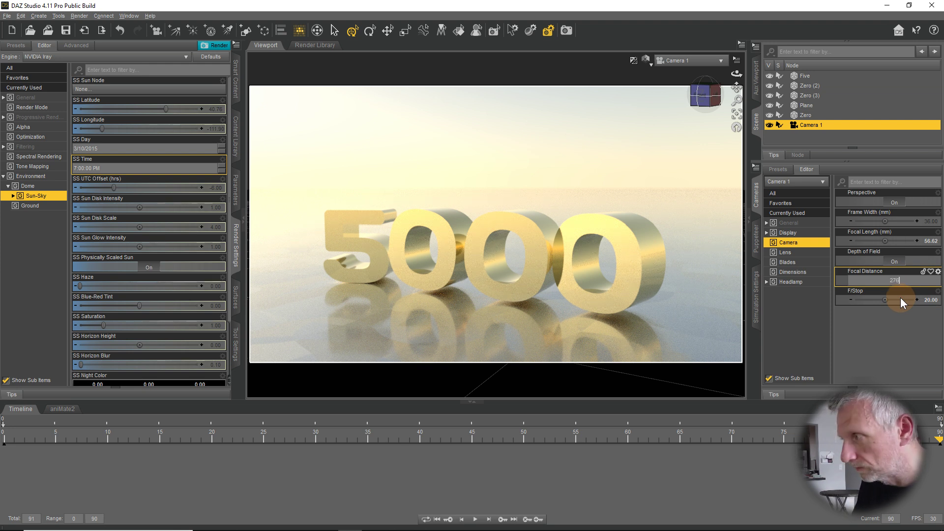
key("Return")
double_click(931, 241)
type("56")
key("Return")
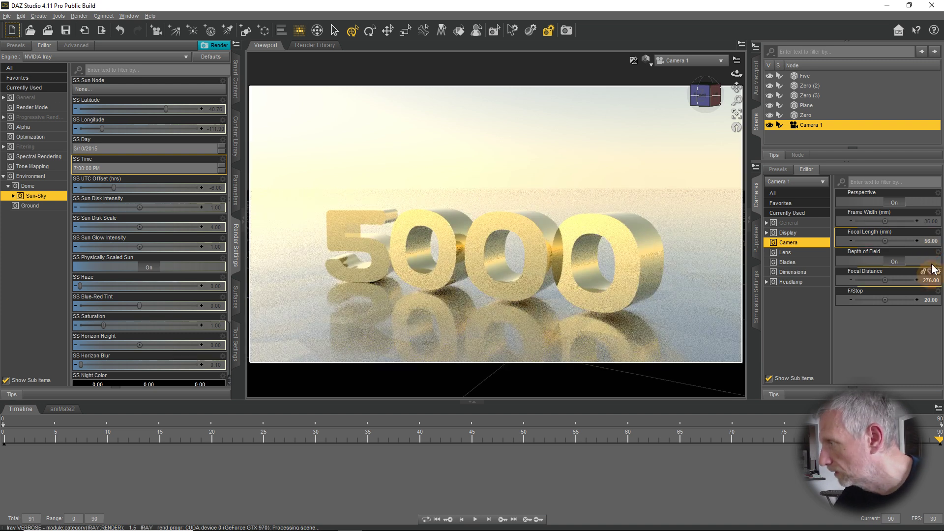
Step: At frame 0, match Camera 1's end-frame focus by setting Focal Length to 56 mm and Focal Distance to 276
left_click_drag(932, 435, 3, 456)
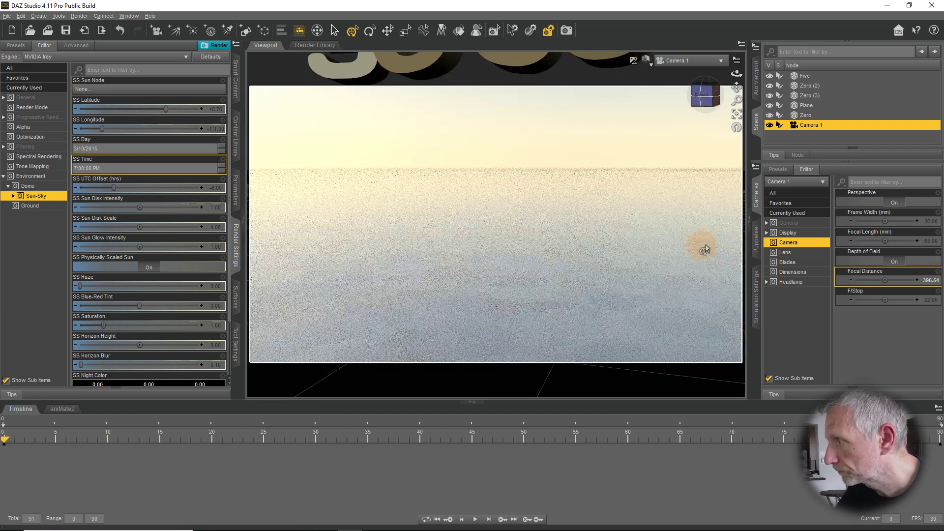
left_click(929, 241)
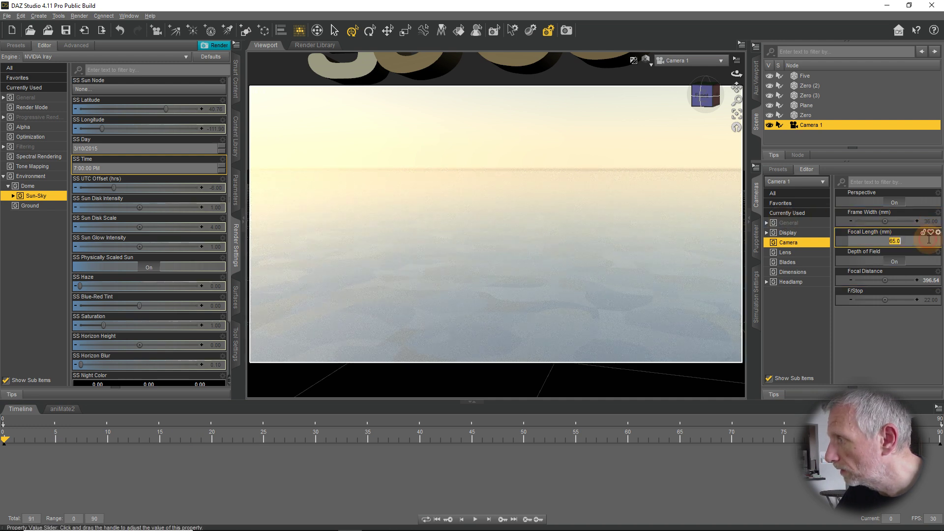
type("56")
key("Return")
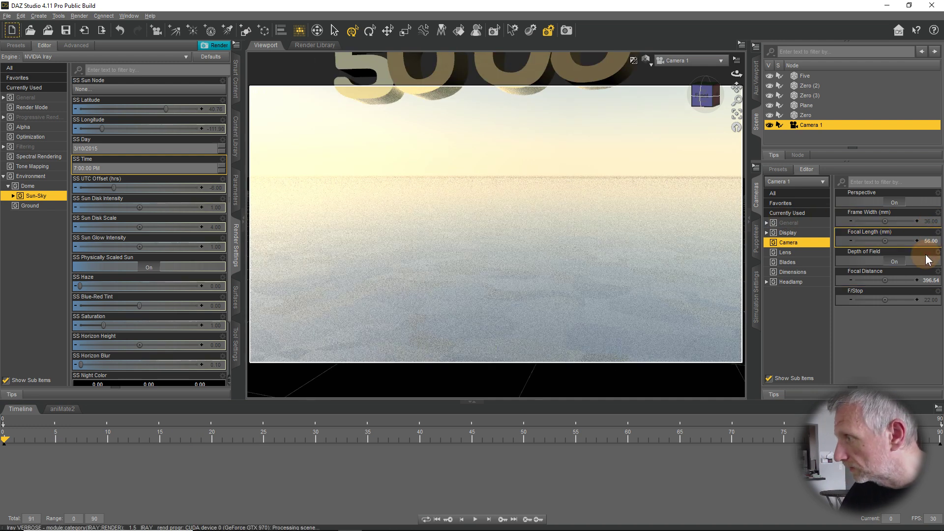
left_click(929, 282)
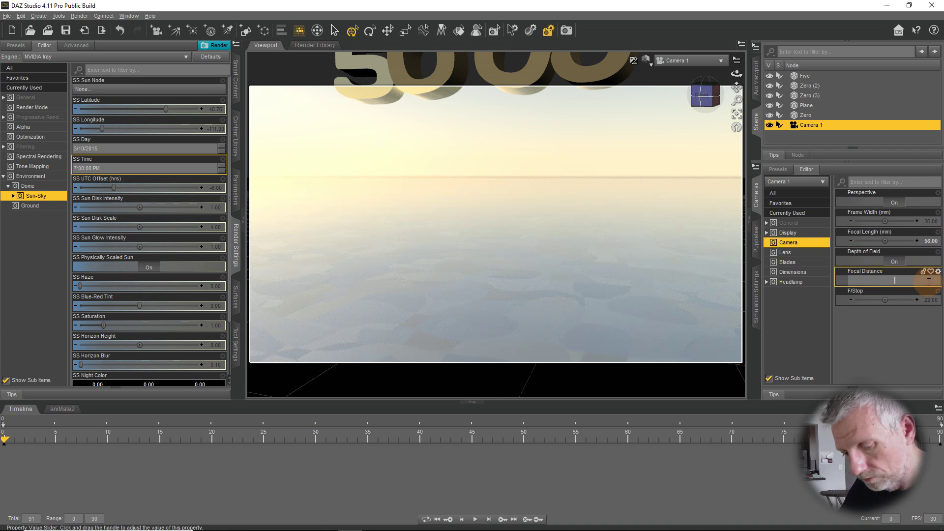
type("276")
key("Return")
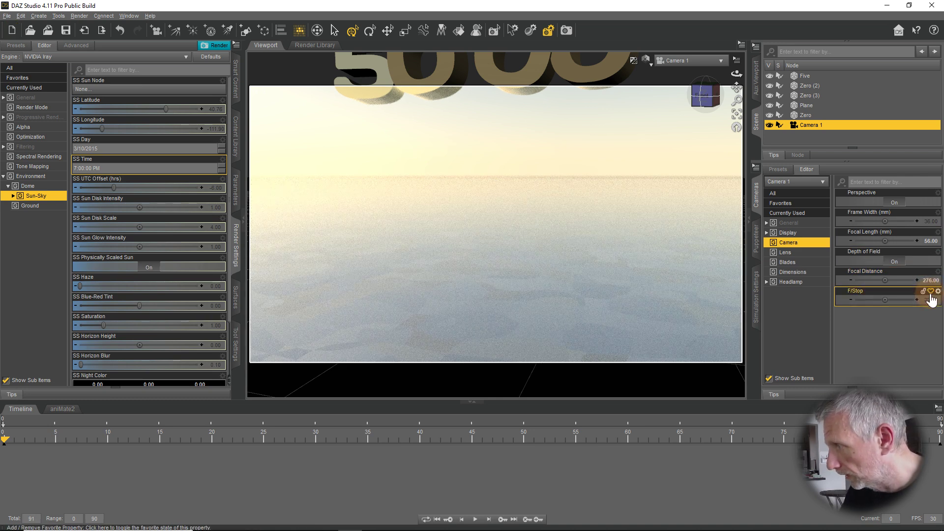
Step: Set Camera 1's F/Stop to 20 at frame 0
left_click(930, 300)
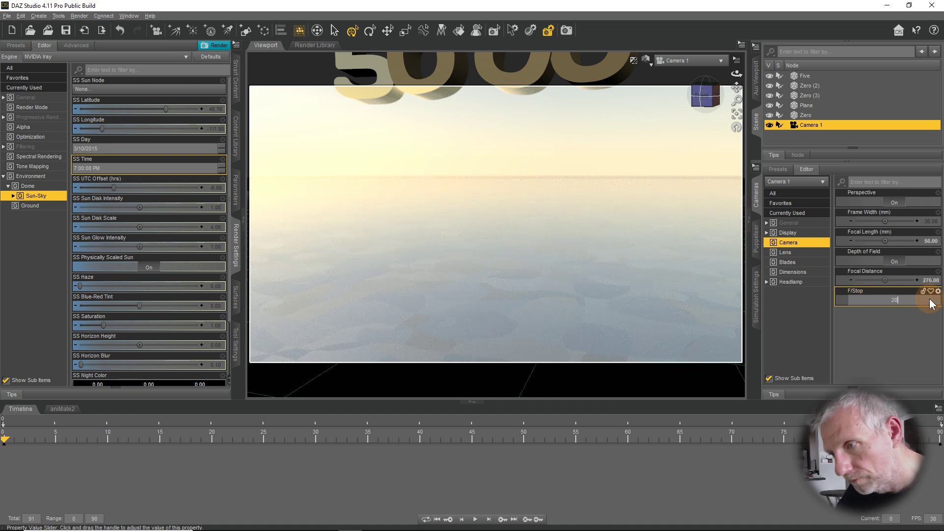
key("Return")
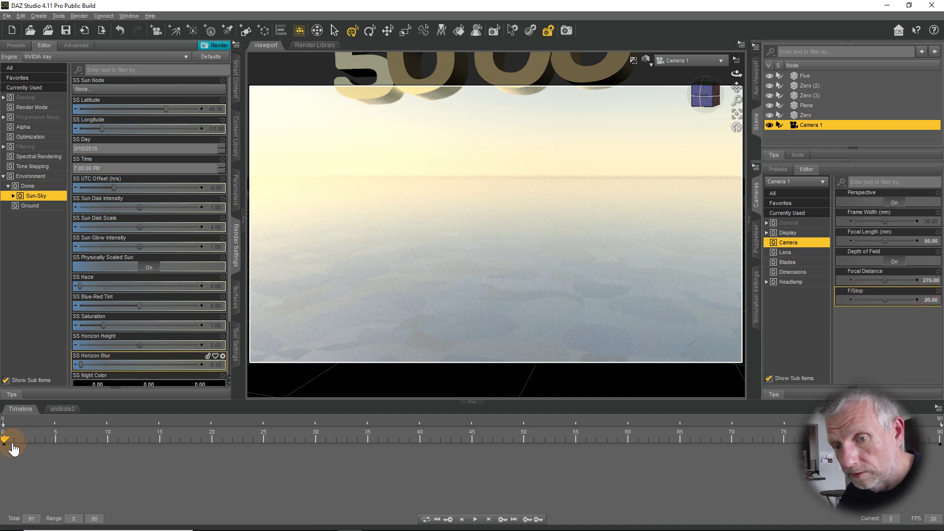
left_click_drag(5, 439, 3, 378)
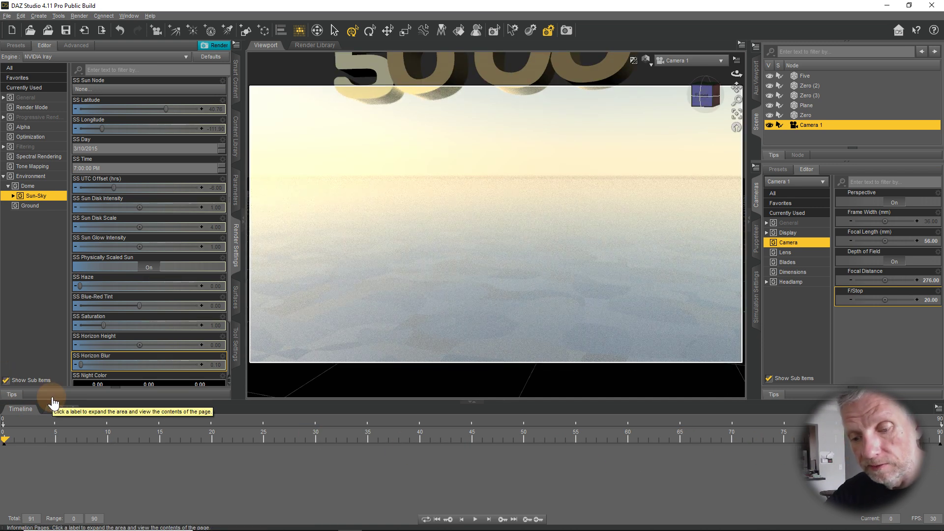